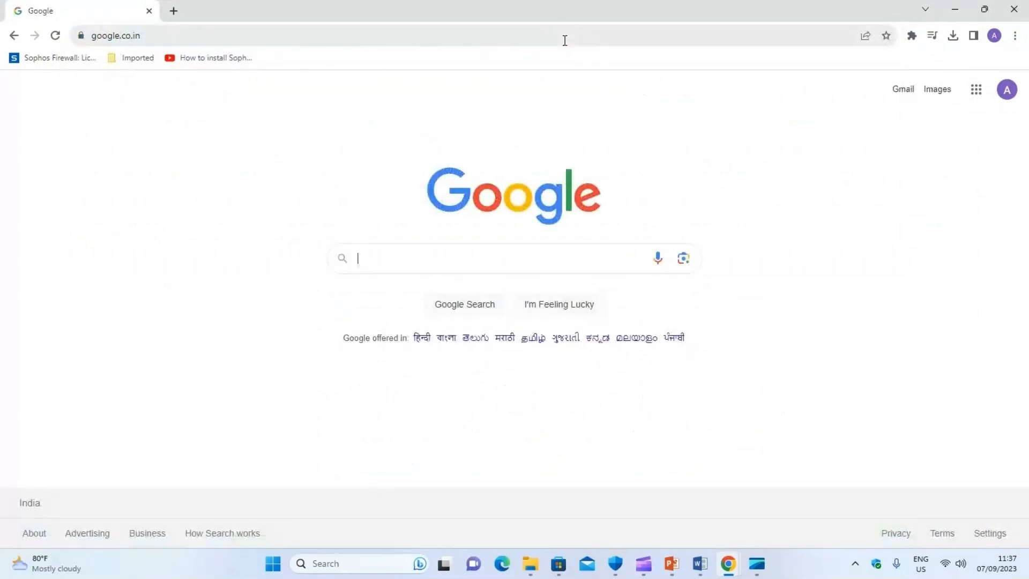
Step: Search Google for 'download vmware workstation' and open VMware's Workstation Pro download page
{"action": "type", "text": "download "}
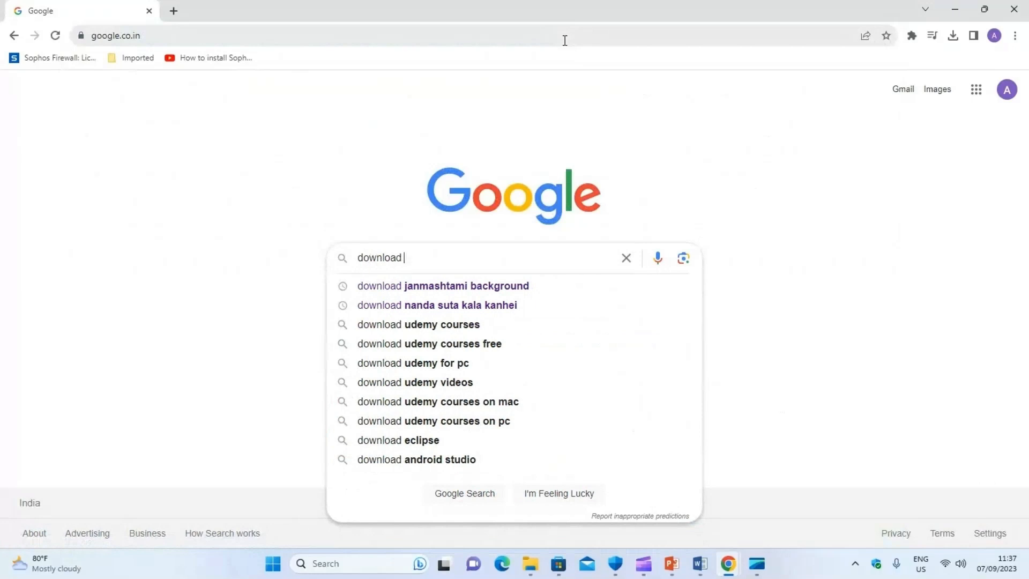
{"action": "type", "text": "vmware wo"}
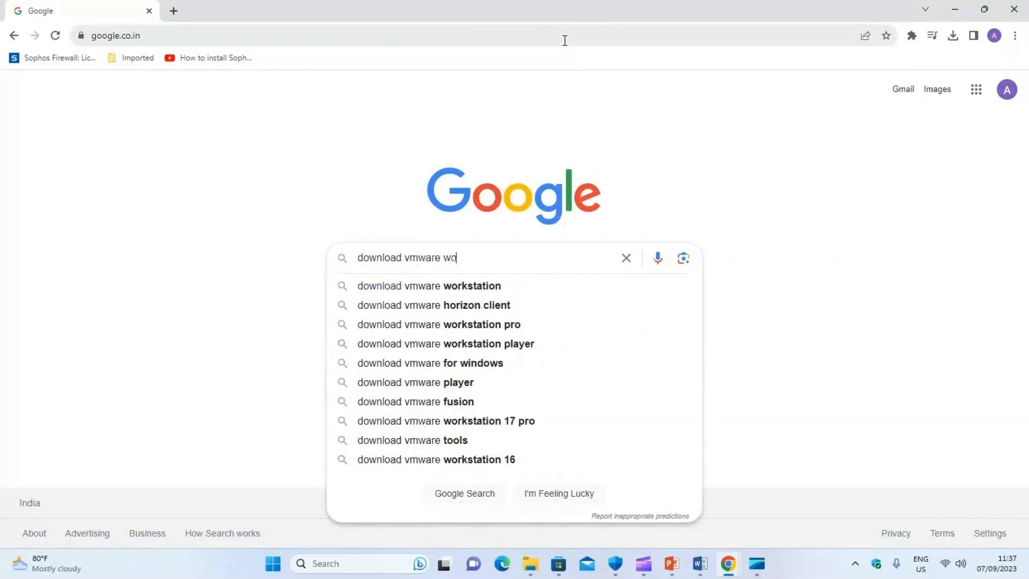
{"action": "type", "text": "rkstation"}
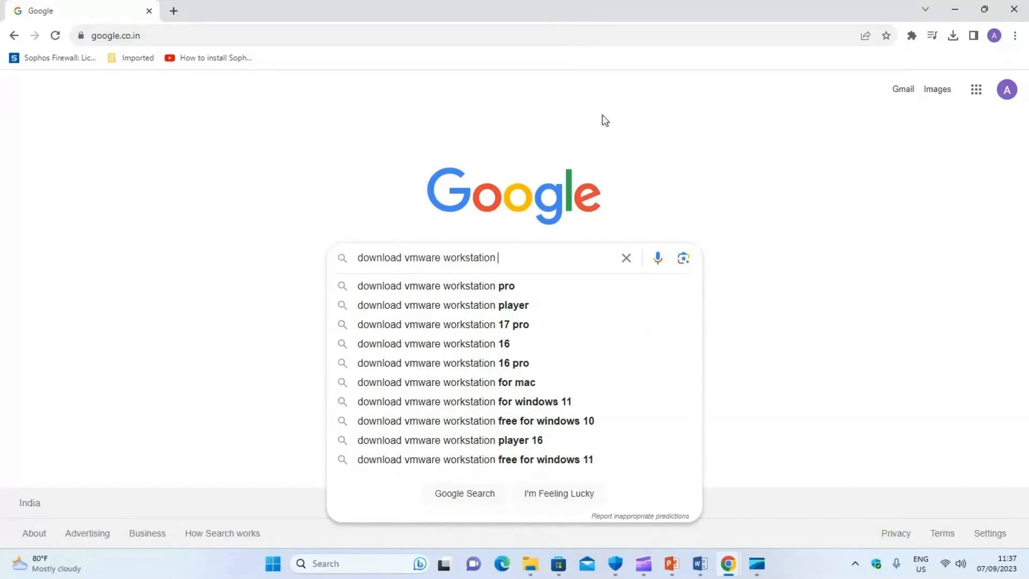
{"action": "left_click", "coordinate": [517, 284]}
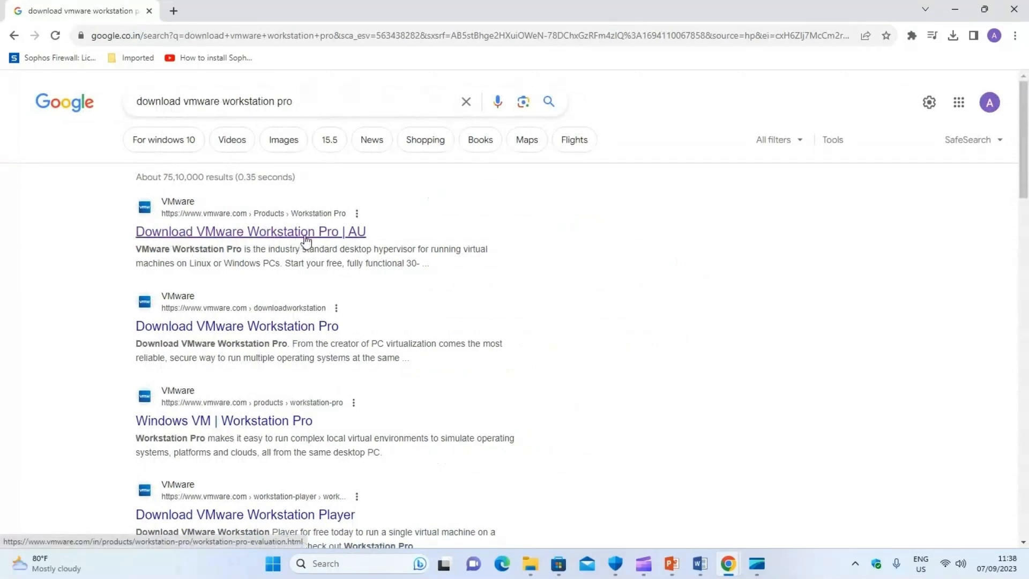
{"action": "left_click", "coordinate": [306, 234]}
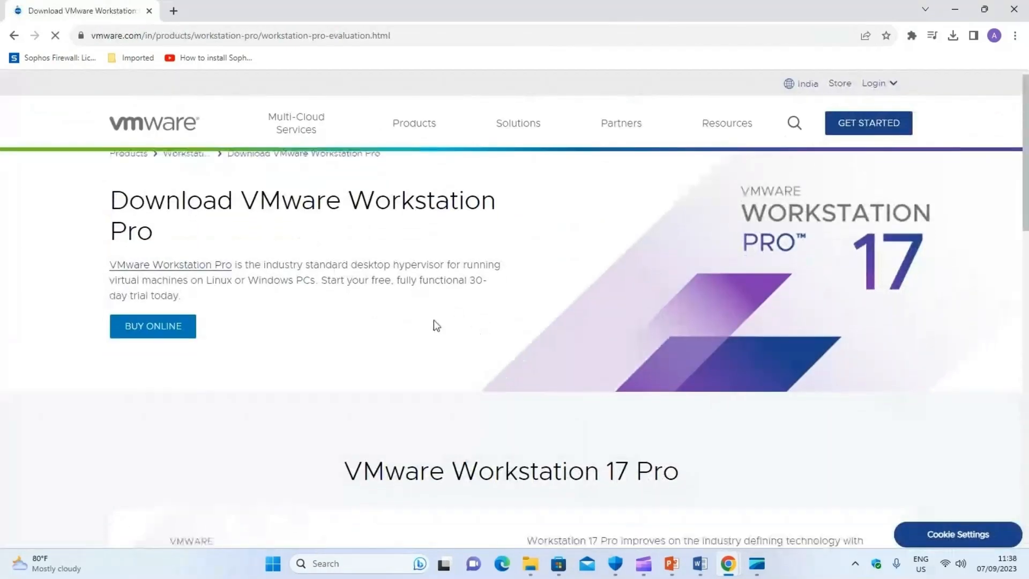
Step: Scroll to the Windows and Linux download cards, then minimise Chrome
{"action": "scroll", "coordinate": [418, 316], "scroll_direction": "down", "scroll_amount": 4}
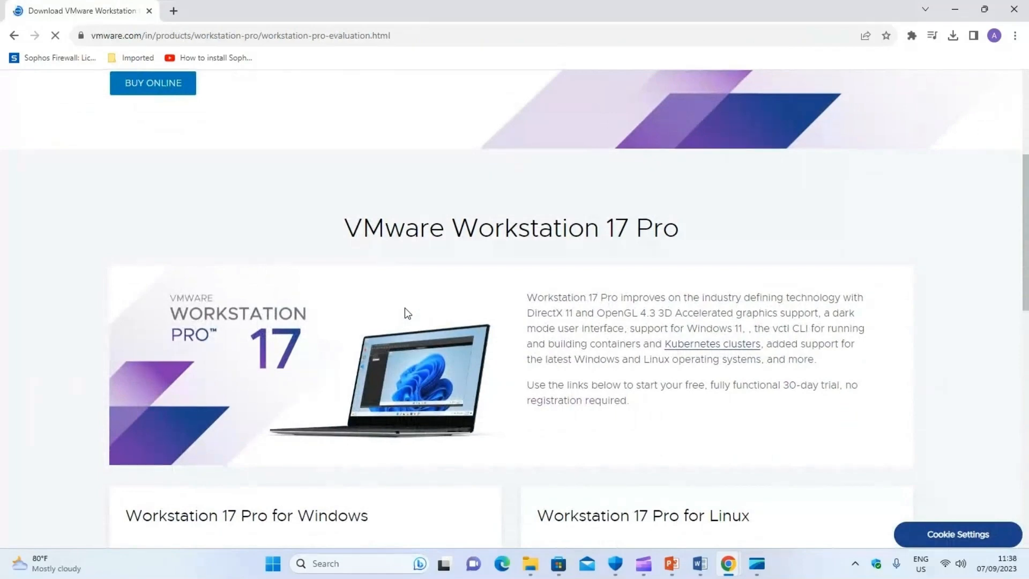
{"action": "scroll", "coordinate": [406, 312], "scroll_direction": "down", "scroll_amount": 3}
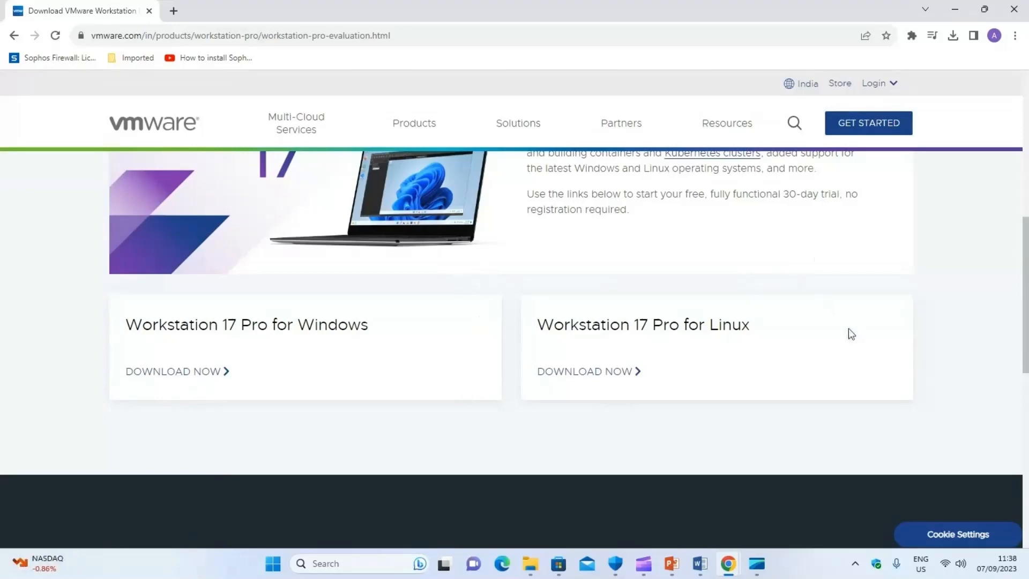
{"action": "left_click", "coordinate": [960, 8]}
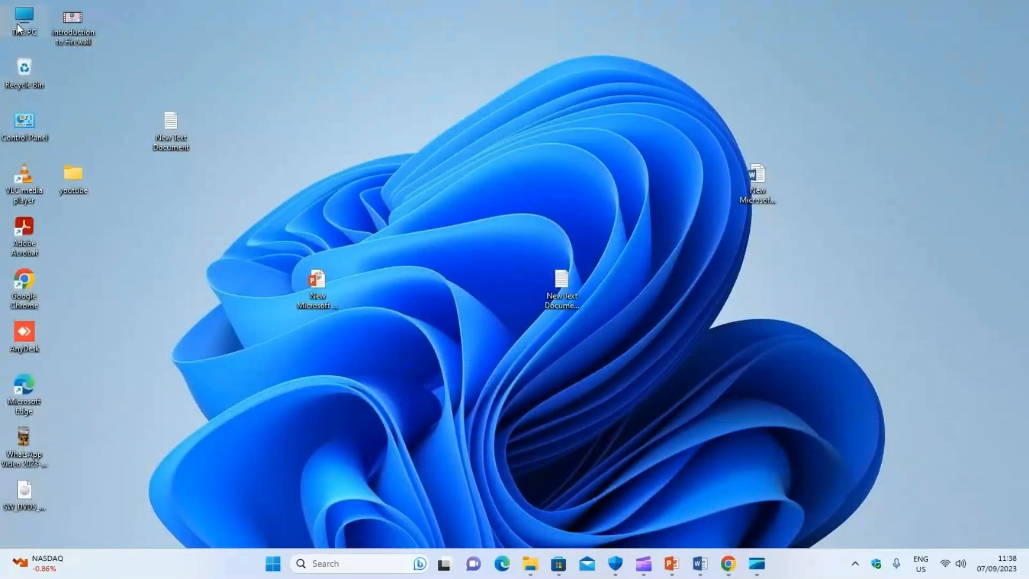
Step: From This PC, run the VMware-workstation-full-17.0.0-20800274 installer in D:'s vm ware work station folder
{"action": "double_click", "coordinate": [18, 24]}
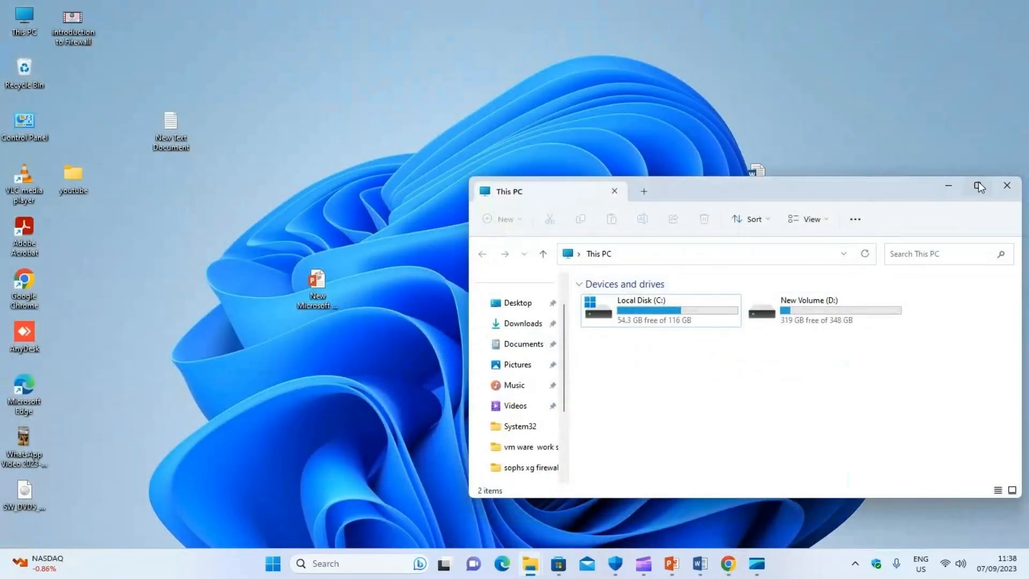
{"action": "left_click", "coordinate": [978, 186]}
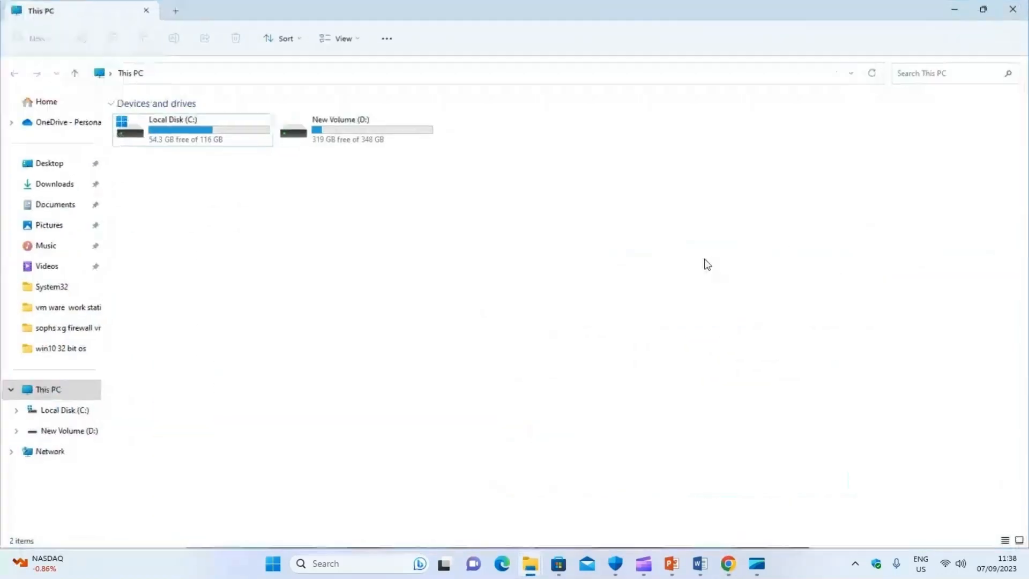
{"action": "double_click", "coordinate": [353, 131]}
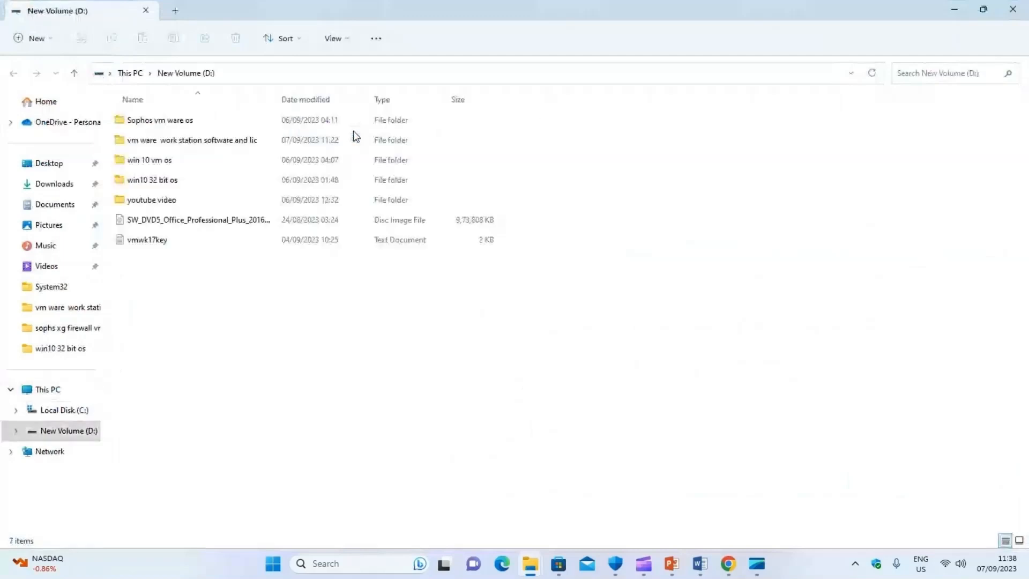
{"action": "double_click", "coordinate": [218, 143]}
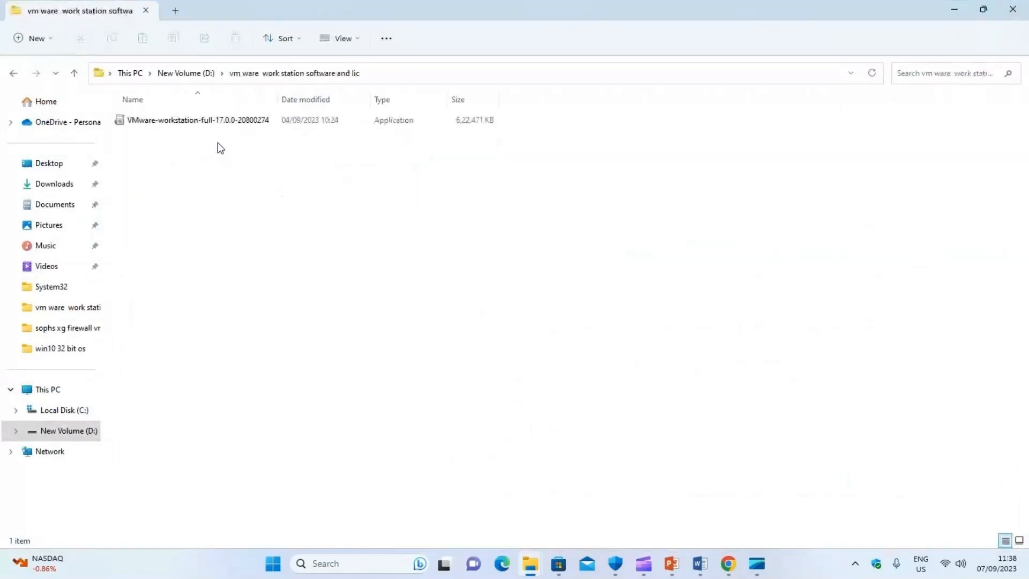
{"action": "double_click", "coordinate": [195, 125]}
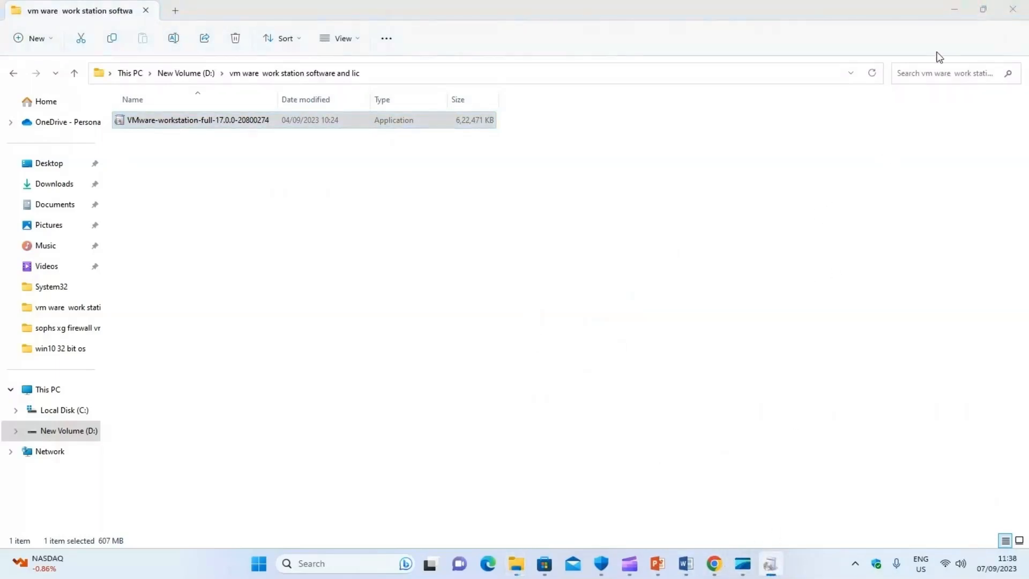
{"action": "left_click", "coordinate": [955, 9]}
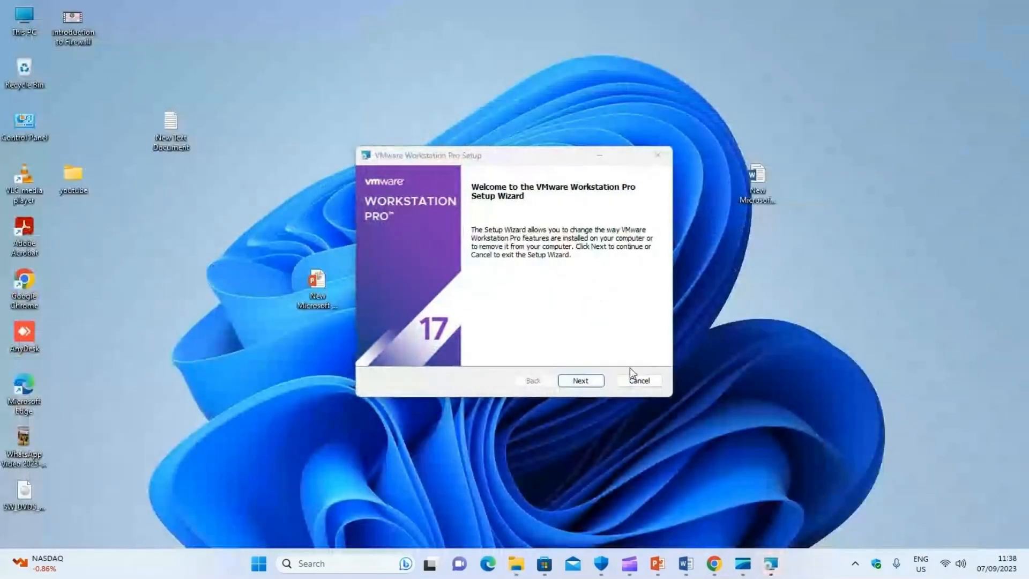
Step: Move past the welcome page and choose Repair for the existing installation
{"action": "left_click", "coordinate": [584, 385]}
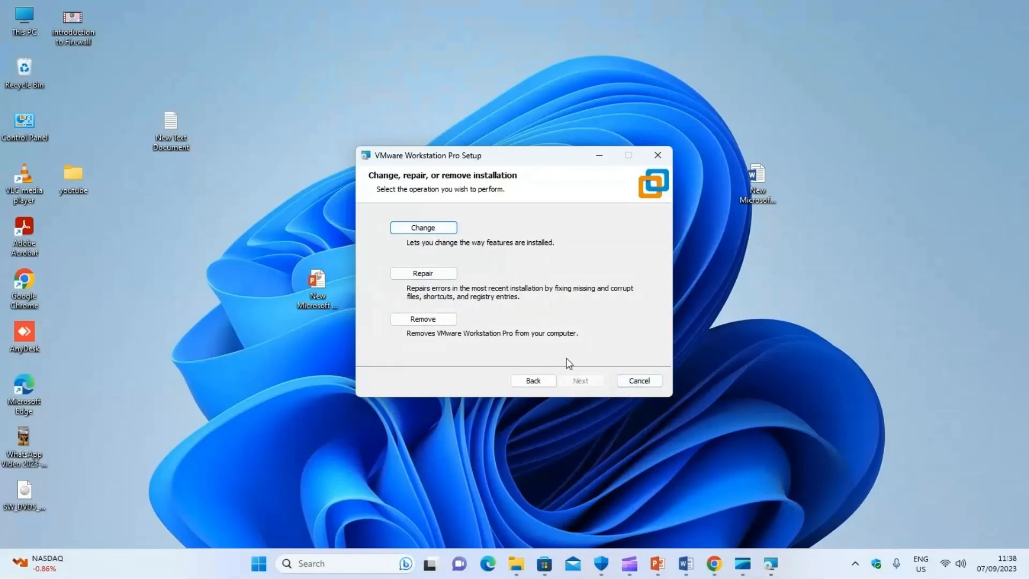
{"action": "left_click", "coordinate": [434, 273]}
{"action": "left_click", "coordinate": [581, 381]}
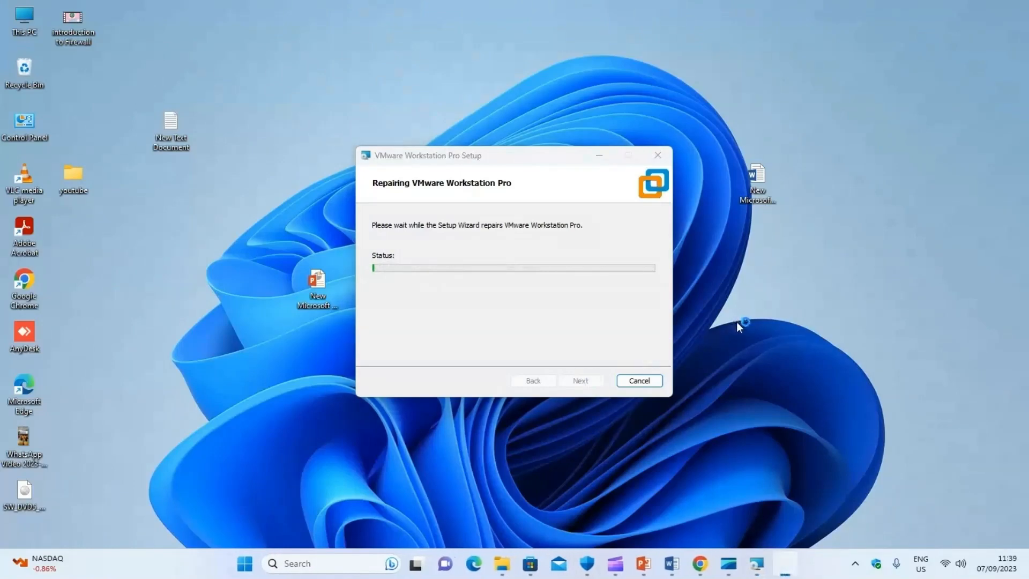
Step: Let the repair finish, close the wizard with Finish, and answer No to restarting now
{"action": "mouse_move", "coordinate": [786, 567]}
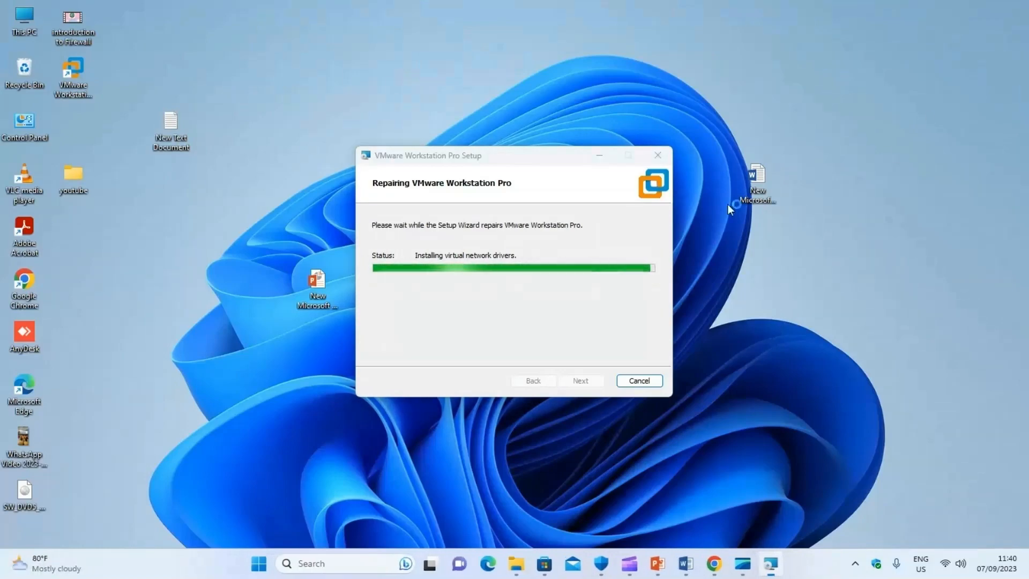
{"action": "left_click", "coordinate": [599, 155]}
{"action": "mouse_move", "coordinate": [694, 567]}
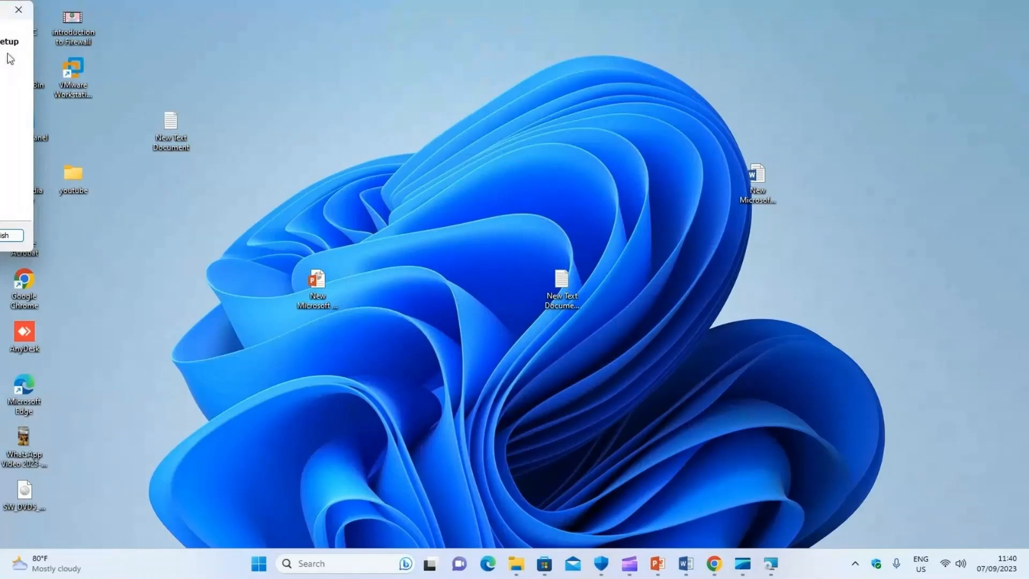
{"action": "left_click", "coordinate": [16, 235]}
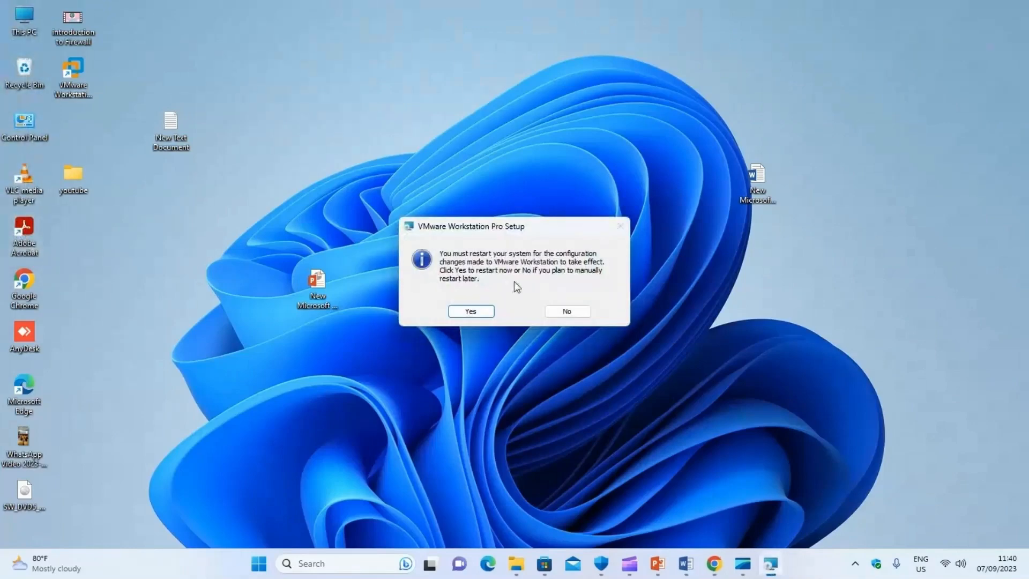
{"action": "left_click", "coordinate": [579, 315]}
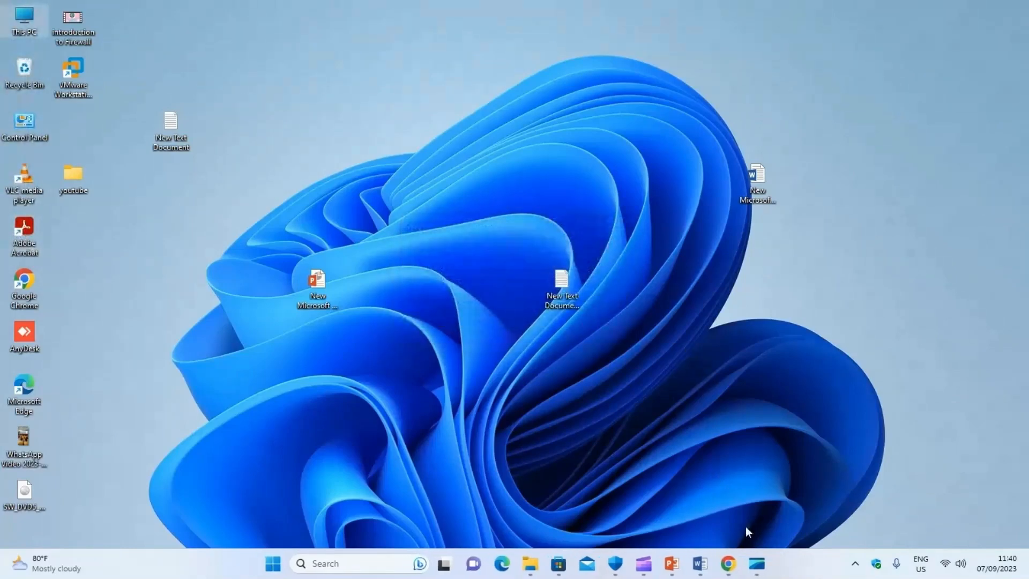
{"action": "mouse_move", "coordinate": [726, 570]}
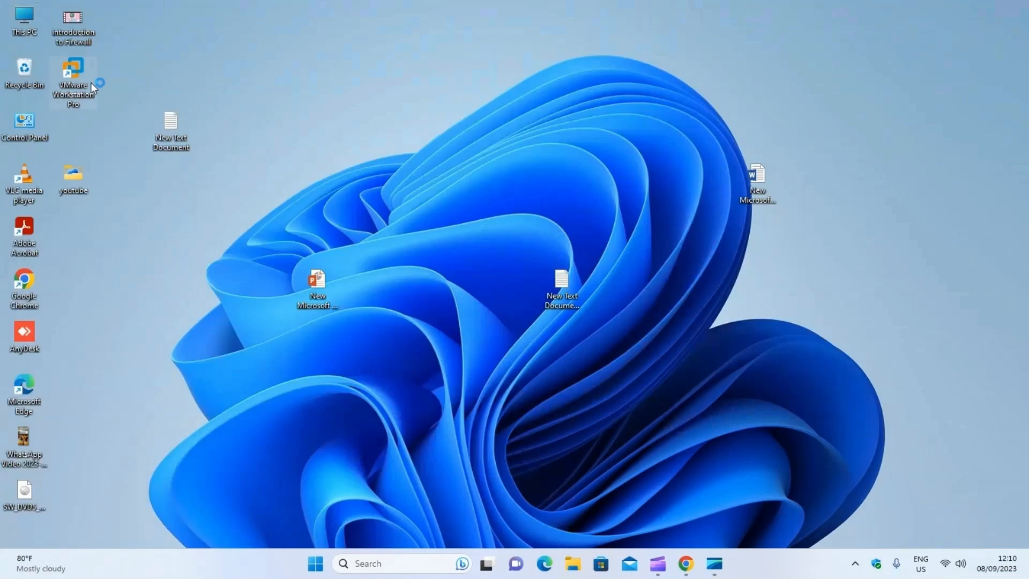
Step: Launch VMware Workstation from its desktop icon and open Edit > Virtual Network Editor
{"action": "double_click", "coordinate": [91, 83]}
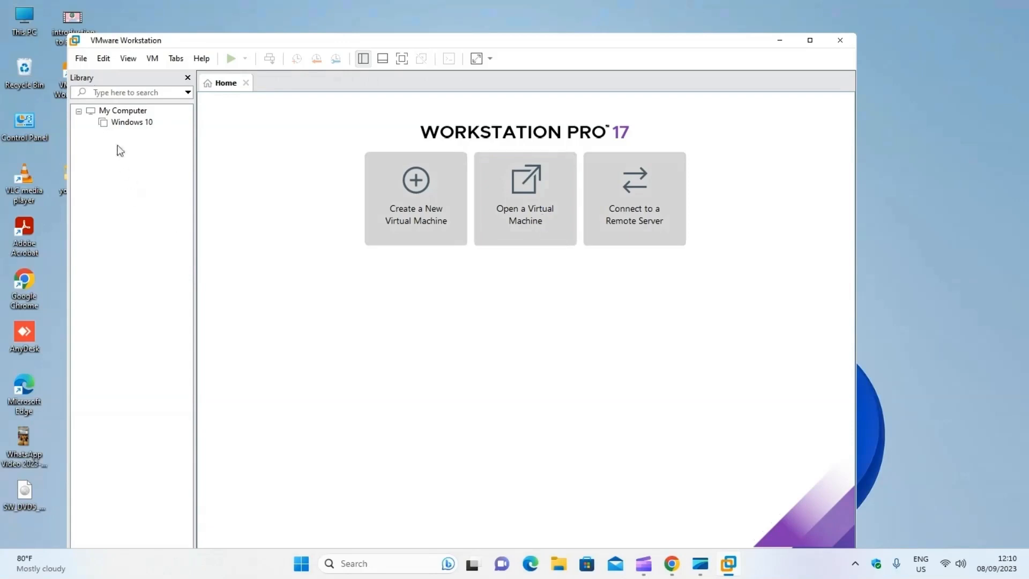
{"action": "left_click", "coordinate": [113, 55]}
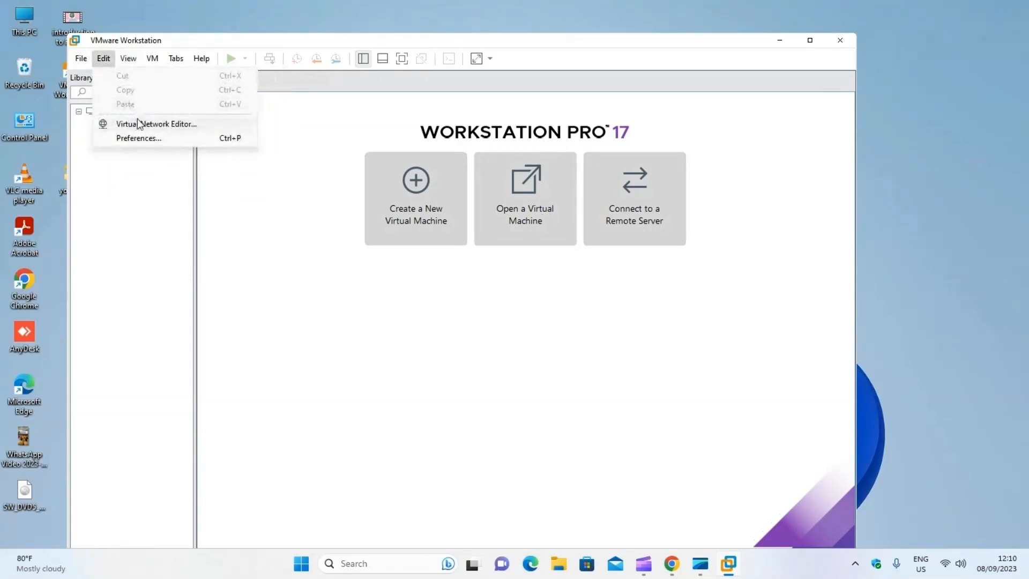
{"action": "left_click", "coordinate": [139, 124]}
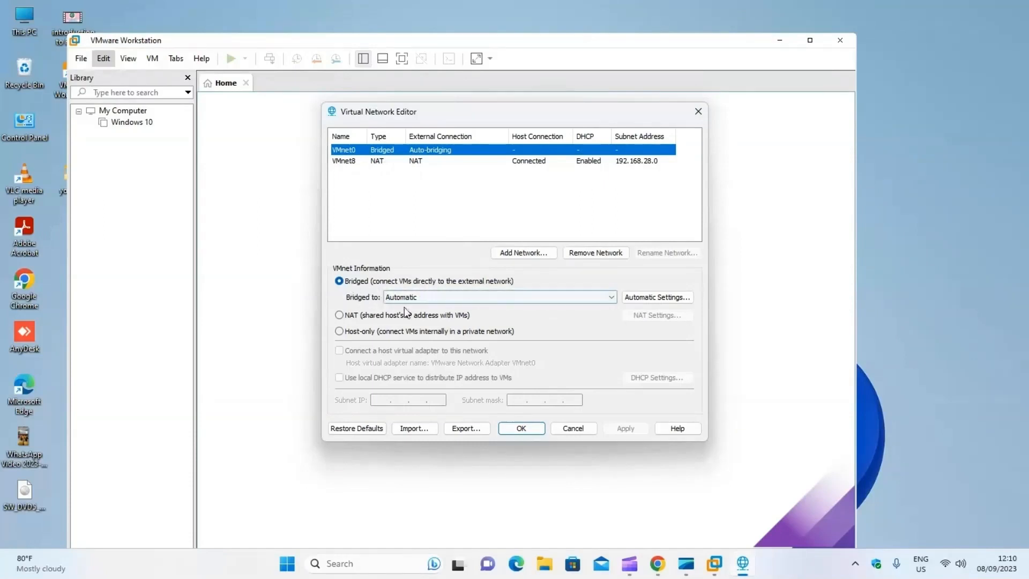
Step: Set VMnet0's Bridged to option to the 802.11n USB Wireless LAN Card
{"action": "left_click", "coordinate": [609, 301]}
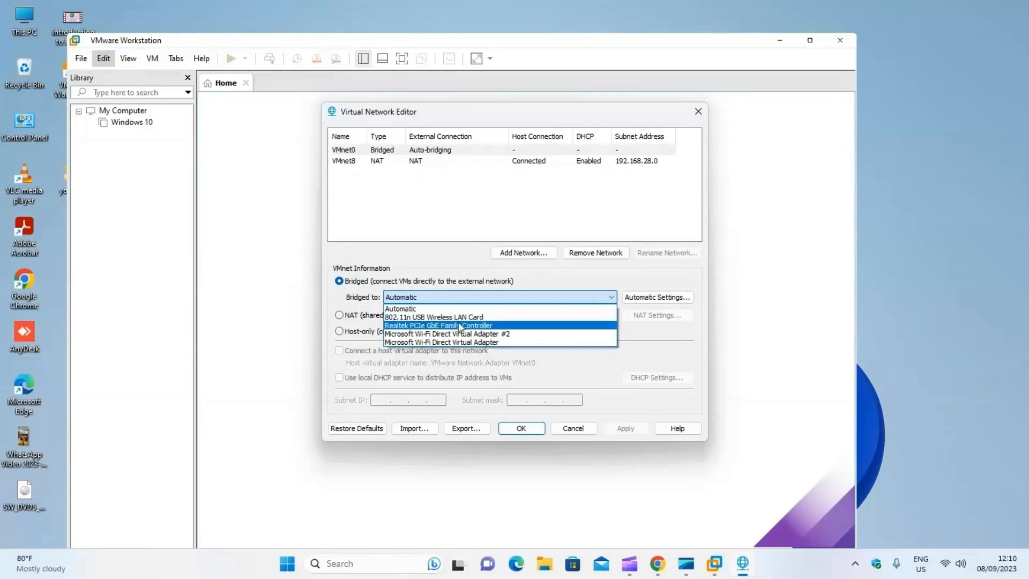
{"action": "left_click", "coordinate": [436, 319]}
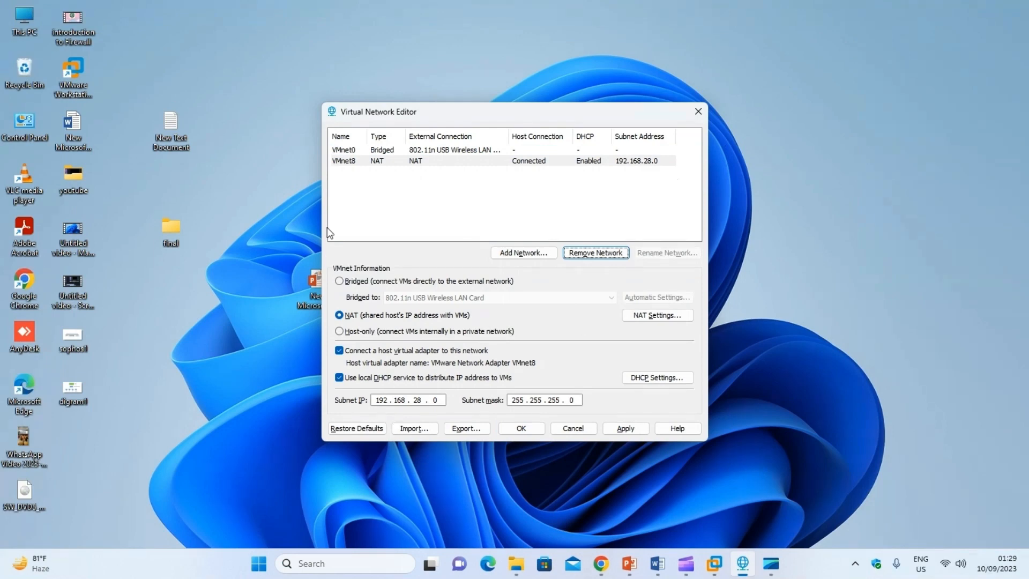
Step: Add the default VMnet1 host-only network on subnet 192.168.162.0
{"action": "left_click", "coordinate": [523, 252]}
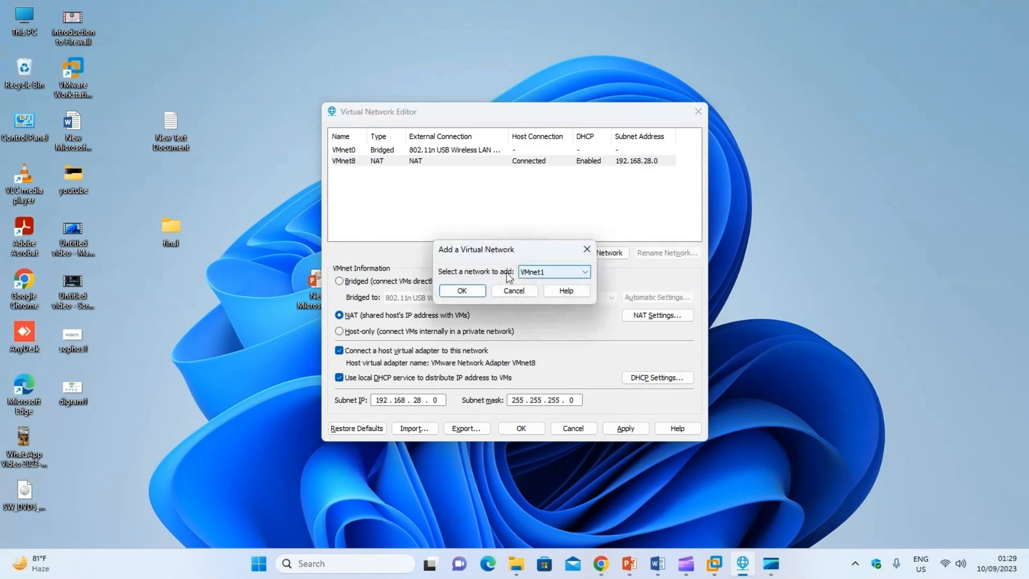
{"action": "left_click", "coordinate": [463, 292]}
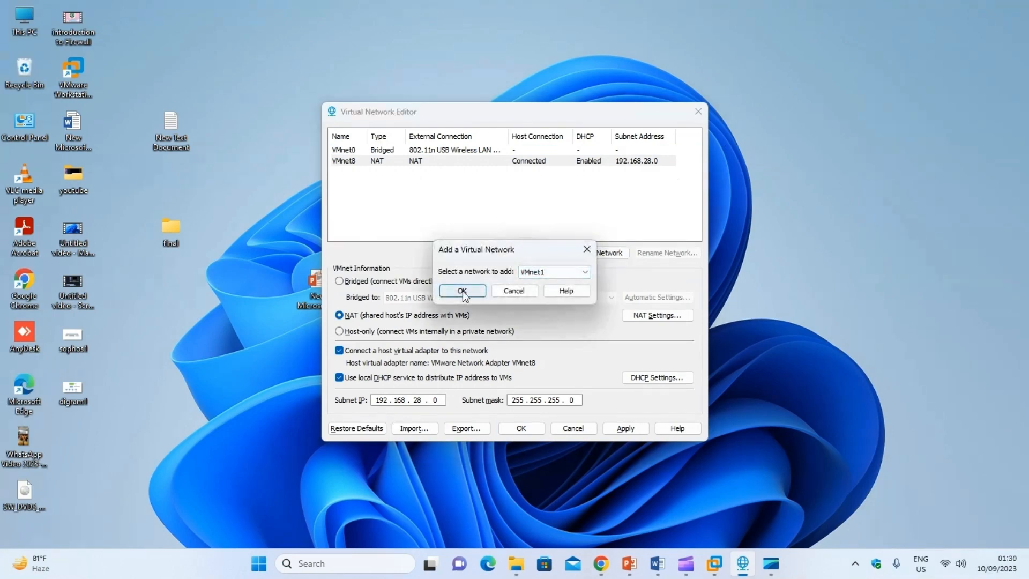
{"action": "left_click", "coordinate": [462, 291]}
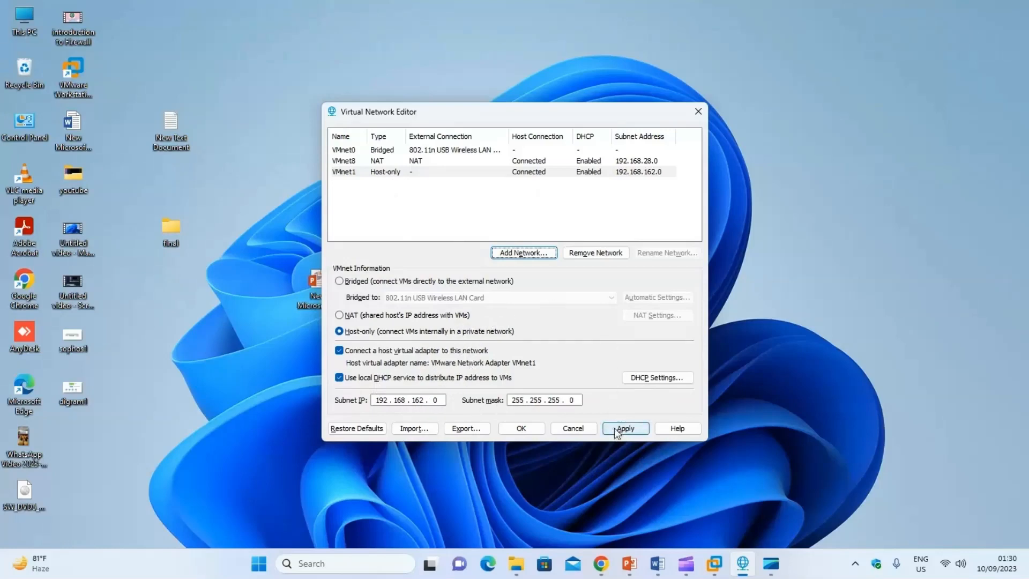
Step: Add VMnet2 on 192.168.10.0, uncheck its local DHCP service, and apply
{"action": "left_click", "coordinate": [520, 254]}
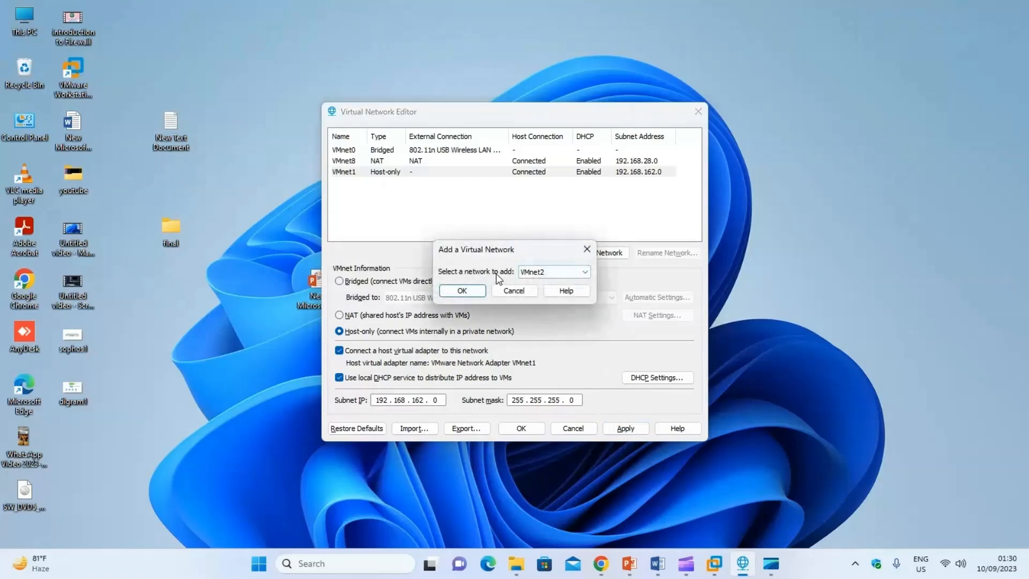
{"action": "left_click", "coordinate": [476, 292]}
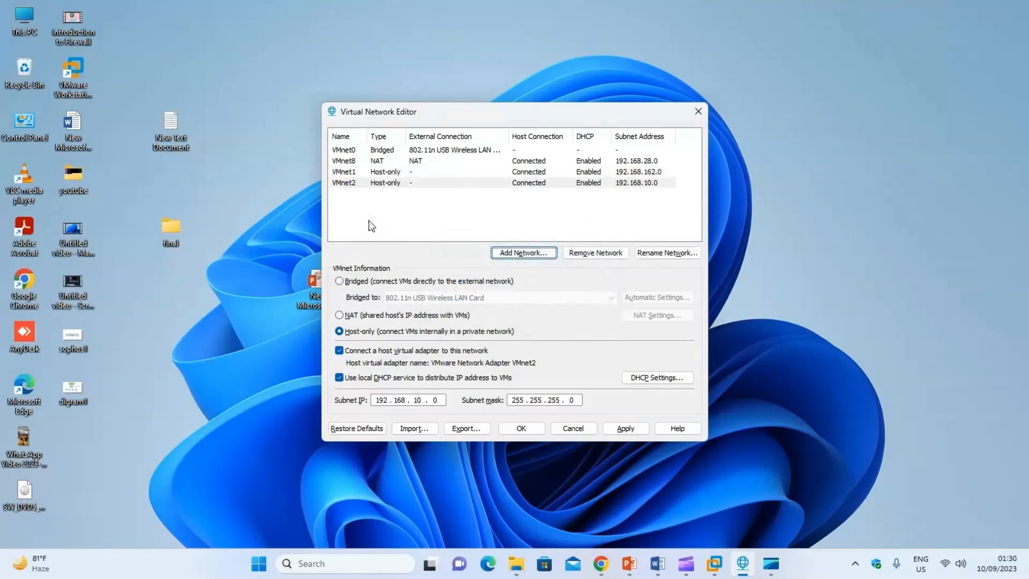
{"action": "left_click", "coordinate": [384, 183]}
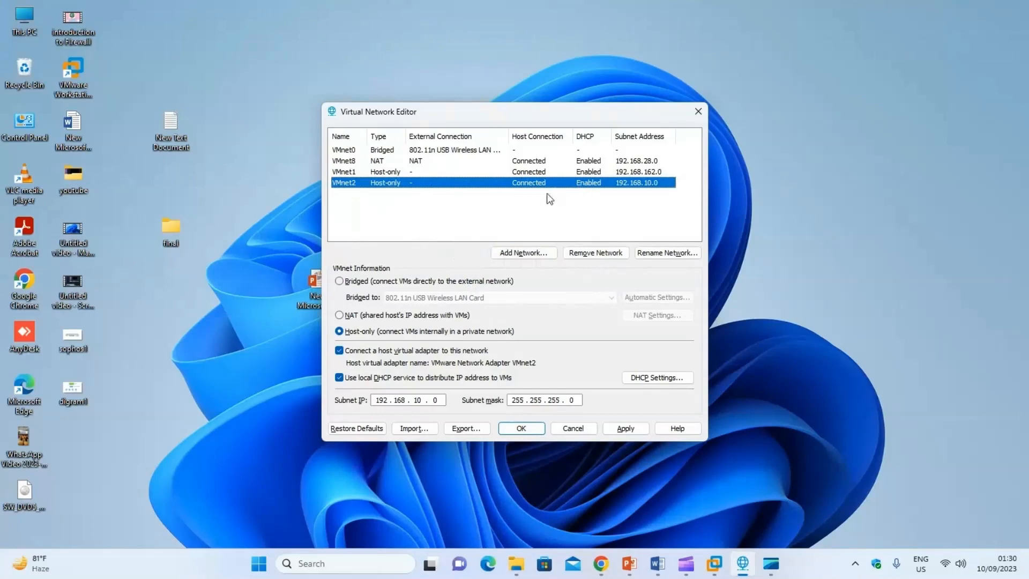
{"action": "left_click", "coordinate": [339, 378]}
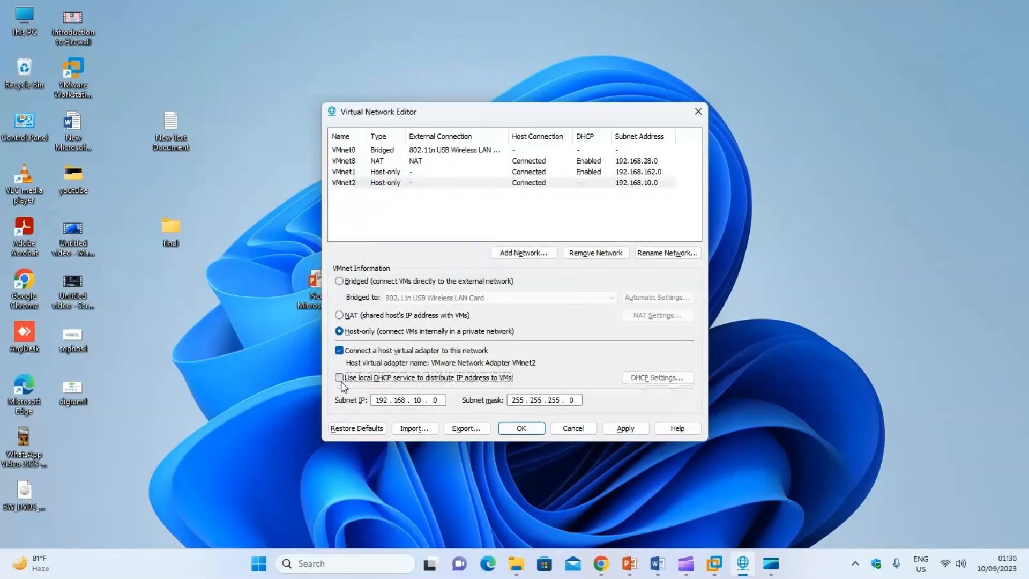
{"action": "left_click", "coordinate": [625, 428]}
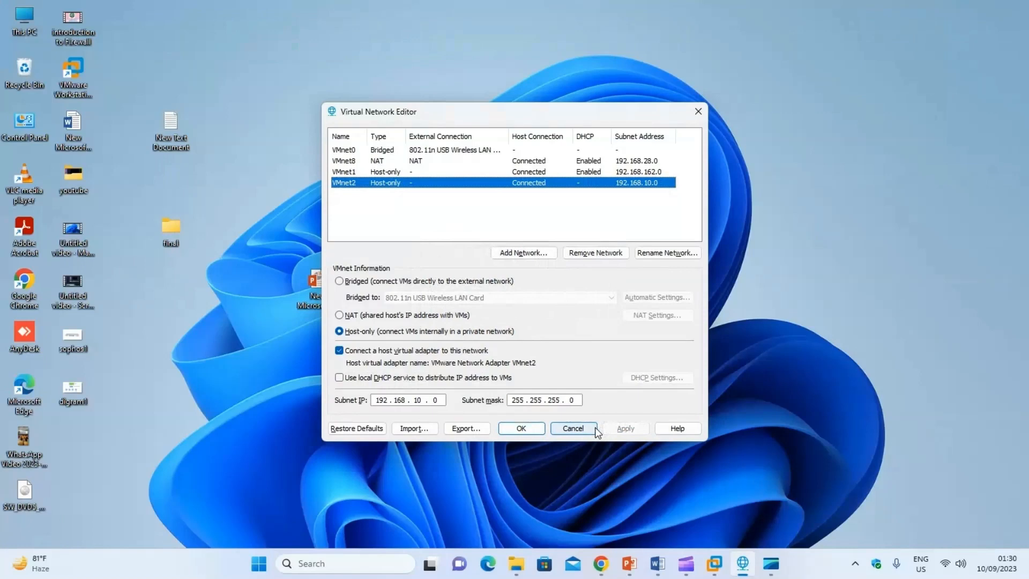
Step: Add host-only VMnet3 (192.168.119.0), VMnet4 (192.168.157.0) and VMnet5 (192.168.91.0), applying the changes
{"action": "left_click", "coordinate": [536, 255]}
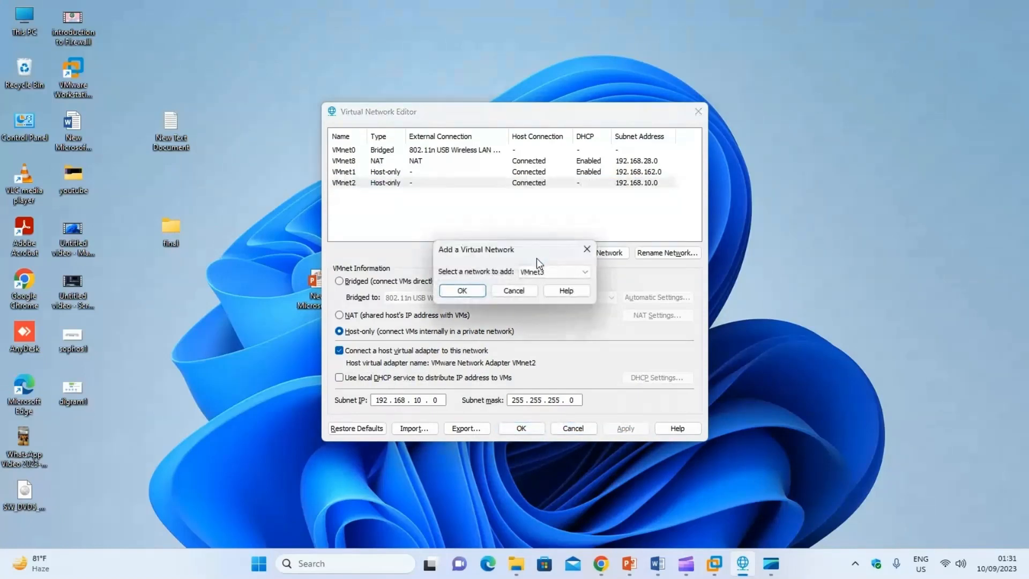
{"action": "left_click", "coordinate": [480, 291]}
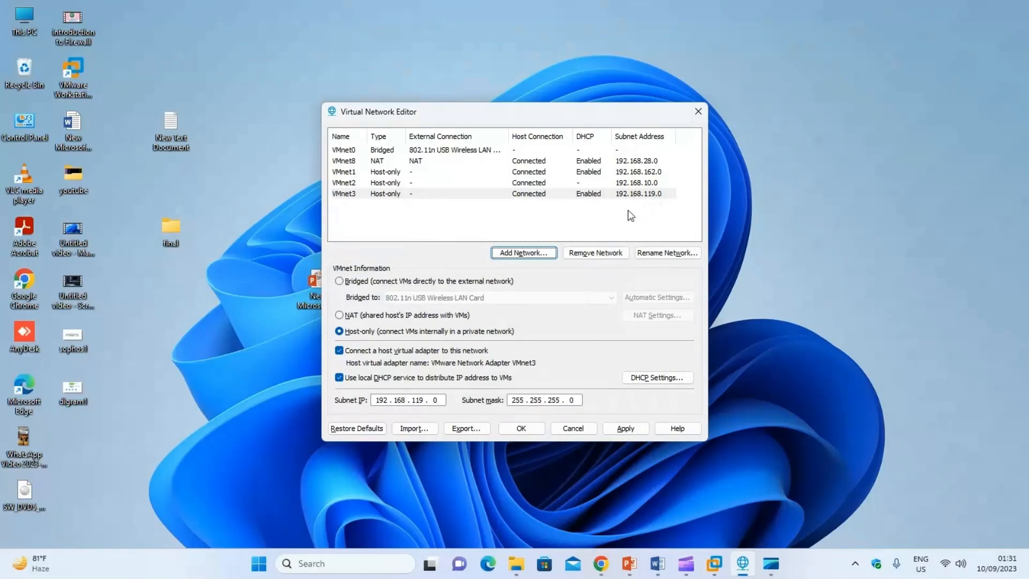
{"action": "left_click", "coordinate": [507, 256]}
{"action": "left_click", "coordinate": [464, 291]}
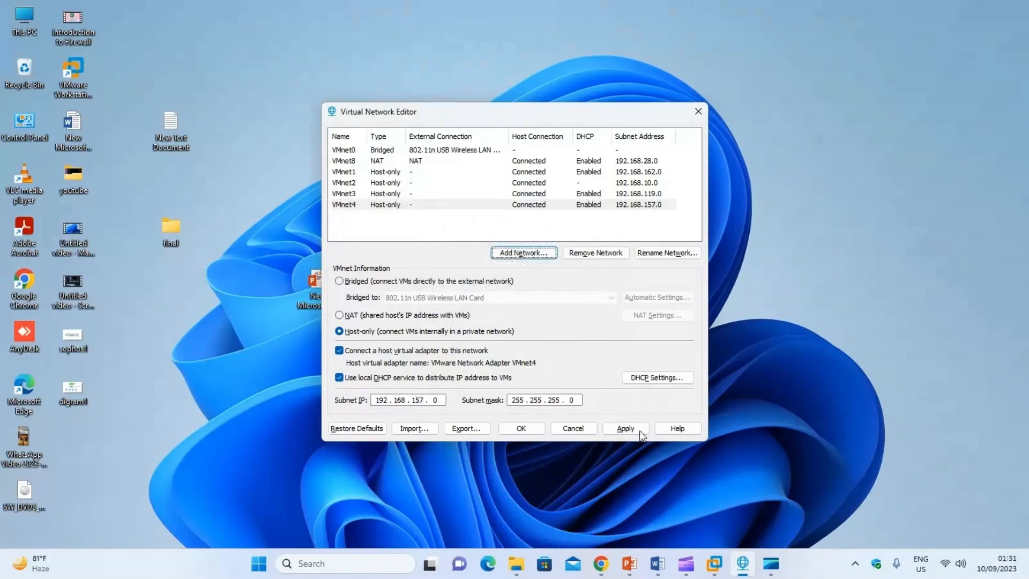
{"action": "left_click", "coordinate": [626, 428]}
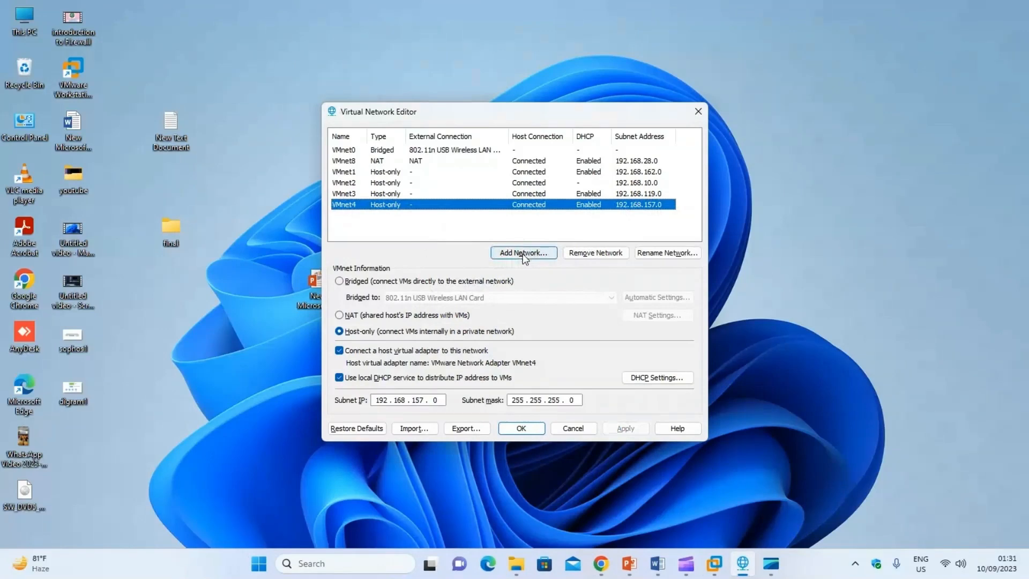
{"action": "left_click", "coordinate": [523, 253]}
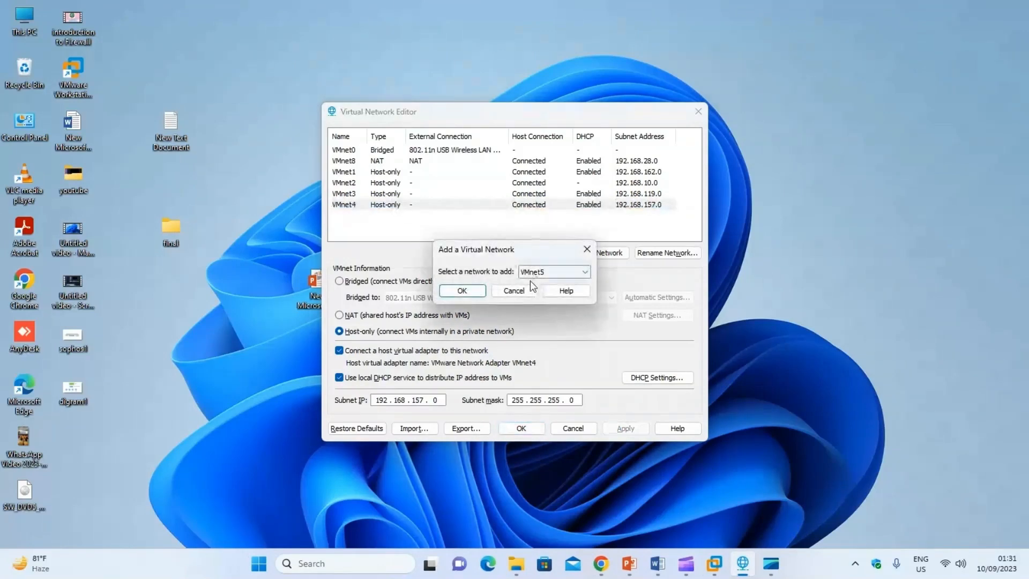
{"action": "left_click", "coordinate": [473, 292]}
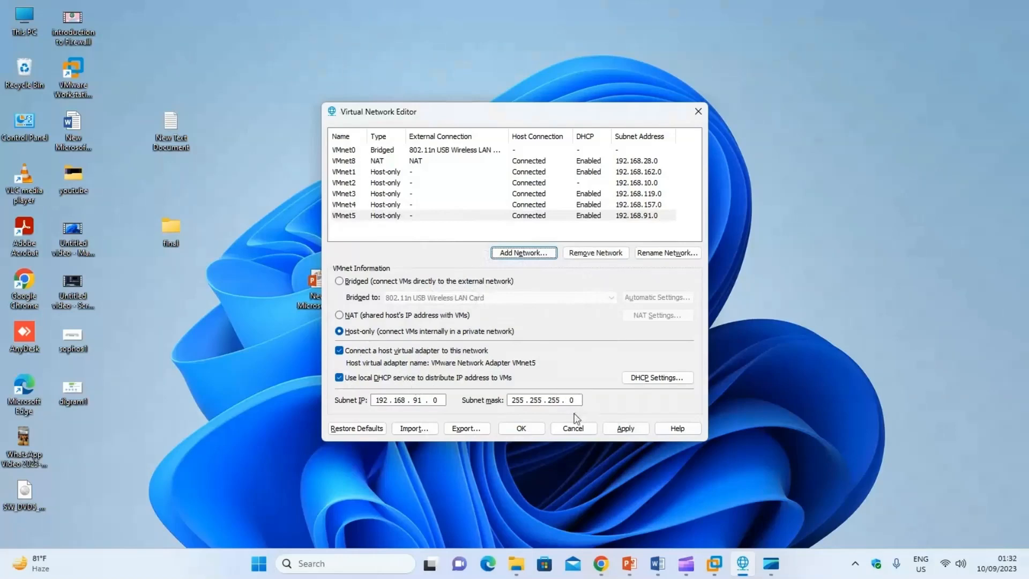
{"action": "left_click", "coordinate": [623, 426]}
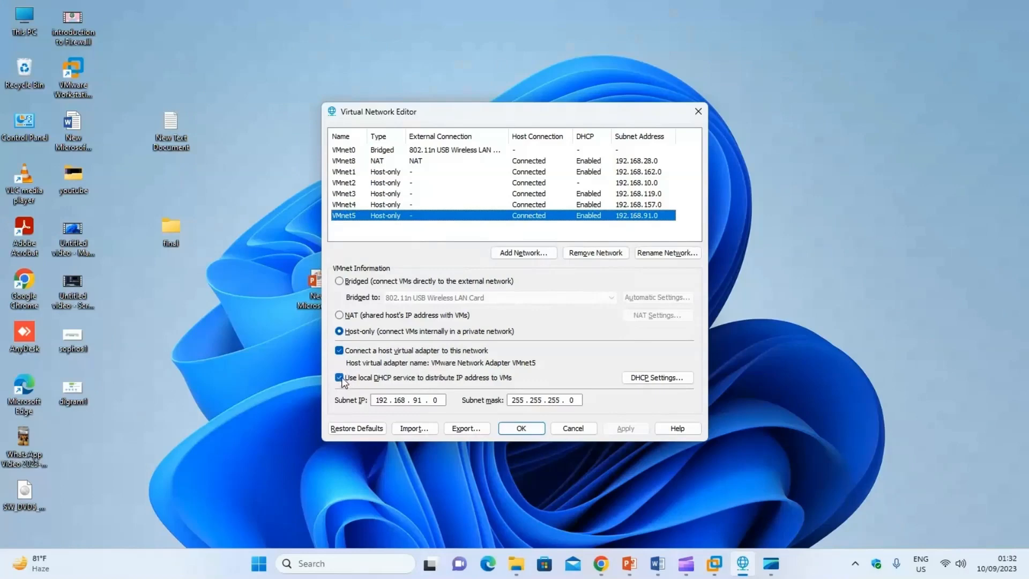
Step: Review the VMnet8 NAT settings, then confirm the editor with OK
{"action": "left_click", "coordinate": [339, 160]}
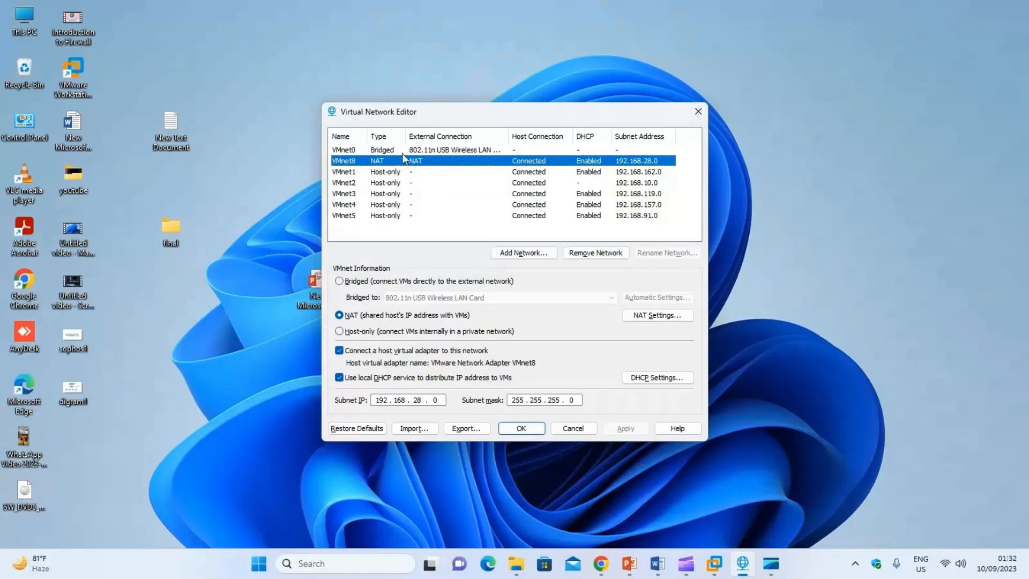
{"action": "left_click", "coordinate": [527, 431]}
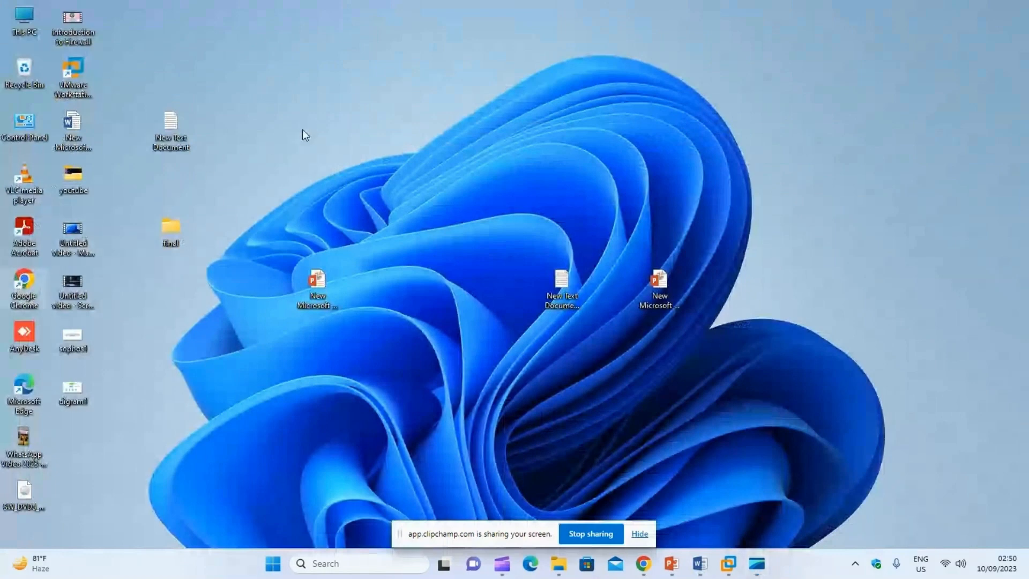
Step: Copy the Sophos Firewall Home Edition URL from Word and return Chrome to the Sophos thank-you page
{"action": "key", "text": "F2"}
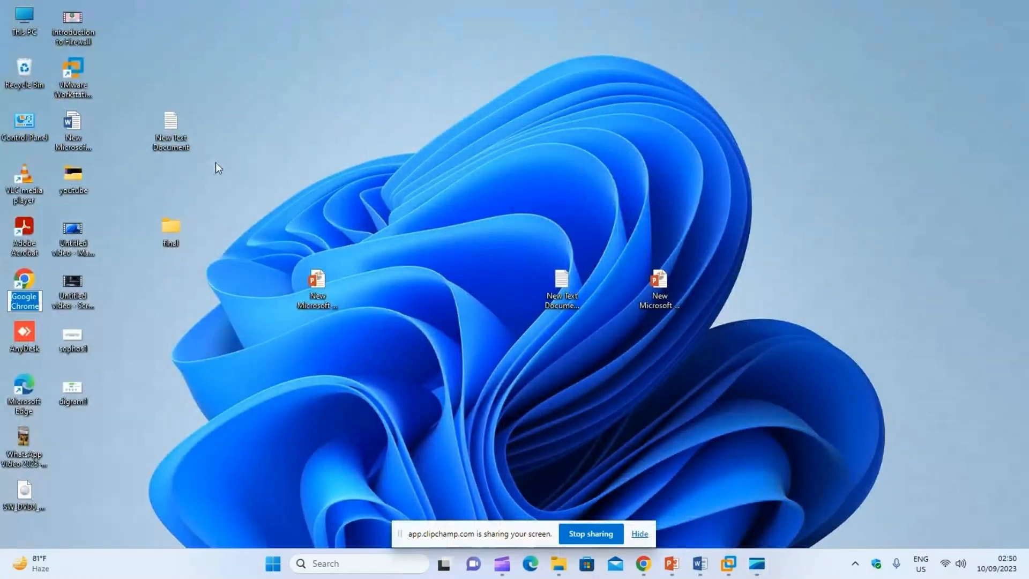
{"action": "double_click", "coordinate": [25, 282]}
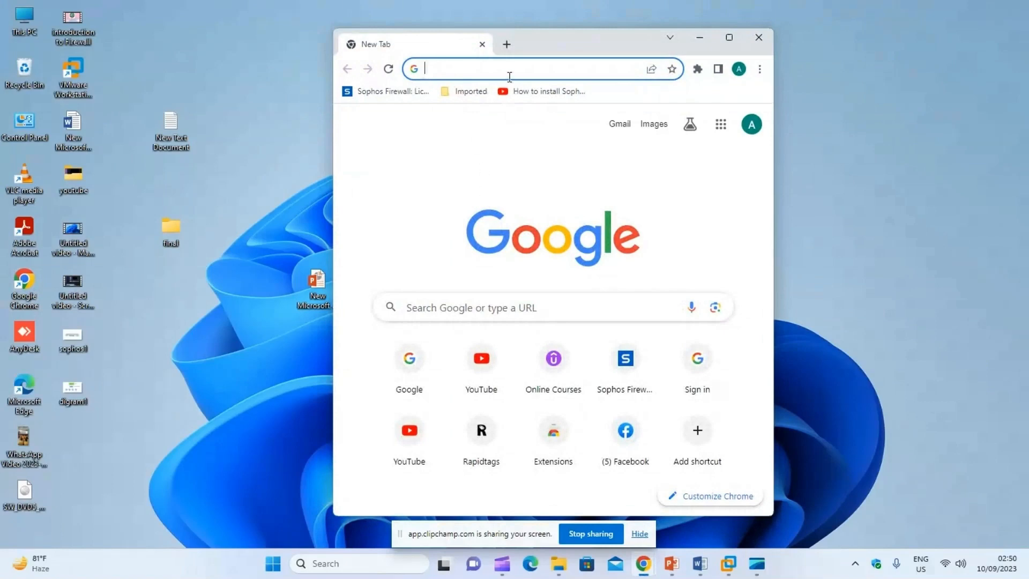
{"action": "mouse_move", "coordinate": [700, 563]}
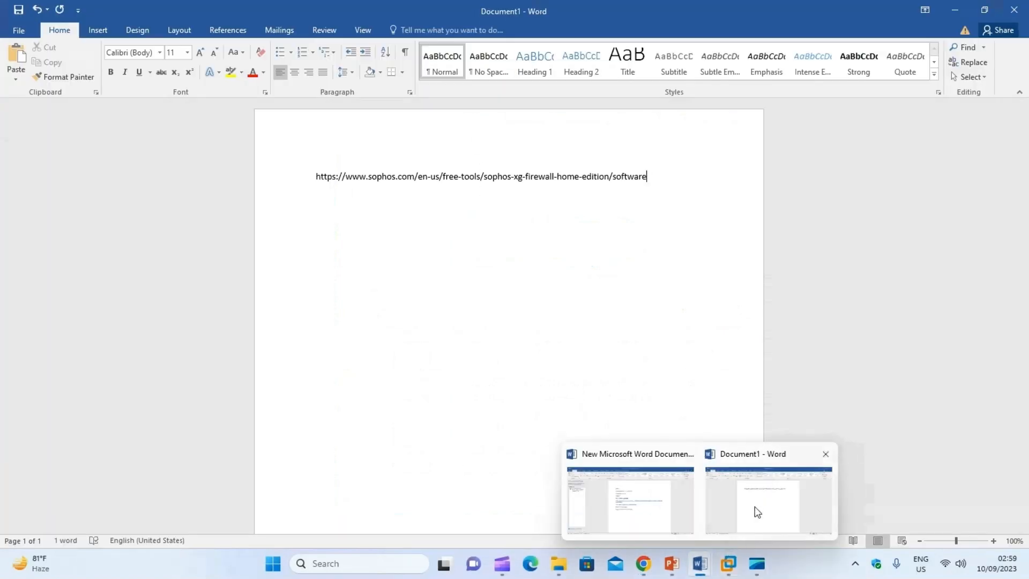
{"action": "left_click", "coordinate": [757, 512]}
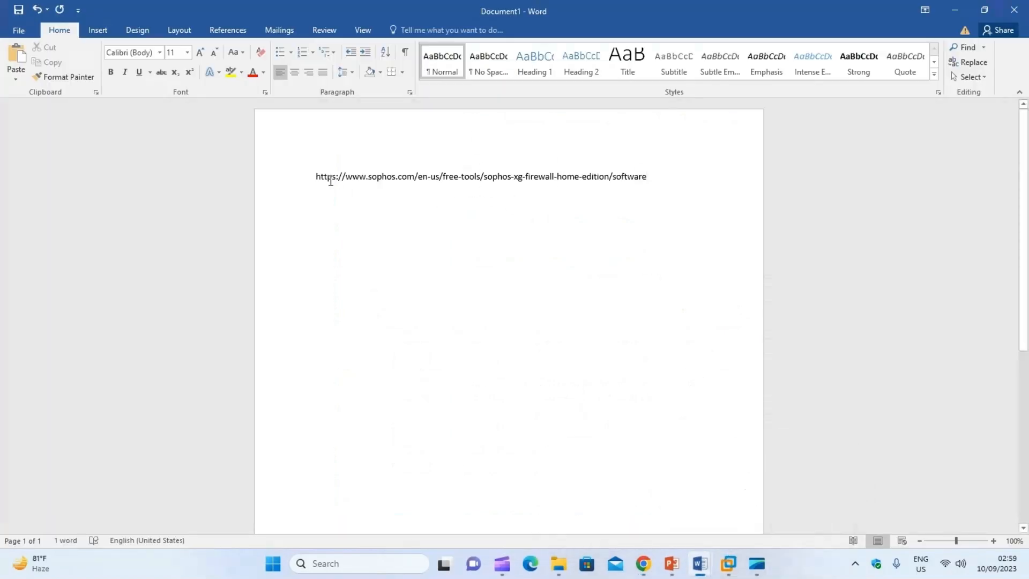
{"action": "left_click_drag", "start_coordinate": [317, 172], "coordinate": [712, 184]}
{"action": "key", "text": "ctrl+c"}
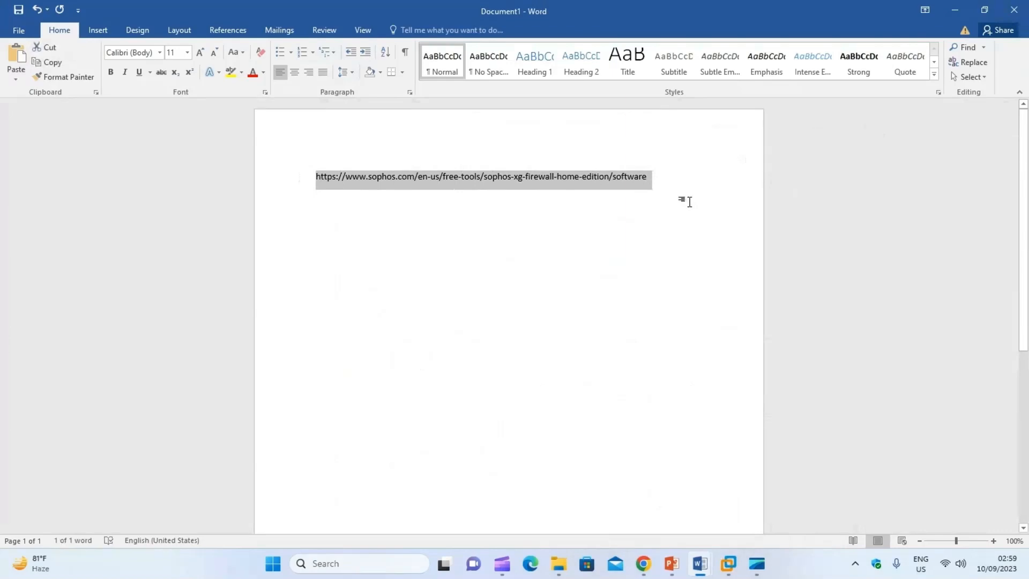
{"action": "left_click", "coordinate": [644, 564]}
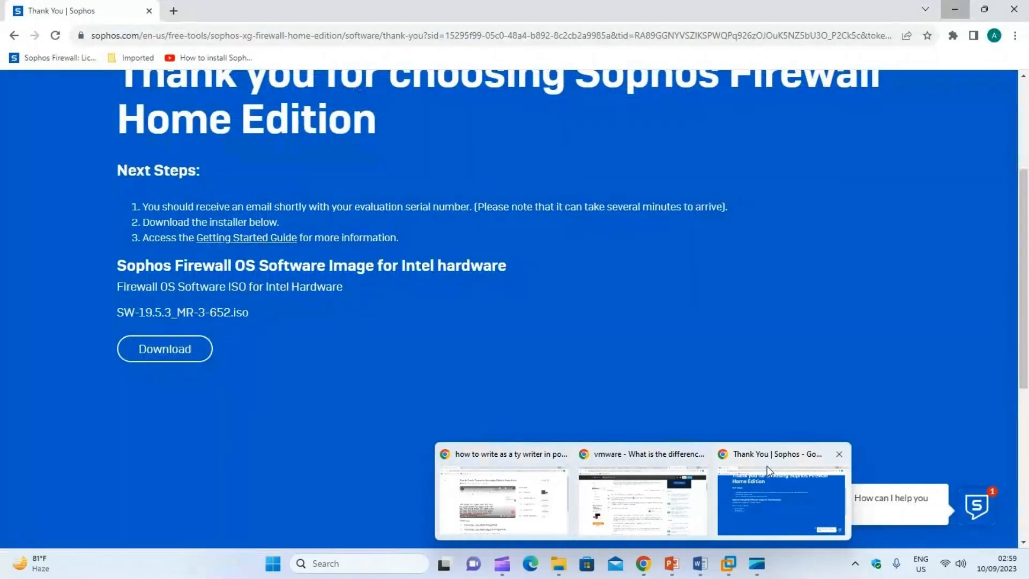
{"action": "left_click", "coordinate": [767, 465]}
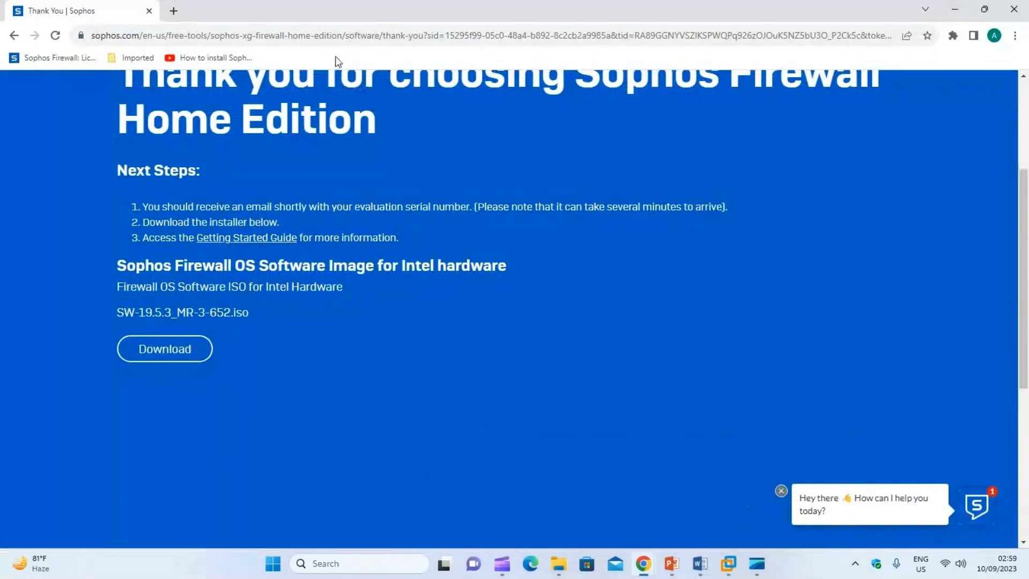
Step: Paste the Sophos download URL into a new Chrome tab, scroll the page, then minimise Chrome
{"action": "left_click", "coordinate": [166, 15]}
{"action": "key", "text": "ctrl+v"}
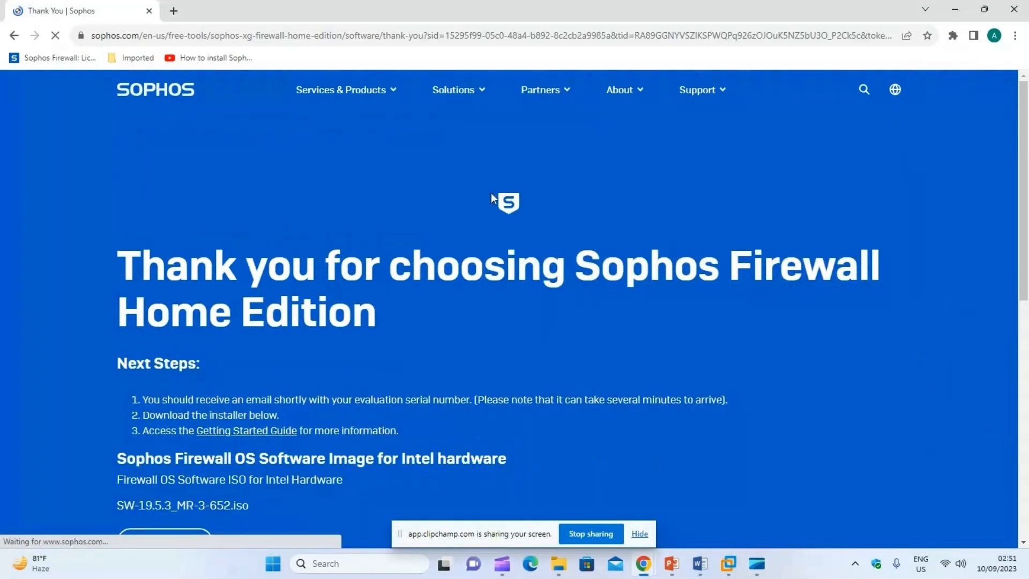
{"action": "scroll", "coordinate": [479, 203], "scroll_direction": "down", "scroll_amount": 3}
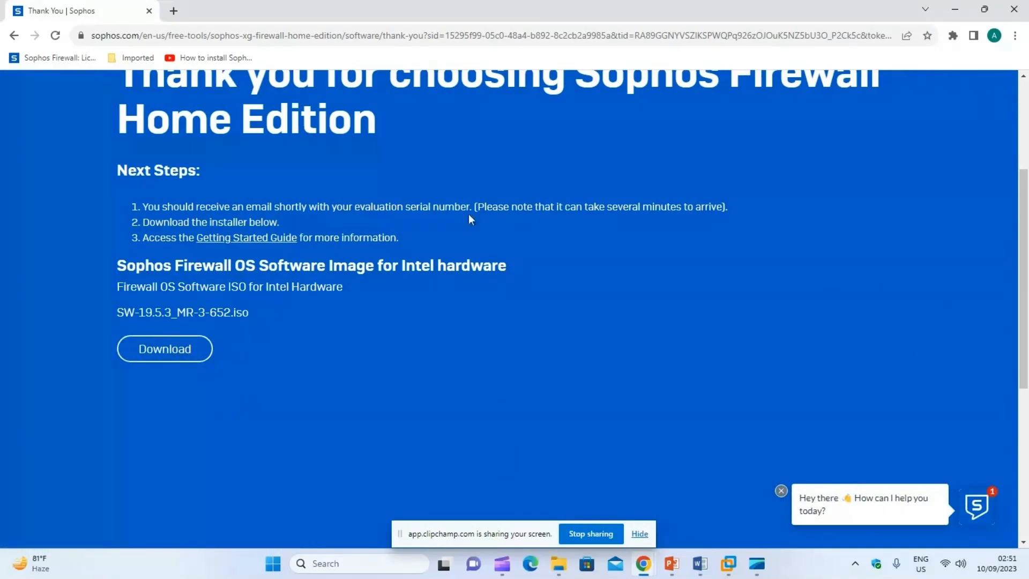
{"action": "left_click", "coordinate": [955, 15]}
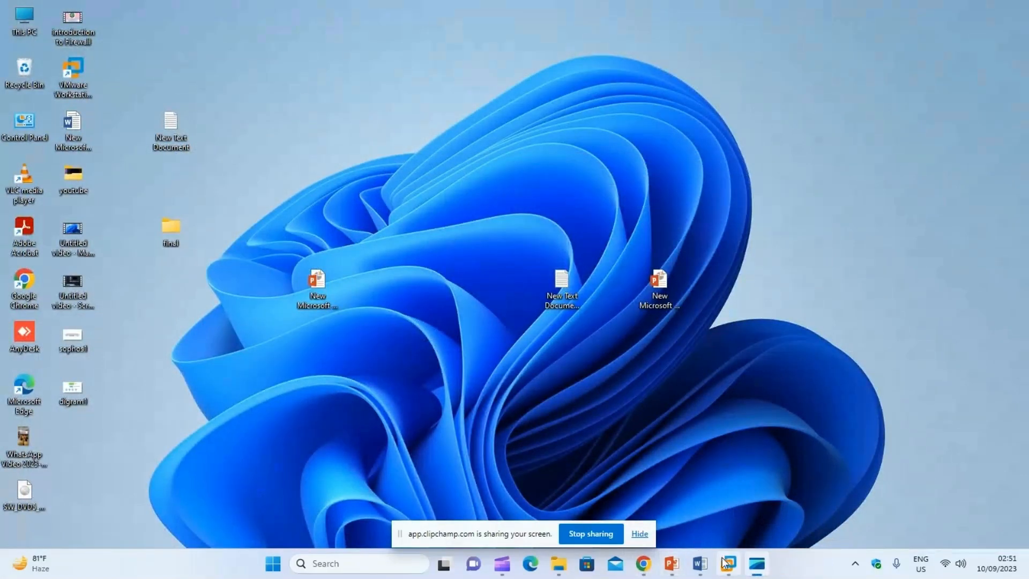
Step: Select the XG Firewall serial number in the Sophos Gmail email and start VMware's New Virtual Machine Wizard
{"action": "mouse_move", "coordinate": [729, 563]}
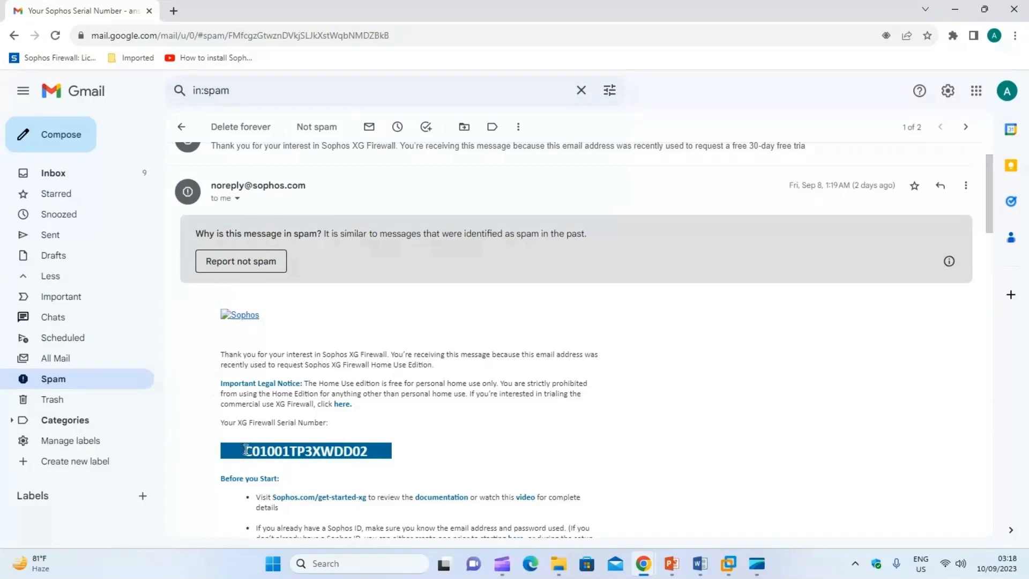
{"action": "left_click_drag", "start_coordinate": [245, 450], "coordinate": [379, 459]}
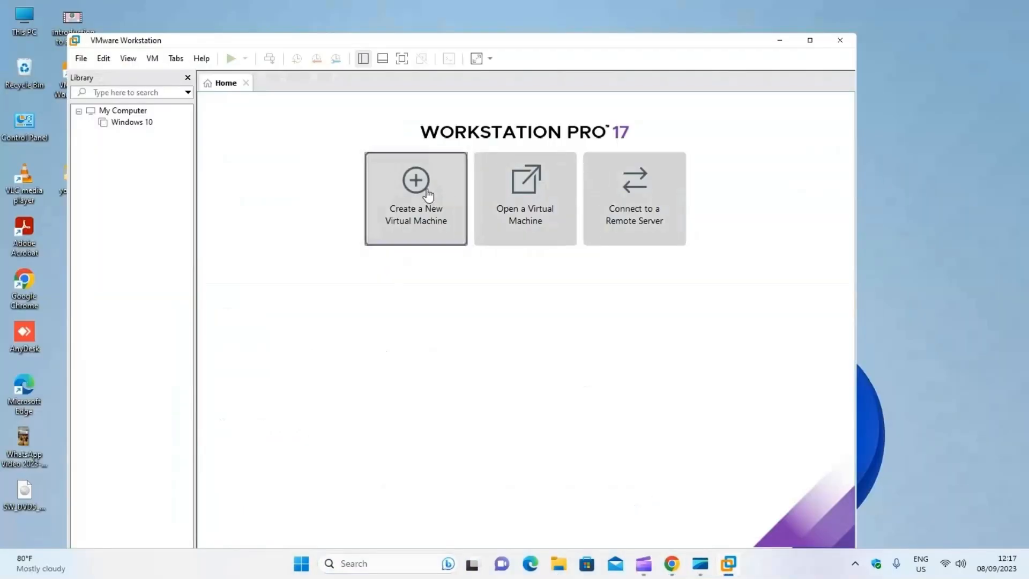
{"action": "left_click", "coordinate": [420, 198]}
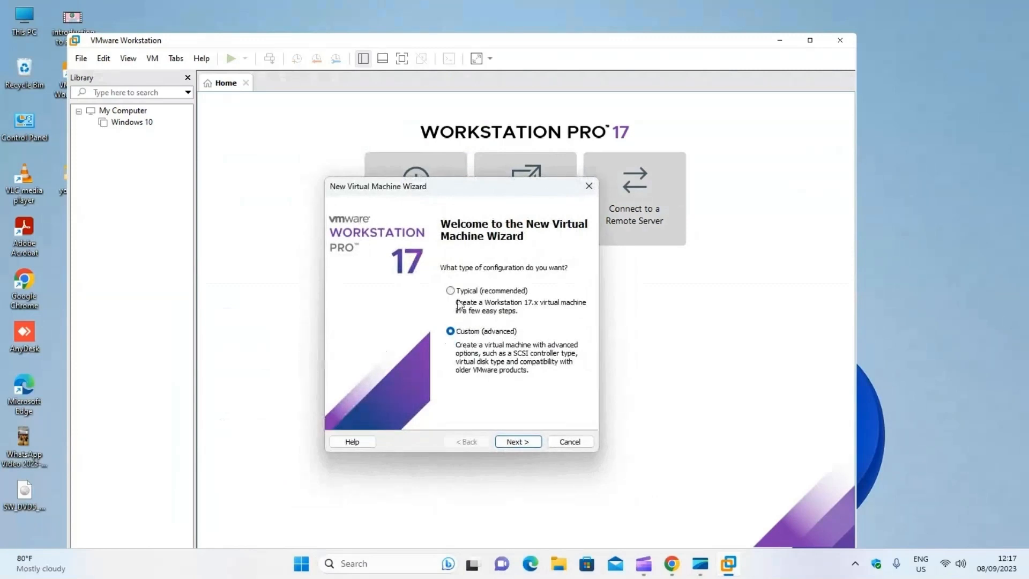
Step: Keep Workstation 17.x hardware compatibility in the custom wizard
{"action": "left_click", "coordinate": [518, 442]}
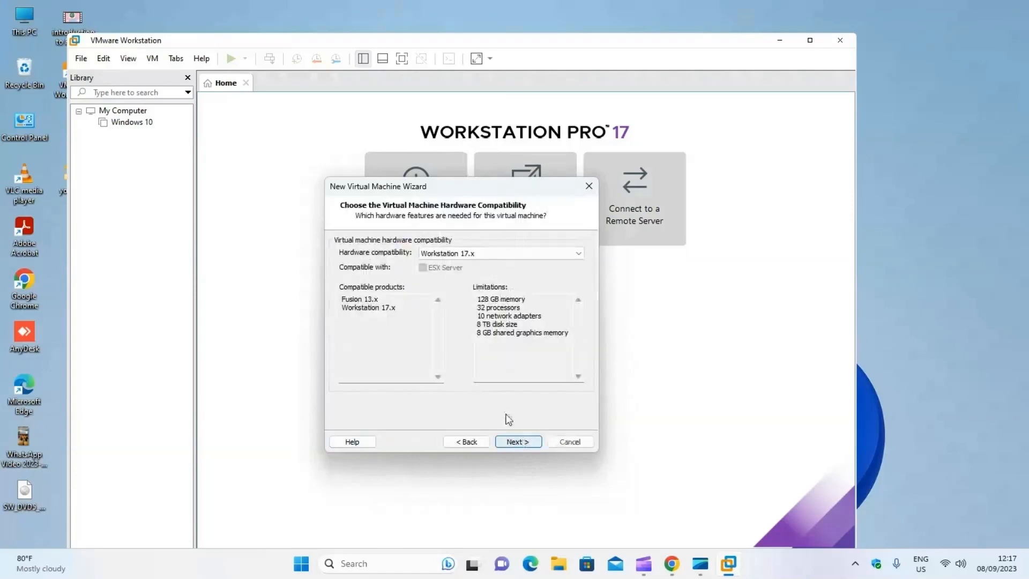
{"action": "left_click", "coordinate": [438, 256]}
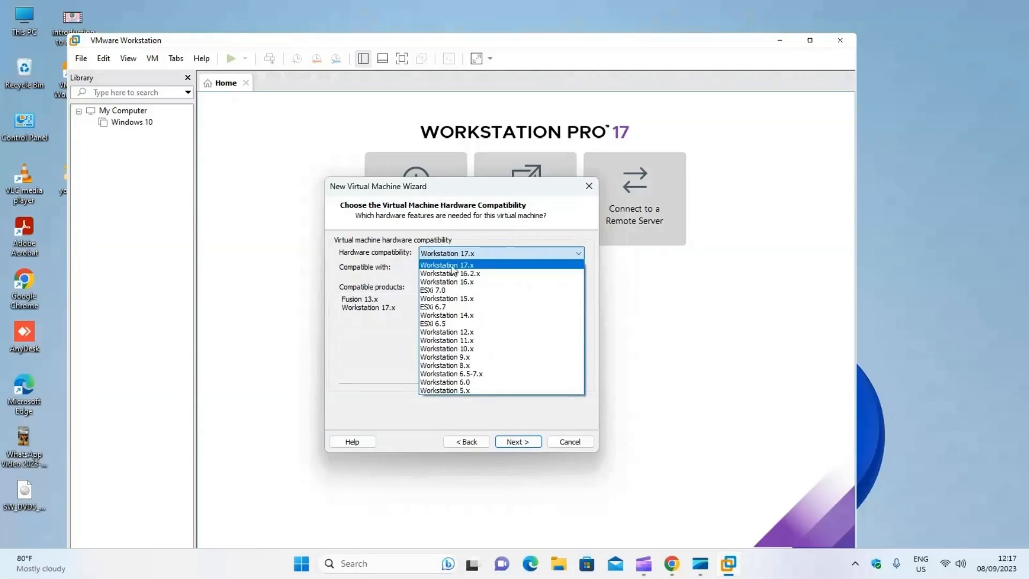
{"action": "left_click", "coordinate": [453, 265]}
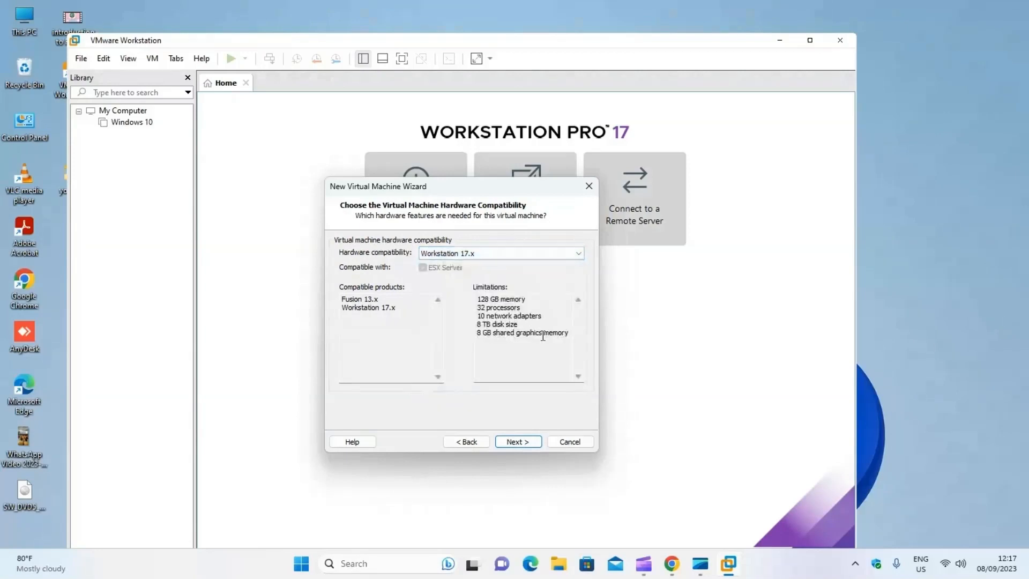
{"action": "left_click", "coordinate": [523, 448]}
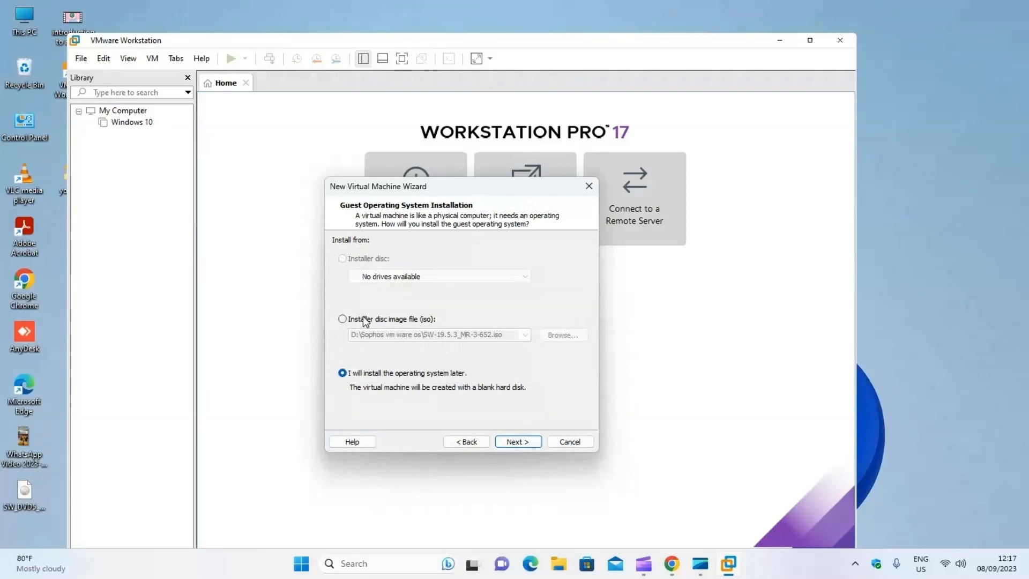
Step: Choose to install the operating system later and keep Other as the guest OS
{"action": "left_click", "coordinate": [365, 320]}
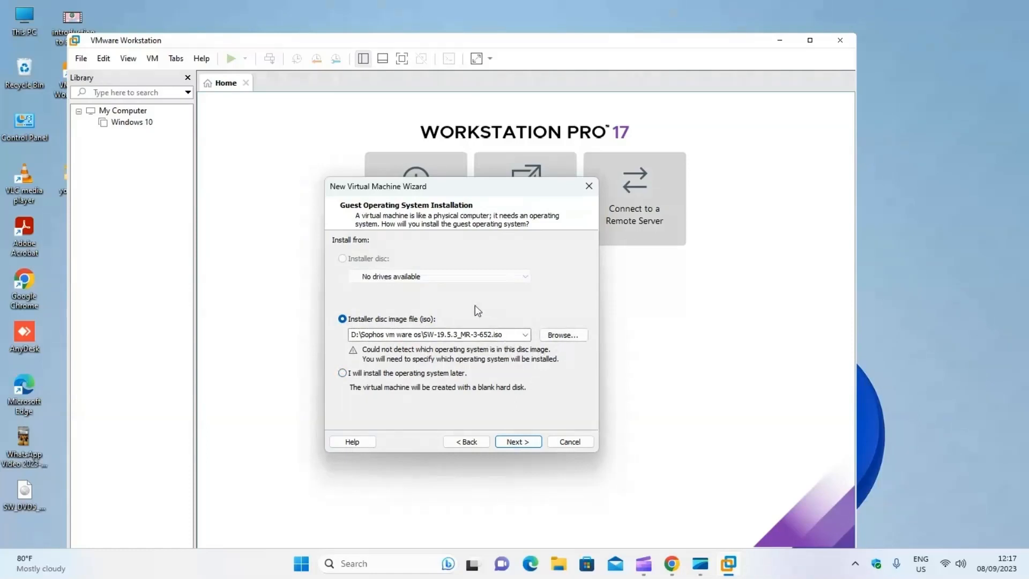
{"action": "left_click", "coordinate": [344, 375]}
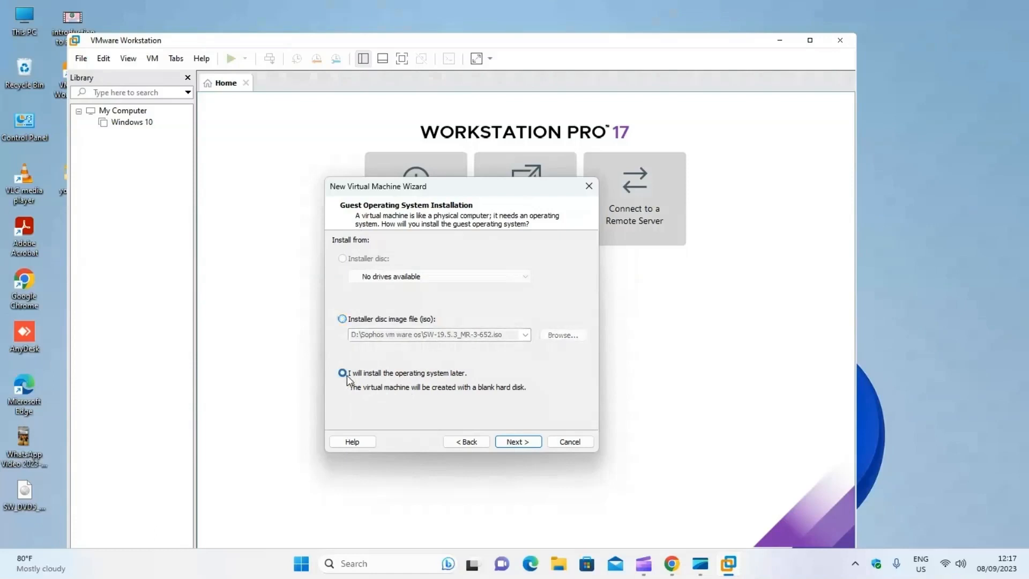
{"action": "left_click", "coordinate": [517, 442]}
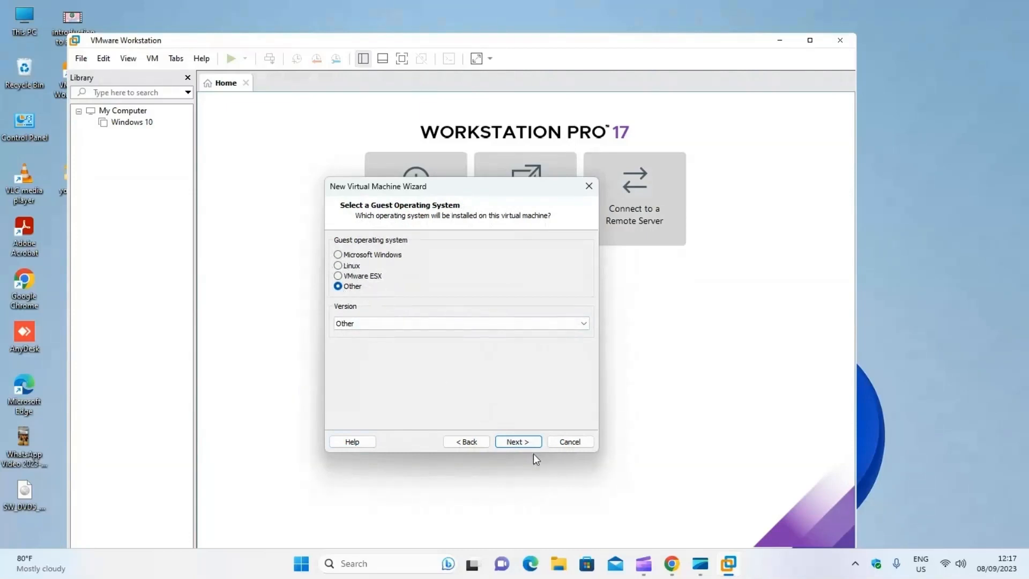
{"action": "left_click", "coordinate": [519, 443]}
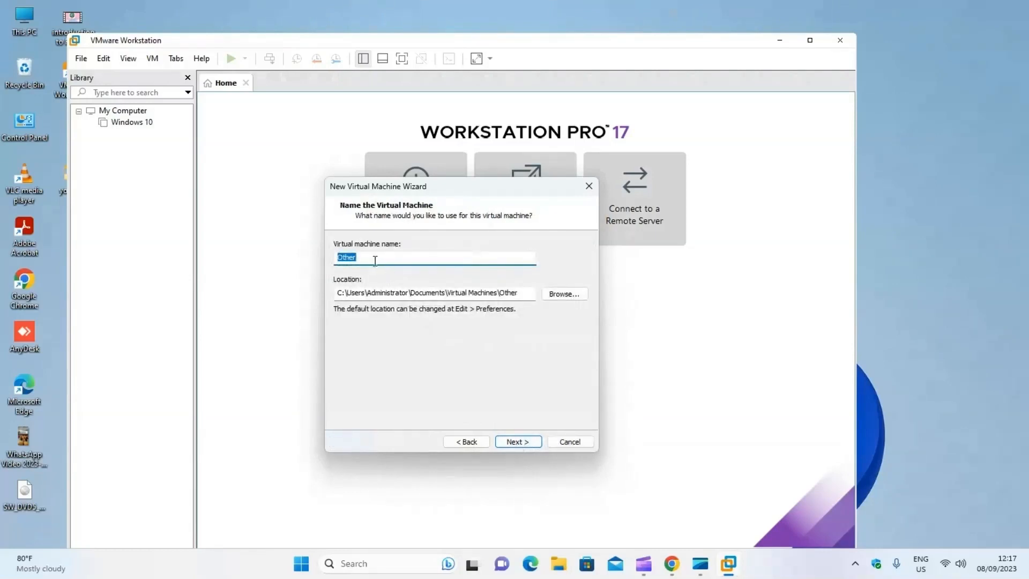
Step: Name the VM sophos_lab and expand This PC > New Volume (D:) in Browse For Folder
{"action": "left_click_drag", "start_coordinate": [375, 261], "coordinate": [304, 265]}
{"action": "type", "text": "sophos_lab"}
{"action": "left_click", "coordinate": [565, 294]}
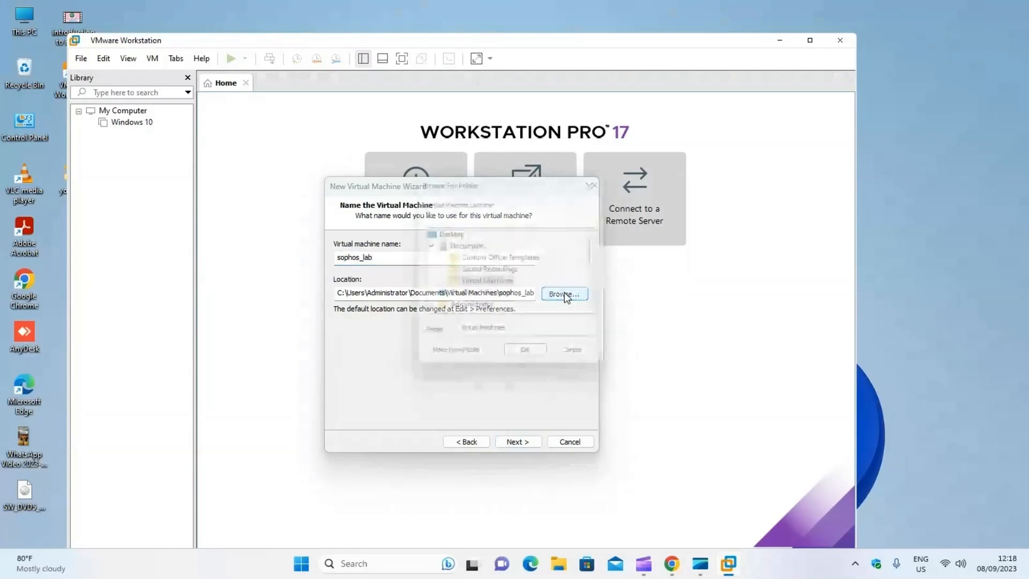
{"action": "scroll", "coordinate": [483, 300], "scroll_direction": "down", "scroll_amount": 3}
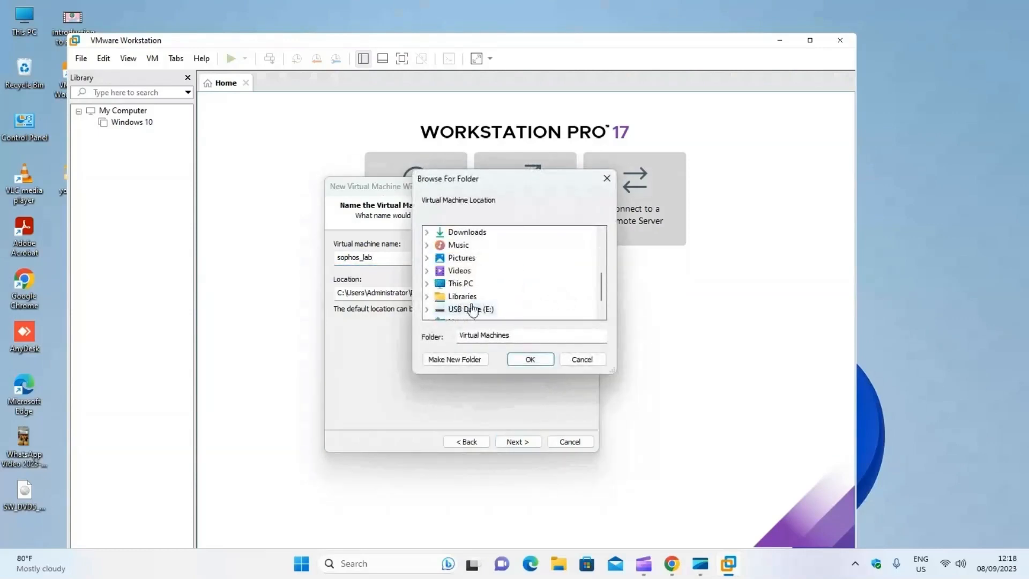
{"action": "scroll", "coordinate": [456, 298], "scroll_direction": "down", "scroll_amount": 1}
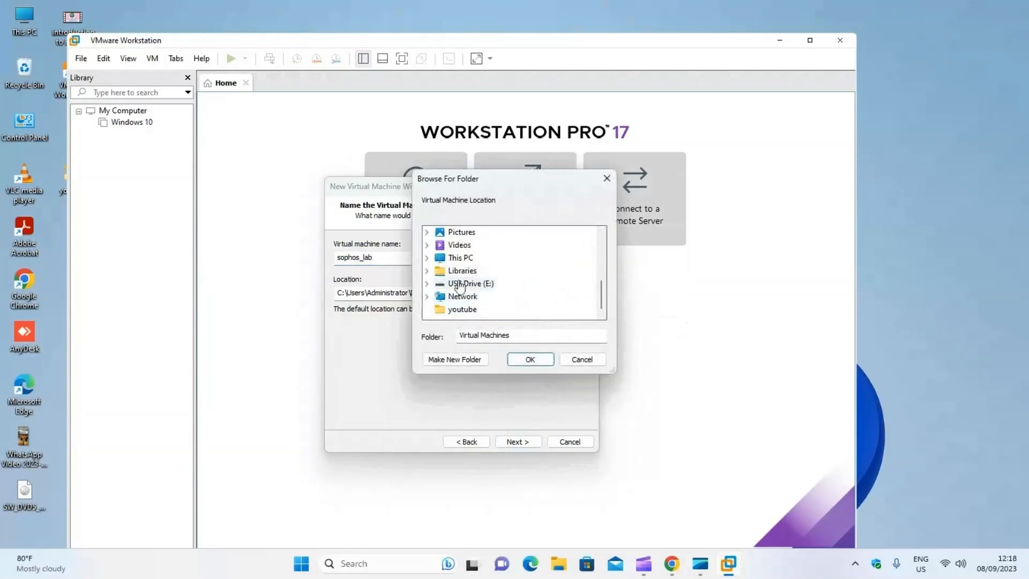
{"action": "double_click", "coordinate": [456, 259]}
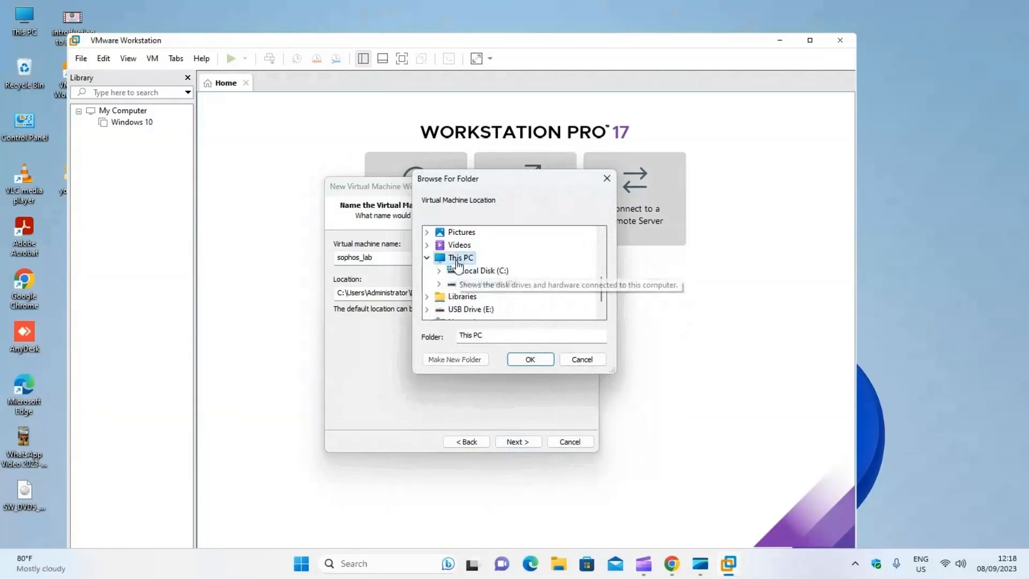
{"action": "double_click", "coordinate": [482, 283]}
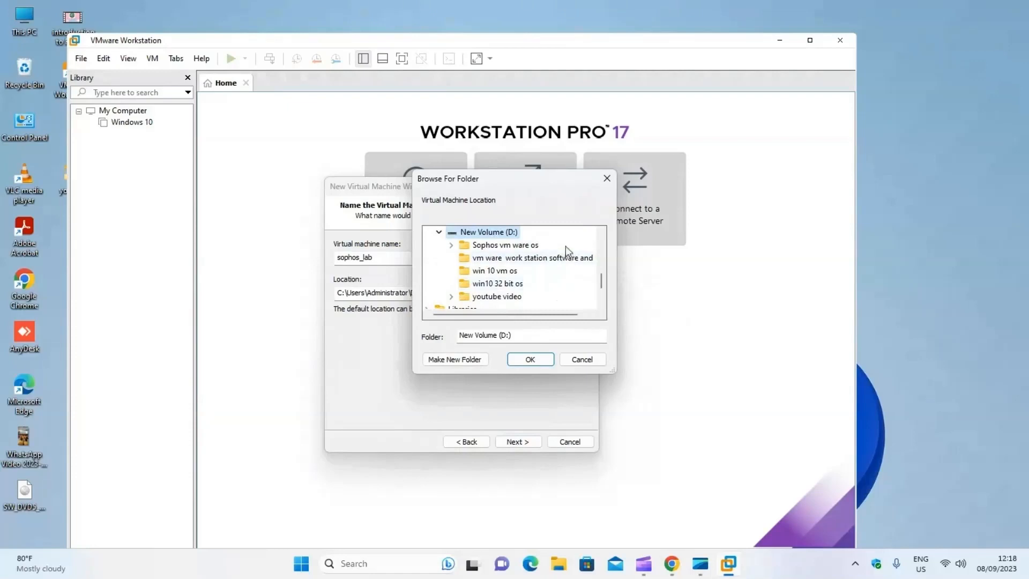
{"action": "right_click", "coordinate": [574, 303]}
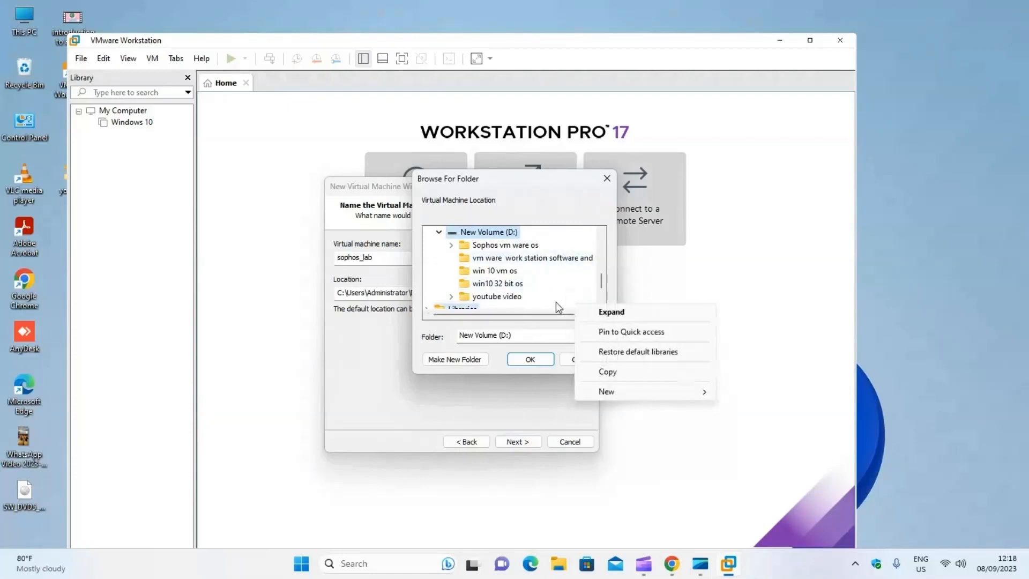
{"action": "double_click", "coordinate": [24, 24]}
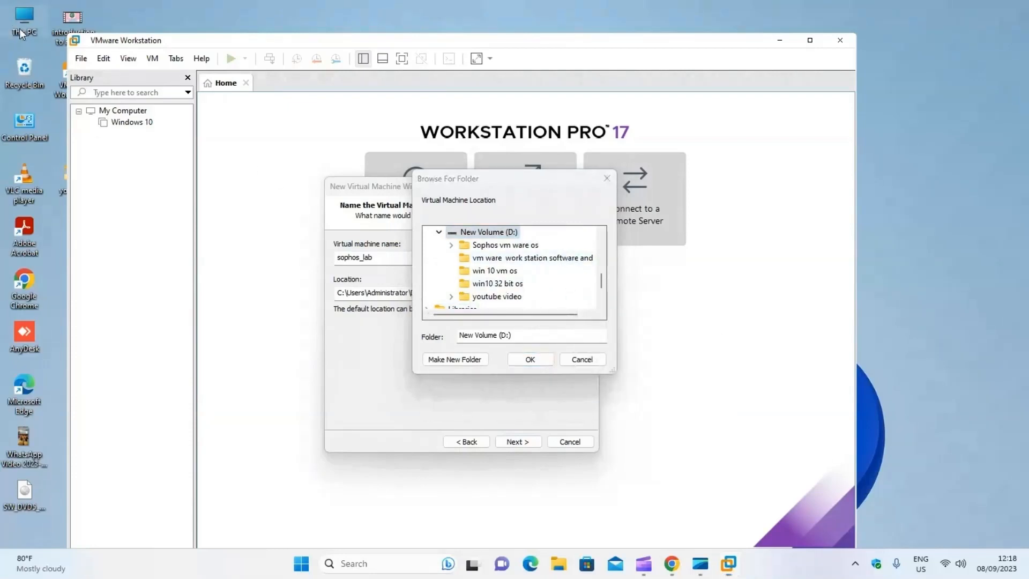
Step: Create a folder named sophoslab on New Volume (D:) and close the File Explorer window
{"action": "double_click", "coordinate": [584, 343]}
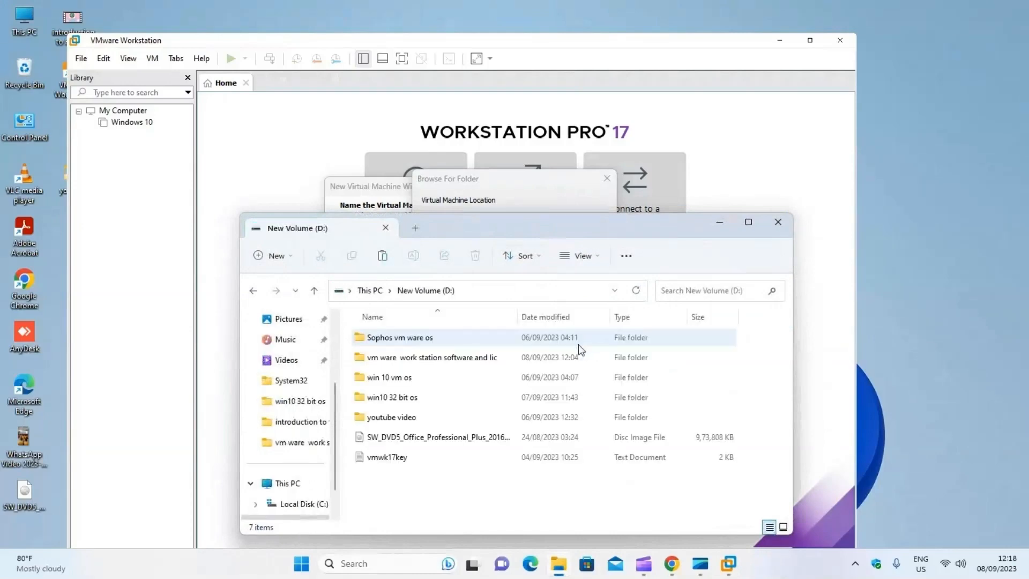
{"action": "right_click", "coordinate": [479, 478]}
{"action": "mouse_move", "coordinate": [527, 382]}
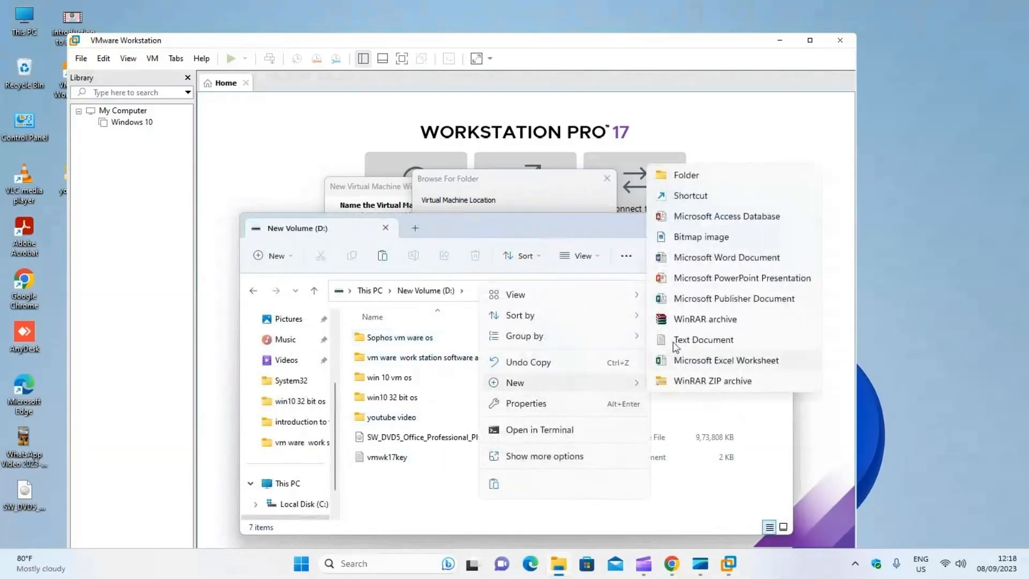
{"action": "left_click", "coordinate": [737, 173]}
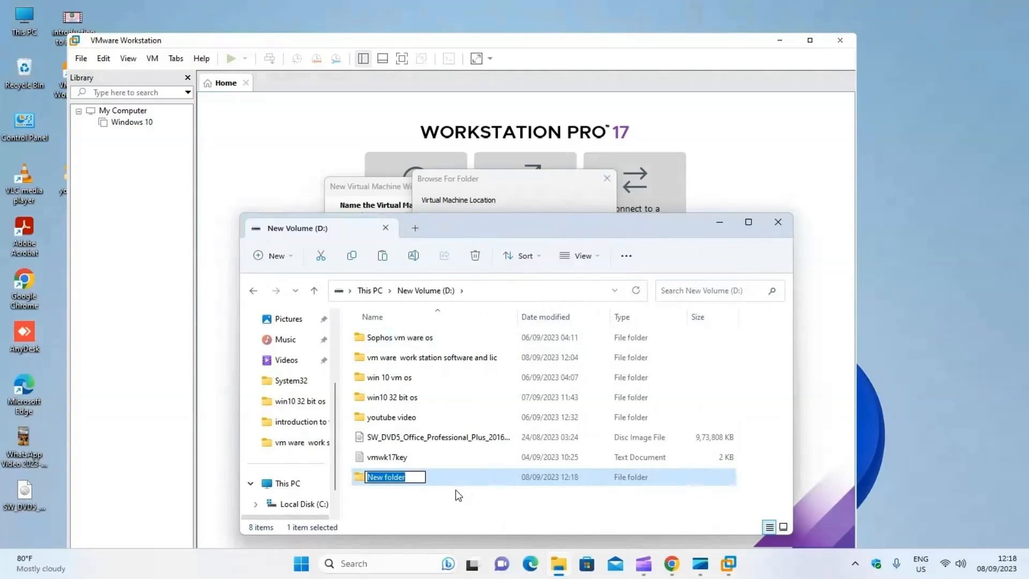
{"action": "type", "text": "soph"}
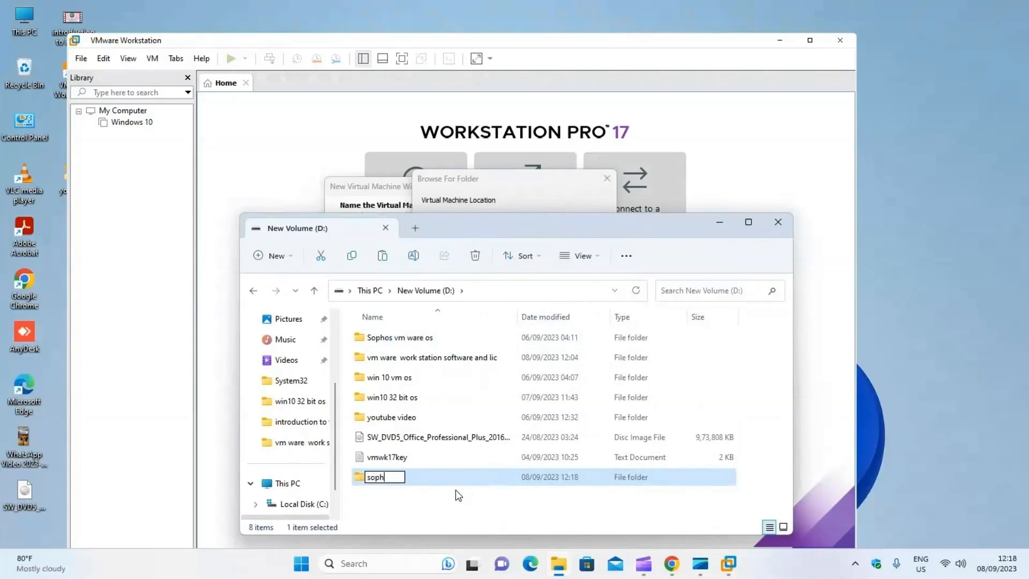
{"action": "type", "text": "os"}
{"action": "key", "text": "BackSpace"}
{"action": "type", "text": "lab"}
{"action": "left_click", "coordinate": [456, 490]}
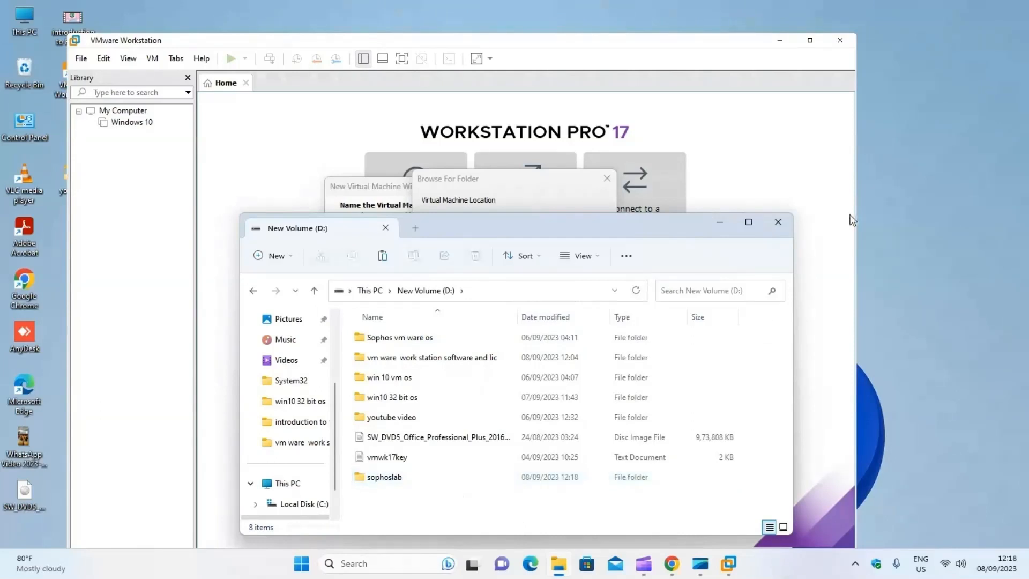
{"action": "left_click", "coordinate": [777, 222]}
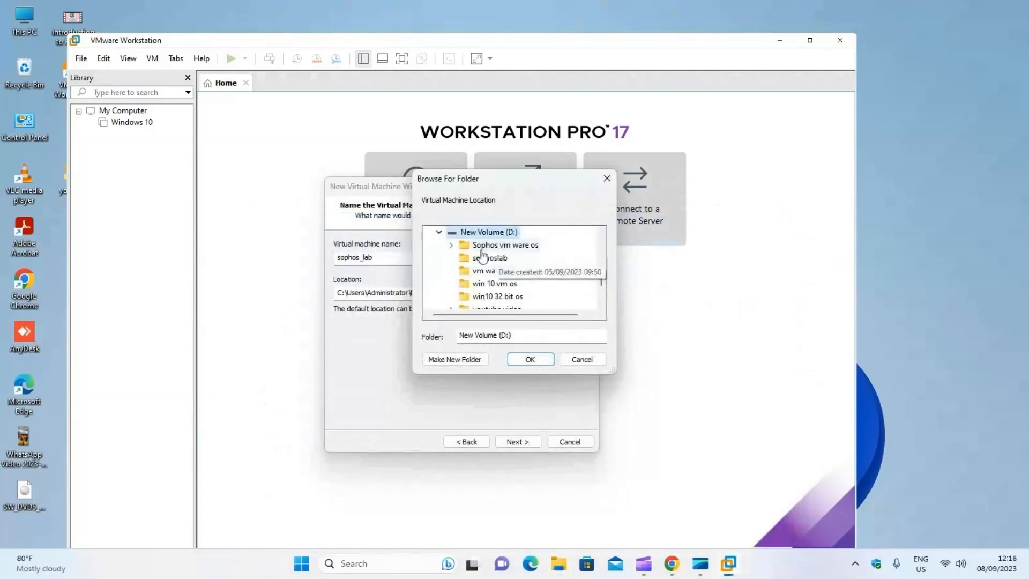
Step: Choose D:\sophoslab as the virtual machine's location
{"action": "left_click", "coordinate": [439, 232]}
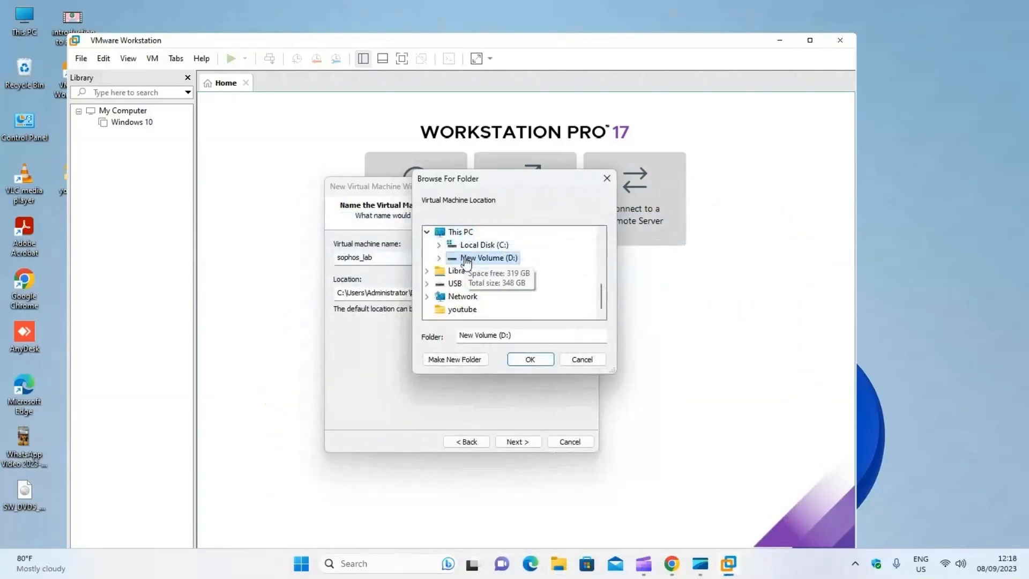
{"action": "double_click", "coordinate": [482, 258]}
{"action": "left_click", "coordinate": [506, 259]}
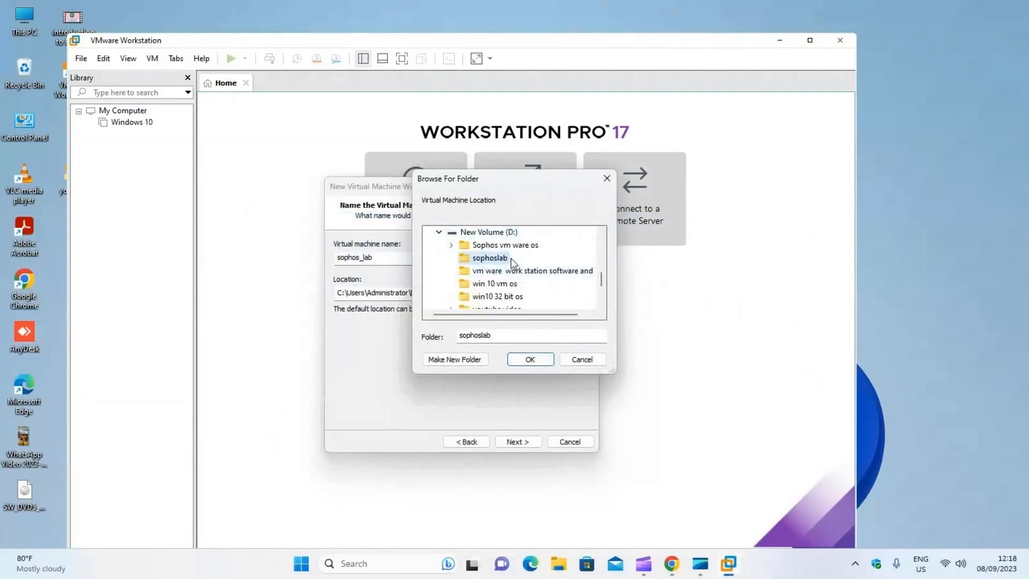
{"action": "left_click", "coordinate": [492, 247]}
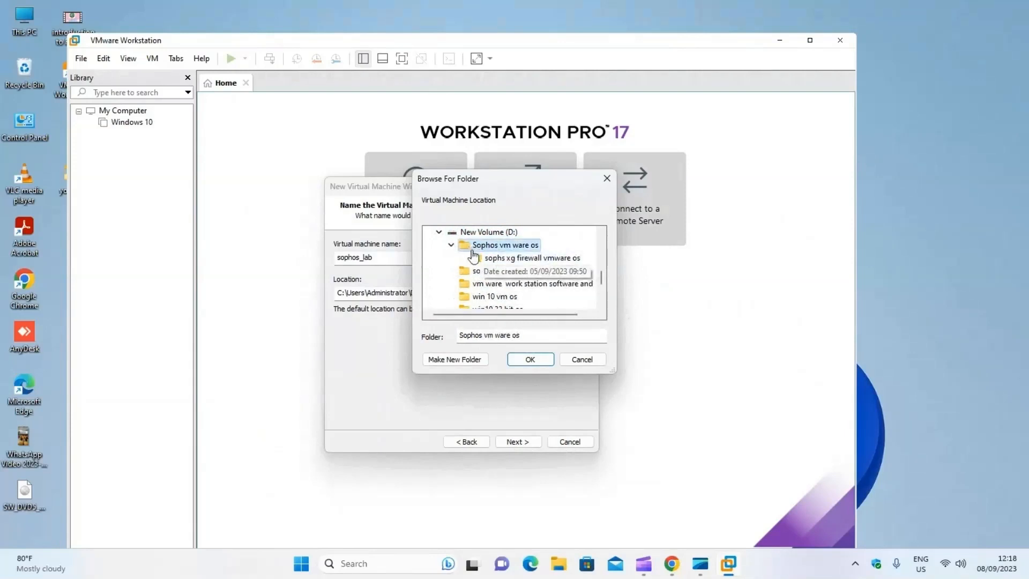
{"action": "left_click", "coordinate": [451, 246]}
{"action": "left_click", "coordinate": [488, 258]}
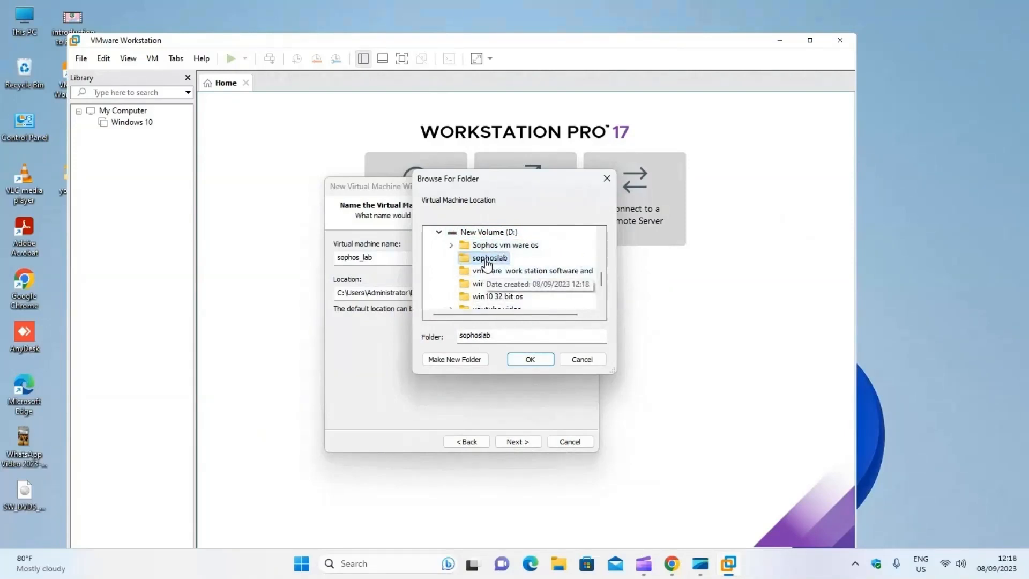
{"action": "left_click", "coordinate": [532, 359]}
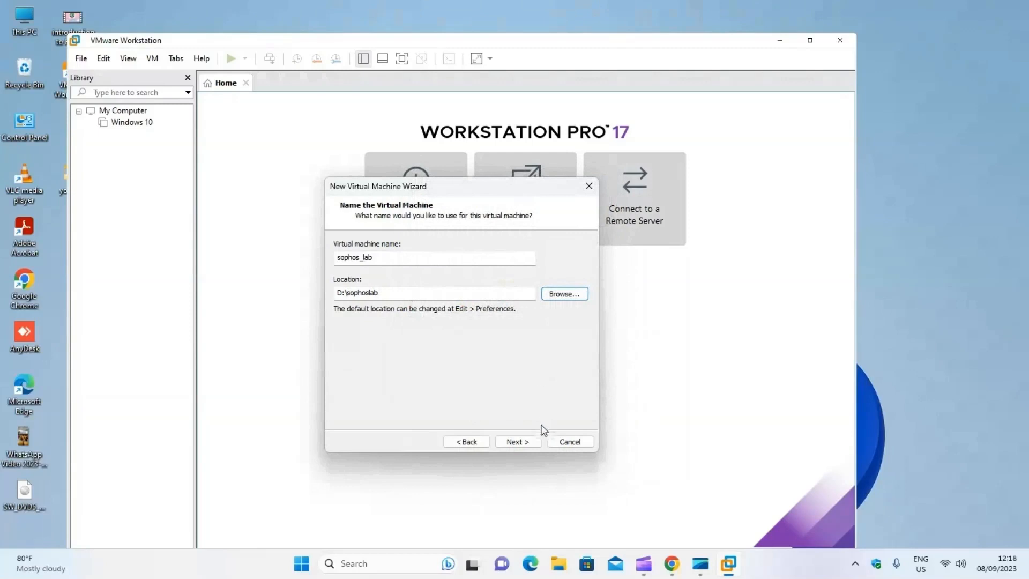
{"action": "left_click", "coordinate": [528, 446]}
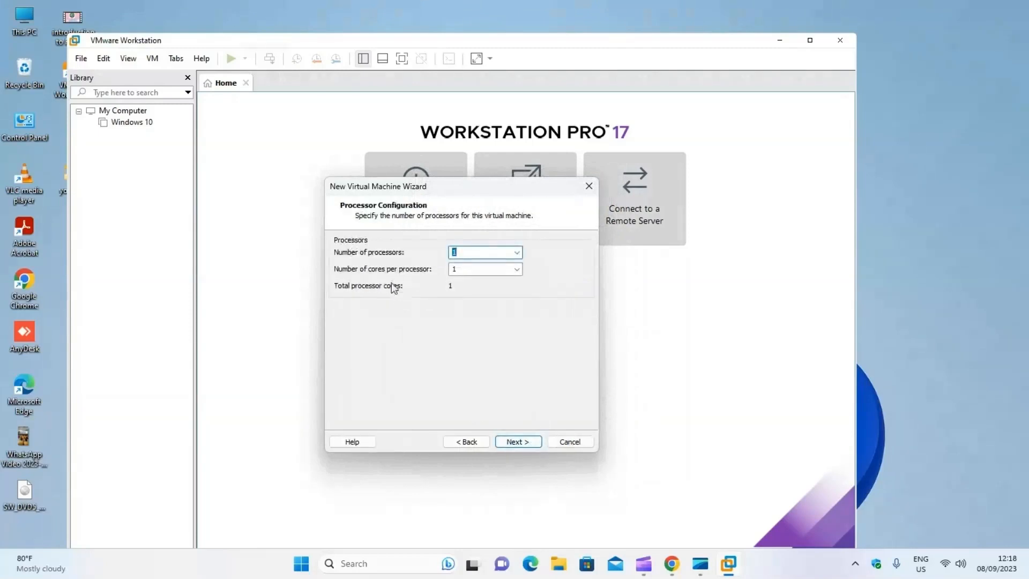
Step: Give the VM 1 processor with 4 cores per processor
{"action": "left_click", "coordinate": [517, 253]}
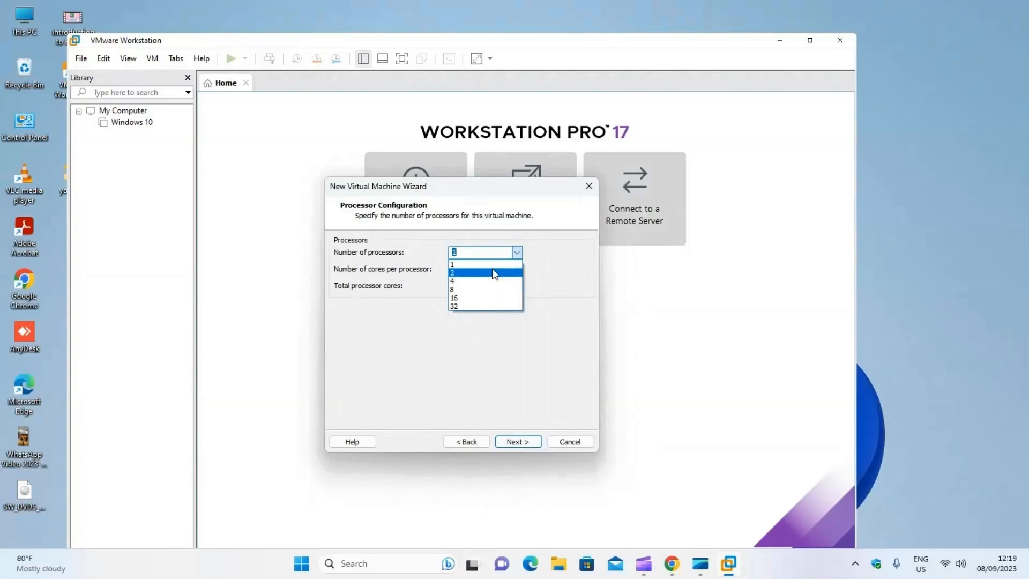
{"action": "left_click", "coordinate": [496, 265]}
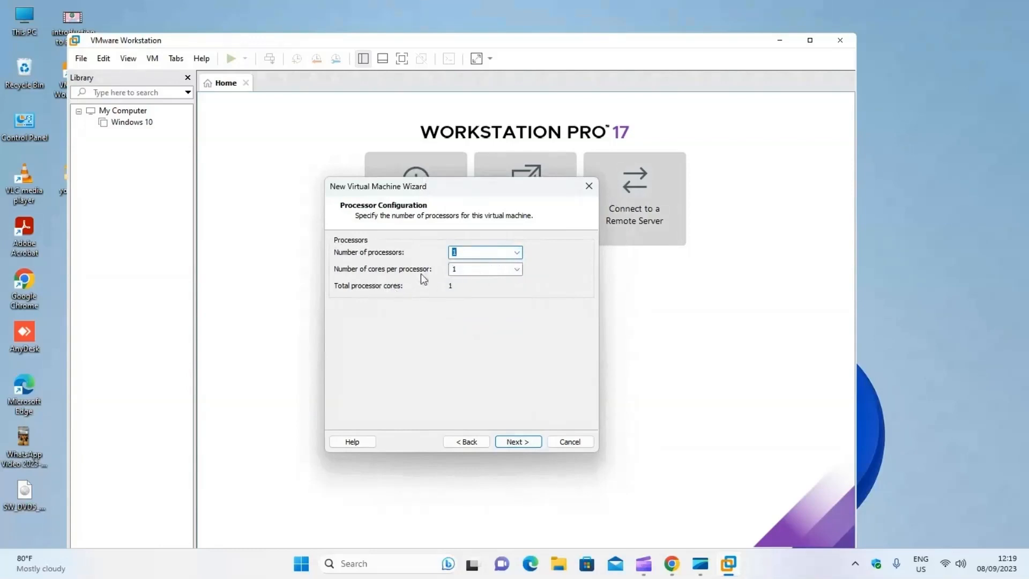
{"action": "left_click", "coordinate": [516, 269]}
{"action": "left_click", "coordinate": [483, 307]}
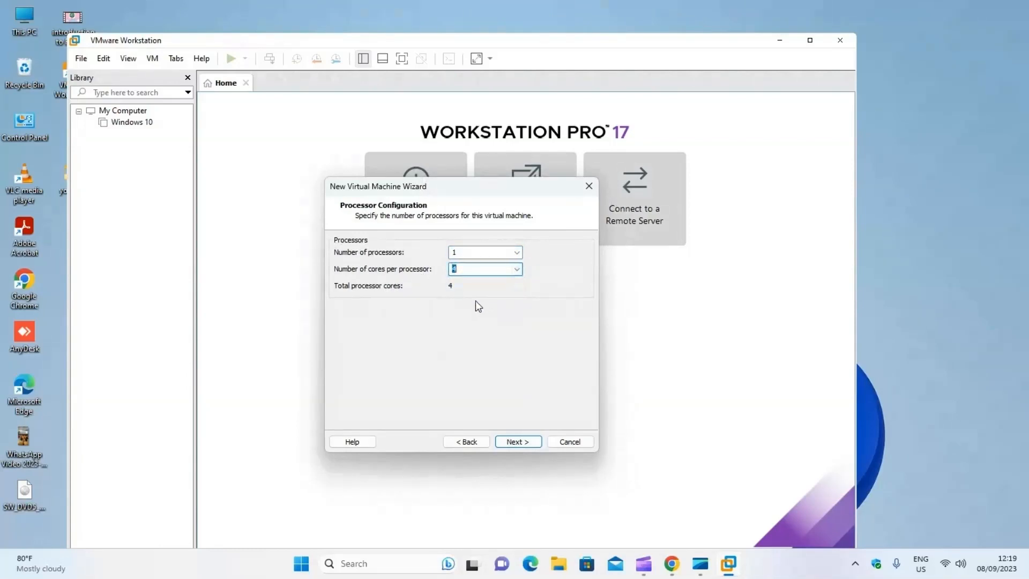
{"action": "left_click", "coordinate": [527, 444]}
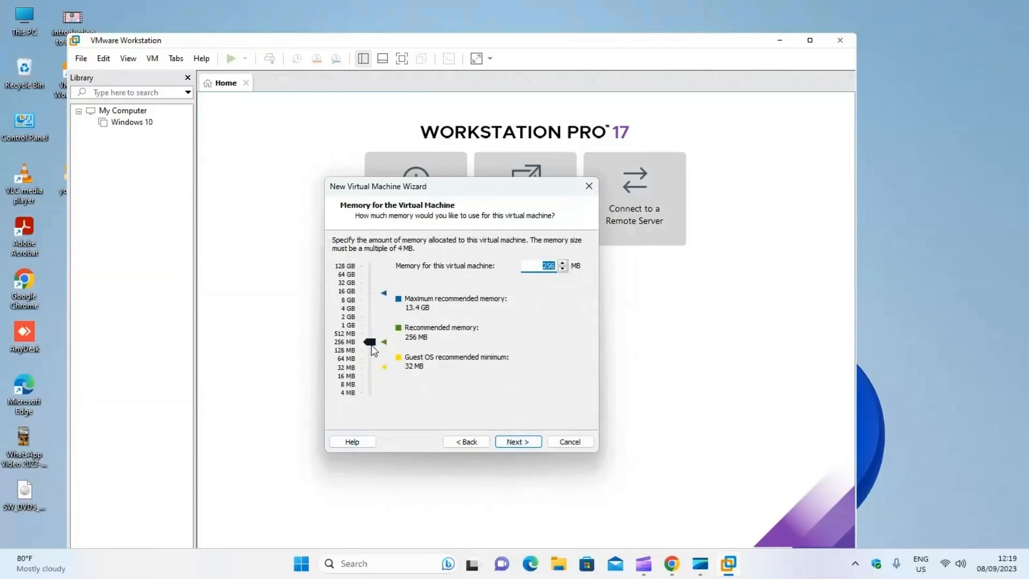
Step: Raise the VM memory to 7640 MB and keep NAT networking
{"action": "left_click_drag", "start_coordinate": [370, 345], "coordinate": [371, 309]}
{"action": "left_click", "coordinate": [534, 445]}
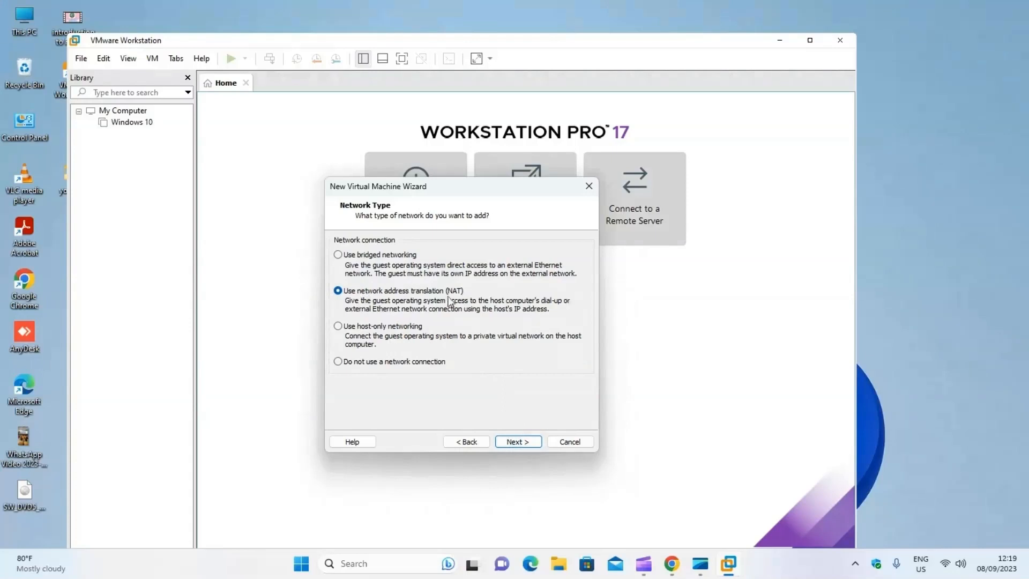
{"action": "left_click", "coordinate": [529, 442]}
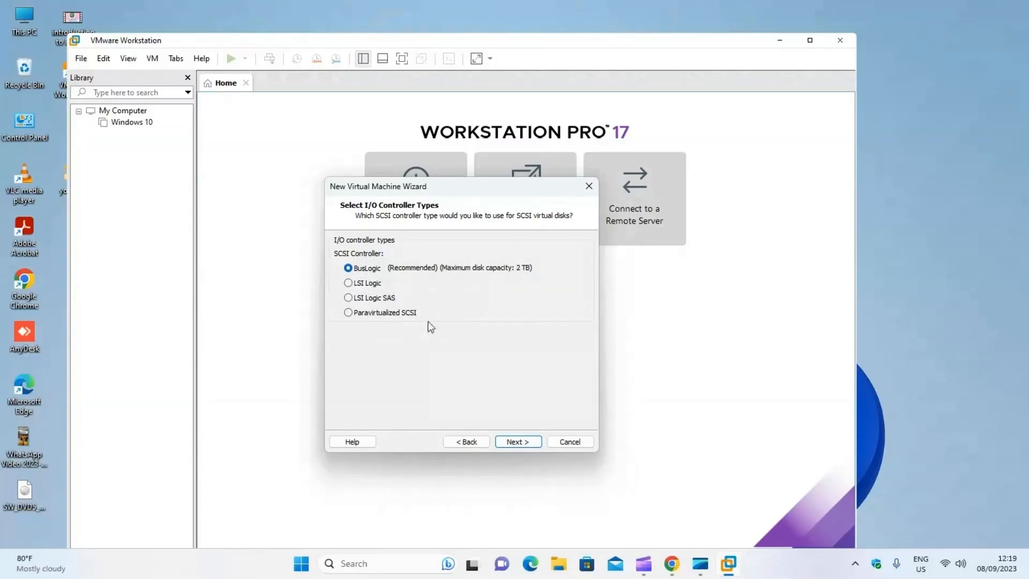
Step: Keep BusLogic and IDE defaults and create a new 10 GB disk stored as a single file
{"action": "left_click", "coordinate": [518, 443]}
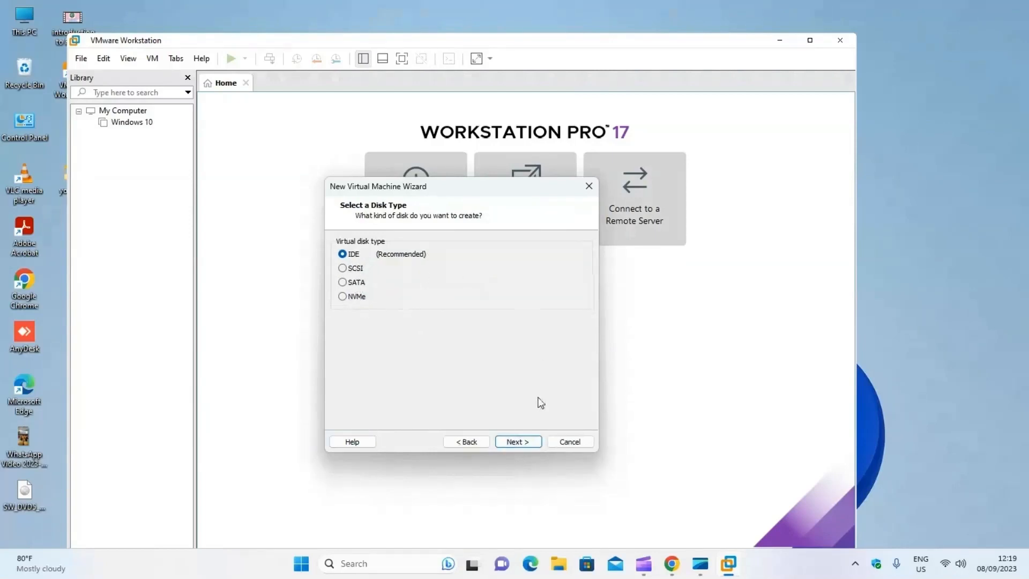
{"action": "left_click", "coordinate": [520, 442]}
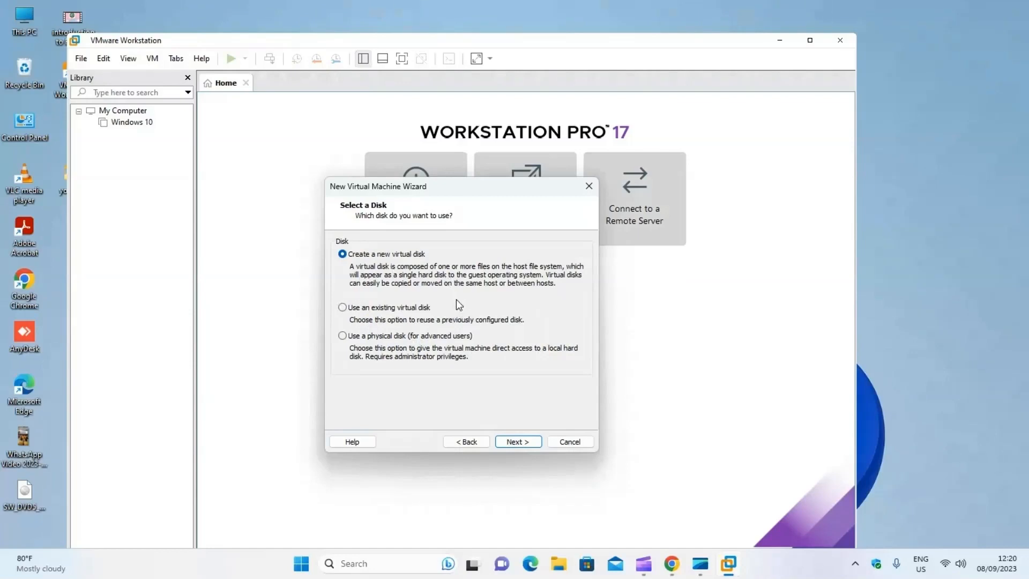
{"action": "left_click", "coordinate": [518, 443]}
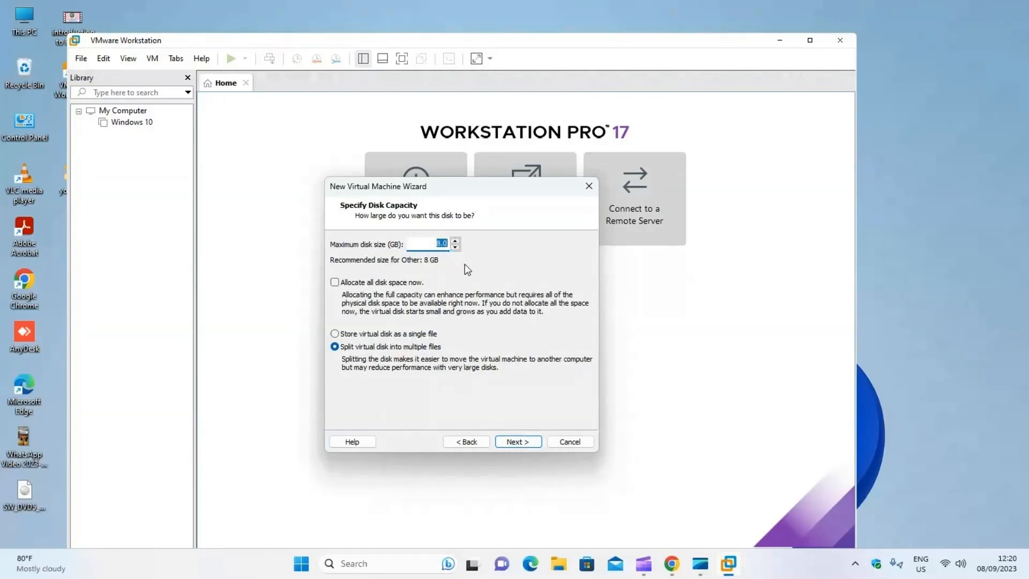
{"action": "type", "text": "10"}
{"action": "left_click", "coordinate": [343, 336]}
{"action": "left_click", "coordinate": [514, 438]}
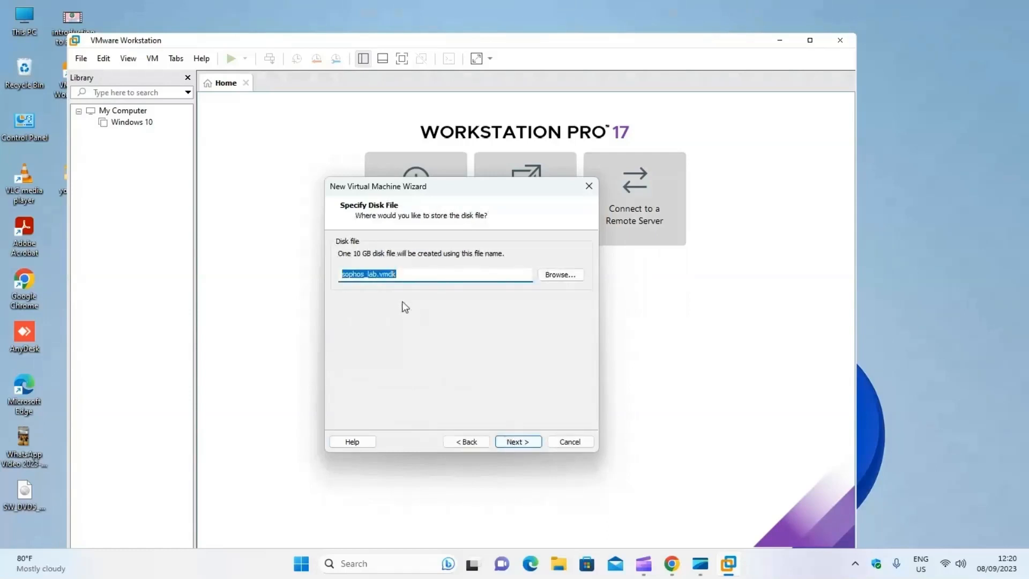
Step: Create a new sophos_vm_file folder on New Volume (D:) for the disk file
{"action": "left_click", "coordinate": [562, 280]}
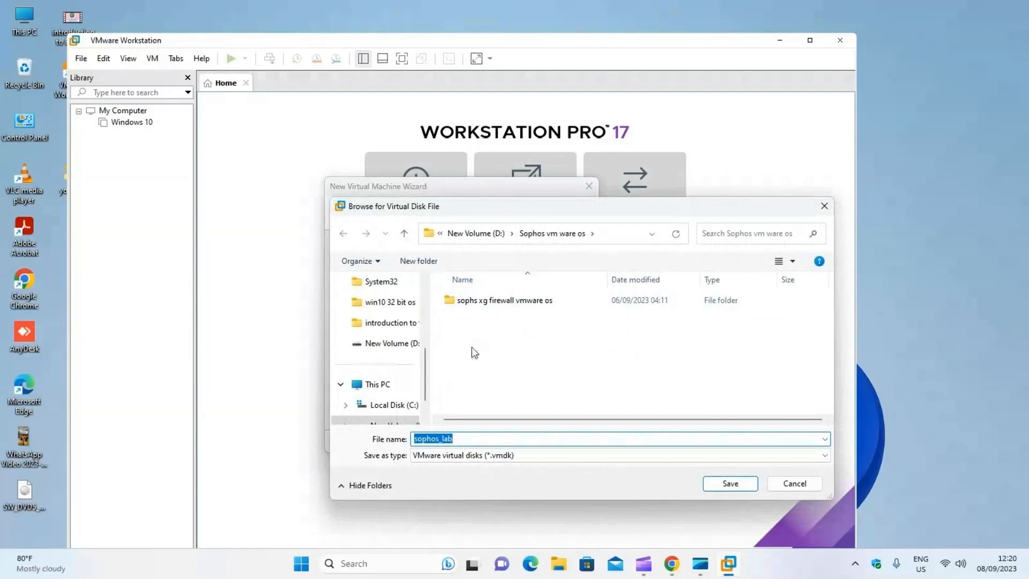
{"action": "scroll", "coordinate": [423, 383], "scroll_direction": "down", "scroll_amount": 2}
{"action": "left_click", "coordinate": [397, 386]}
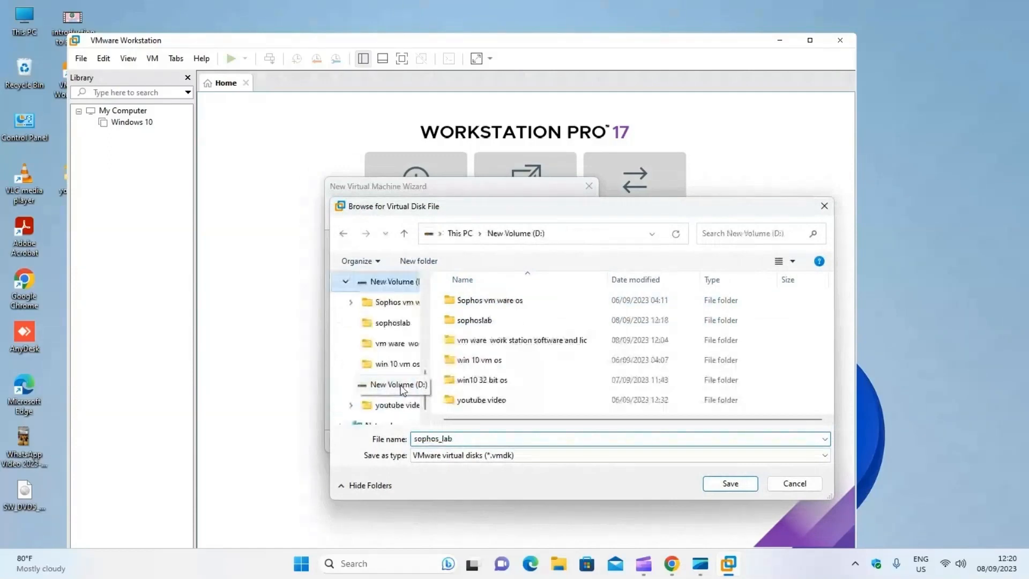
{"action": "right_click", "coordinate": [569, 386]}
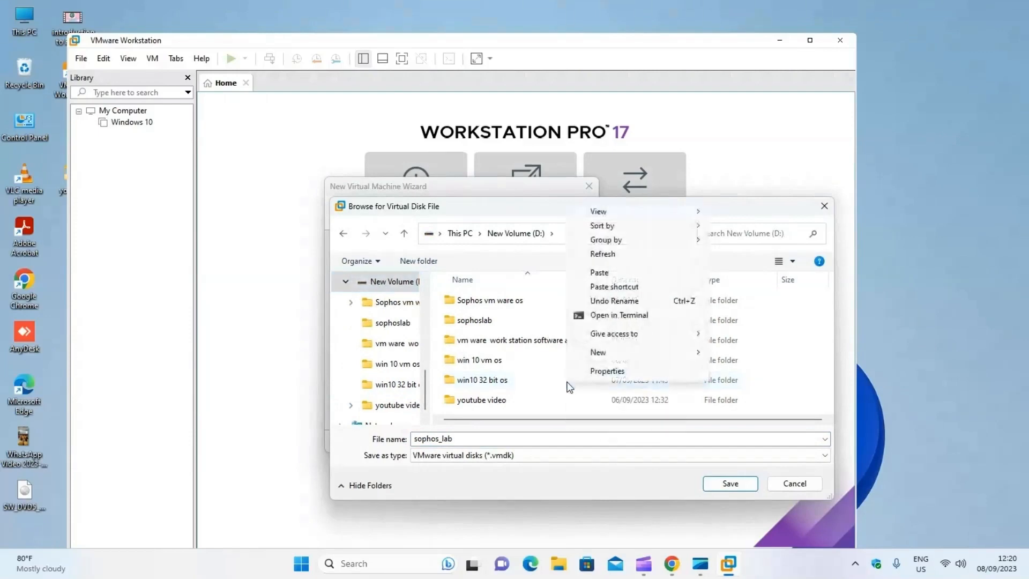
{"action": "mouse_move", "coordinate": [595, 352]}
{"action": "left_click", "coordinate": [738, 353]}
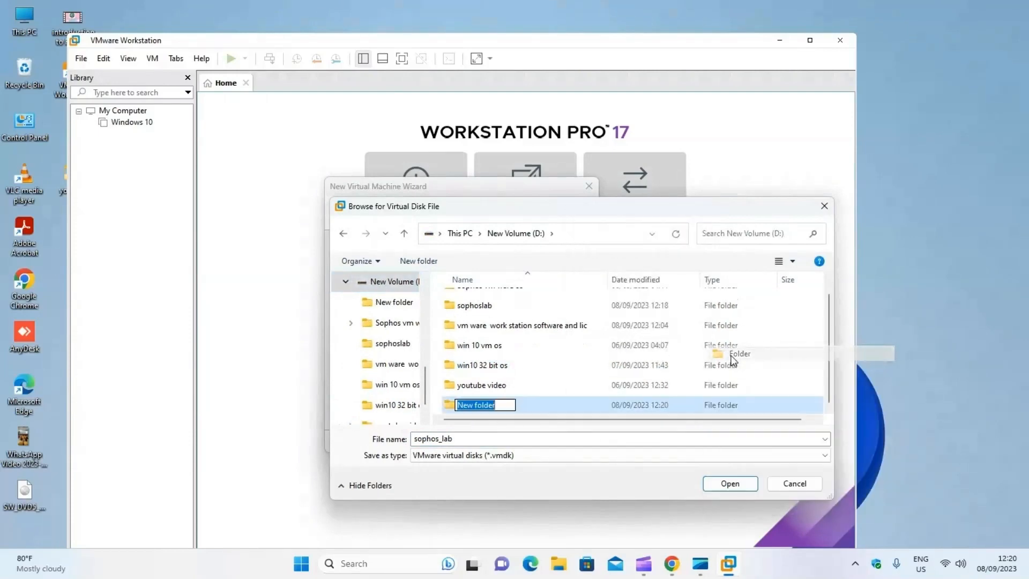
{"action": "type", "text": "sop"}
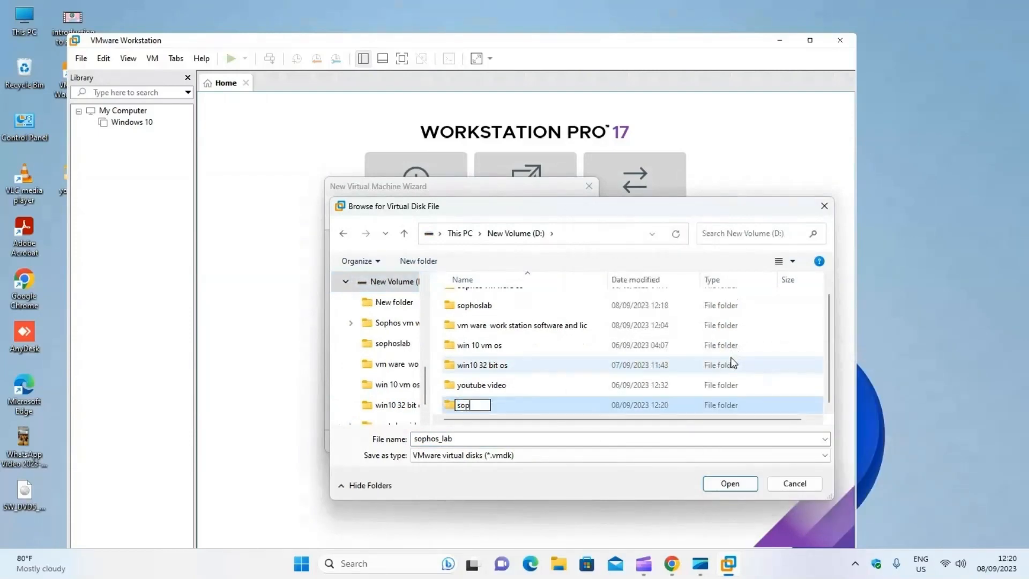
{"action": "type", "text": "hos "}
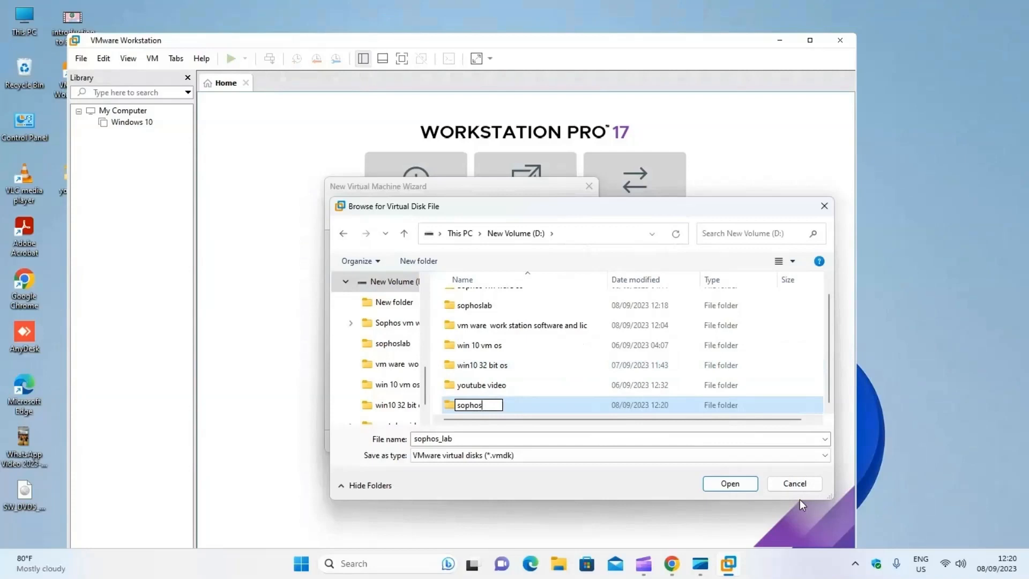
{"action": "type", "text": "_vM"}
{"action": "key", "text": "BackSpace"}
{"action": "key", "text": "BackSpace"}
{"action": "type", "text": "vm_file"}
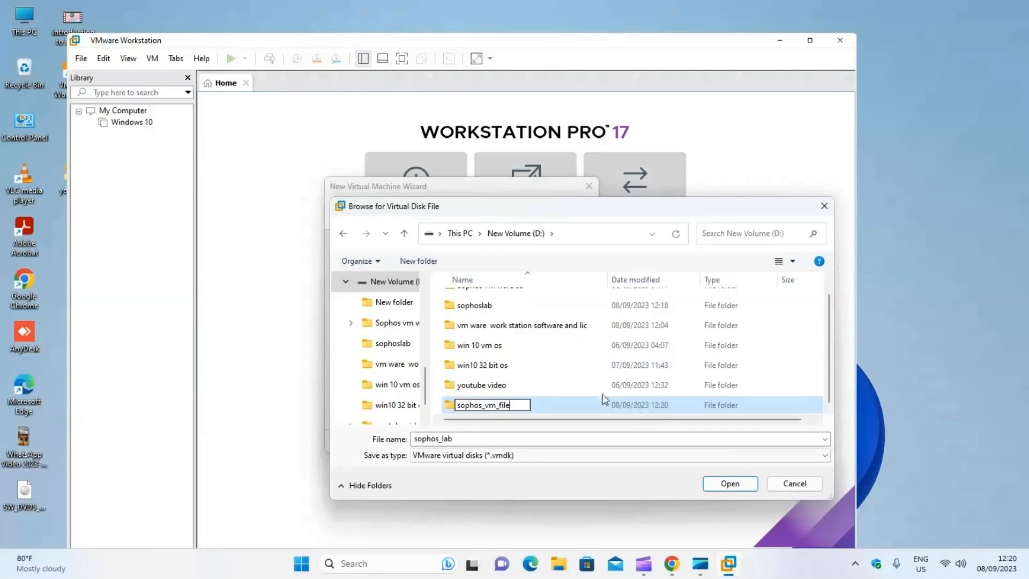
{"action": "key", "text": "Return"}
Step: Save sophos_lab.vmdk inside sophos_vm_file and continue to the summary
{"action": "double_click", "coordinate": [518, 410]}
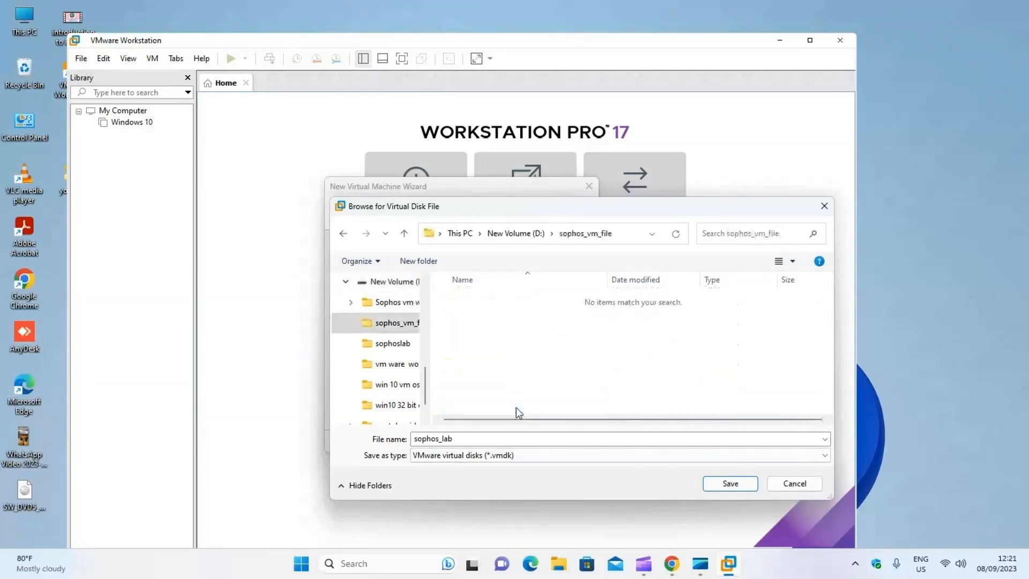
{"action": "left_click", "coordinate": [738, 484]}
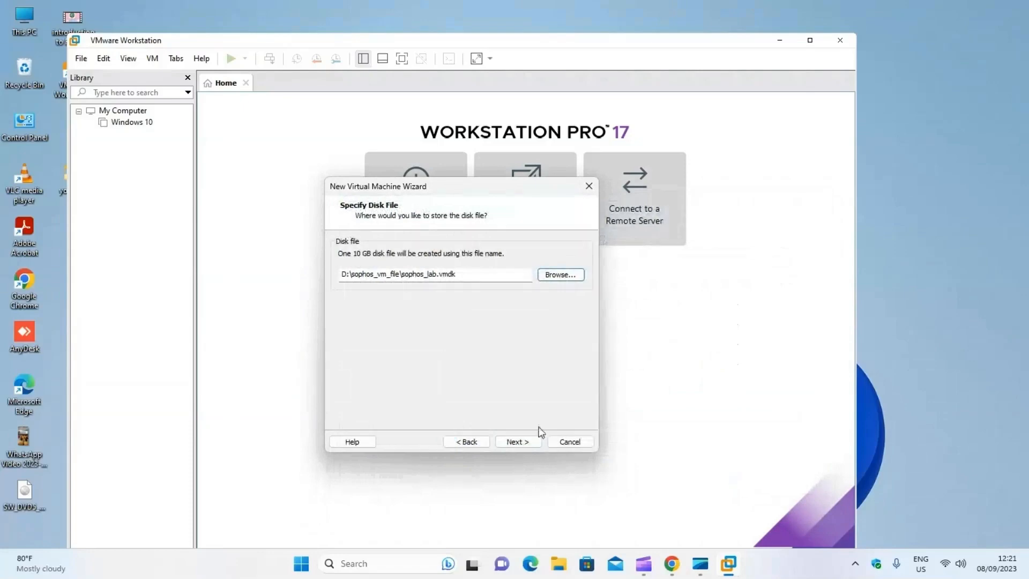
{"action": "left_click", "coordinate": [518, 442]}
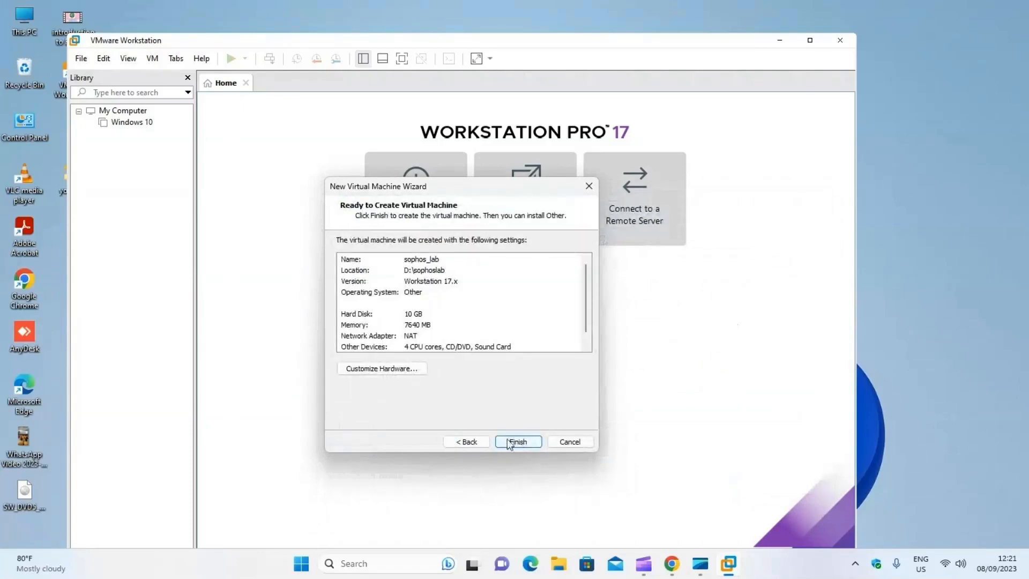
Step: In the new VM's hardware, switch the New CD/DVD (IDE) drive to 'Use ISO image file'
{"action": "left_click", "coordinate": [417, 372]}
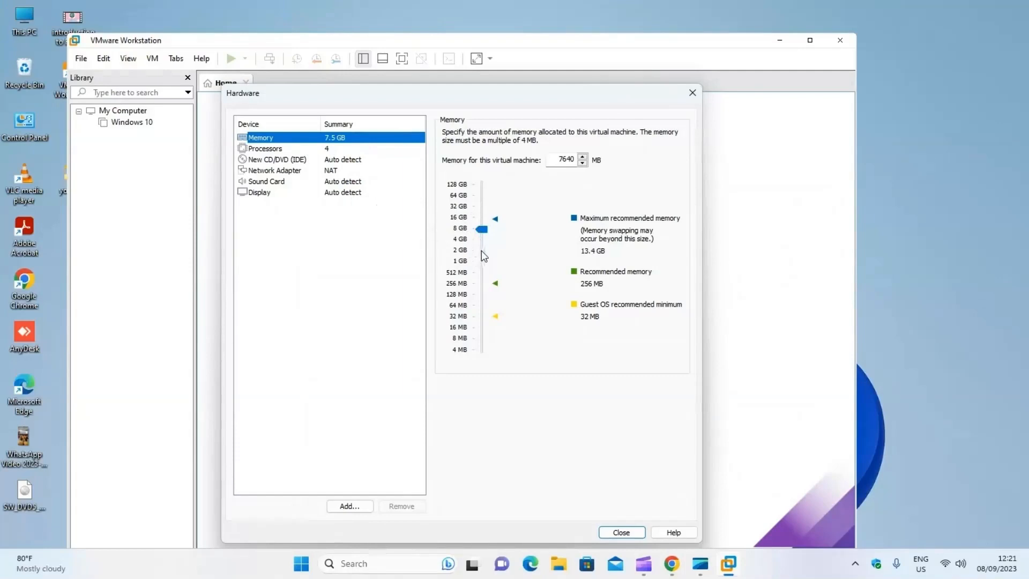
{"action": "left_click", "coordinate": [287, 161]}
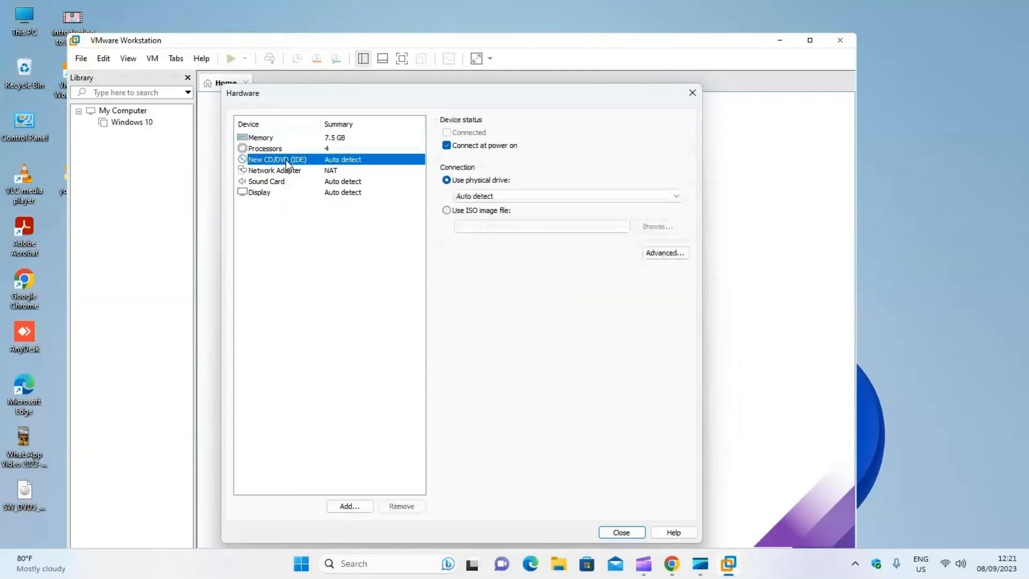
{"action": "left_click", "coordinate": [500, 211]}
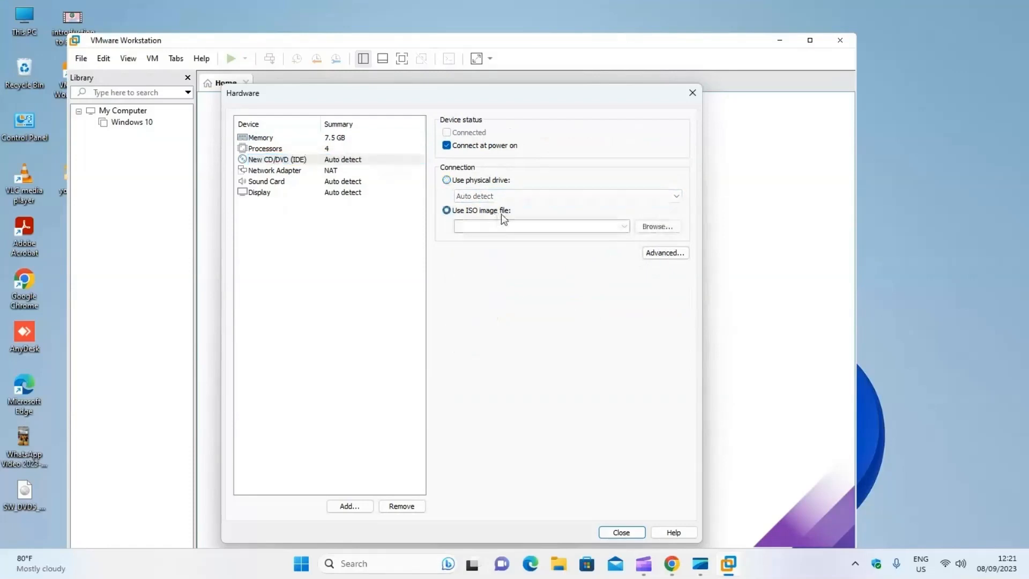
Step: Browse to D:\Sophos vm ware os and attach SW-19.5.3_MR-3-652.iso as the CD/DVD image
{"action": "left_click", "coordinate": [653, 226]}
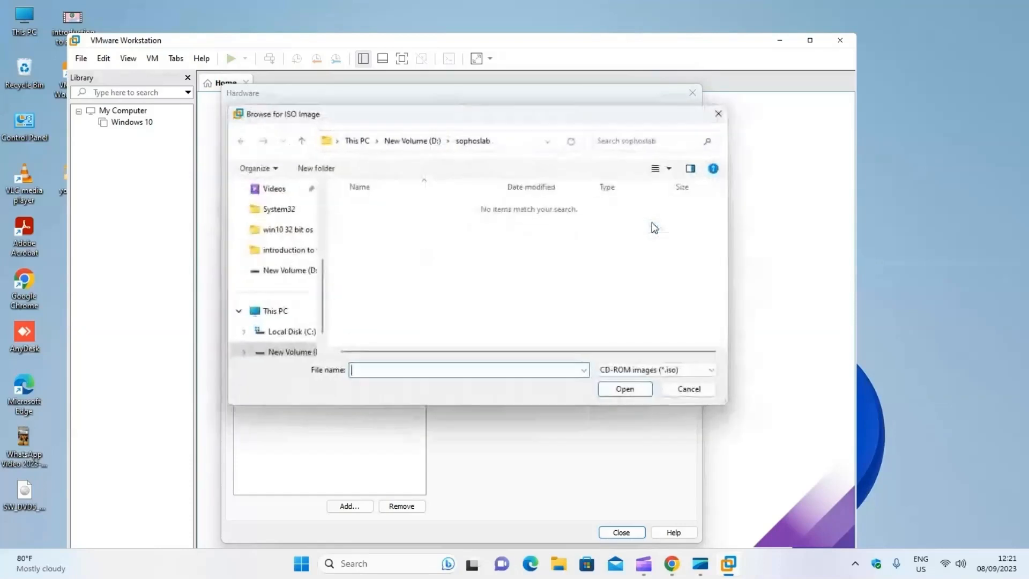
{"action": "left_click", "coordinate": [289, 271]}
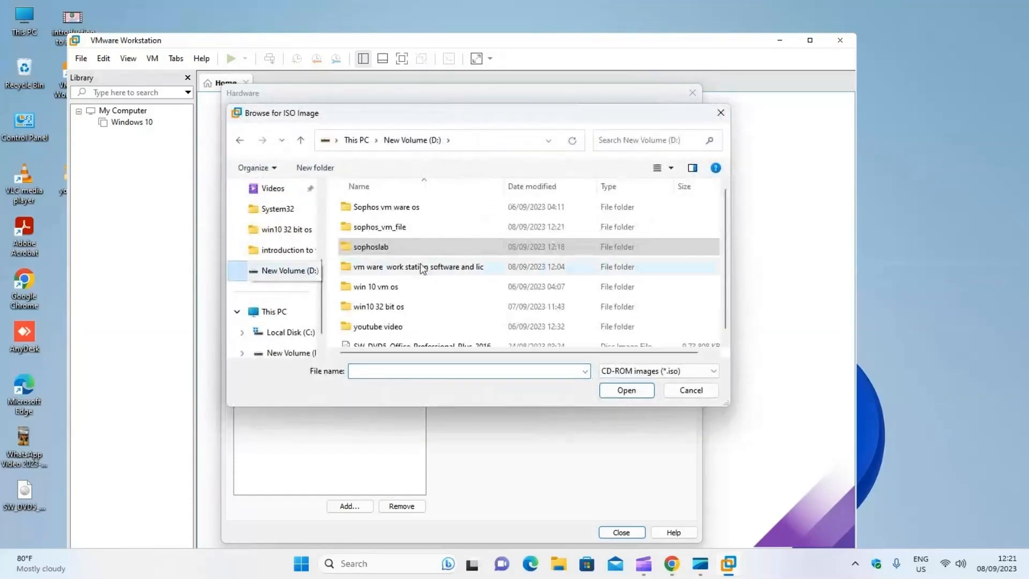
{"action": "double_click", "coordinate": [406, 209]}
{"action": "left_click", "coordinate": [391, 228]}
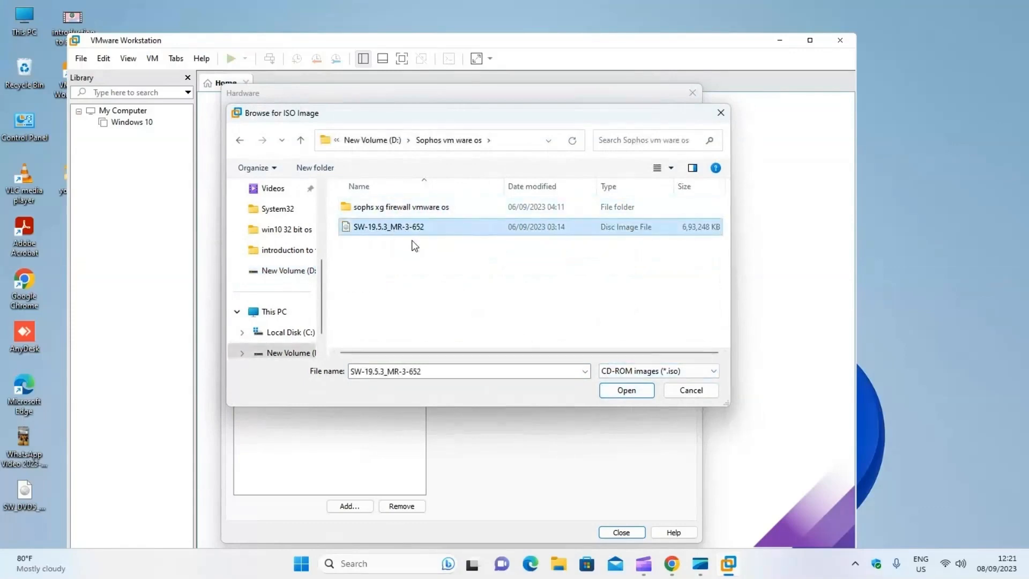
{"action": "left_click", "coordinate": [626, 391]}
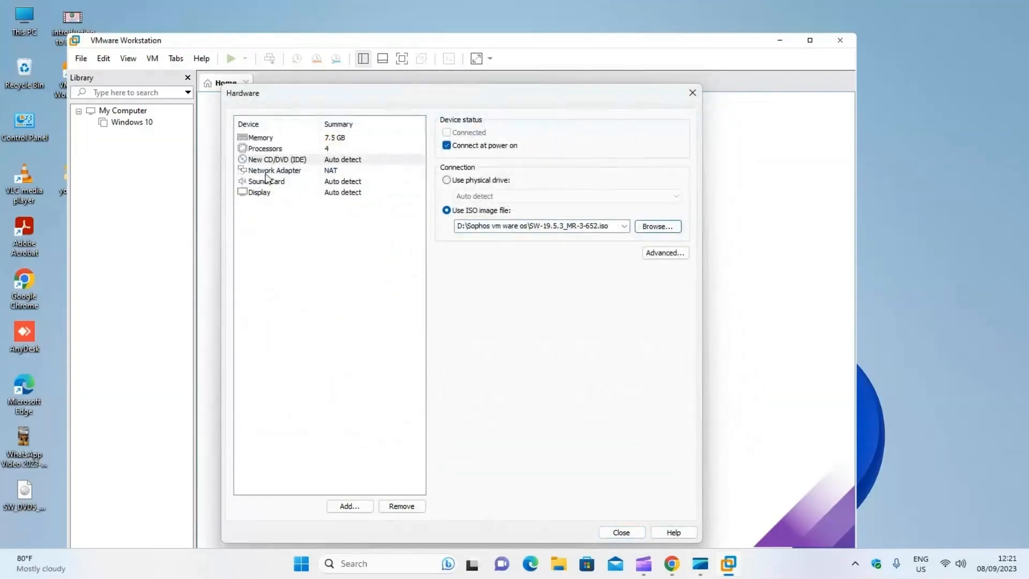
Step: Review the network adapter, sound card and display settings, then close Hardware and finish the wizard
{"action": "left_click", "coordinate": [268, 171]}
{"action": "left_click", "coordinate": [278, 186]}
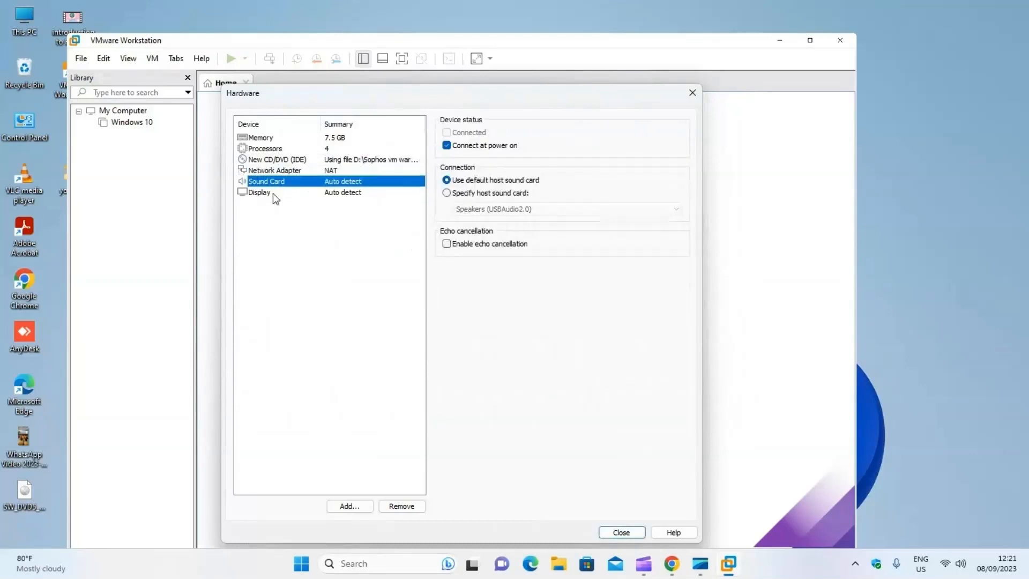
{"action": "left_click", "coordinate": [282, 173]}
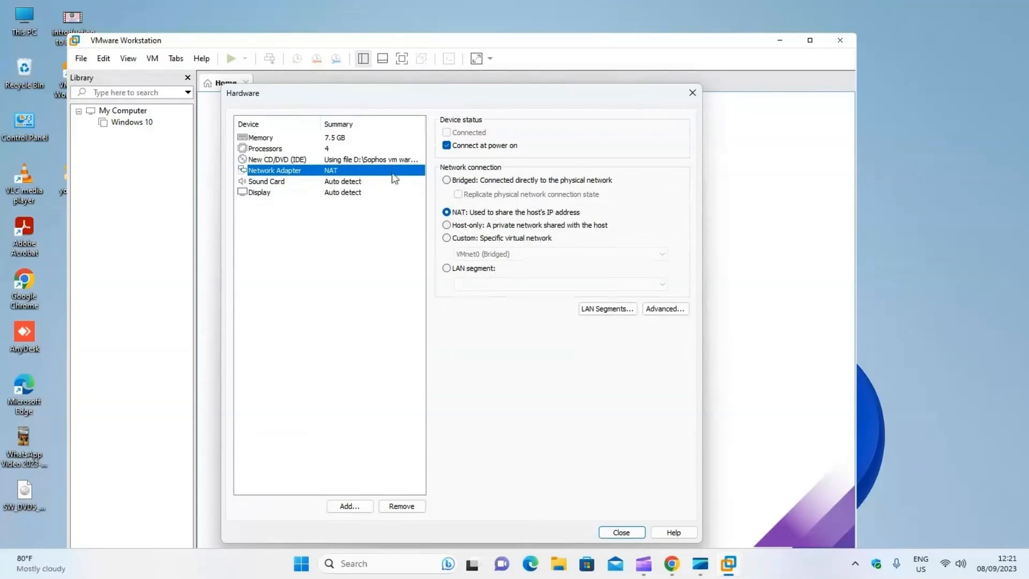
{"action": "left_click", "coordinate": [258, 194]}
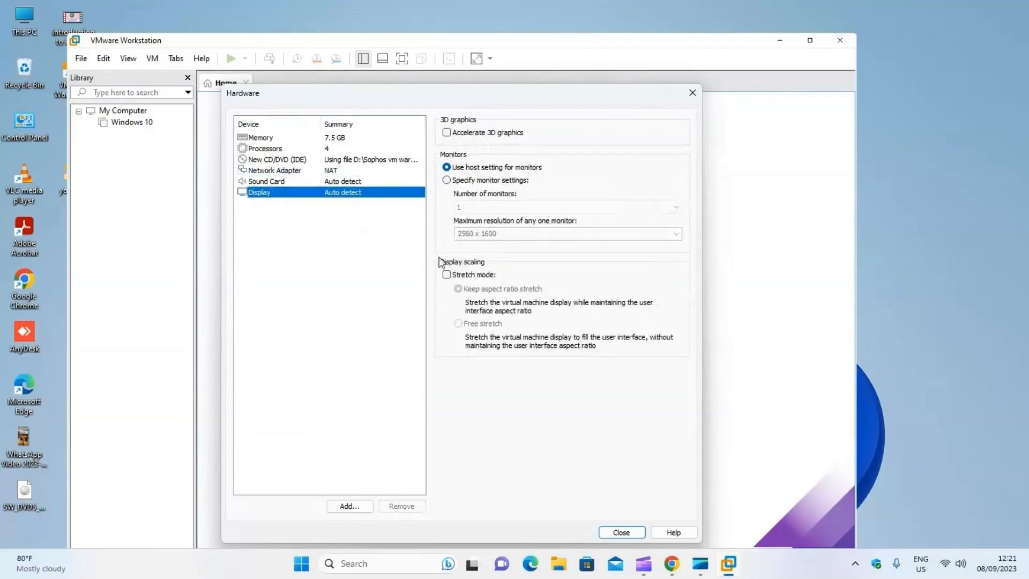
{"action": "left_click", "coordinate": [620, 532]}
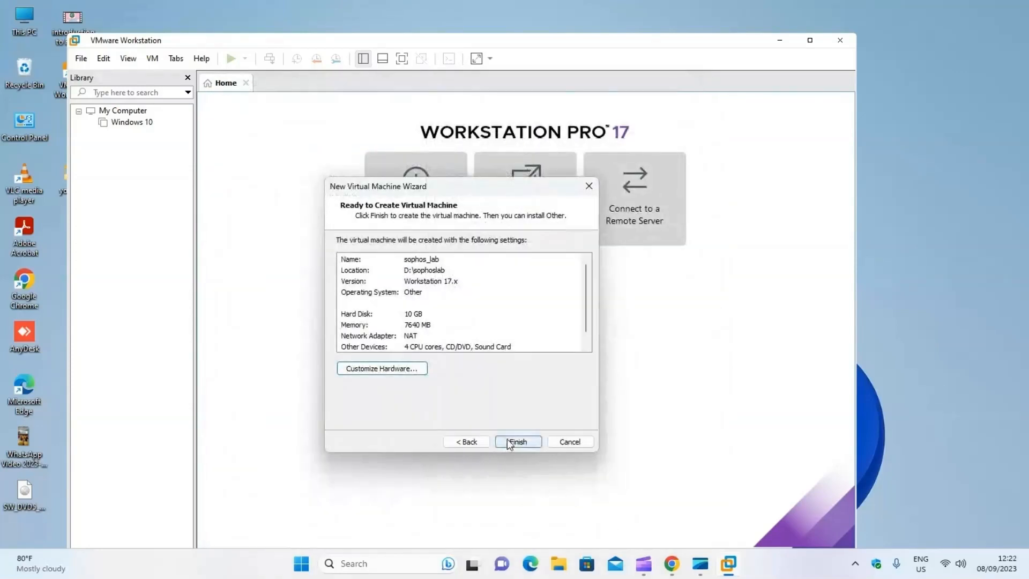
{"action": "left_click", "coordinate": [520, 443]}
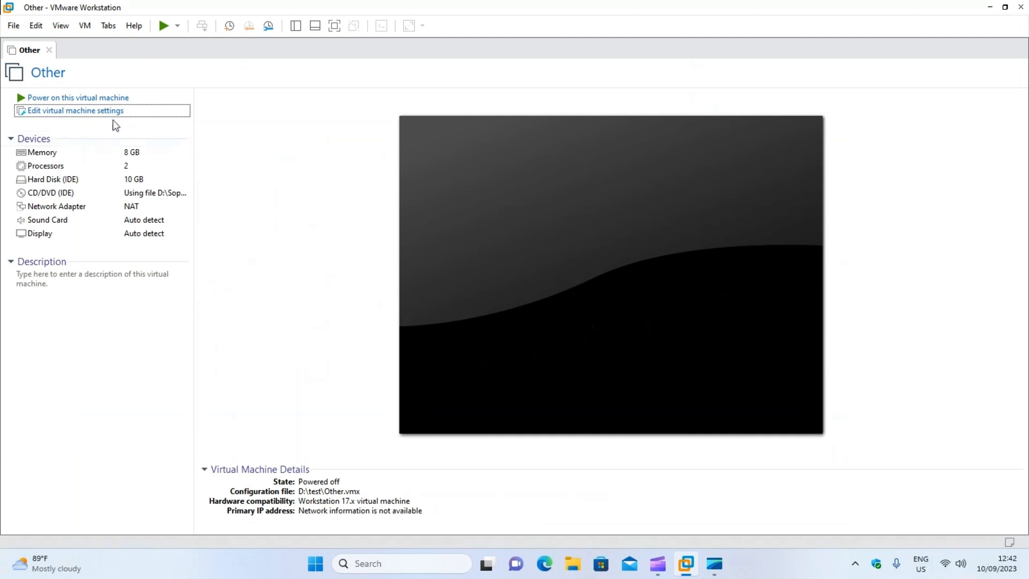
Step: Change the Other VM's network adapter from NAT to Custom: VMnet2 (Host-only) and save
{"action": "left_click", "coordinate": [113, 121]}
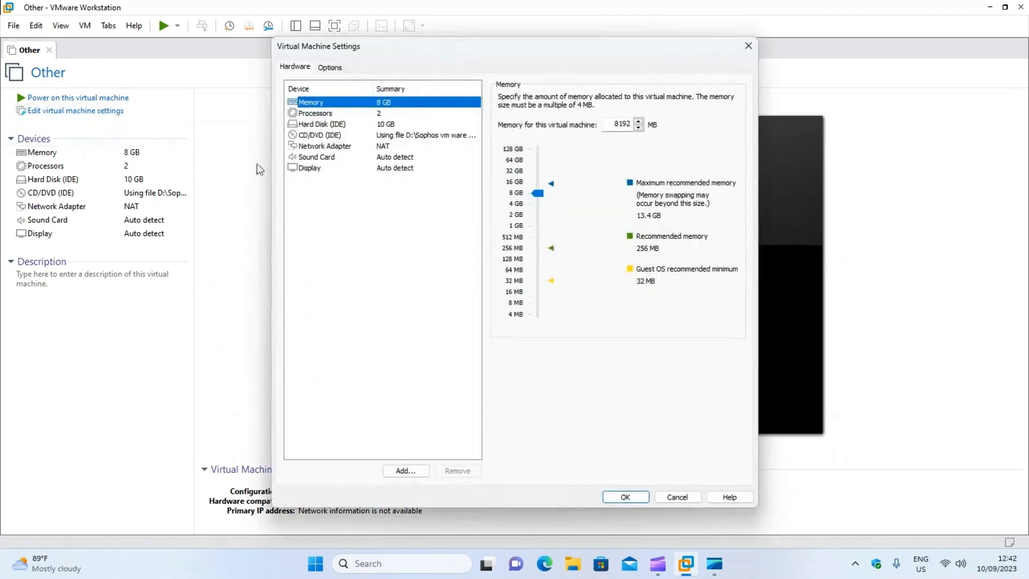
{"action": "left_click", "coordinate": [325, 147]}
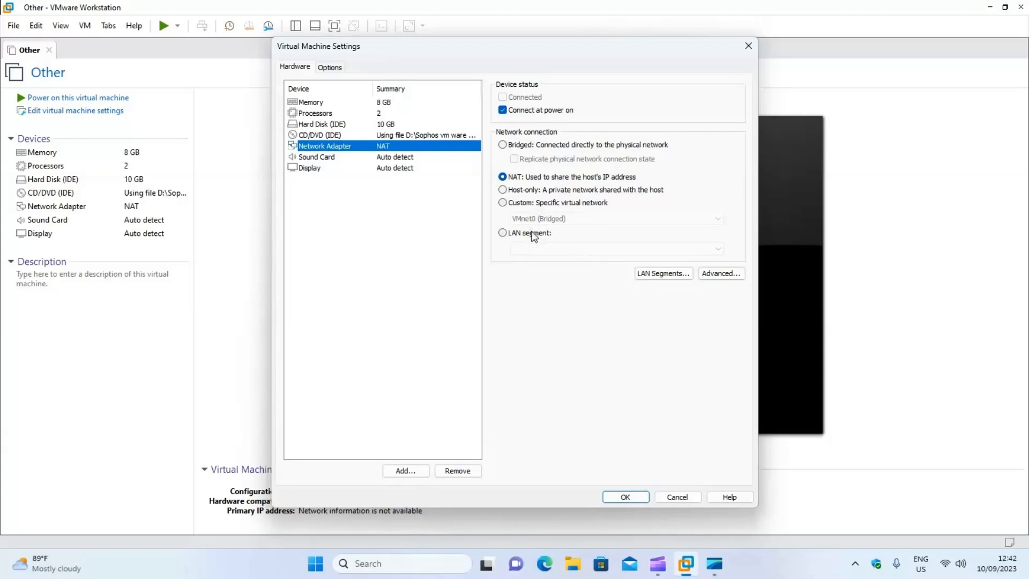
{"action": "left_click", "coordinate": [531, 233]}
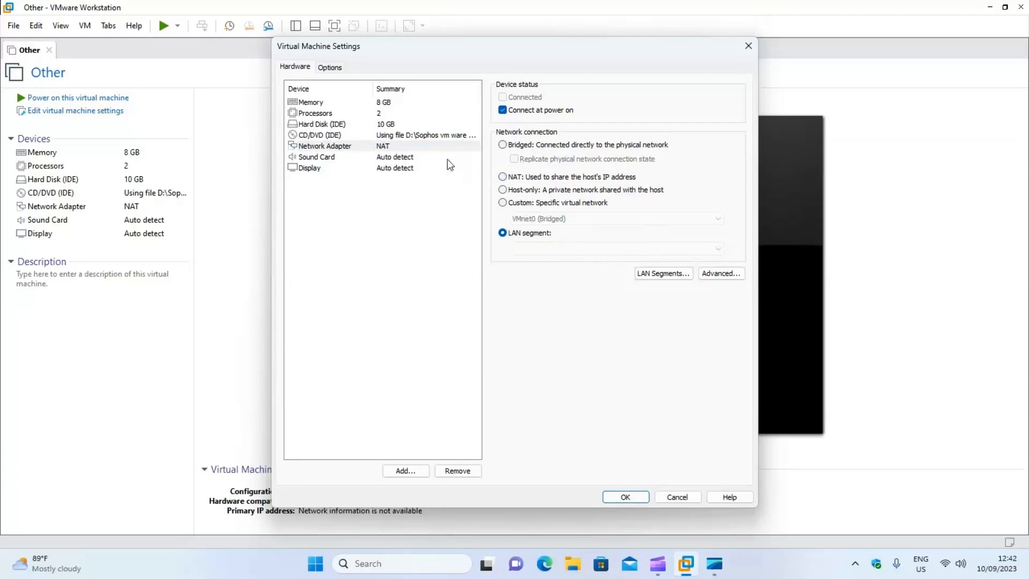
{"action": "left_click", "coordinate": [513, 204]}
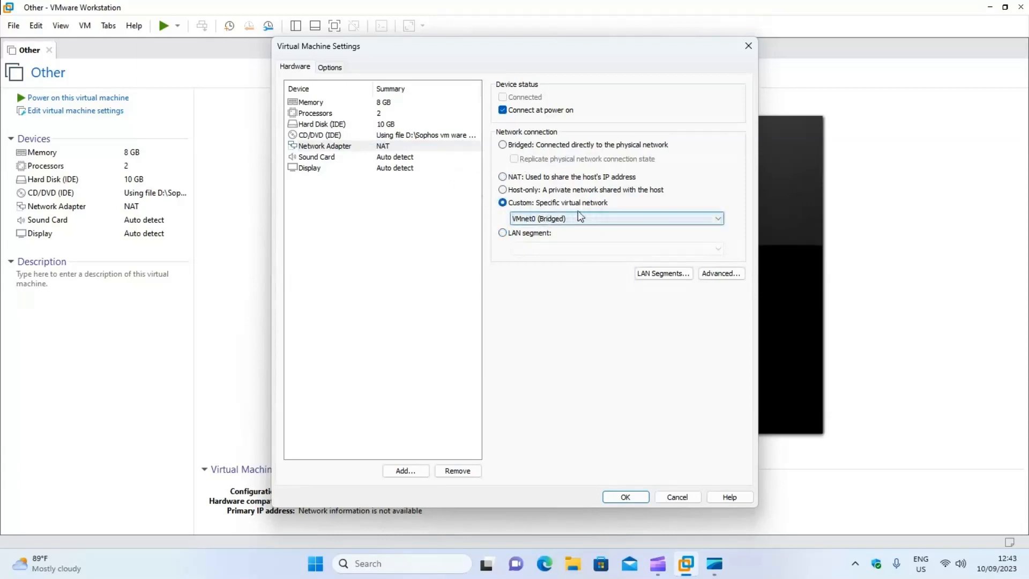
{"action": "left_click", "coordinate": [634, 224]}
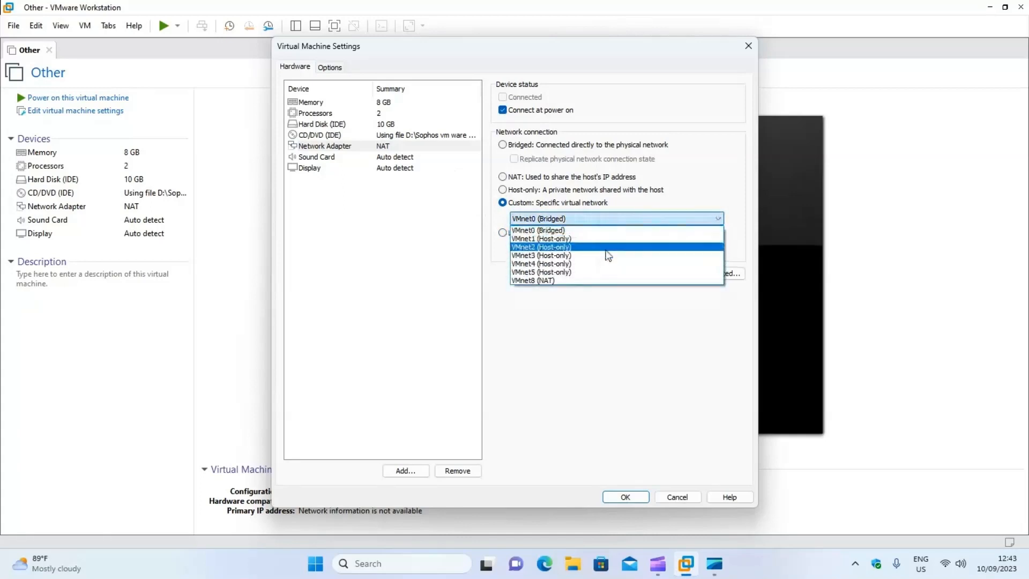
{"action": "left_click", "coordinate": [607, 247]}
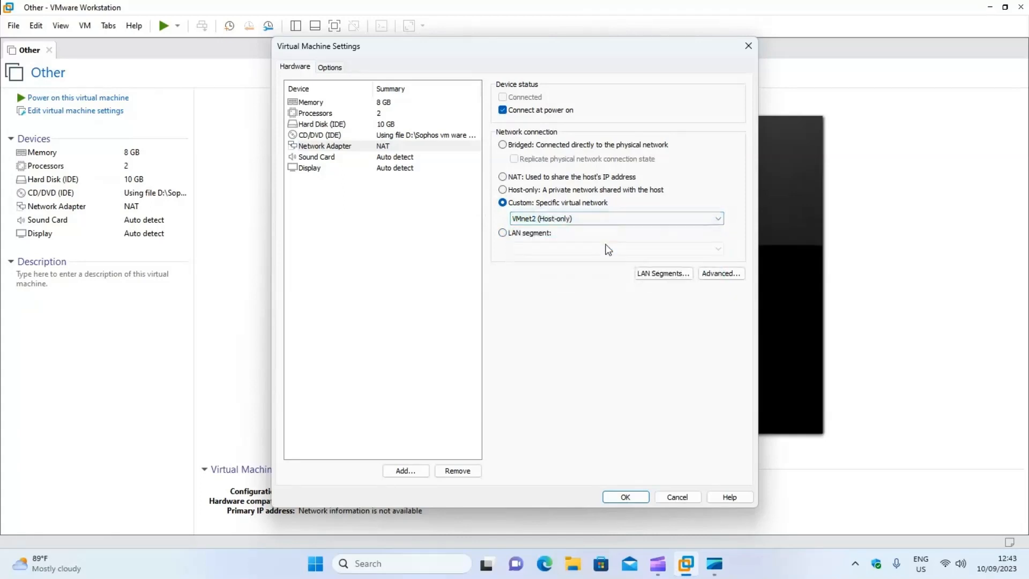
{"action": "left_click", "coordinate": [646, 497]}
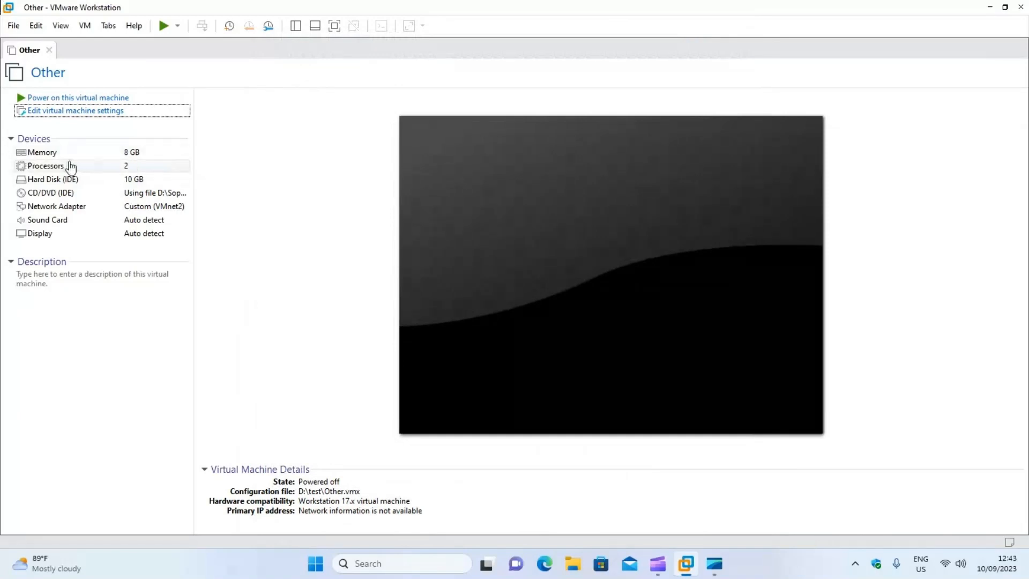
Step: Add a second network adapter to the Other VM, connected in Bridged mode
{"action": "left_click", "coordinate": [65, 117]}
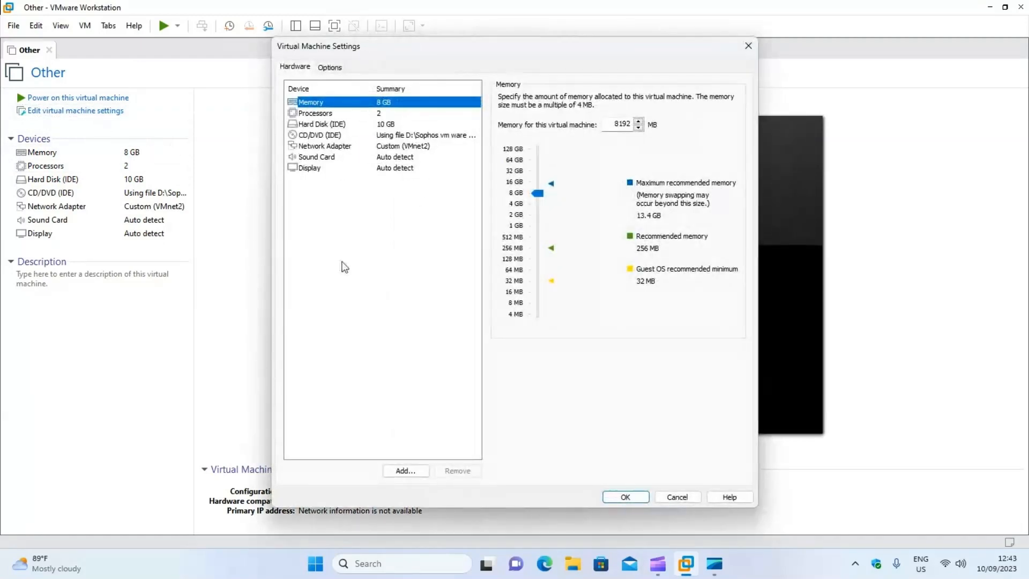
{"action": "left_click", "coordinate": [341, 146]}
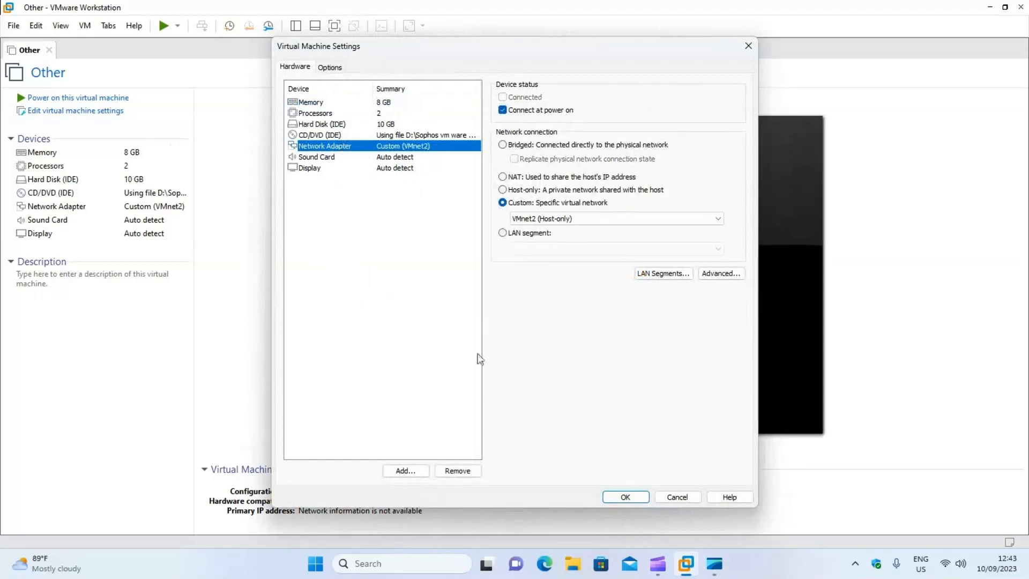
{"action": "left_click", "coordinate": [406, 471]}
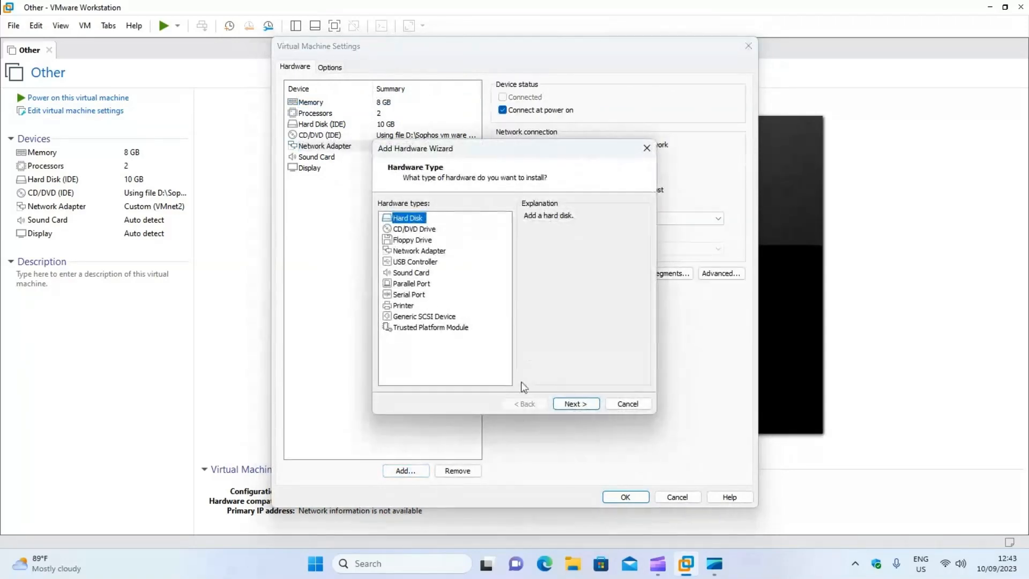
{"action": "left_click", "coordinate": [415, 250]}
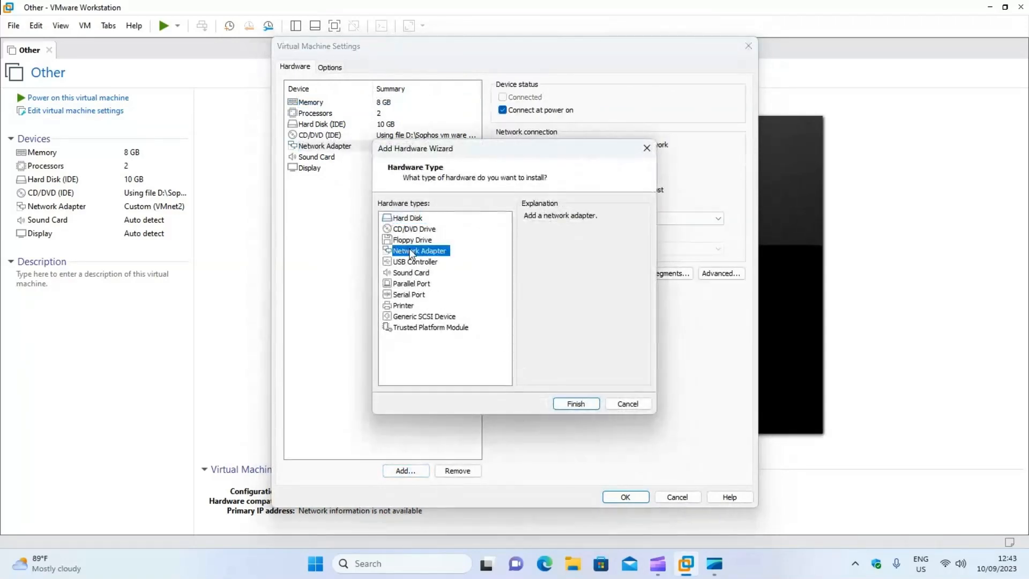
{"action": "left_click", "coordinate": [577, 405]}
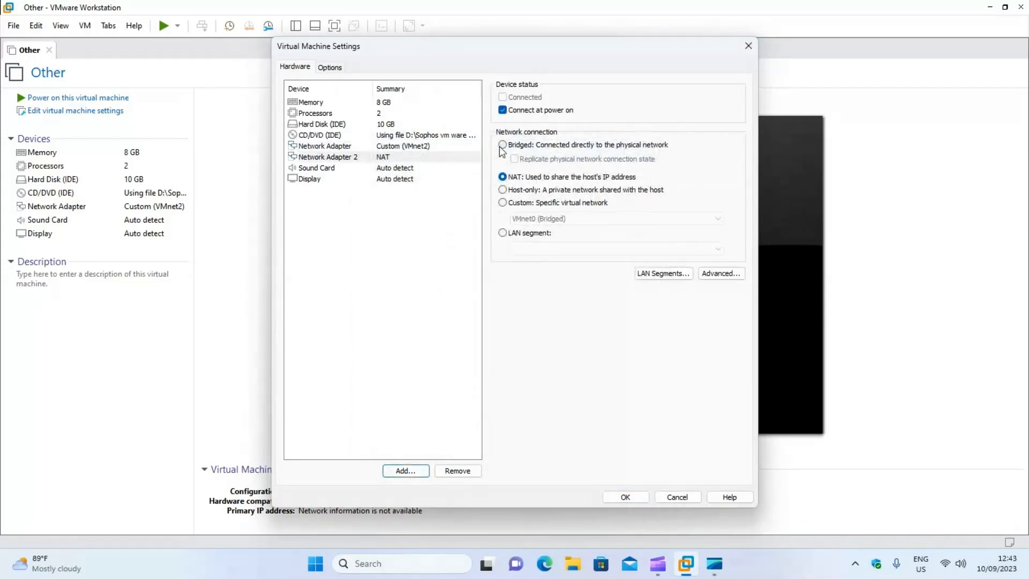
{"action": "left_click", "coordinate": [502, 146]}
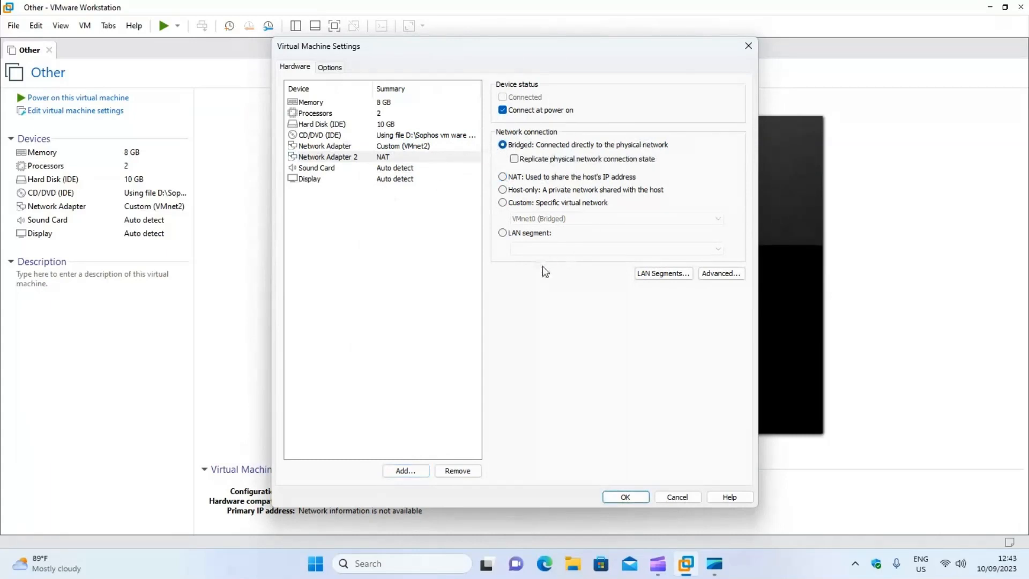
{"action": "left_click", "coordinate": [414, 471]}
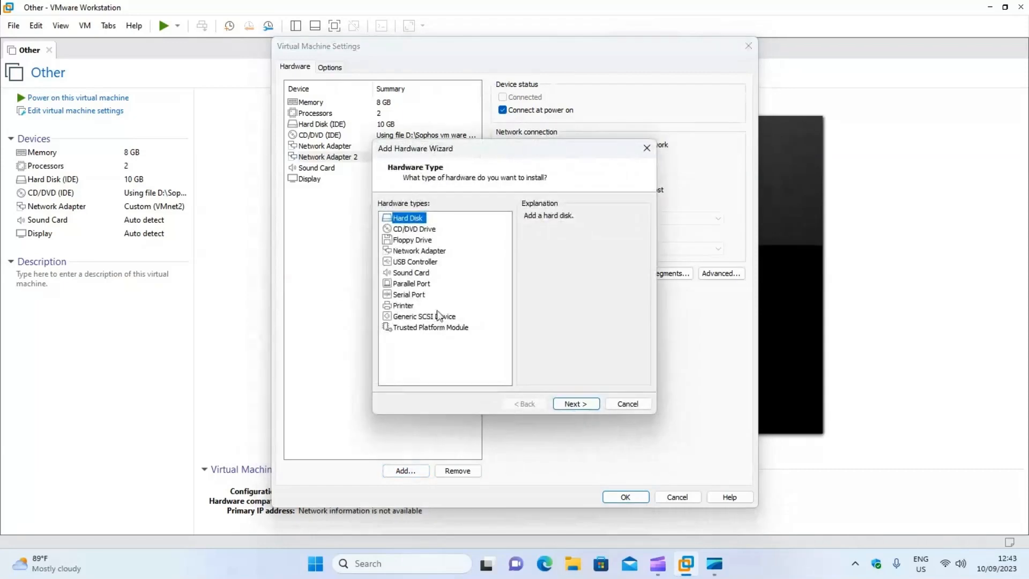
Step: Add a third network adapter connected to Custom: VMnet3 (Host-only)
{"action": "left_click", "coordinate": [426, 251]}
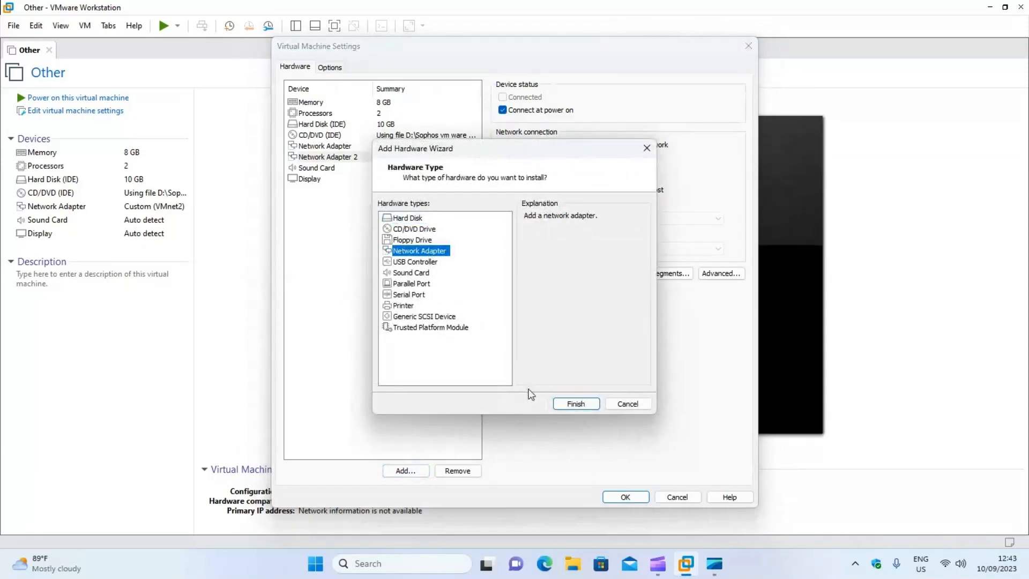
{"action": "left_click", "coordinate": [577, 406]}
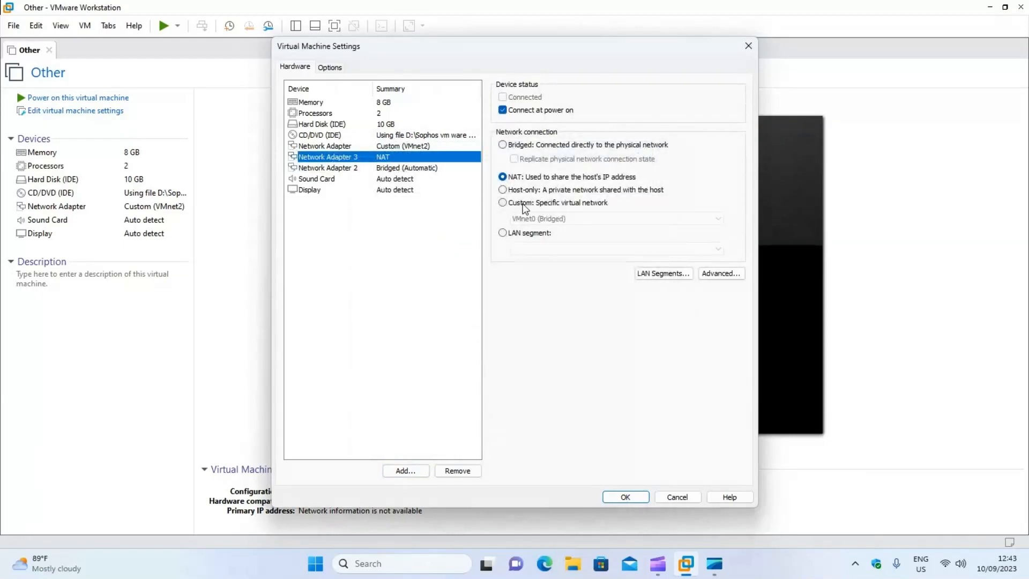
{"action": "left_click", "coordinate": [525, 204]}
{"action": "left_click", "coordinate": [613, 219]}
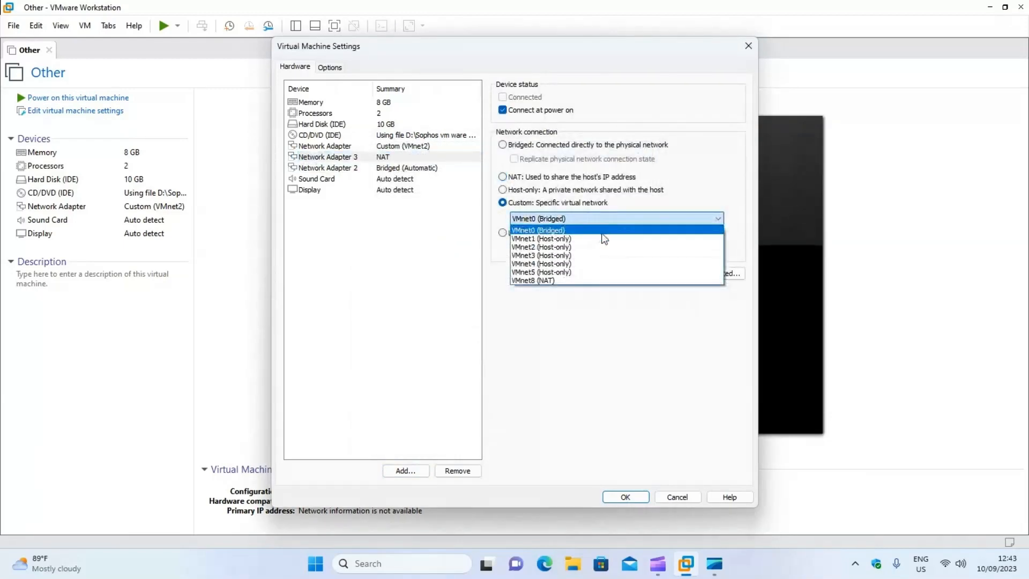
{"action": "left_click", "coordinate": [584, 256]}
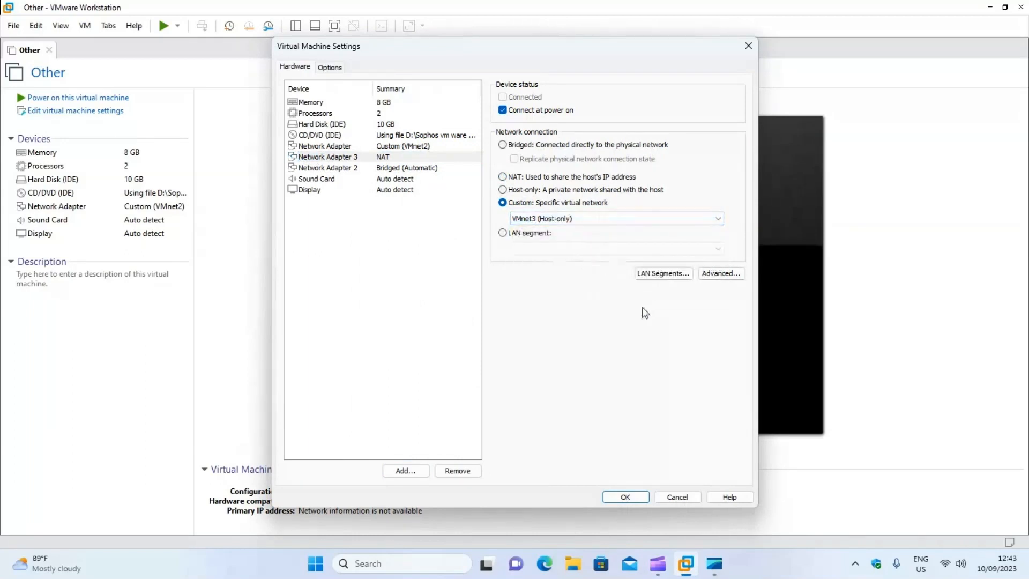
{"action": "left_click", "coordinate": [410, 473]}
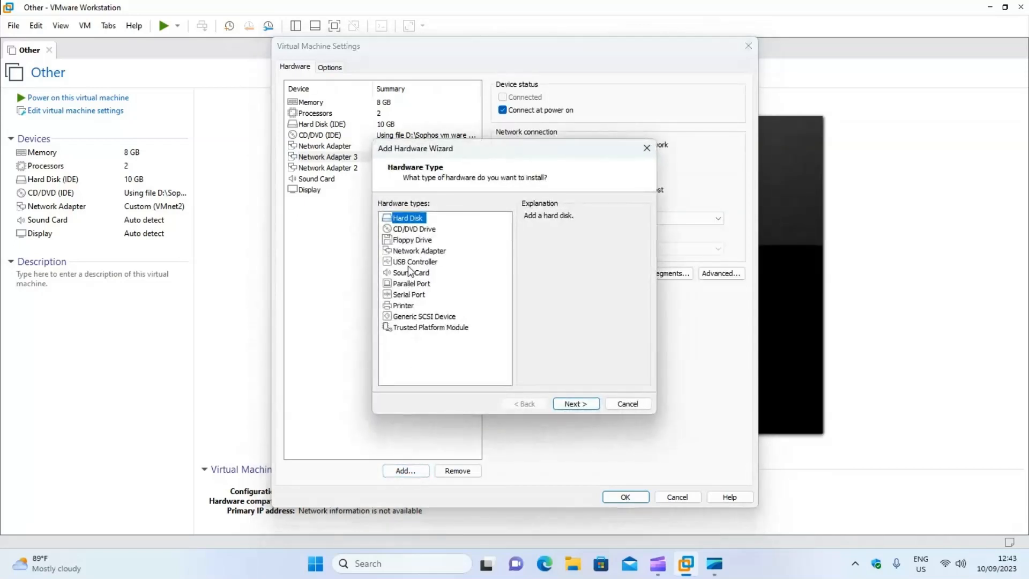
Step: Add a fourth network adapter on Custom: VMnet4 (Host-only) and save the VM settings
{"action": "left_click", "coordinate": [410, 252]}
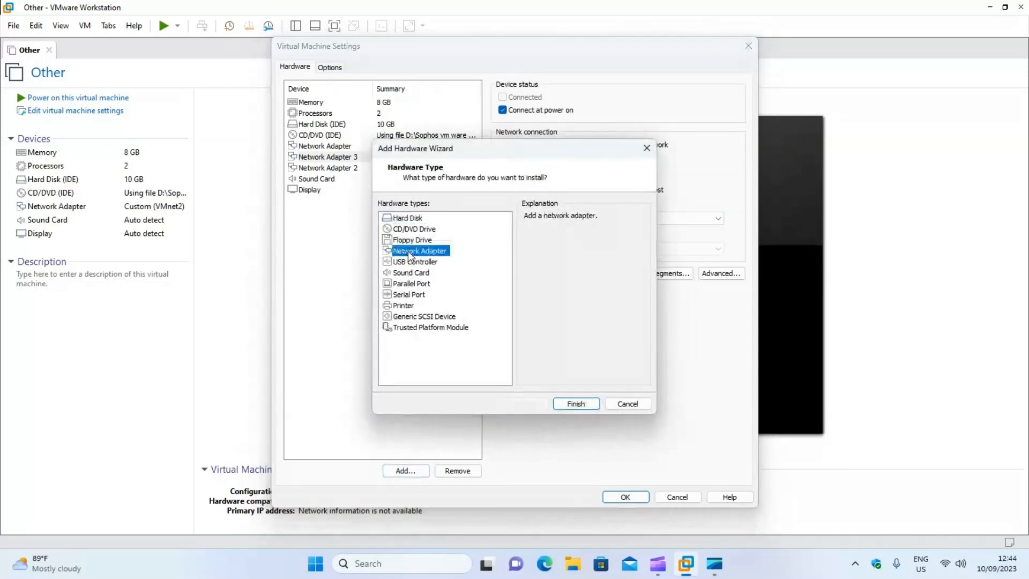
{"action": "left_click", "coordinate": [577, 405]}
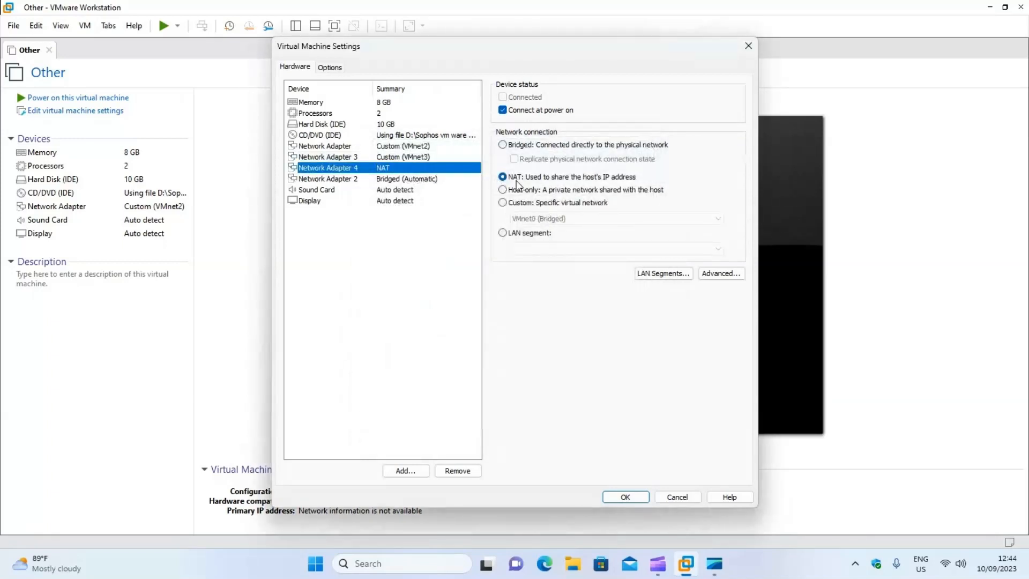
{"action": "left_click", "coordinate": [534, 204]}
{"action": "left_click", "coordinate": [552, 219]}
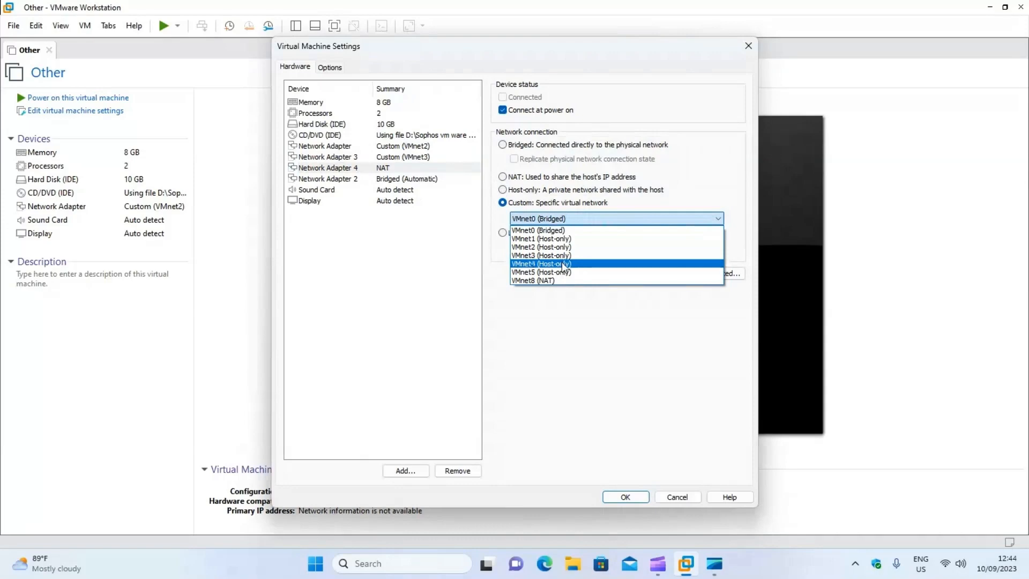
{"action": "left_click", "coordinate": [565, 264]}
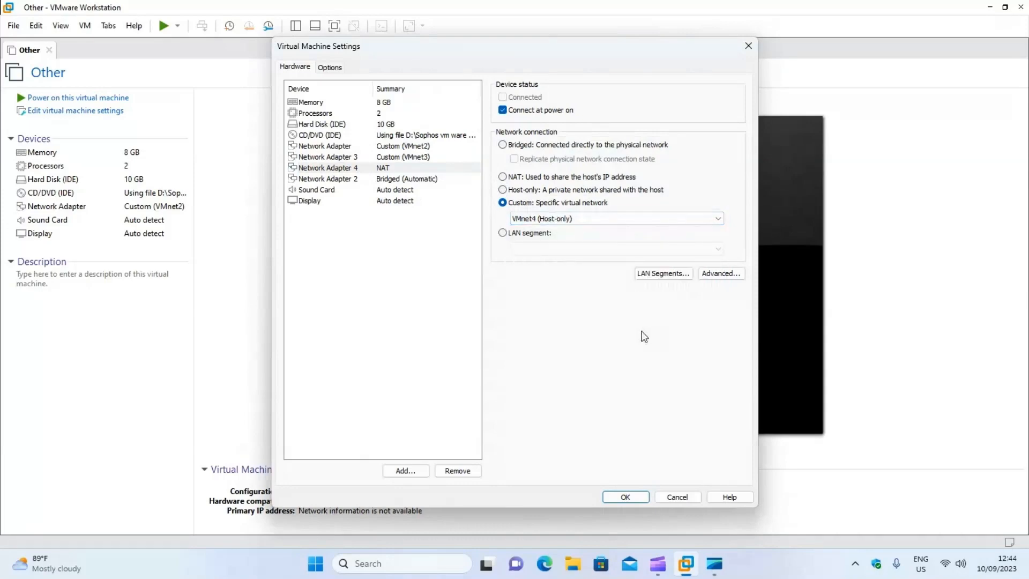
{"action": "left_click", "coordinate": [625, 495]}
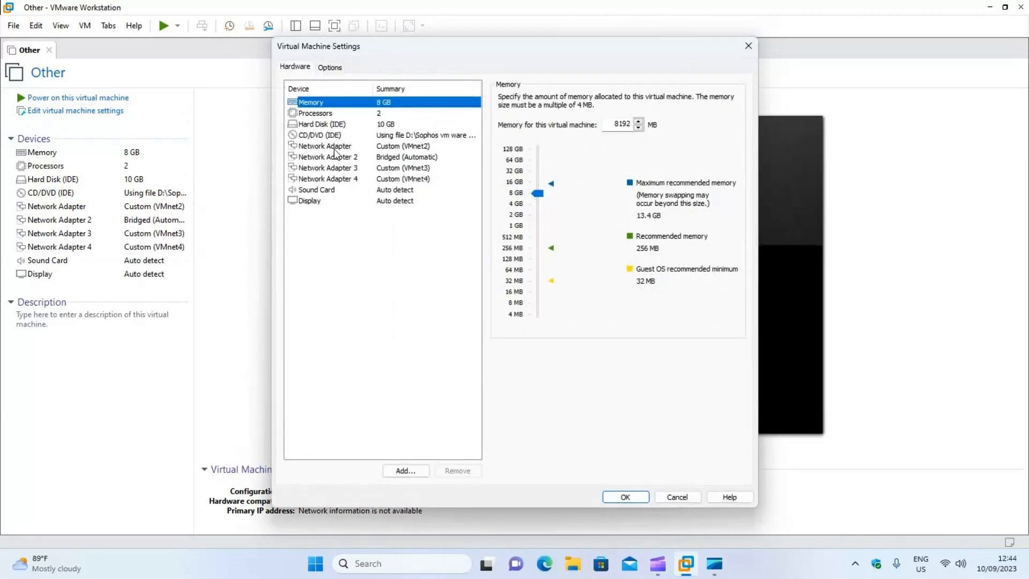
Step: Add a fifth network adapter on Custom: VMnet5 (Host-only) and save all adapter settings
{"action": "left_click", "coordinate": [406, 471]}
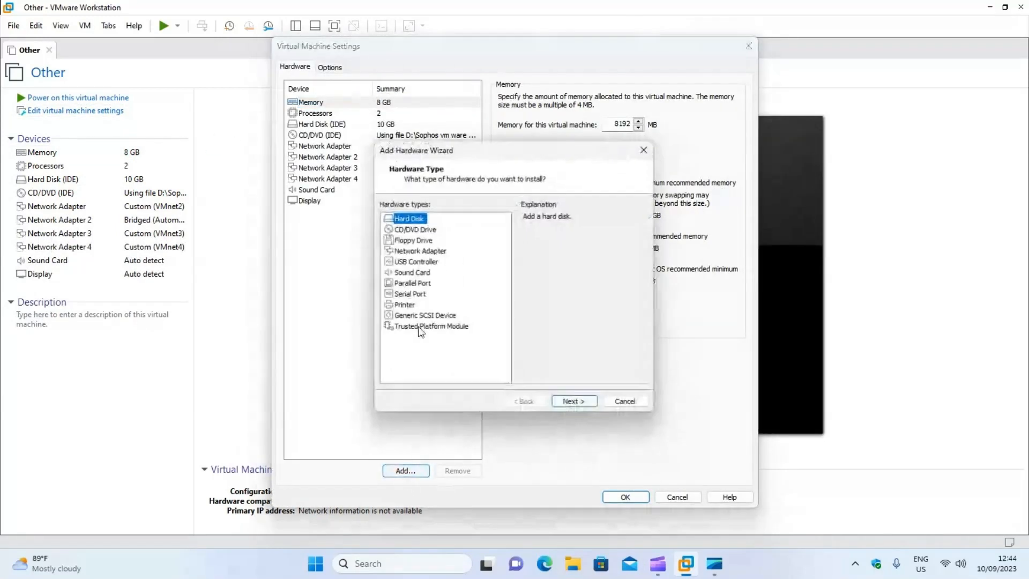
{"action": "left_click", "coordinate": [423, 250]}
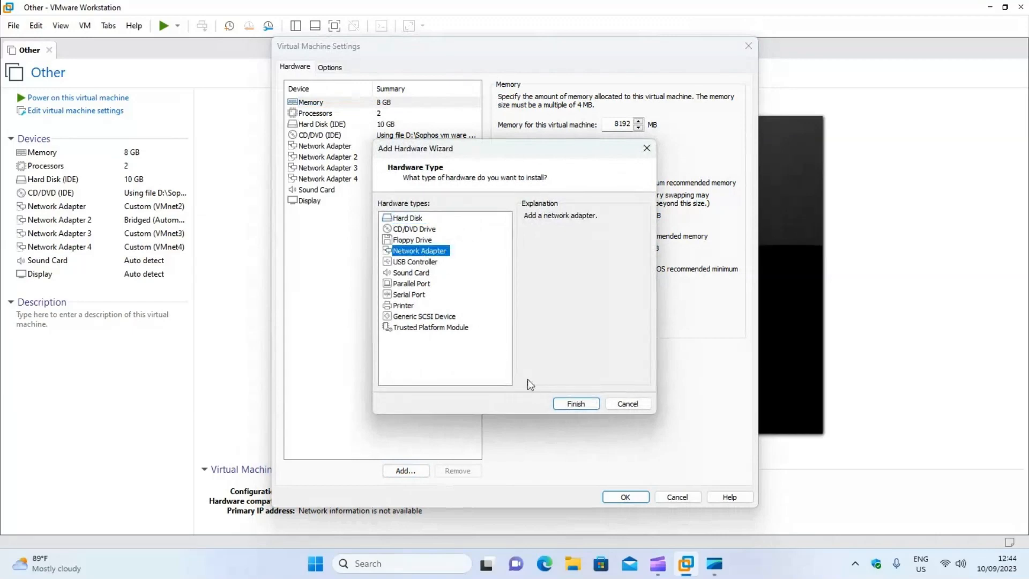
{"action": "left_click", "coordinate": [576, 404]}
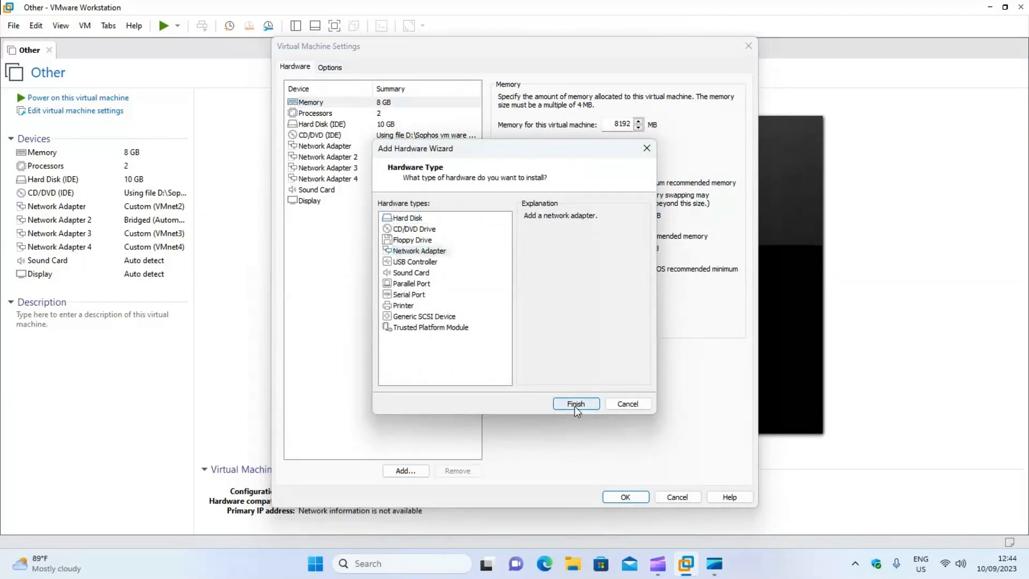
{"action": "left_click", "coordinate": [526, 202]}
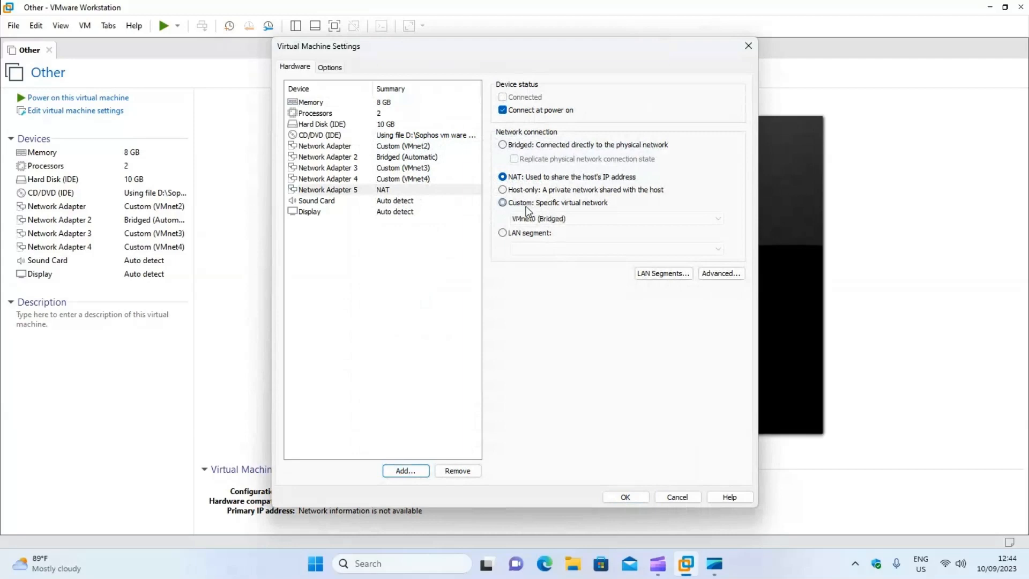
{"action": "left_click", "coordinate": [542, 219]}
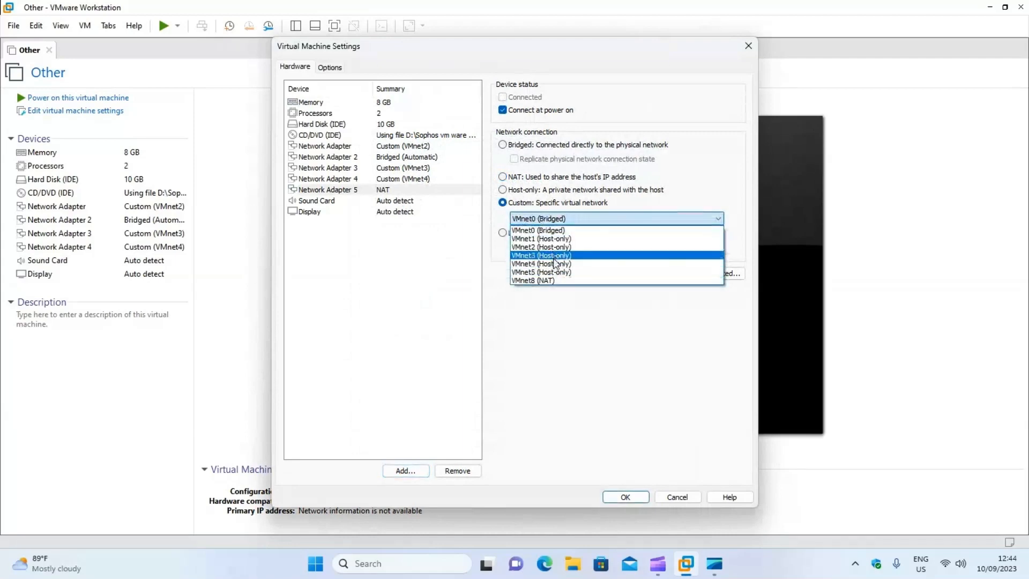
{"action": "left_click", "coordinate": [555, 272]}
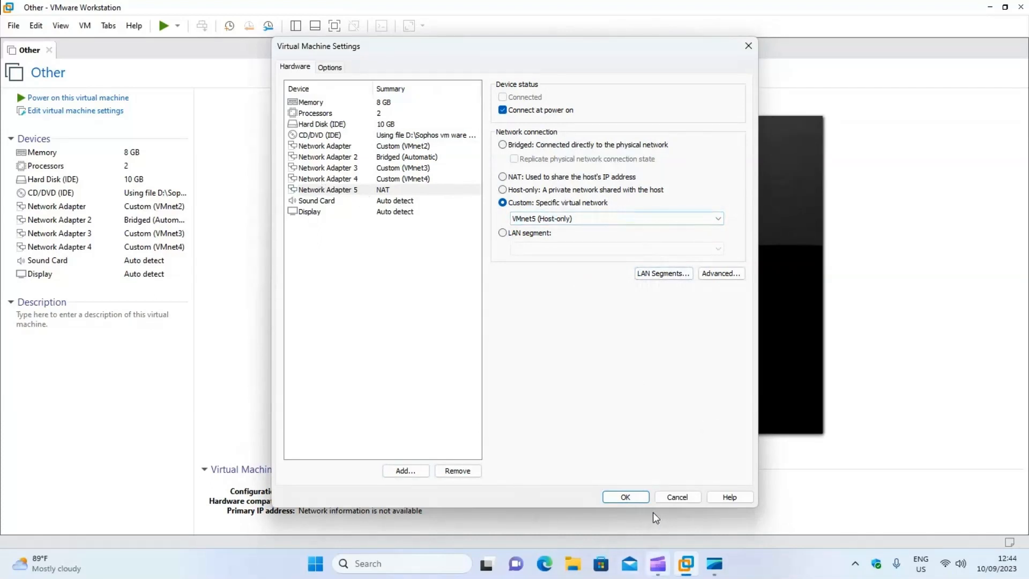
{"action": "left_click", "coordinate": [625, 497]}
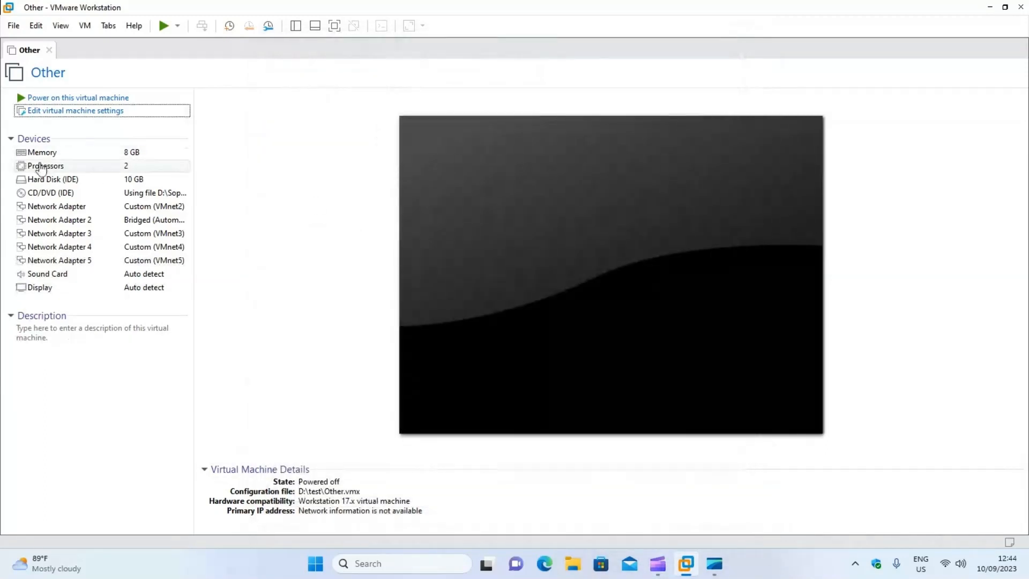
Step: Boot the Other VM briefly, then power it off and close its tab
{"action": "left_click", "coordinate": [49, 99]}
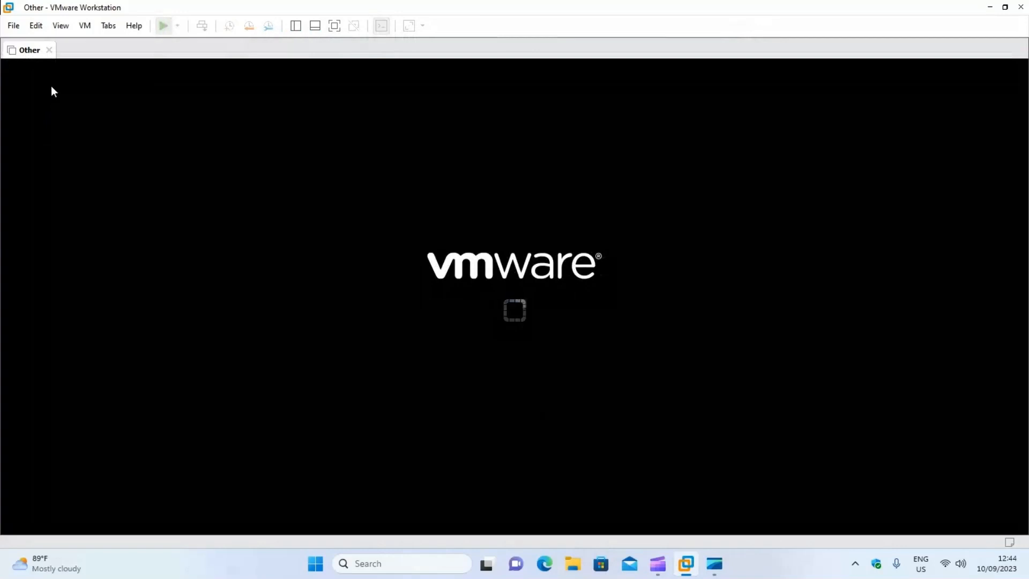
{"action": "left_click", "coordinate": [50, 51]}
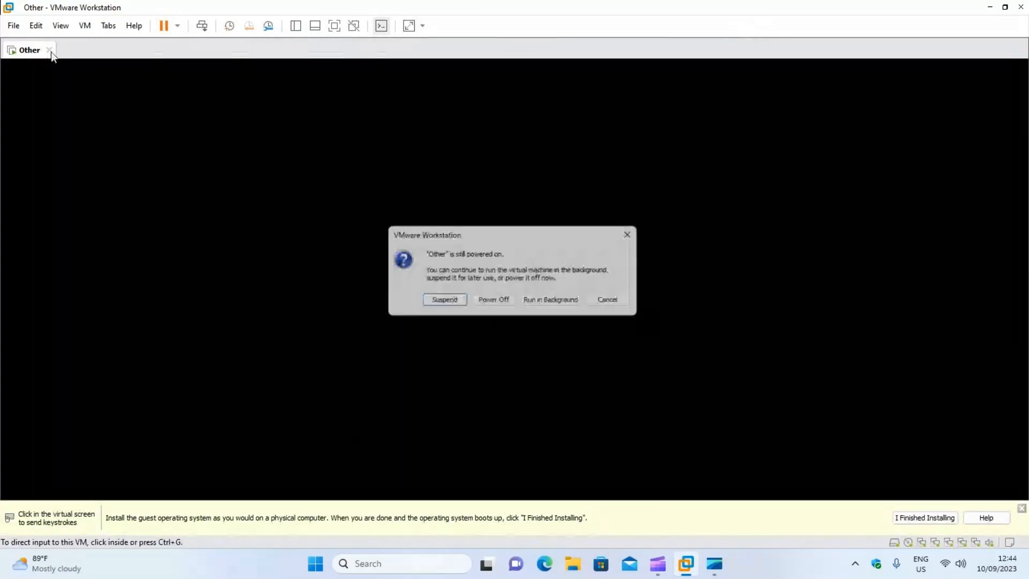
{"action": "left_click", "coordinate": [494, 303]}
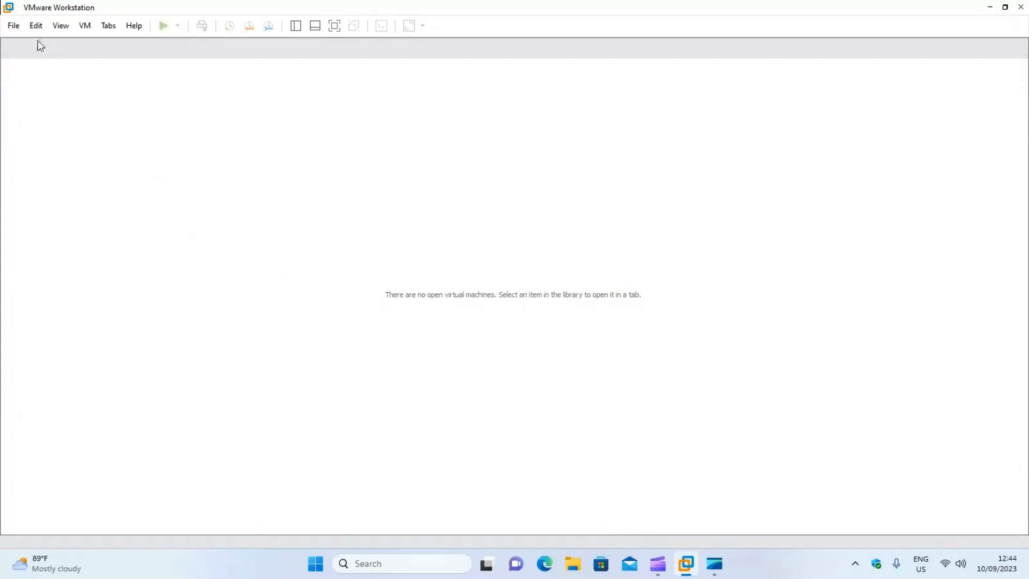
{"action": "left_click", "coordinate": [713, 572]}
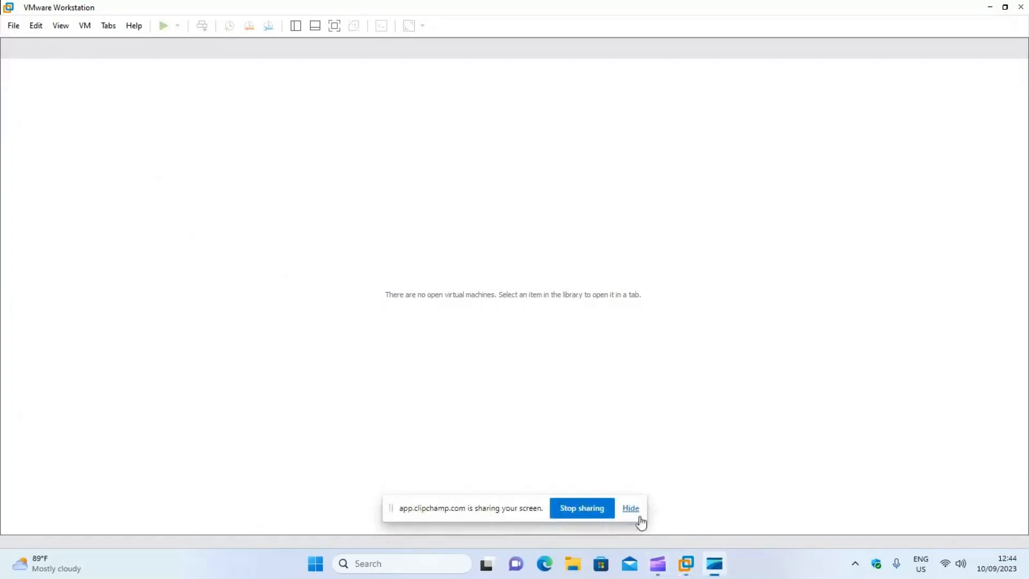
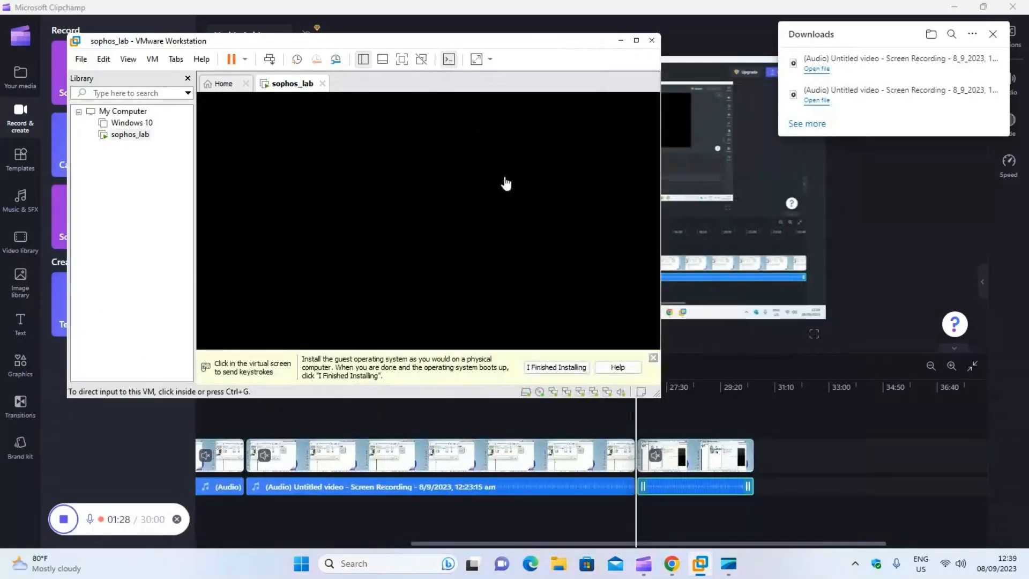
Step: Maximize the VMware window and dismiss the guest OS install hint bar
{"action": "left_click", "coordinate": [636, 41]}
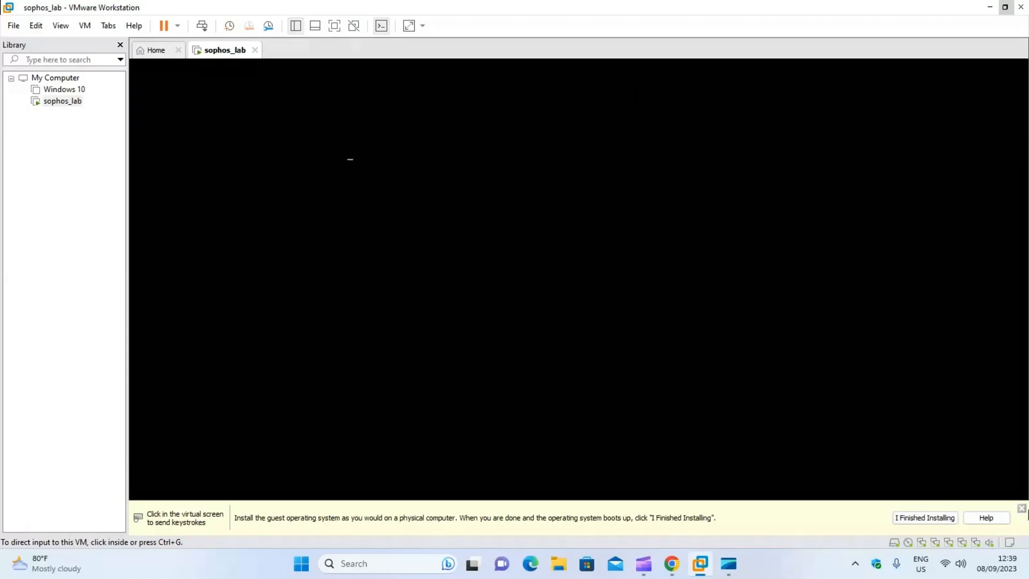
{"action": "left_click", "coordinate": [1021, 509]}
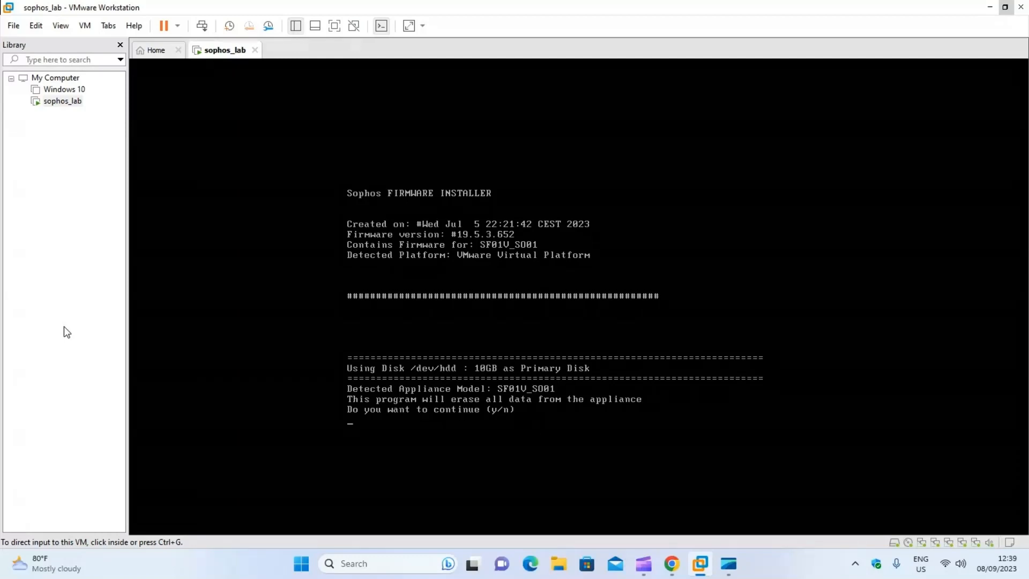
Step: Answer y at the Sophos installer prompt to erase the 10GB disk and install the firmware
{"action": "left_click", "coordinate": [395, 429]}
{"action": "type", "text": "y"}
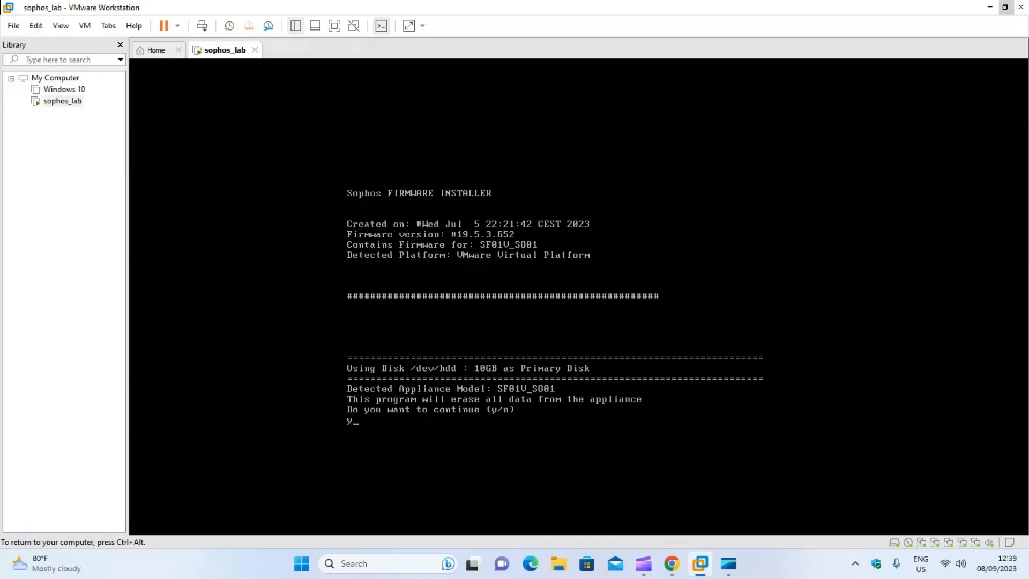
{"action": "key", "text": "Return"}
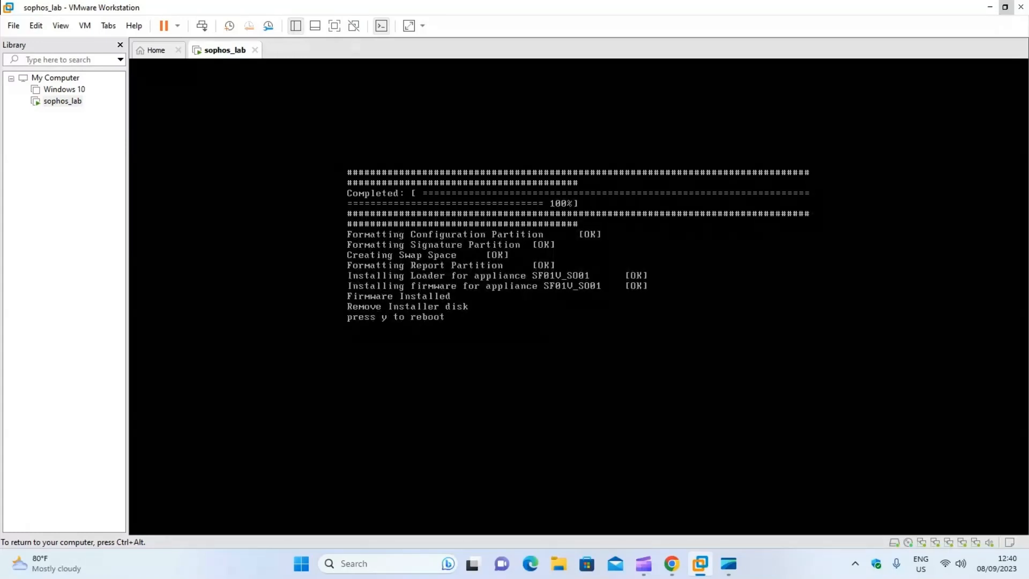
Step: Clear the extra y's and confirm rebooting after the firmware install
{"action": "type", "text": "yyyy"}
{"action": "key", "text": "BackSpace"}
{"action": "key", "text": "BackSpace"}
{"action": "key", "text": "BackSpace"}
{"action": "key", "text": "Return"}
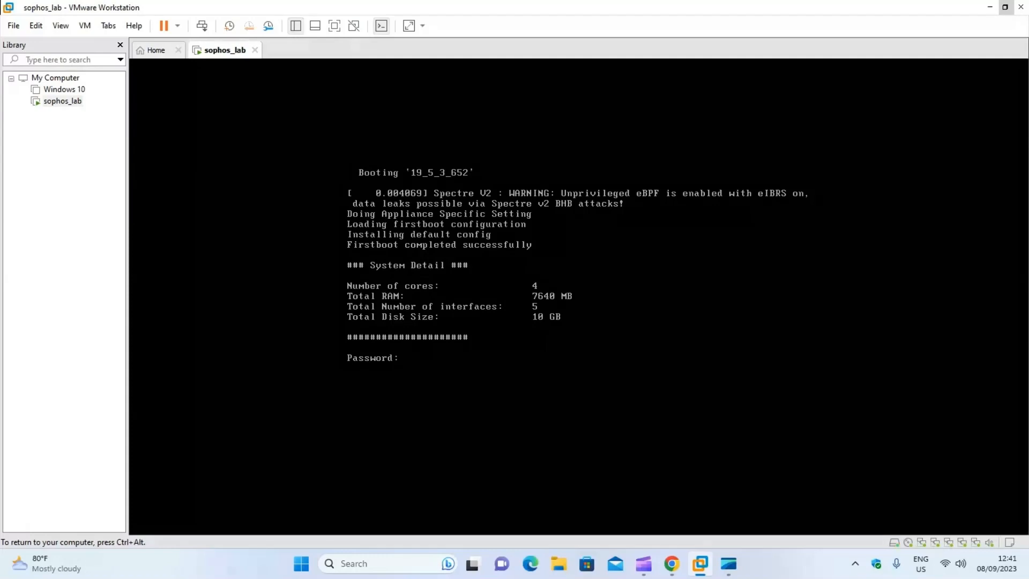
Step: Release input with Ctrl+Alt, then minimize and restore the sophos_lab console window
{"action": "key", "text": "ctrl+alt"}
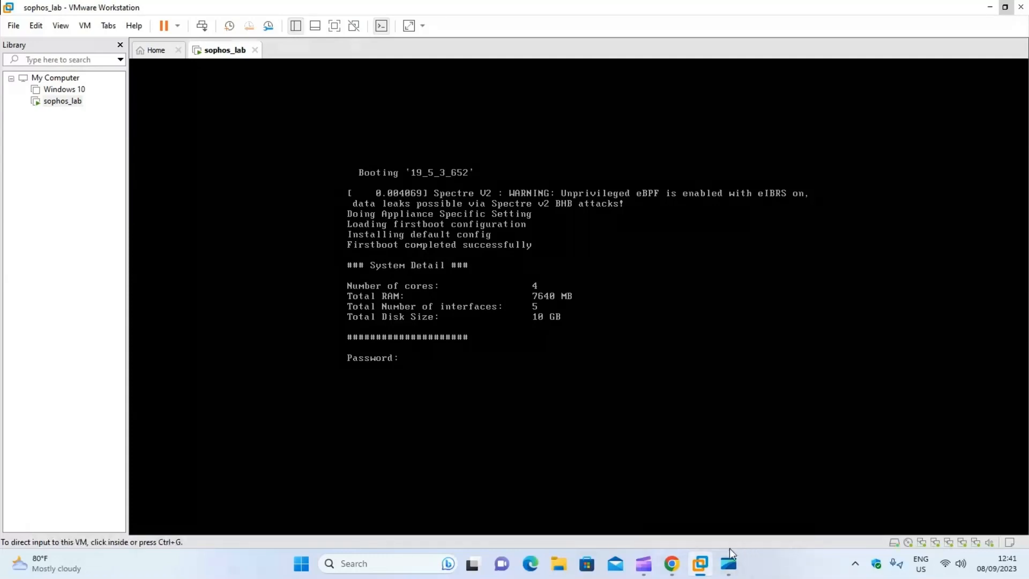
{"action": "left_click", "coordinate": [990, 8]}
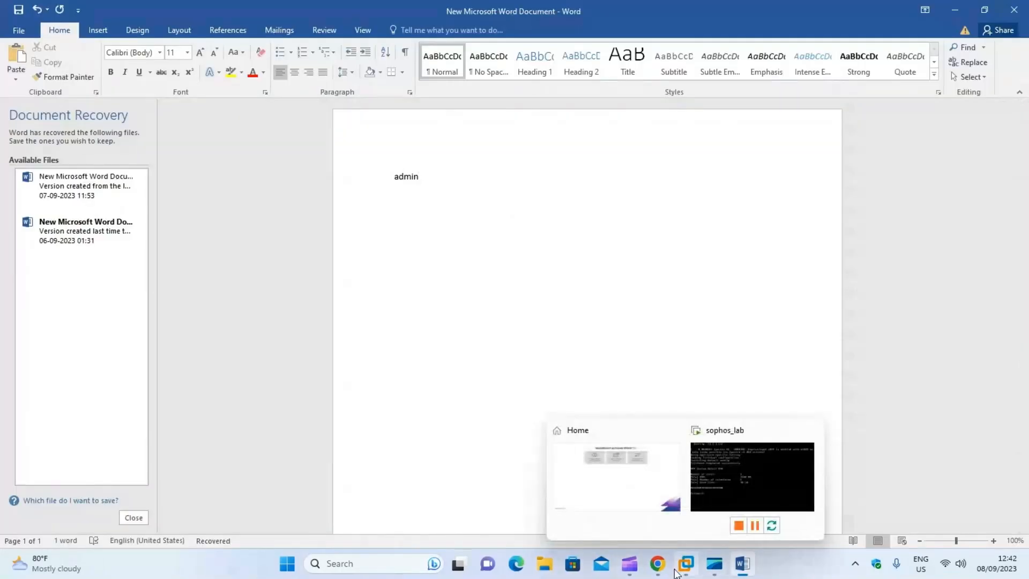
{"action": "mouse_move", "coordinate": [686, 563]}
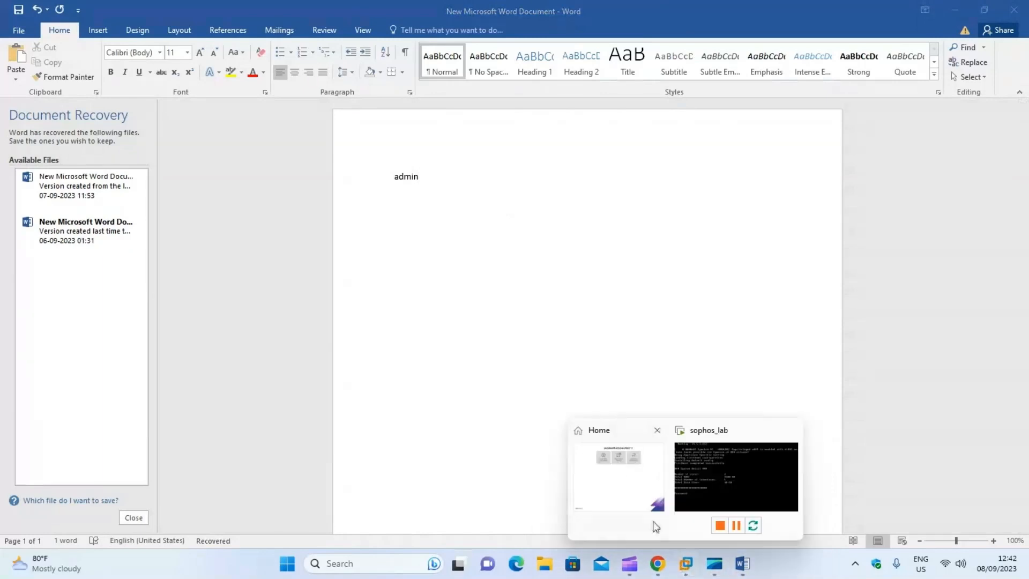
{"action": "left_click", "coordinate": [739, 466]}
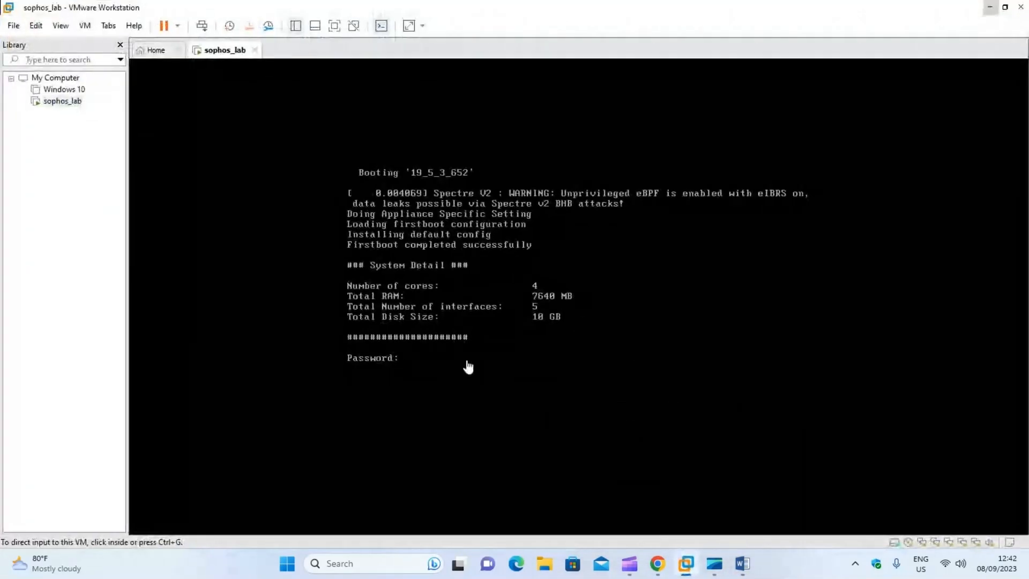
Step: Submit the admin password, accept the Sophos terms, and choose 1 for Network Configuration
{"action": "left_click", "coordinate": [468, 368]}
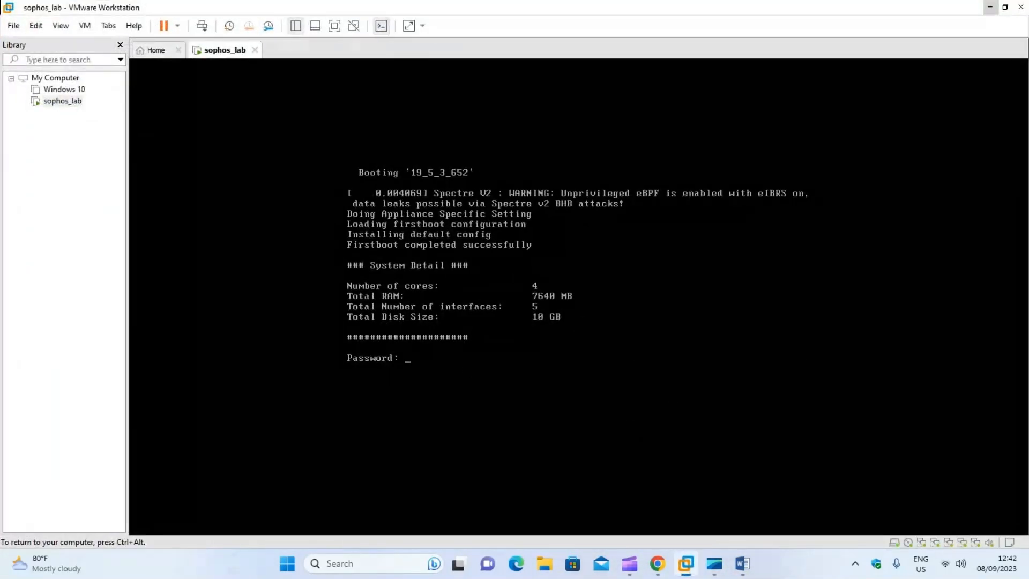
{"action": "key", "text": "Return"}
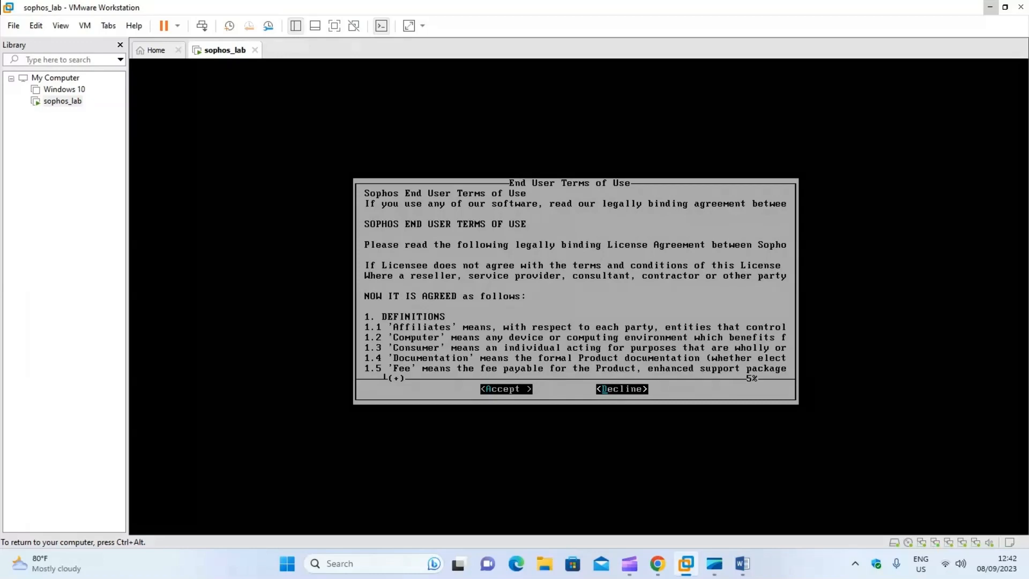
{"action": "key", "text": "Return"}
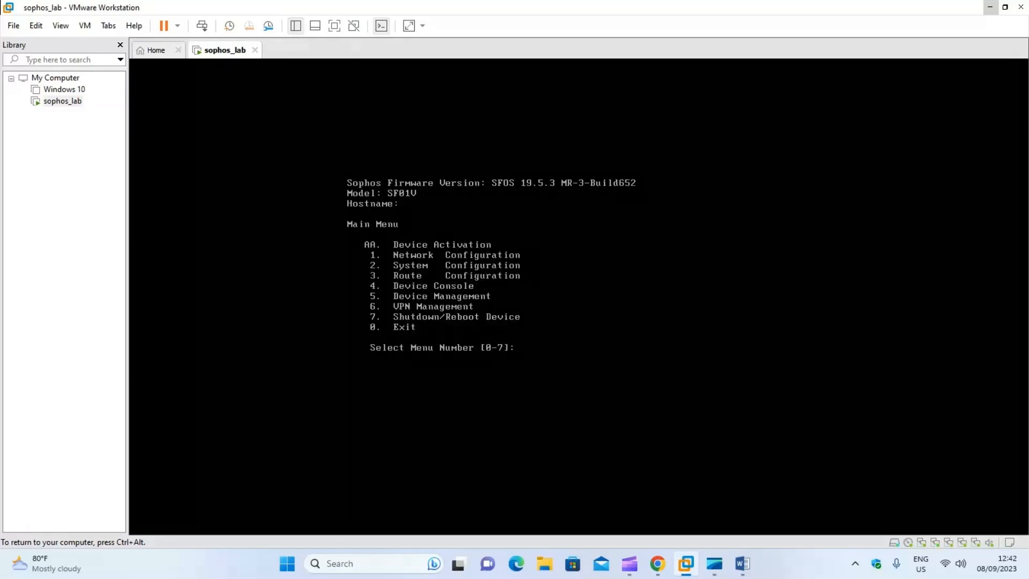
{"action": "type", "text": "1"}
{"action": "key", "text": "Return"}
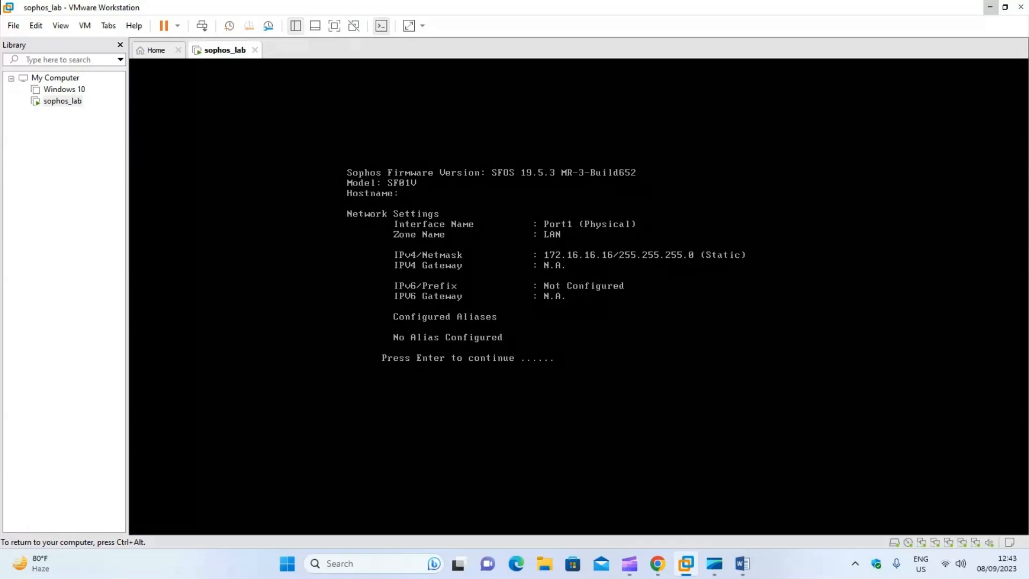
Step: Step past the Port1 and Port2 summaries, answer n for IPv4 and IPv6, and exit with 0
{"action": "key", "text": "Return"}
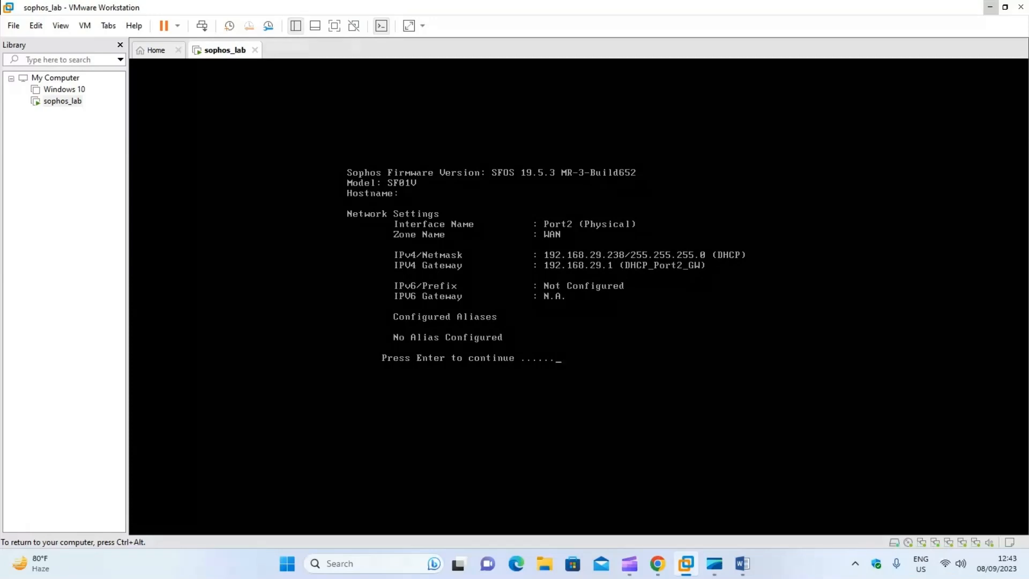
{"action": "key", "text": "Return"}
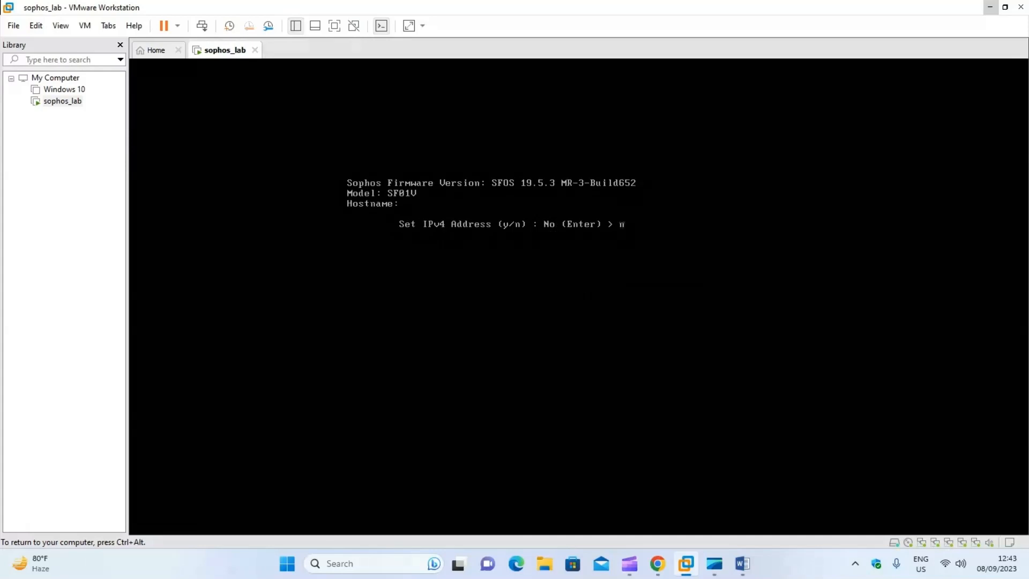
{"action": "key", "text": "Return"}
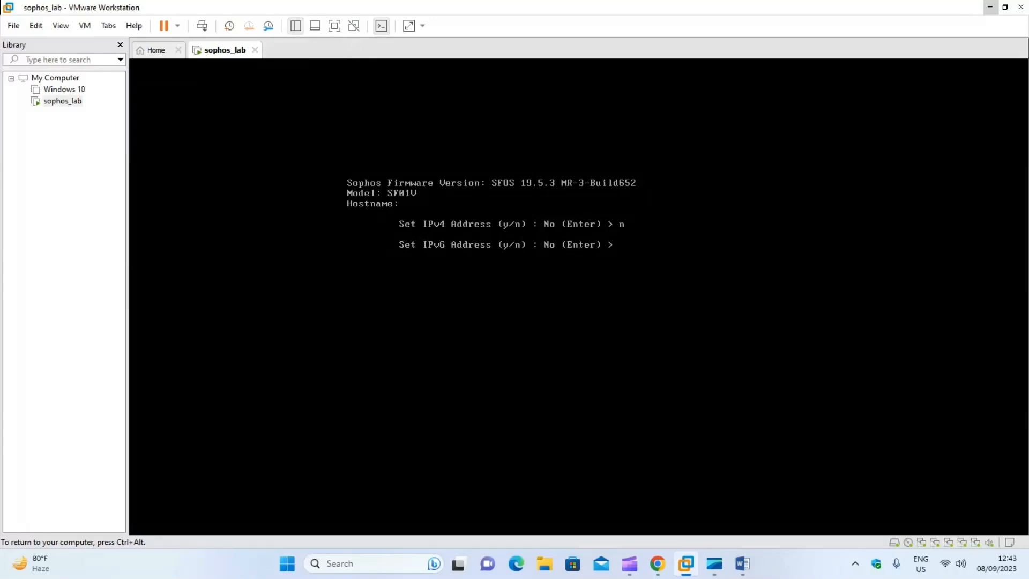
{"action": "type", "text": "n"}
{"action": "key", "text": "Return"}
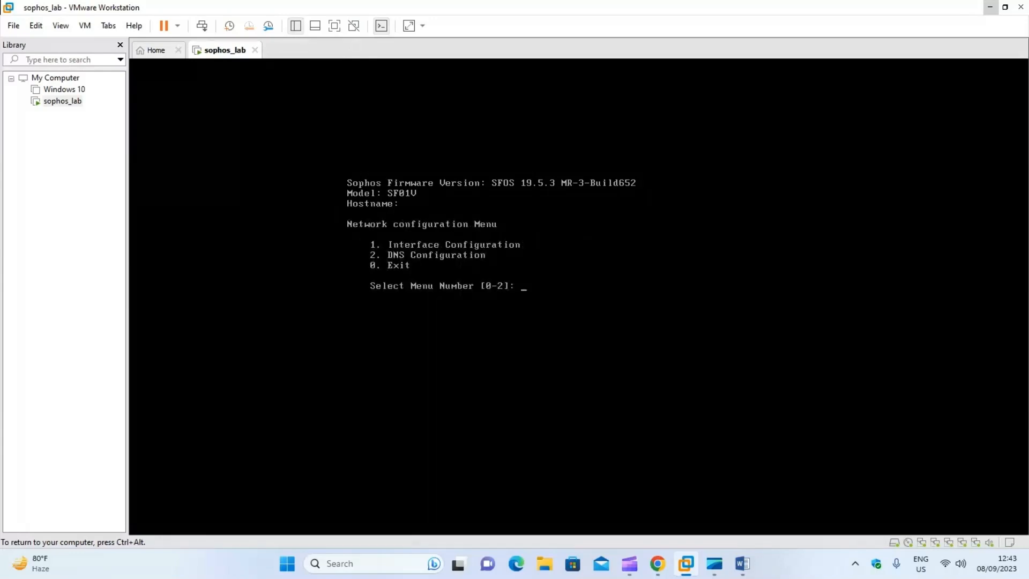
{"action": "type", "text": "0"}
{"action": "key", "text": "Return"}
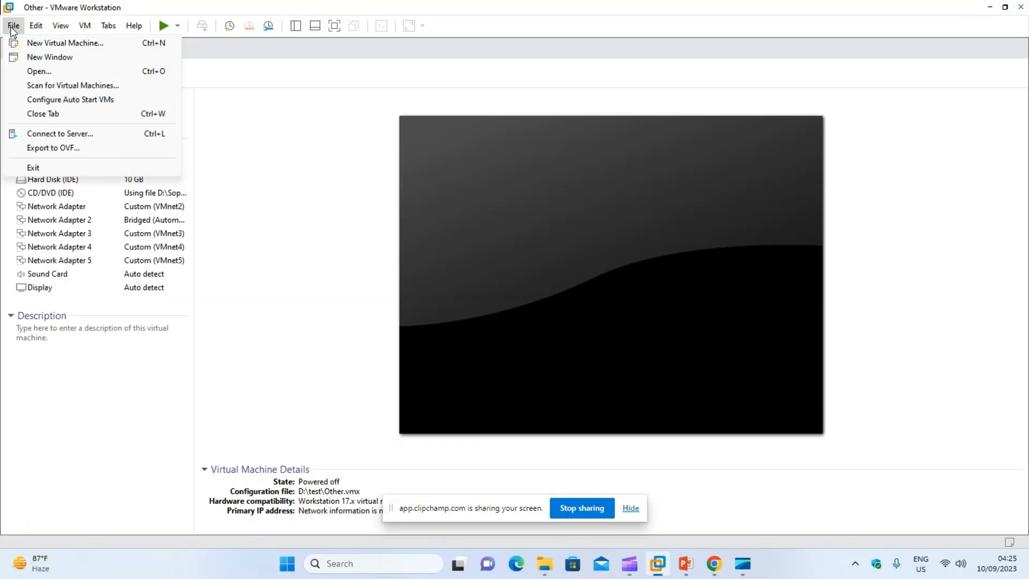
Step: Start a Custom new VM with Workstation 17.x compatibility, OS installed later, Microsoft Windows guest
{"action": "mouse_move", "coordinate": [35, 25]}
{"action": "left_click", "coordinate": [32, 42]}
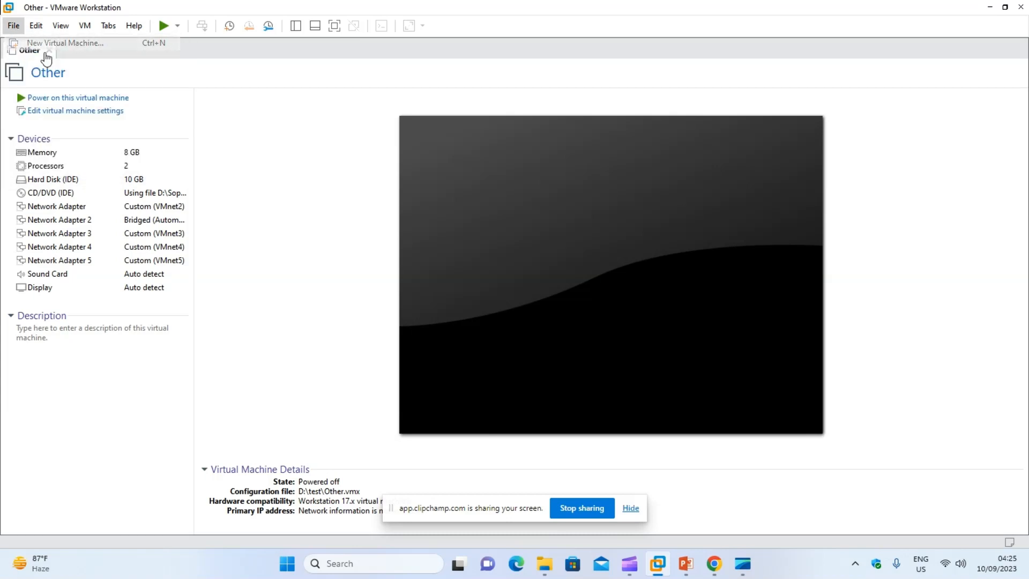
{"action": "left_click", "coordinate": [574, 400]}
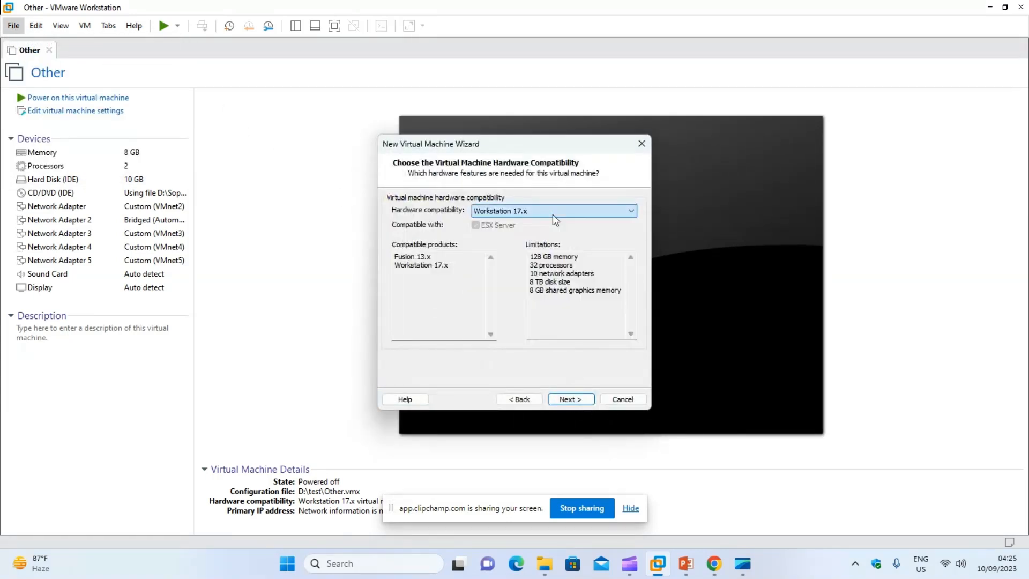
{"action": "left_click", "coordinate": [520, 400]}
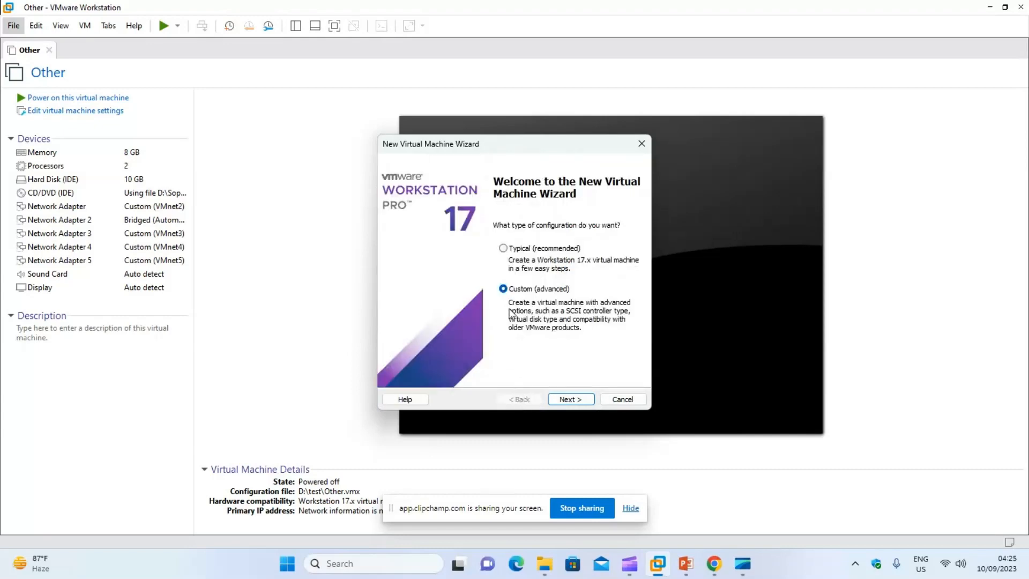
{"action": "left_click", "coordinate": [560, 398]}
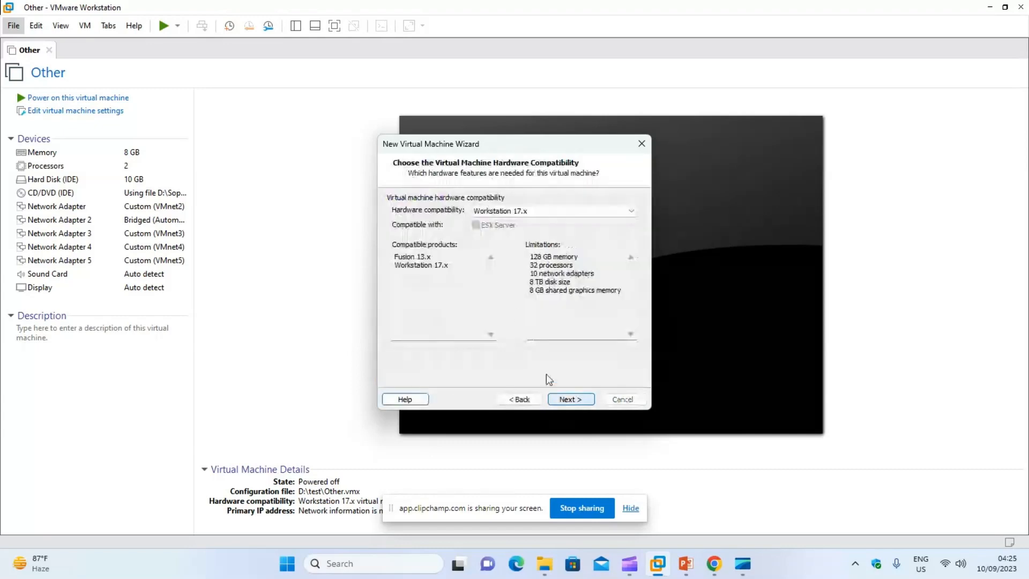
{"action": "left_click", "coordinate": [561, 401]}
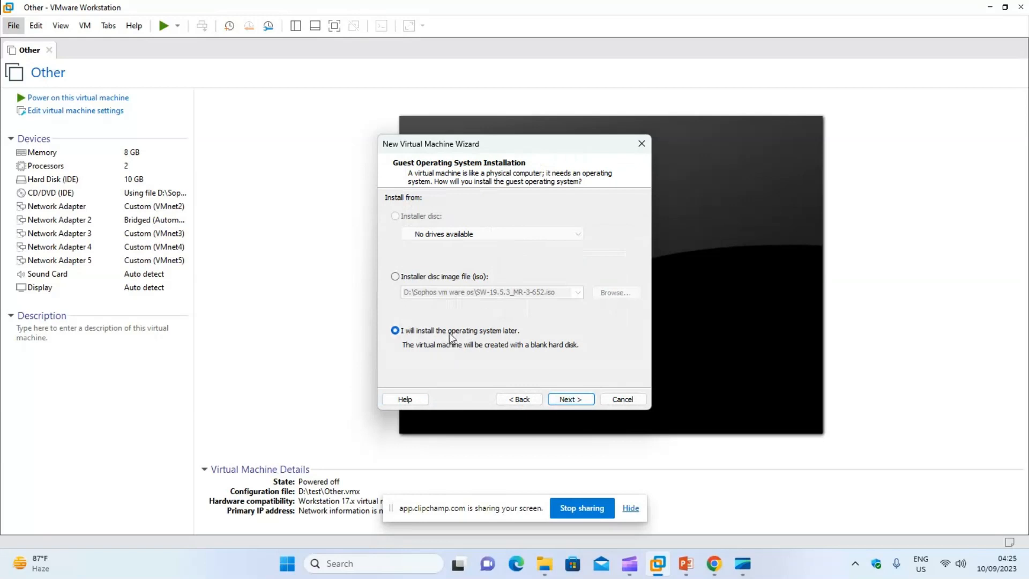
{"action": "left_click", "coordinate": [562, 401]}
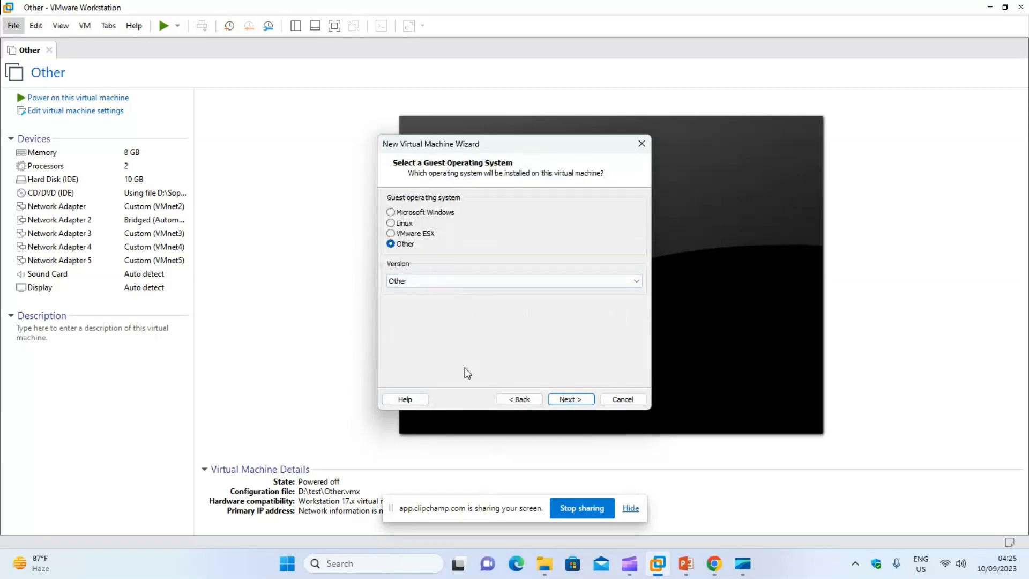
{"action": "left_click", "coordinate": [410, 213]}
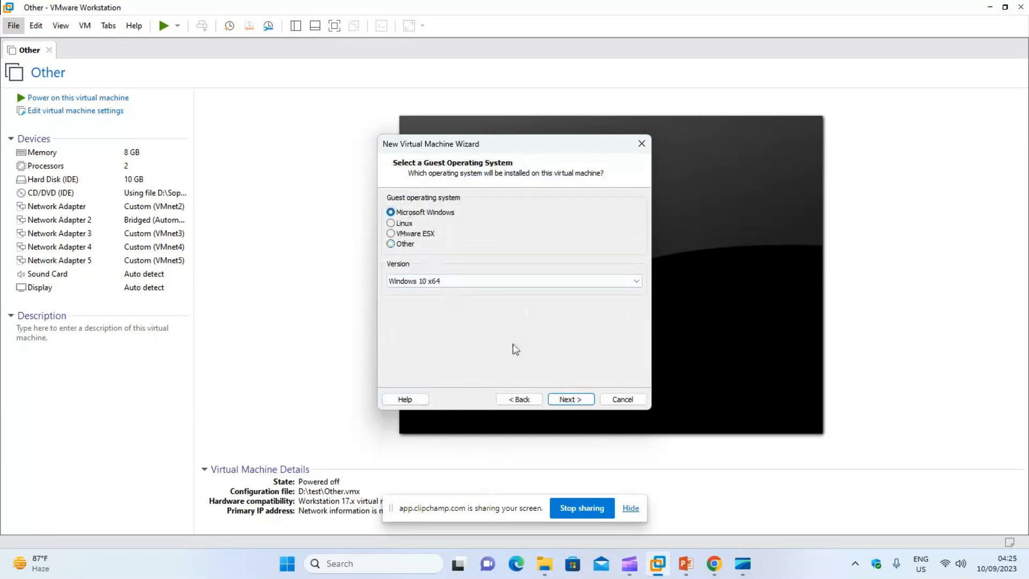
{"action": "left_click", "coordinate": [557, 399]}
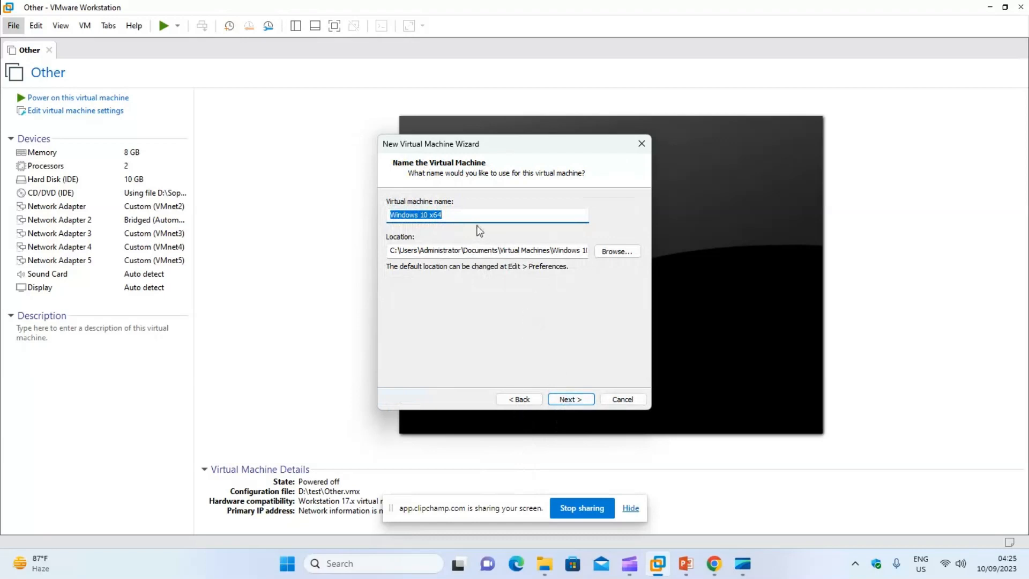
Step: Name the new virtual machine test_window
{"action": "left_click_drag", "start_coordinate": [468, 215], "coordinate": [378, 210]}
{"action": "type", "text": "tes"}
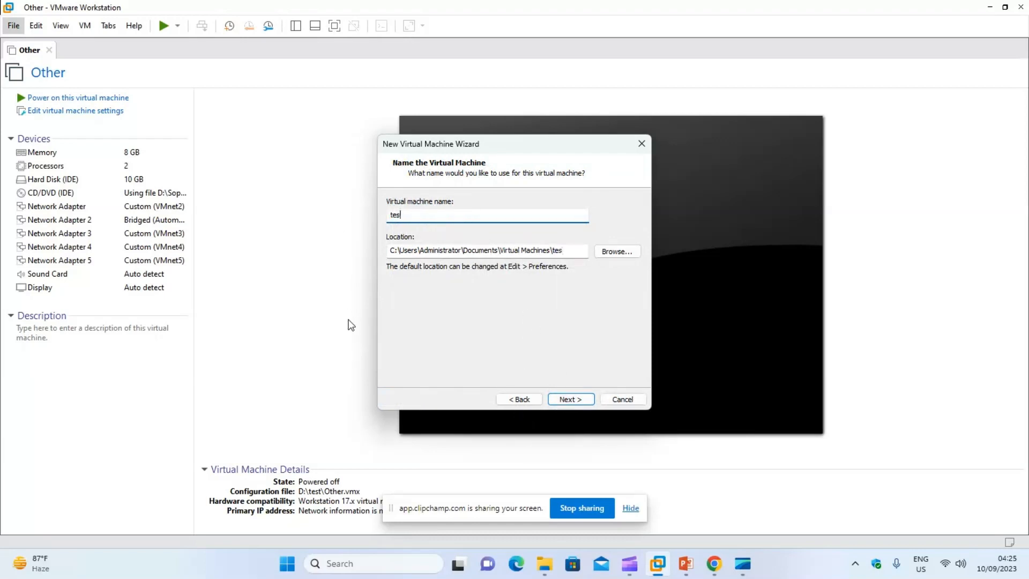
{"action": "type", "text": "twim"}
{"action": "key", "text": "BackSpace"}
{"action": "type", "text": "_window"}
Step: Set the VM location to a new folder created on New Volume (D:)
{"action": "left_click", "coordinate": [617, 252]}
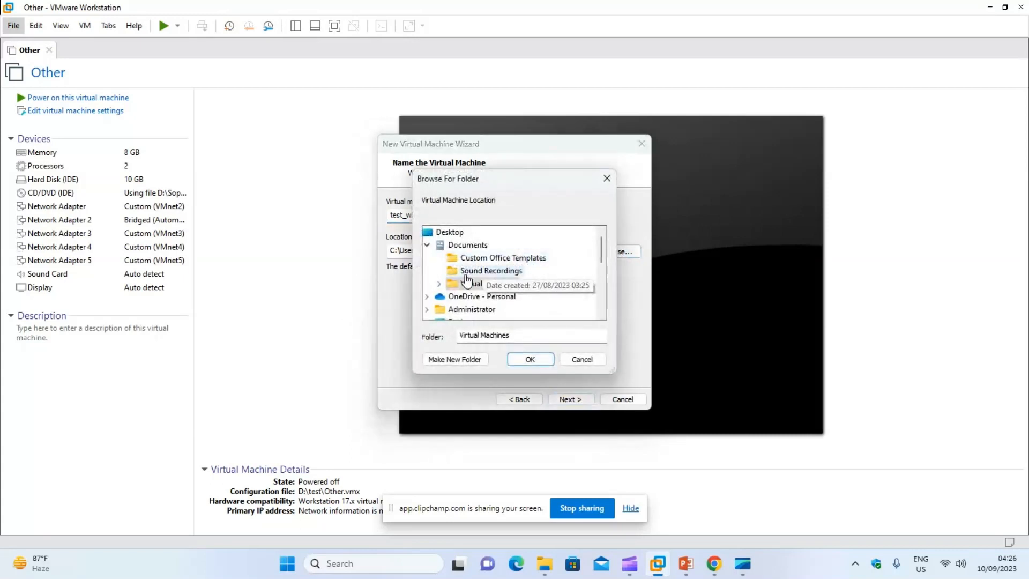
{"action": "scroll", "coordinate": [465, 288], "scroll_direction": "down", "scroll_amount": 3}
{"action": "scroll", "coordinate": [466, 307], "scroll_direction": "down", "scroll_amount": 1}
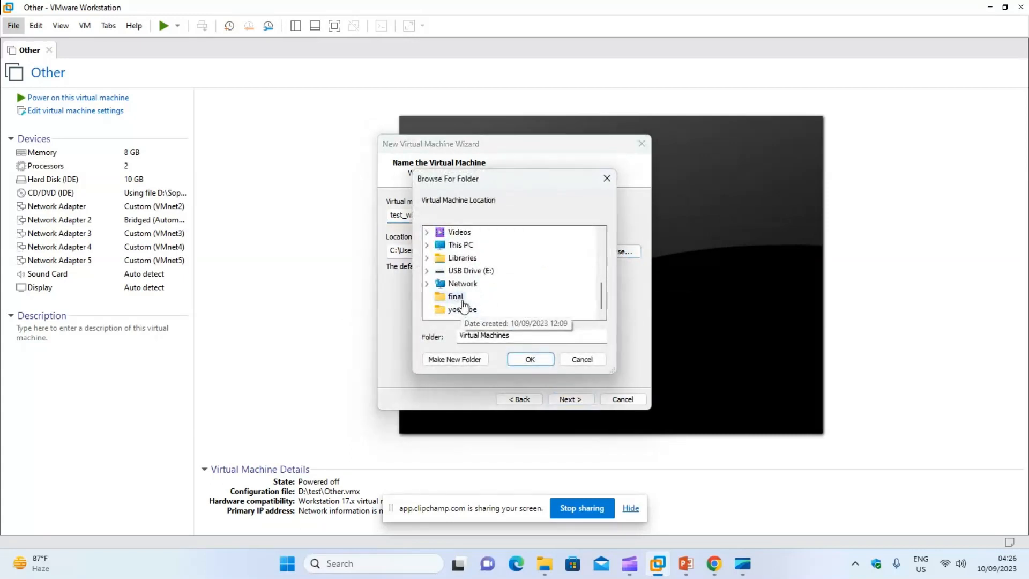
{"action": "scroll", "coordinate": [466, 301], "scroll_direction": "up", "scroll_amount": 2}
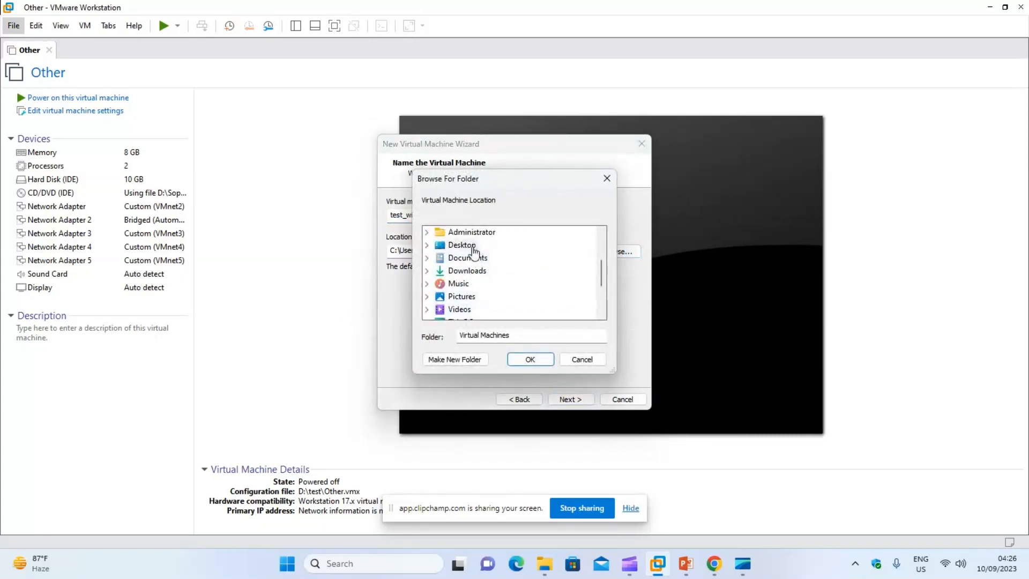
{"action": "scroll", "coordinate": [462, 283], "scroll_direction": "down", "scroll_amount": 1}
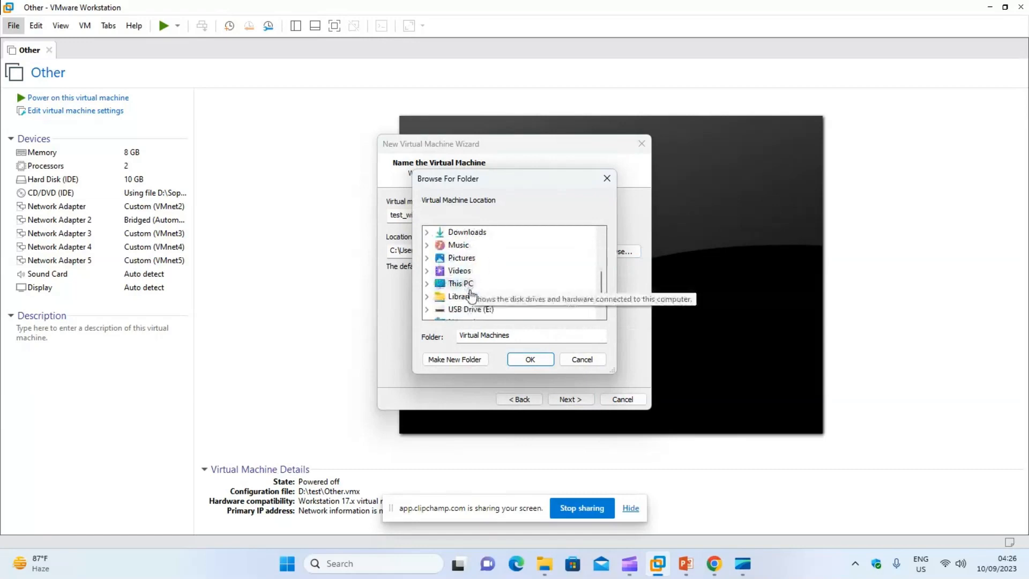
{"action": "double_click", "coordinate": [459, 284]}
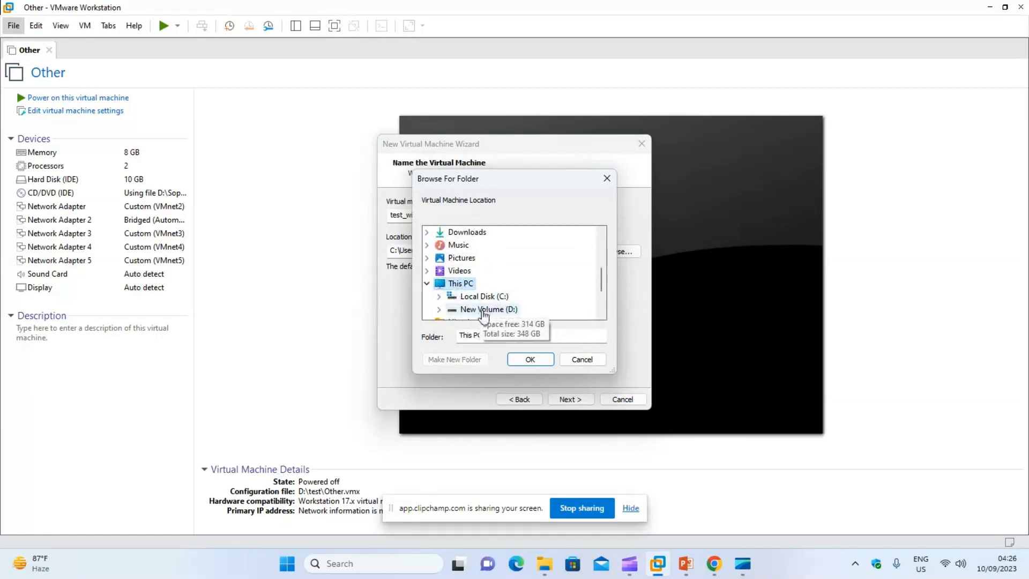
{"action": "double_click", "coordinate": [478, 309]}
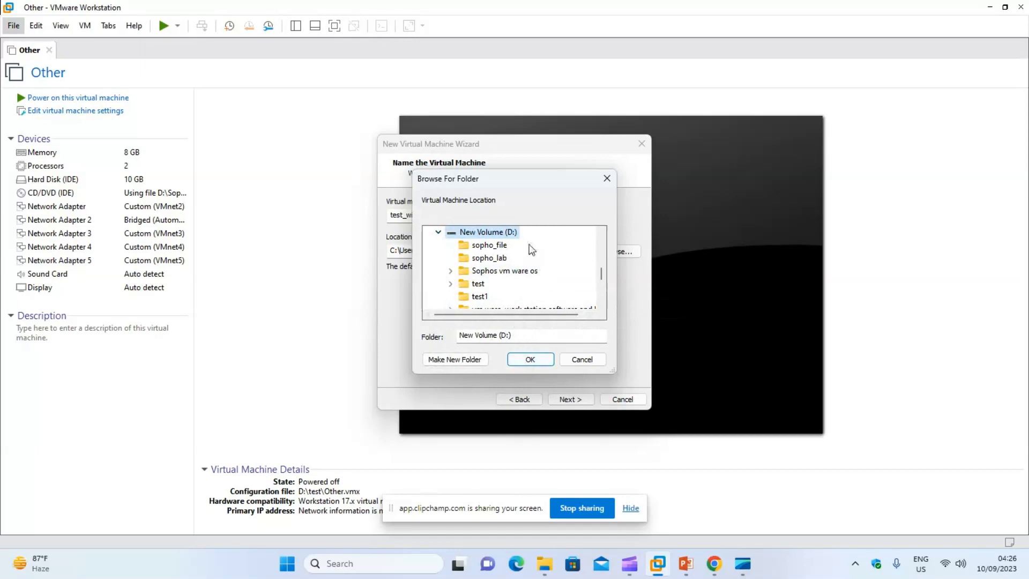
{"action": "right_click", "coordinate": [510, 236]}
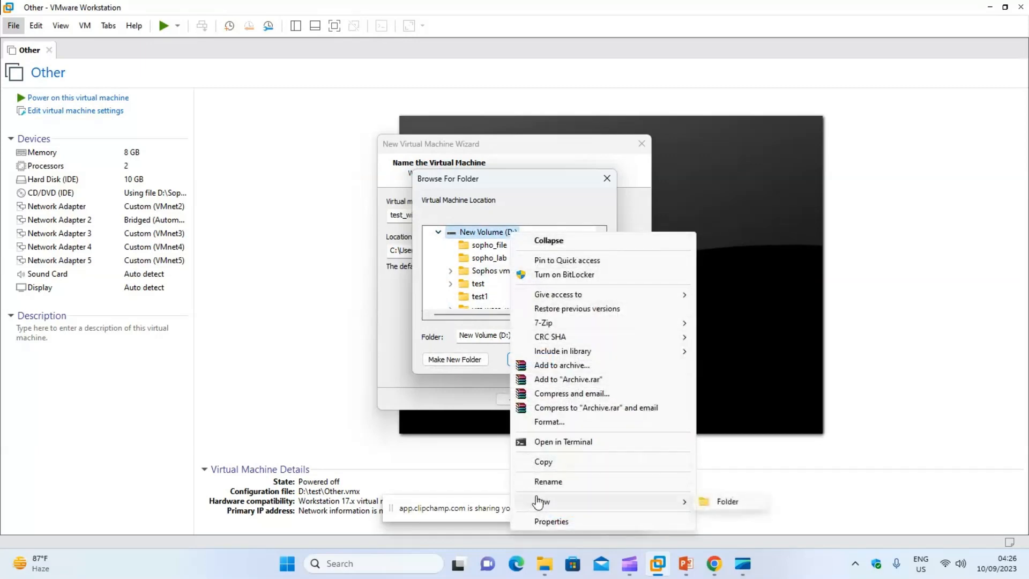
{"action": "mouse_move", "coordinate": [687, 506]}
{"action": "left_click", "coordinate": [721, 502]}
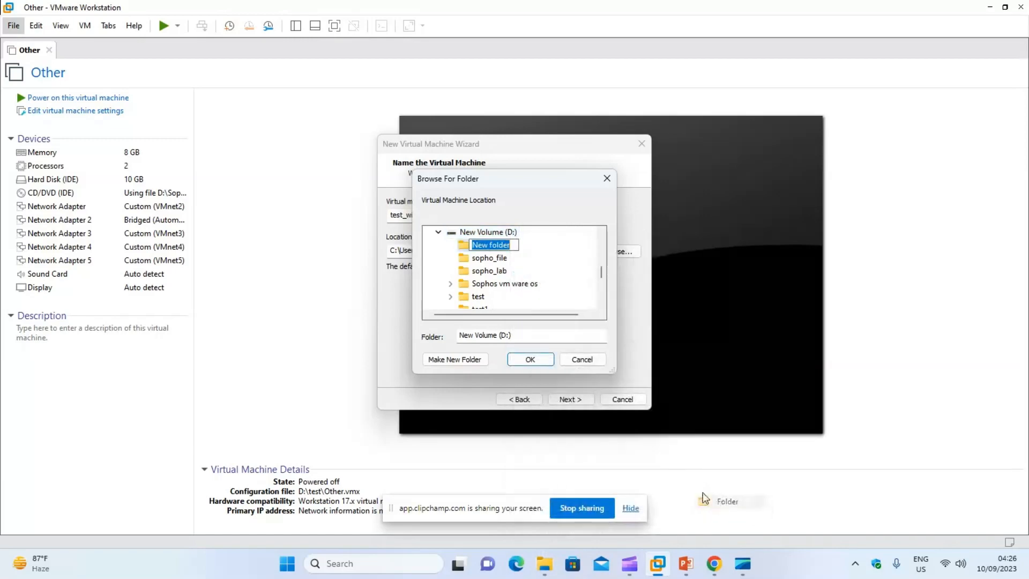
{"action": "type", "text": "test"}
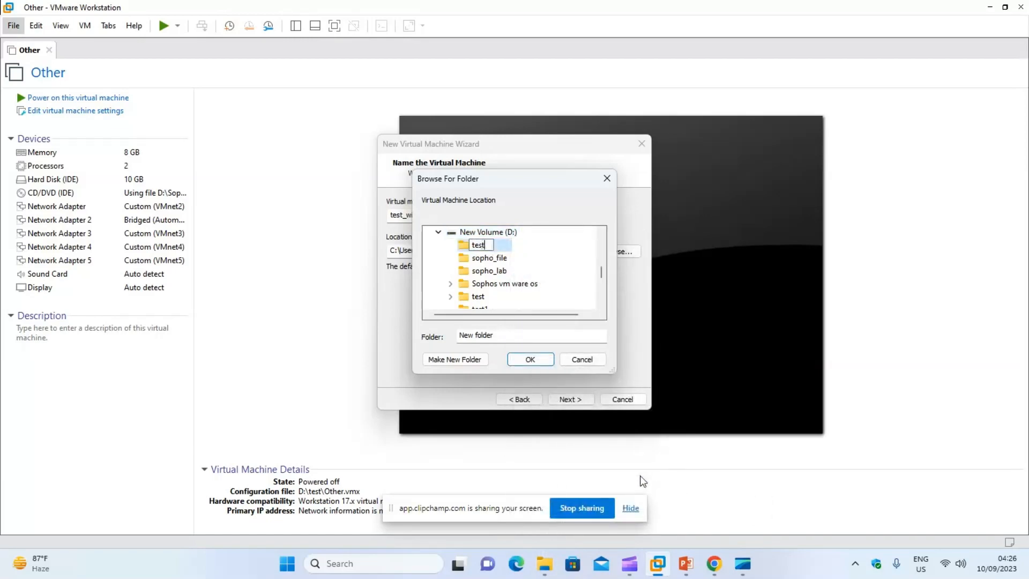
{"action": "type", "text": " window"}
{"action": "left_click", "coordinate": [524, 360]}
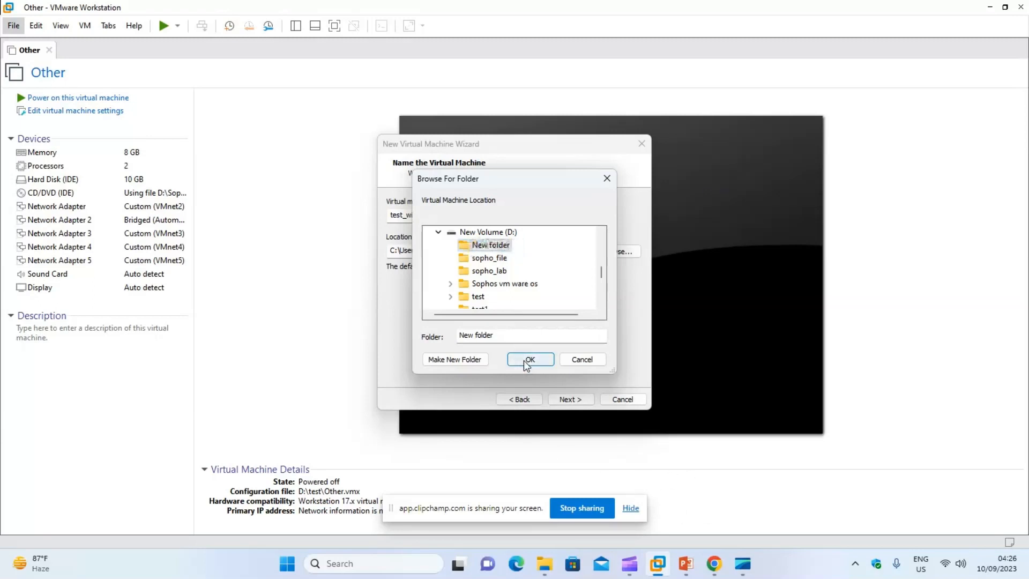
Step: Select BIOS firmware, set 2 cores per processor, and raise the VM's memory
{"action": "left_click", "coordinate": [571, 399]}
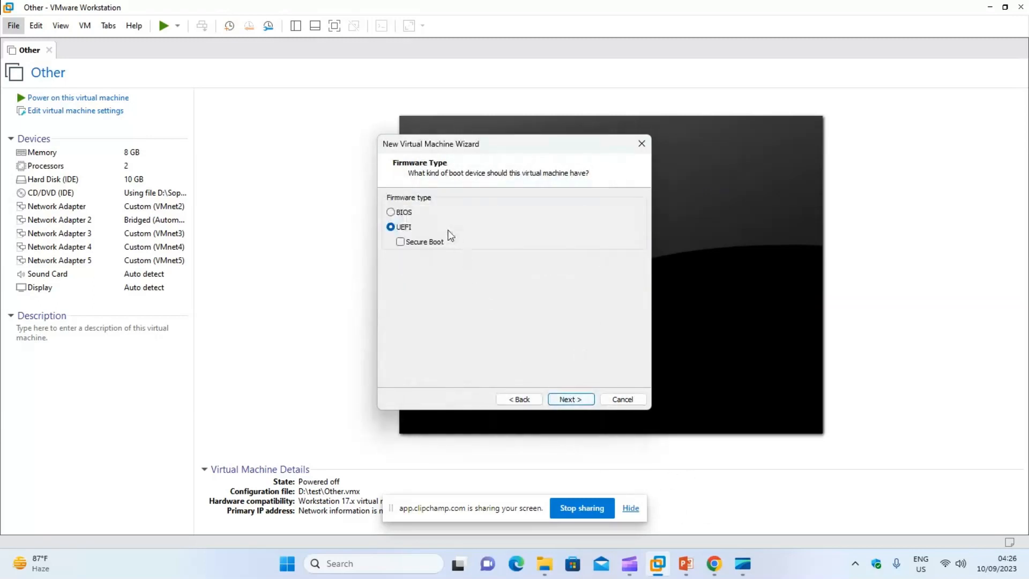
{"action": "left_click", "coordinate": [403, 214]}
{"action": "left_click", "coordinate": [572, 395]}
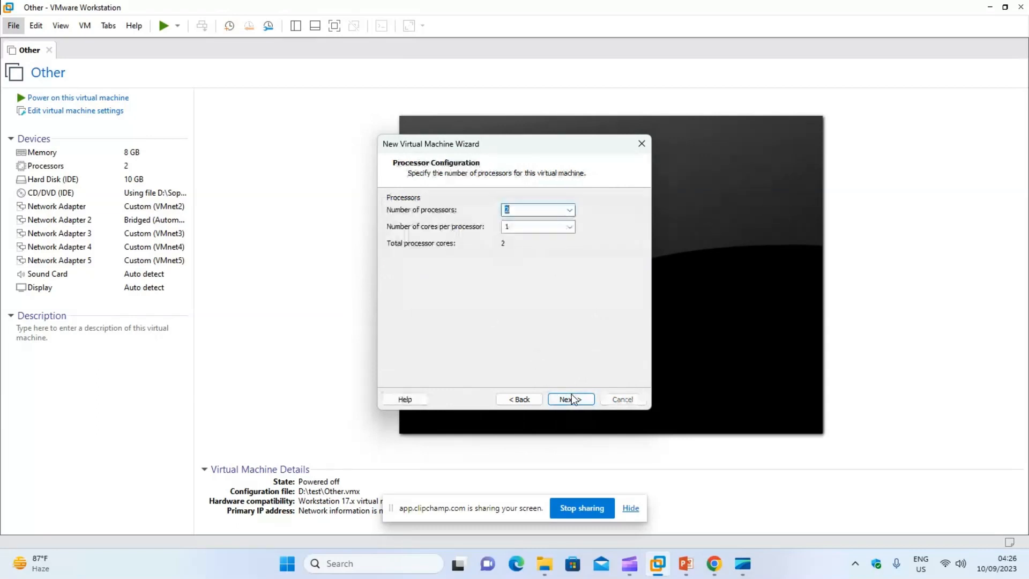
{"action": "left_click", "coordinate": [530, 225]}
{"action": "type", "text": "2"}
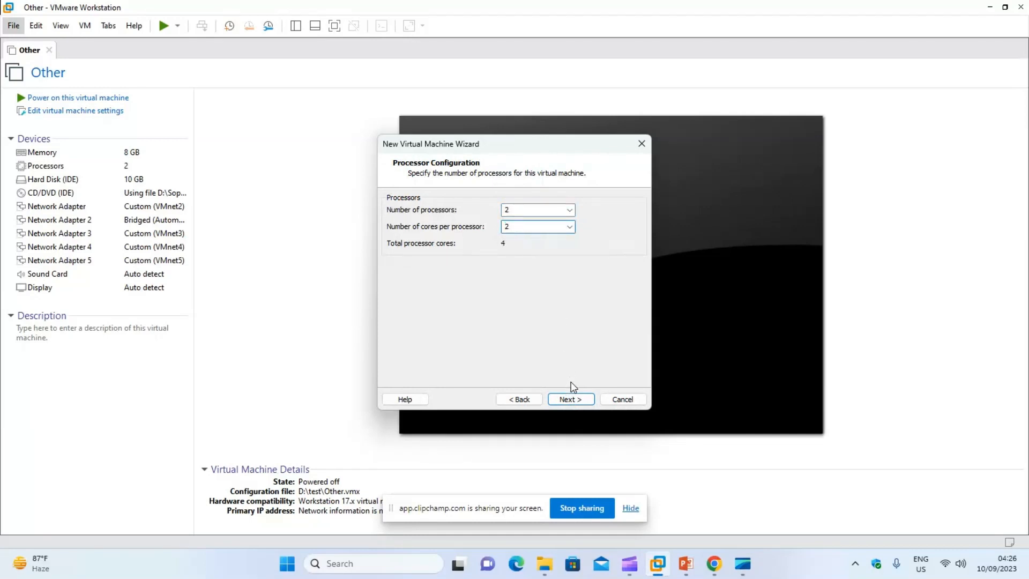
{"action": "left_click", "coordinate": [572, 399]}
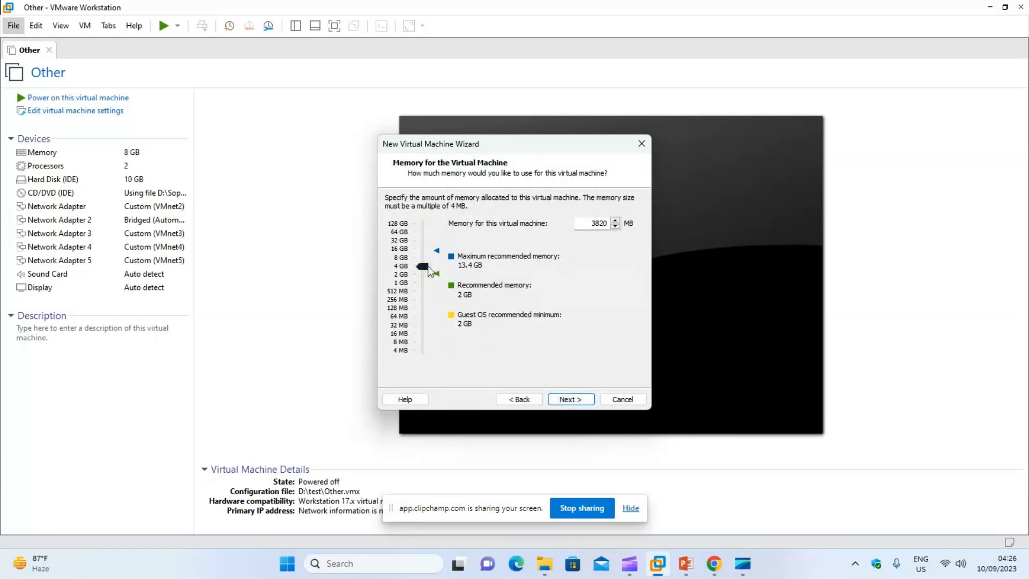
{"action": "left_click_drag", "start_coordinate": [425, 267], "coordinate": [428, 262]}
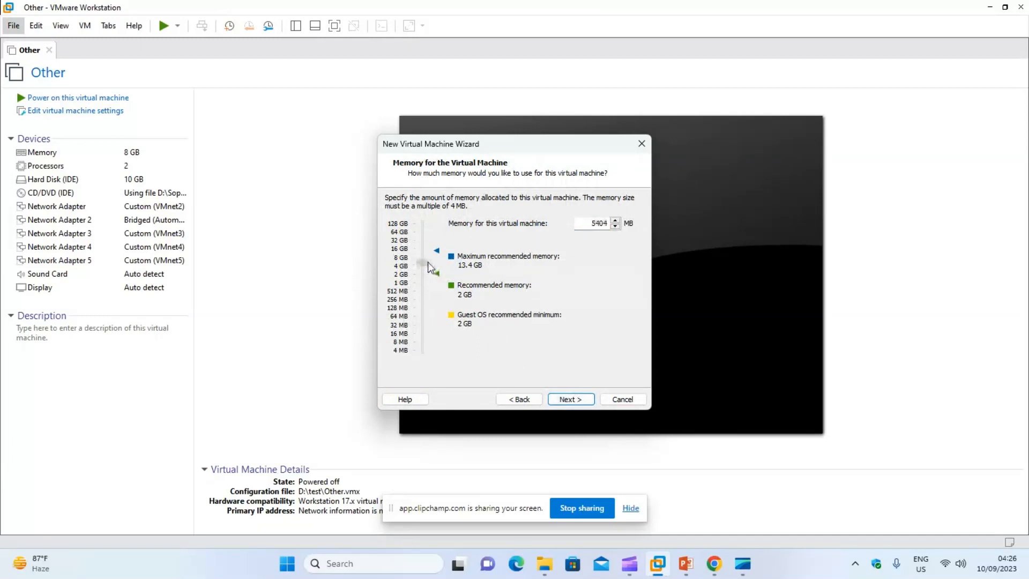
Step: Keep NAT, LSI Logic SAS and NVMe, and create a new 20 GB single-file virtual disk
{"action": "left_click", "coordinate": [574, 403]}
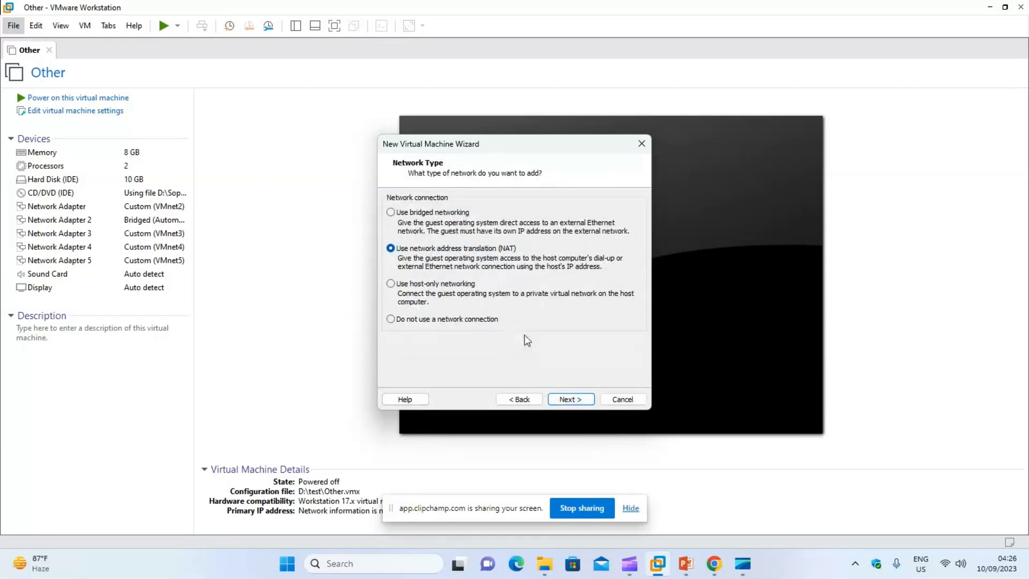
{"action": "left_click", "coordinate": [585, 403]}
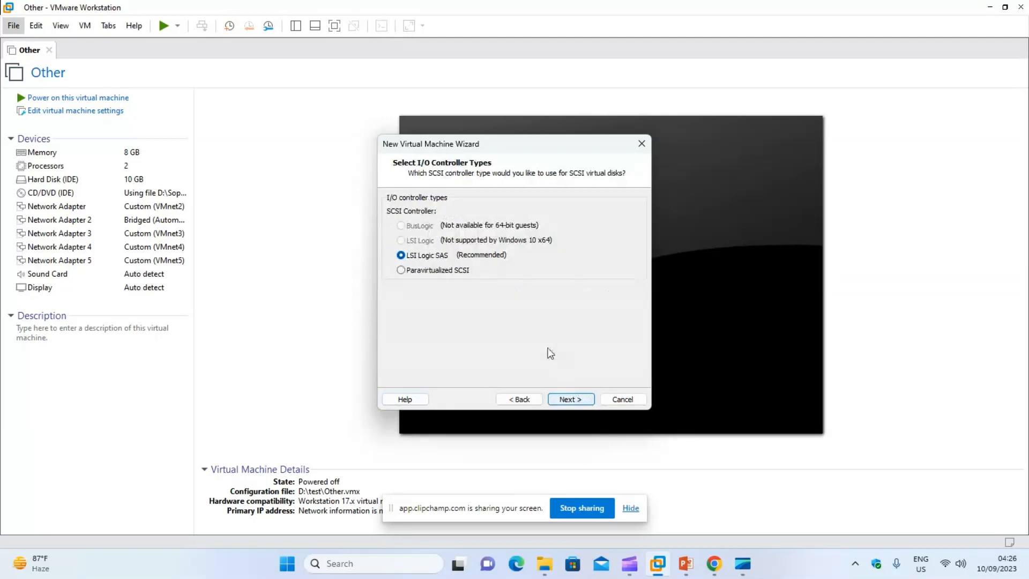
{"action": "left_click", "coordinate": [568, 400]}
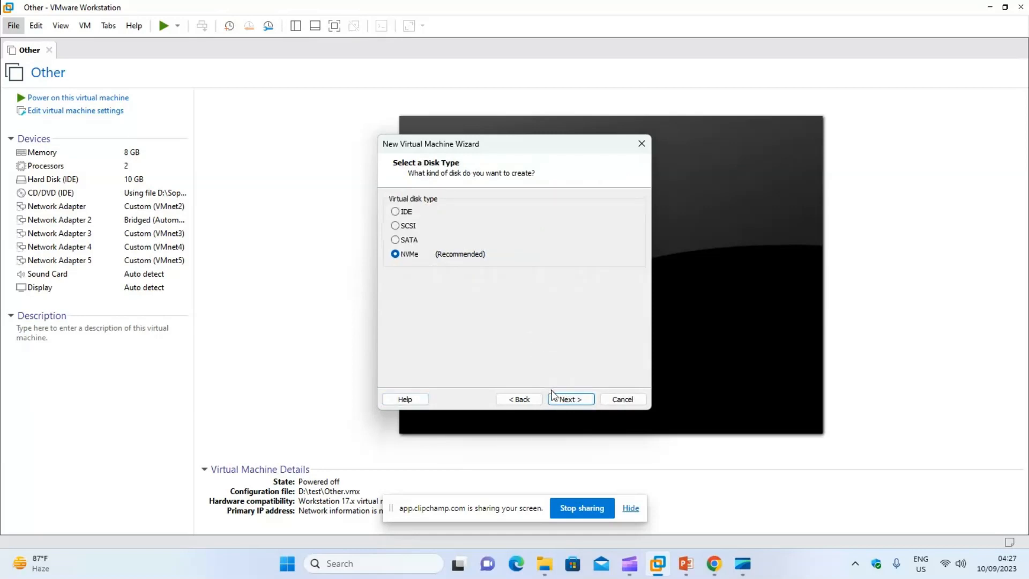
{"action": "left_click", "coordinate": [568, 399]}
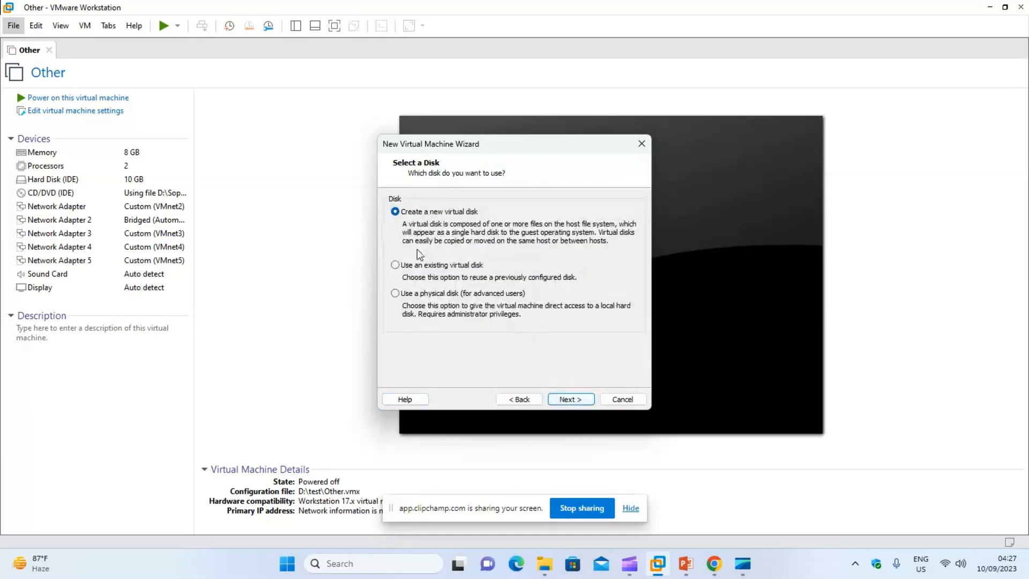
{"action": "left_click", "coordinate": [422, 265]}
{"action": "left_click", "coordinate": [416, 215]}
{"action": "left_click", "coordinate": [585, 399]}
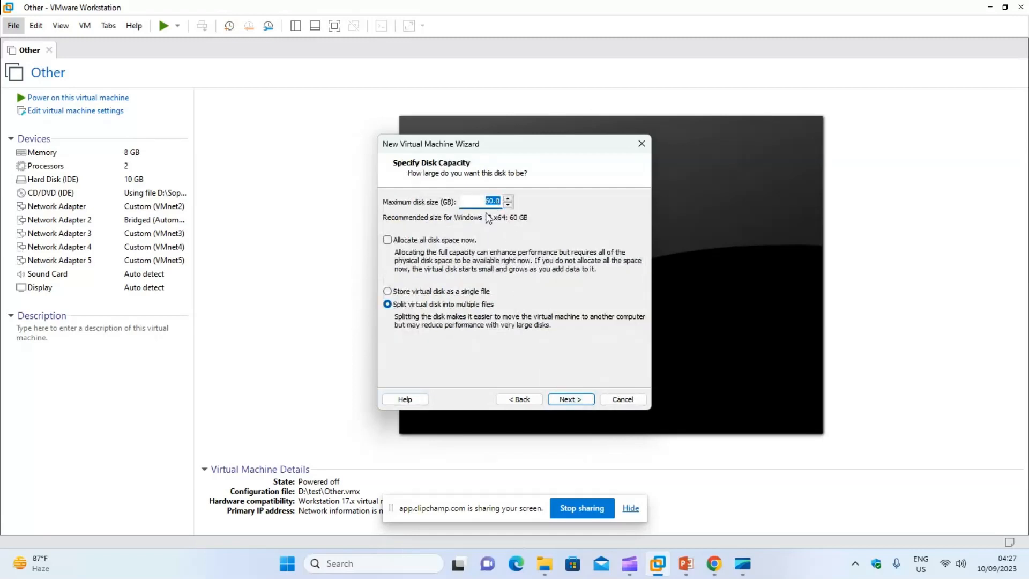
{"action": "type", "text": "20"}
{"action": "left_click", "coordinate": [387, 291]}
{"action": "left_click", "coordinate": [570, 400]}
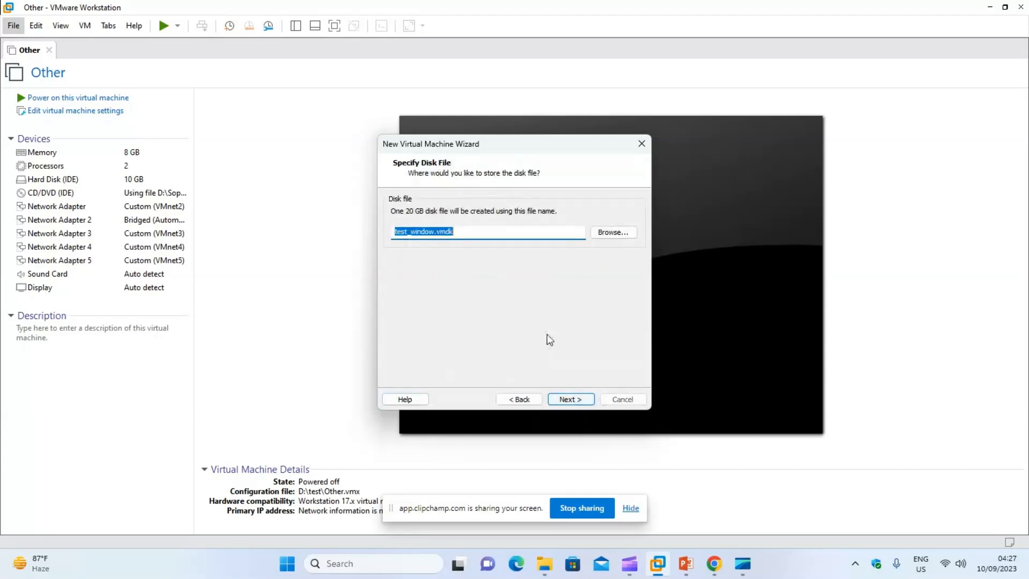
{"action": "left_click", "coordinate": [605, 234]}
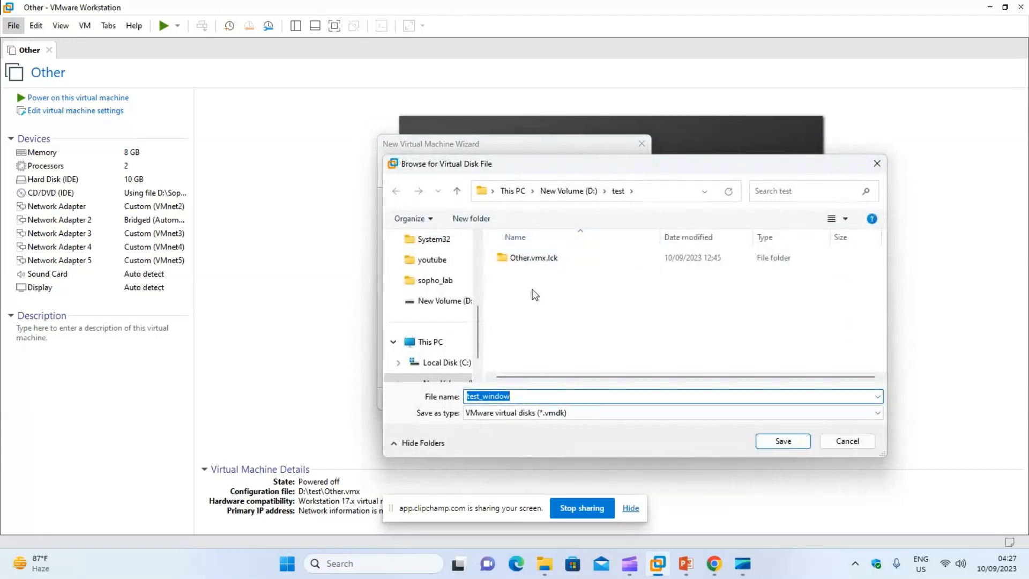
Step: Store test_window.vmdk in a new D:\win_vM_FILE folder and reach the ready-to-create summary
{"action": "scroll", "coordinate": [480, 360], "scroll_direction": "down", "scroll_amount": 2}
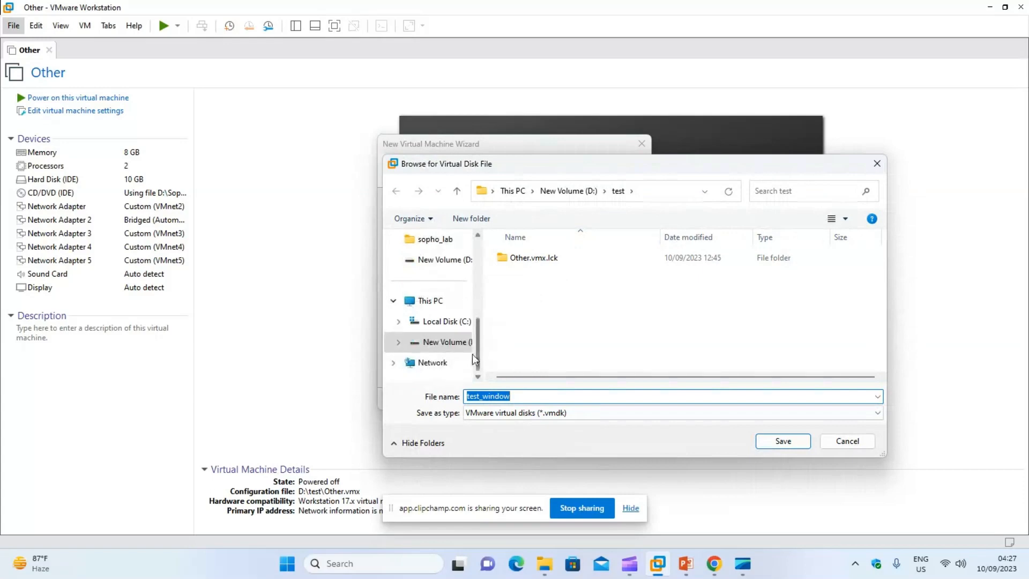
{"action": "left_click", "coordinate": [450, 343]}
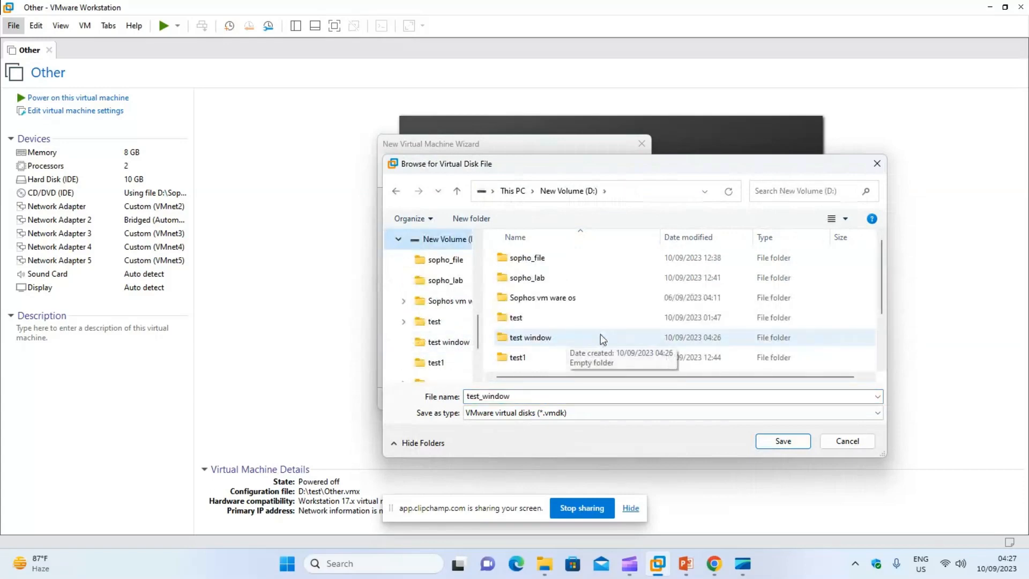
{"action": "right_click", "coordinate": [832, 339]}
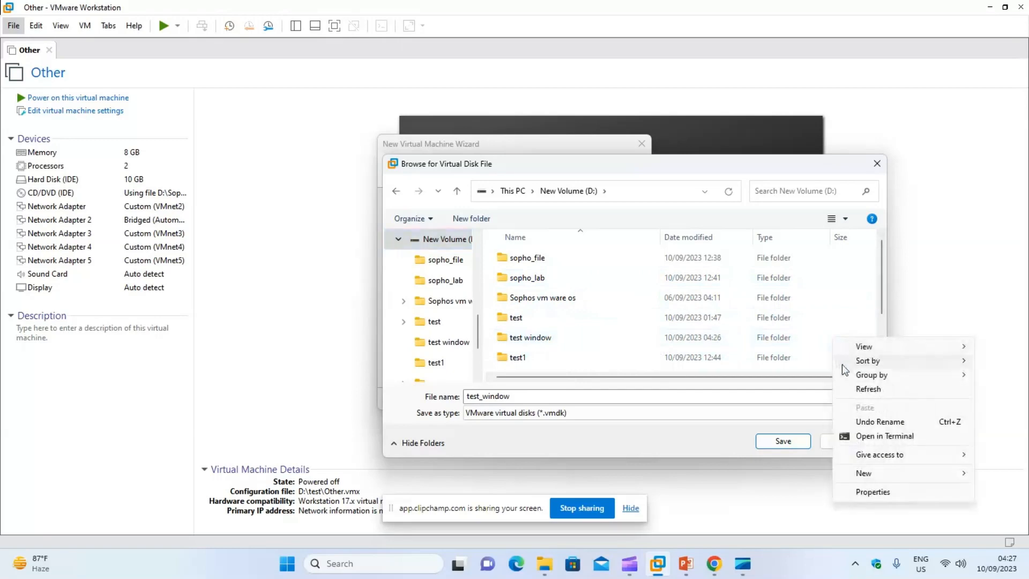
{"action": "mouse_move", "coordinate": [864, 473]}
{"action": "left_click", "coordinate": [678, 323]}
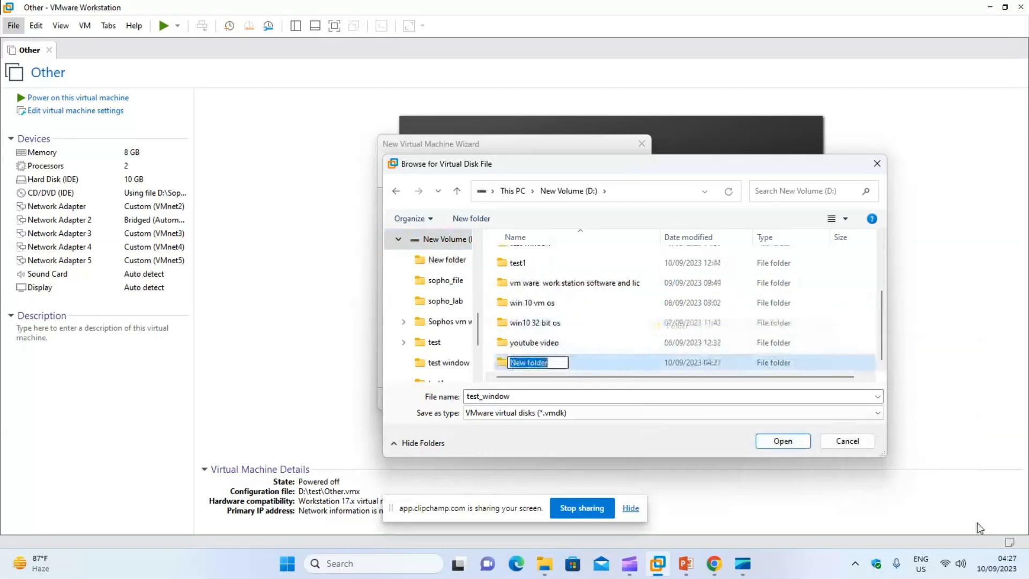
{"action": "type", "text": "win"}
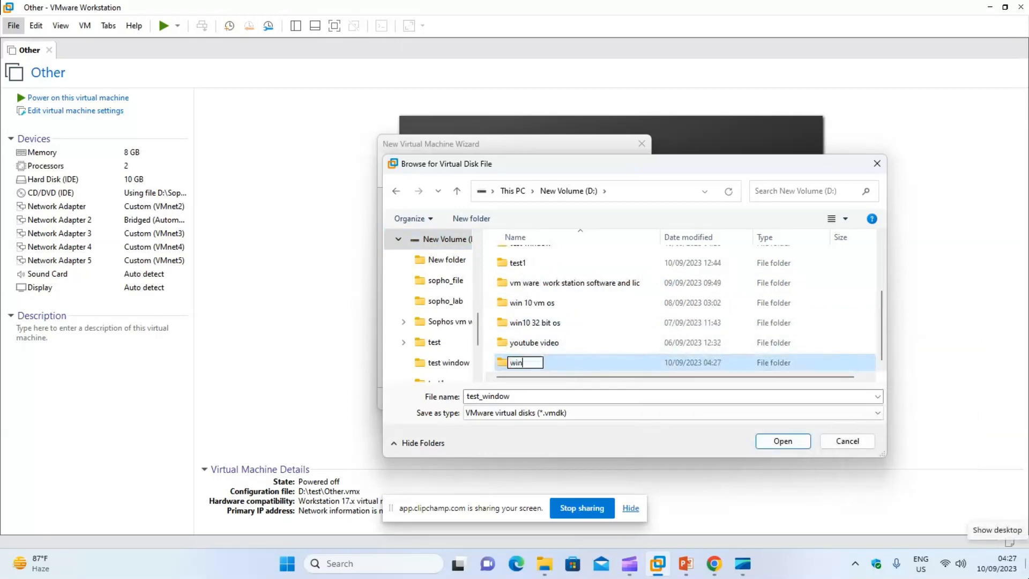
{"action": "type", "text": "_vM_FILE"}
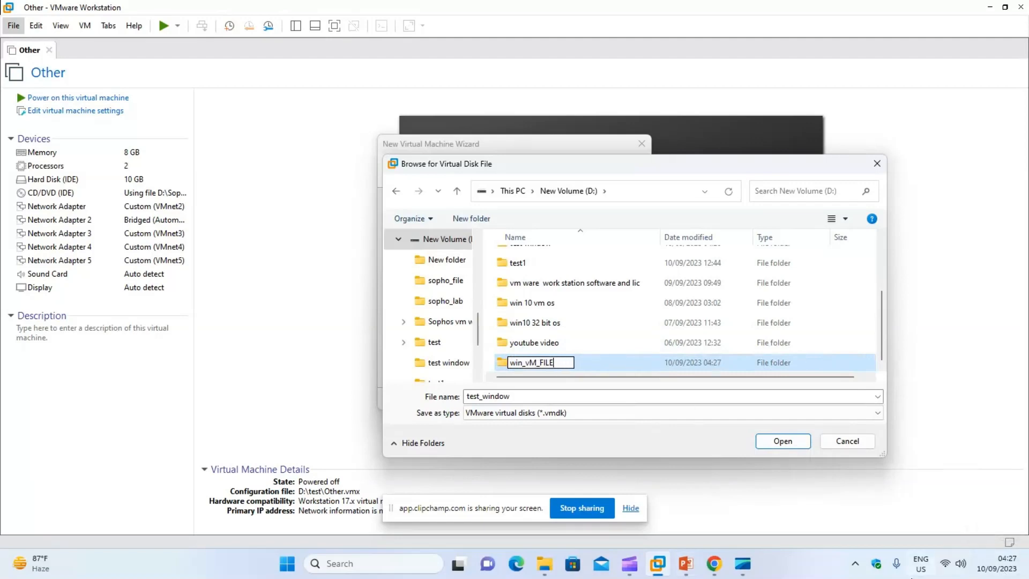
{"action": "key", "text": "Return"}
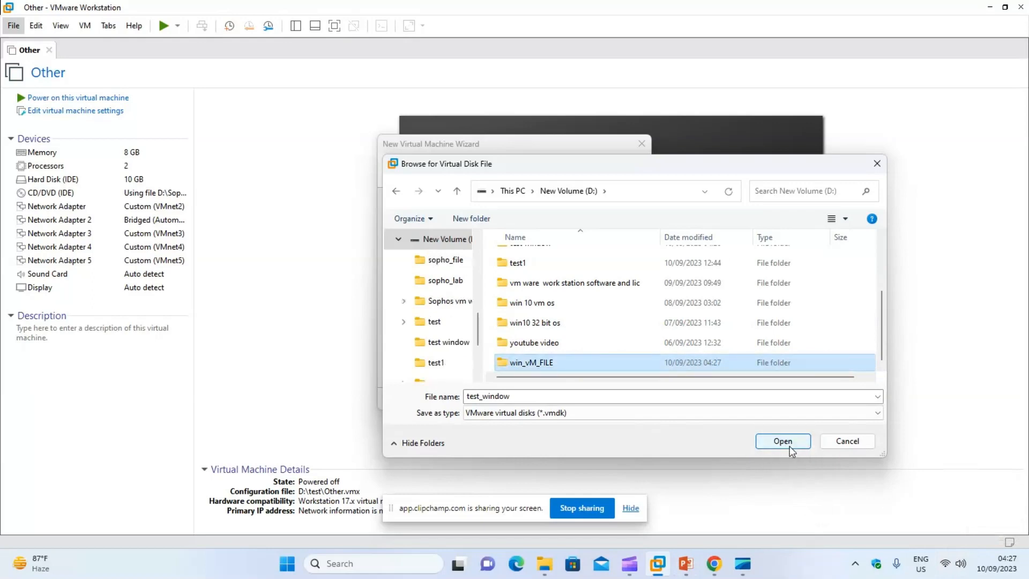
{"action": "left_click", "coordinate": [790, 450]}
{"action": "left_click", "coordinate": [798, 447]}
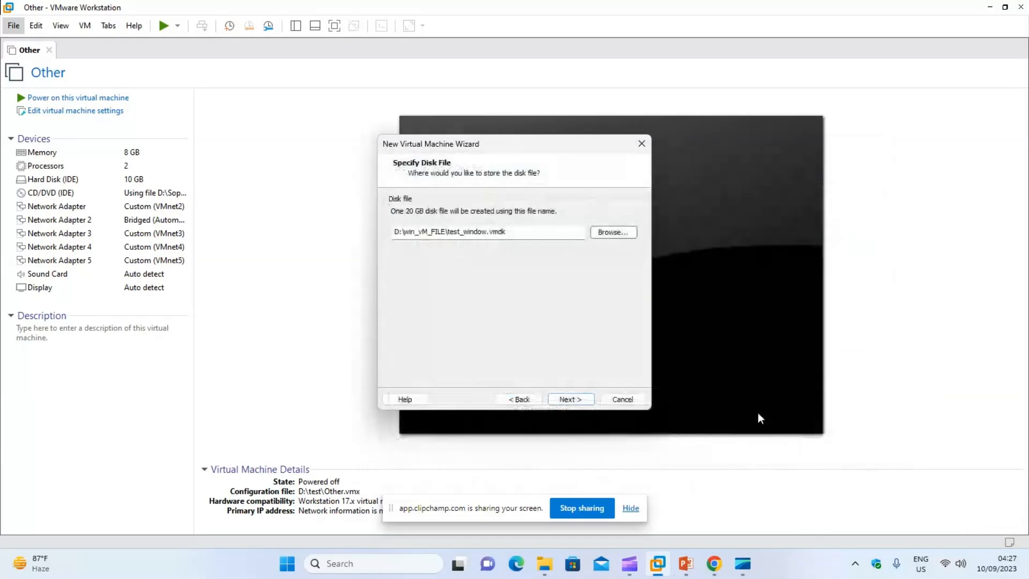
{"action": "left_click", "coordinate": [570, 399]}
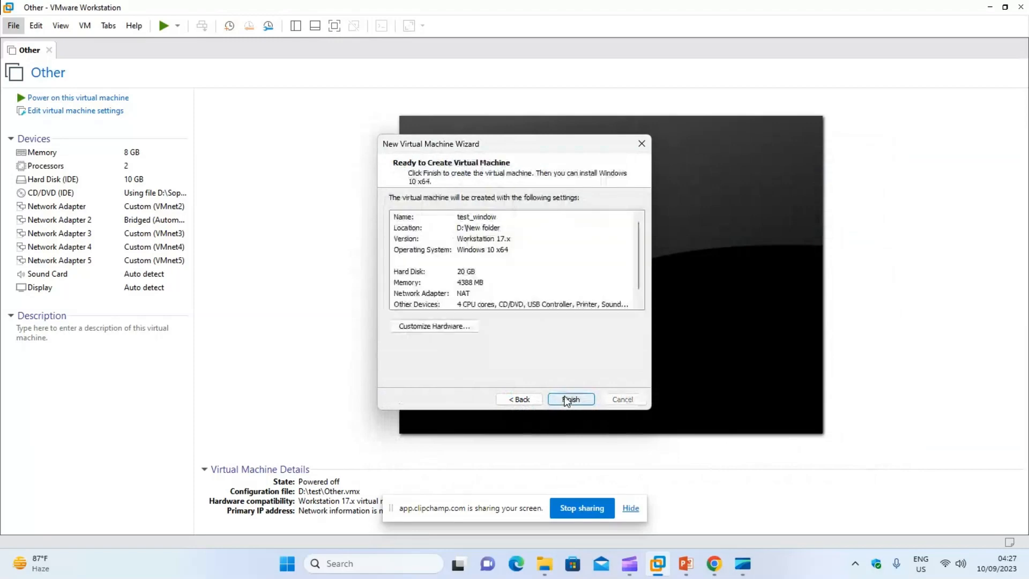
Step: Attach the Windows 64 ISO image to the new VM's CD/DVD drive
{"action": "left_click", "coordinate": [443, 328]}
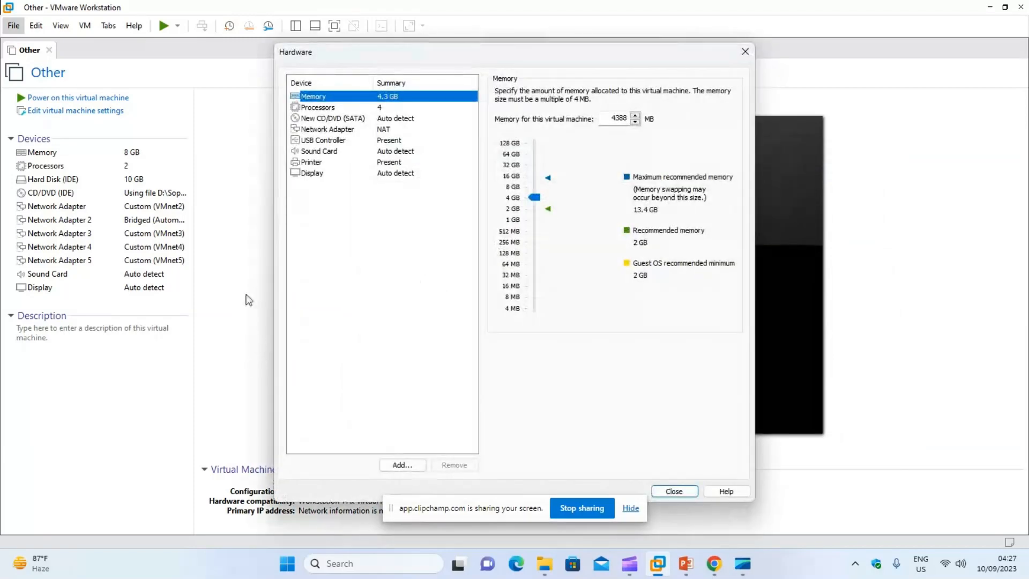
{"action": "left_click", "coordinate": [321, 119]}
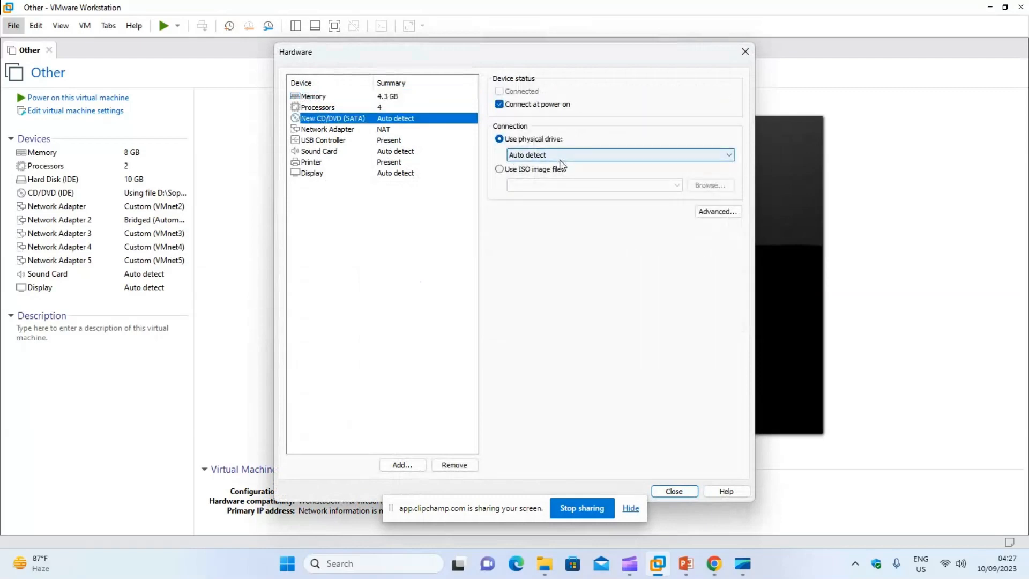
{"action": "left_click", "coordinate": [525, 170]}
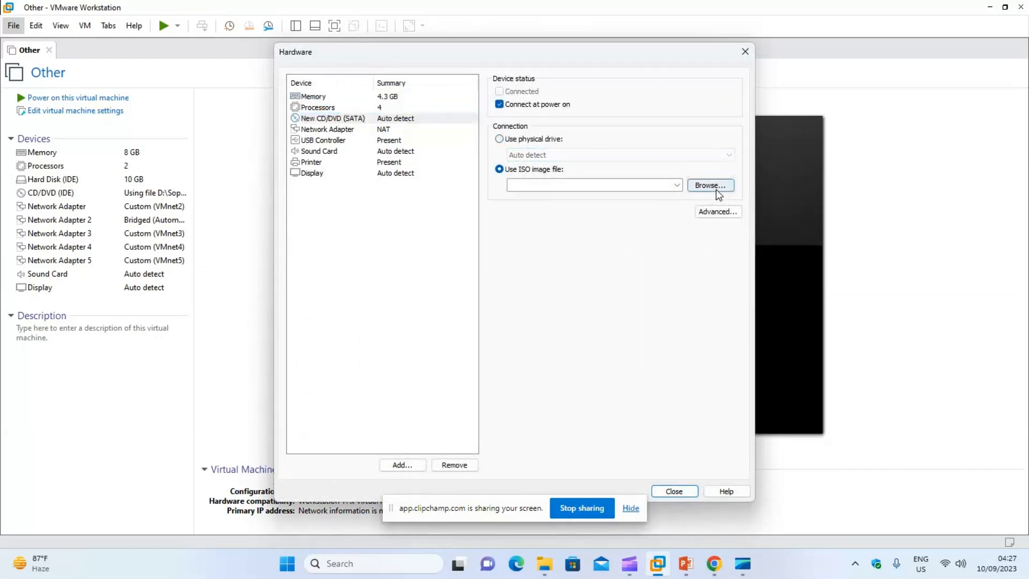
{"action": "left_click", "coordinate": [716, 188]}
{"action": "scroll", "coordinate": [373, 249], "scroll_direction": "down", "scroll_amount": 1}
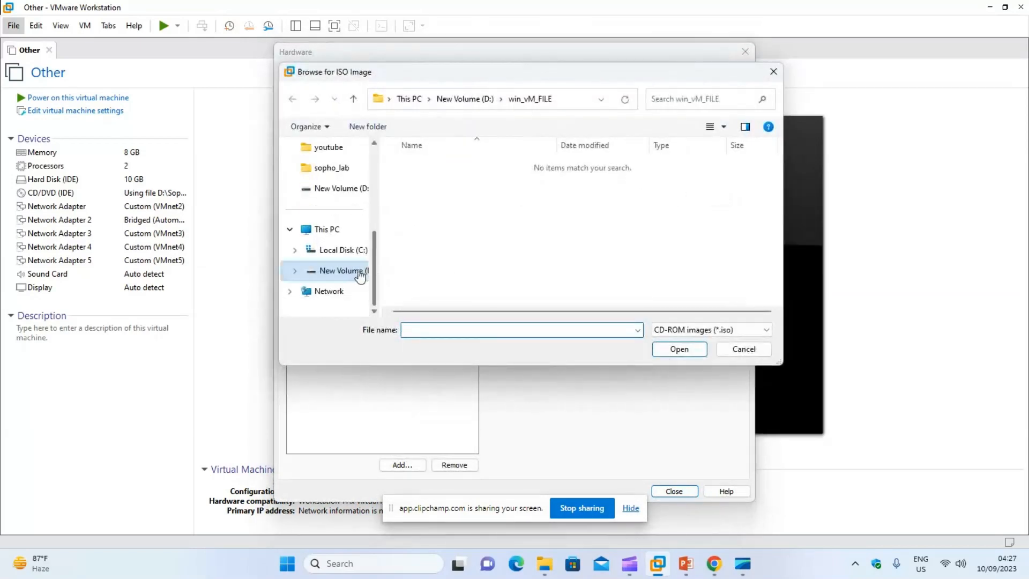
{"action": "left_click", "coordinate": [355, 271]}
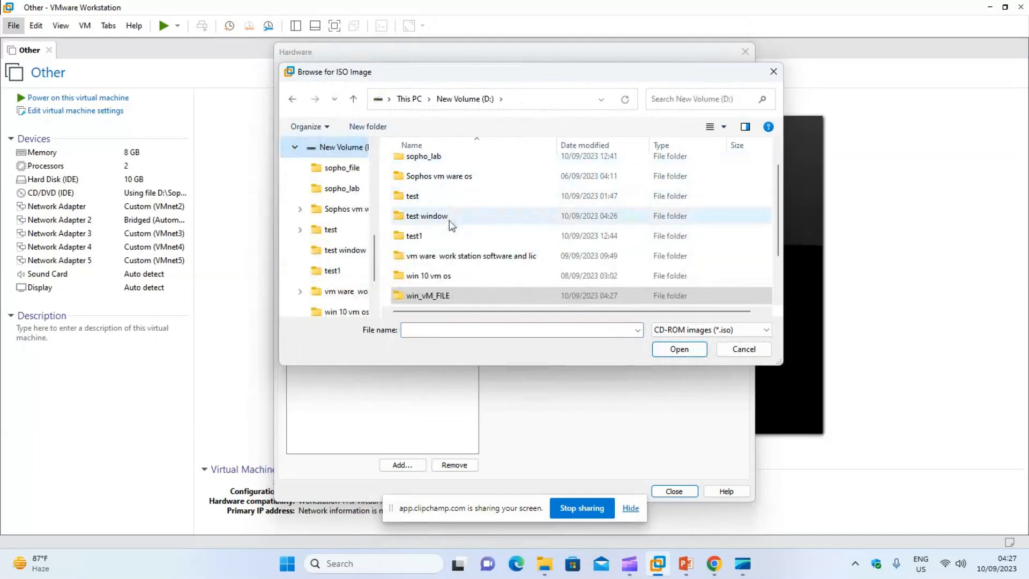
{"action": "double_click", "coordinate": [455, 275]}
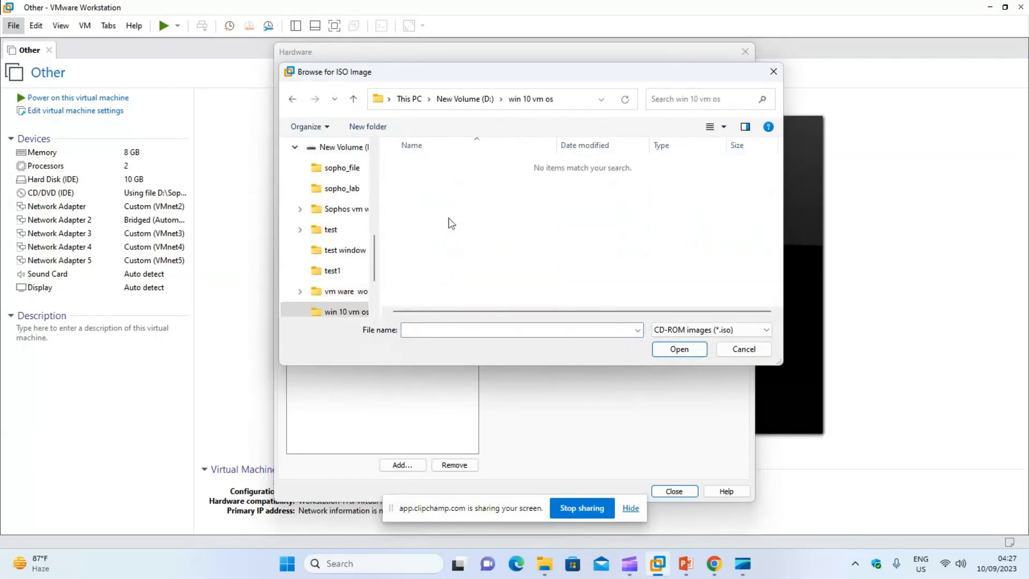
{"action": "left_click", "coordinate": [292, 100]}
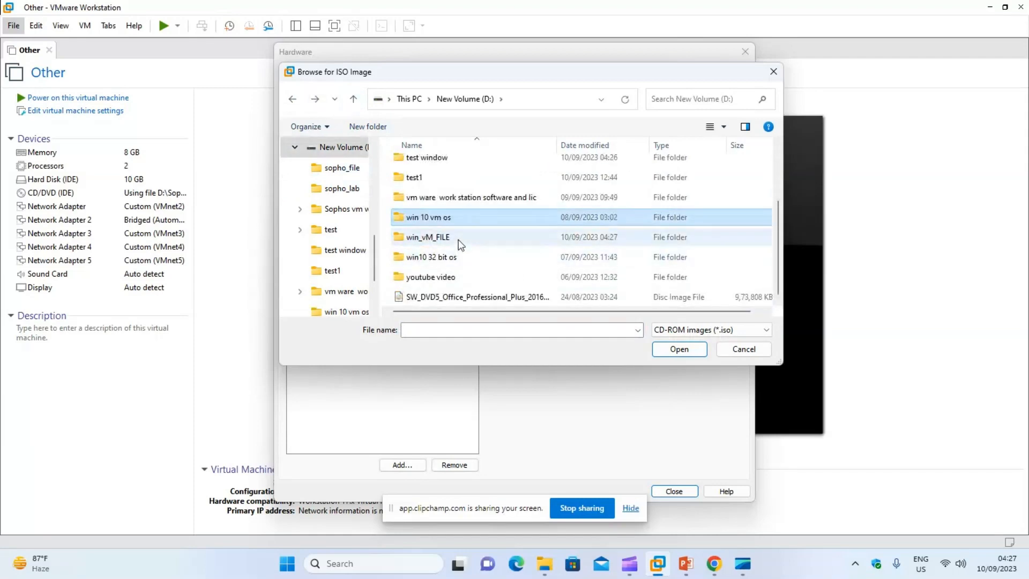
{"action": "double_click", "coordinate": [455, 258]}
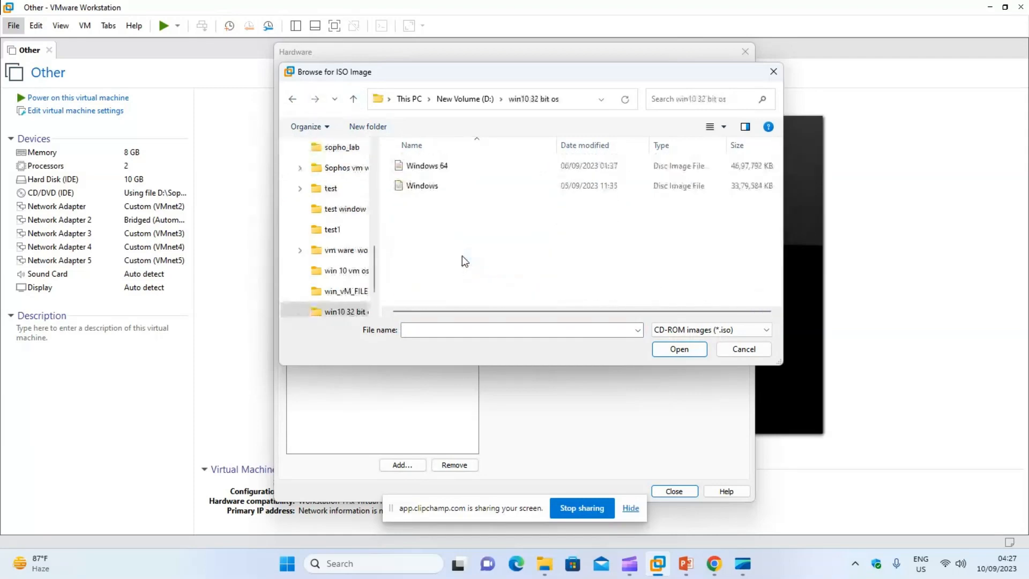
{"action": "left_click", "coordinate": [446, 167]}
{"action": "left_click", "coordinate": [703, 352]}
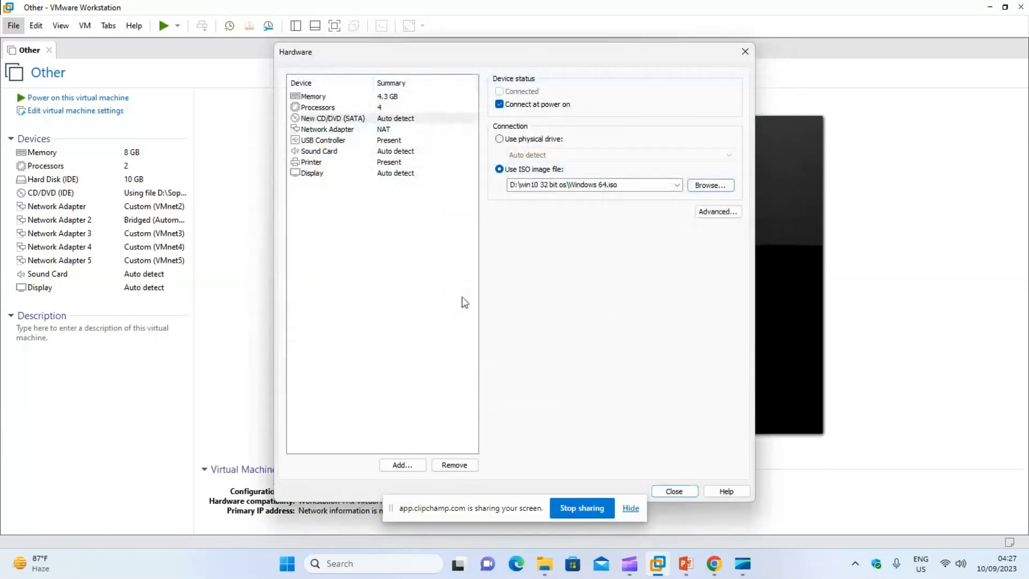
Step: Put the VM's network adapter on Custom VMnet2 (Host-only)
{"action": "left_click", "coordinate": [310, 128]}
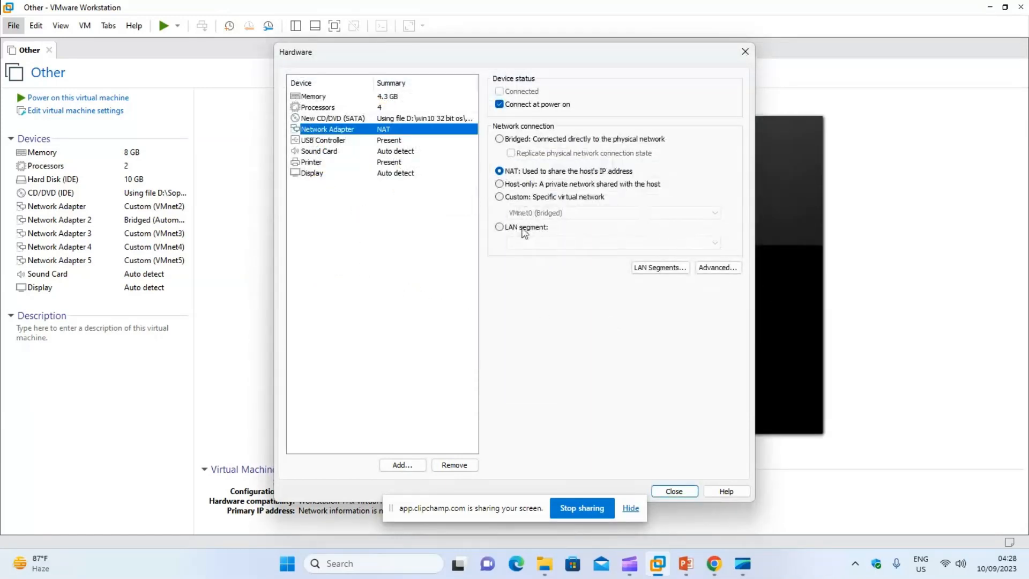
{"action": "left_click", "coordinate": [500, 196]}
{"action": "left_click", "coordinate": [565, 212]}
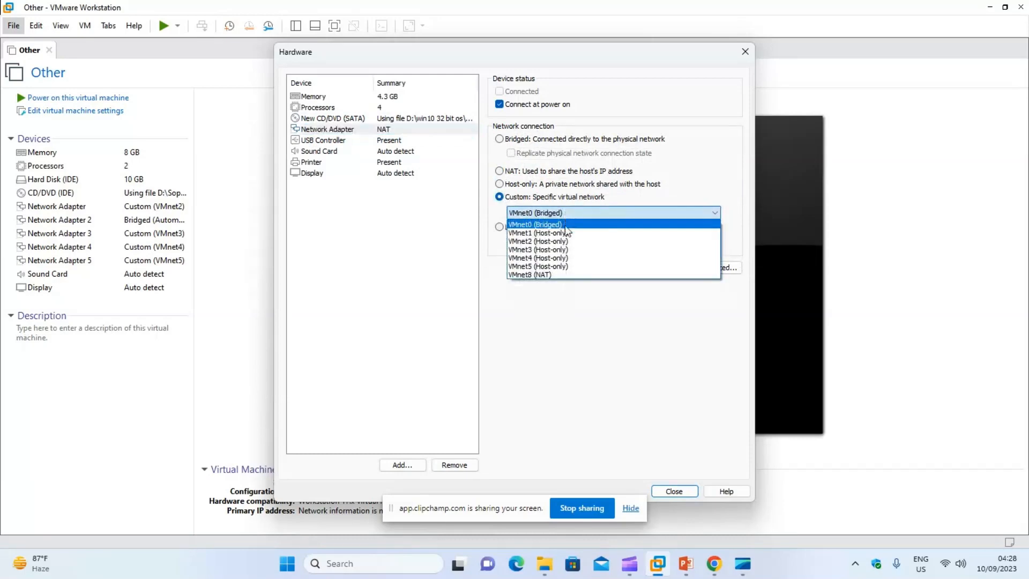
{"action": "left_click", "coordinate": [561, 241]}
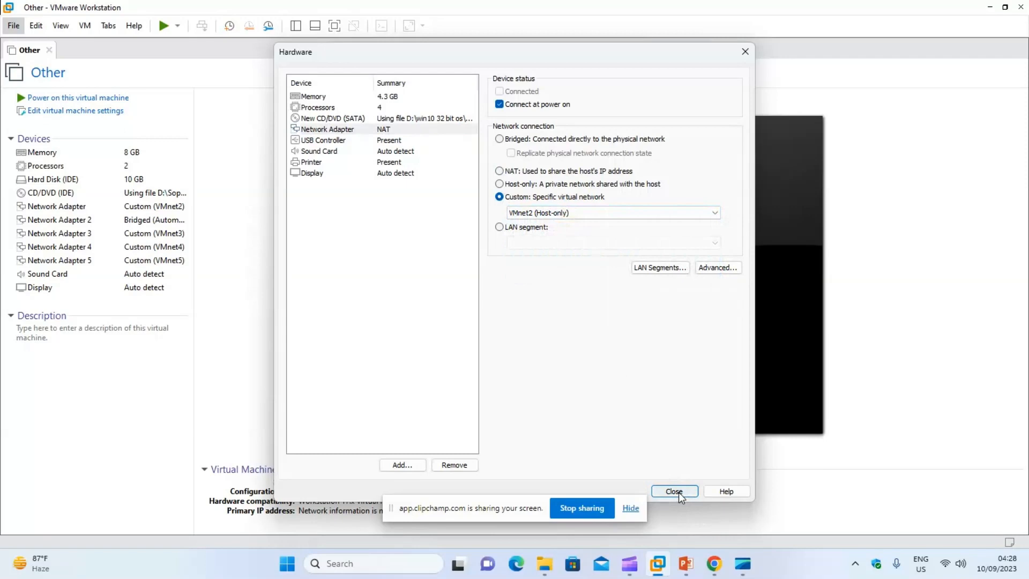
{"action": "left_click", "coordinate": [679, 492]}
Step: Finish creating the test_window VM and return to the Windows 10 VM window via the taskbar
{"action": "left_click", "coordinate": [563, 400]}
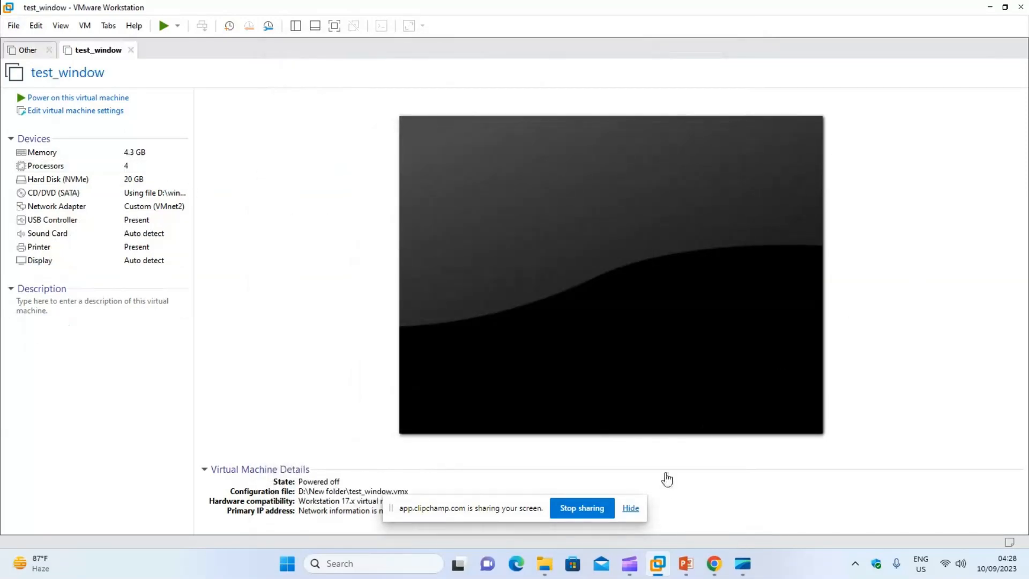
{"action": "mouse_move", "coordinate": [743, 563]}
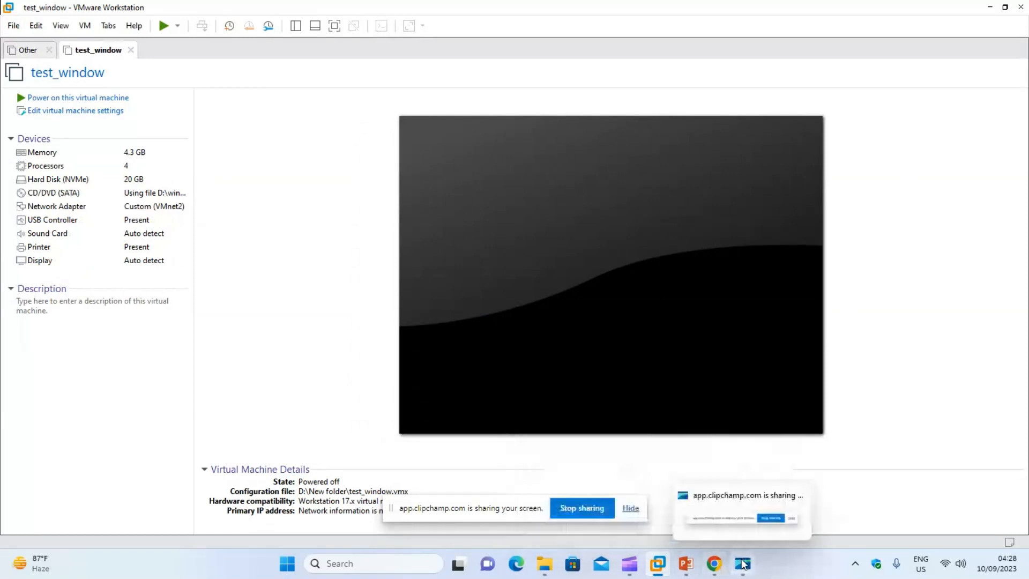
{"action": "left_click", "coordinate": [635, 510]}
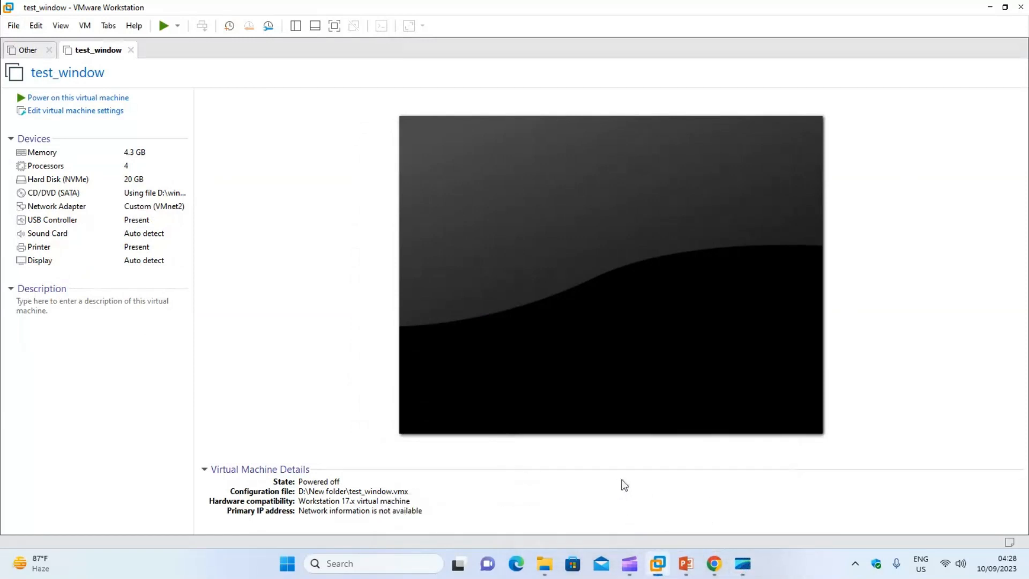
{"action": "left_click", "coordinate": [740, 561]}
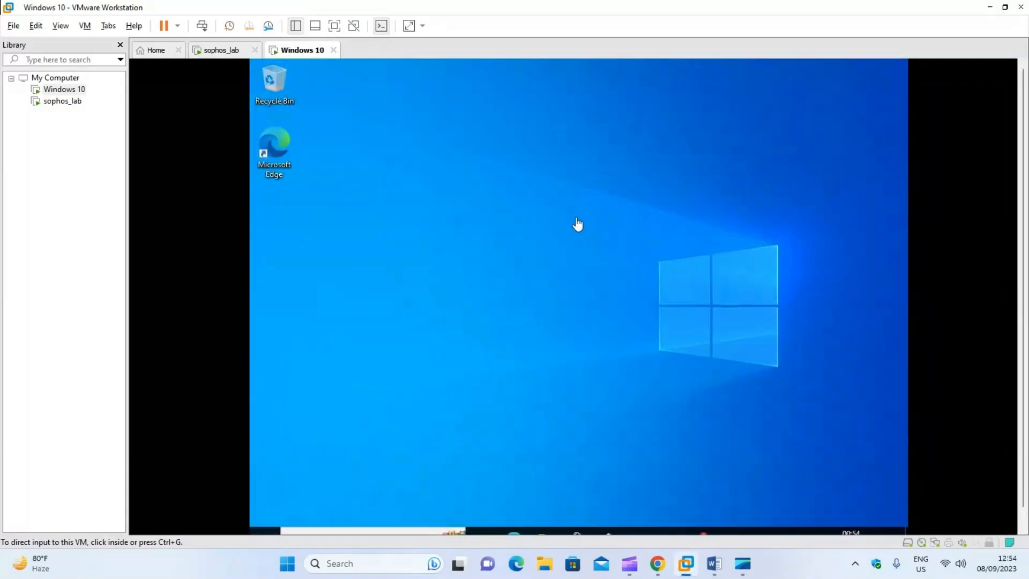
Step: Open the Ethernet0 adapter status from the guest's Network & Internet settings
{"action": "left_click_drag", "start_coordinate": [1023, 324], "coordinate": [1006, 378]}
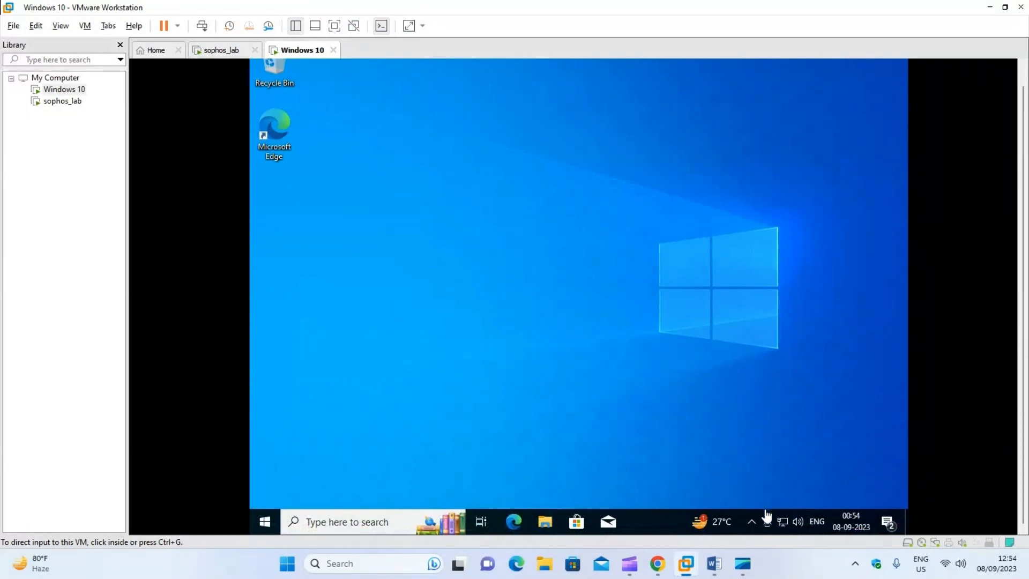
{"action": "left_click", "coordinate": [783, 519]}
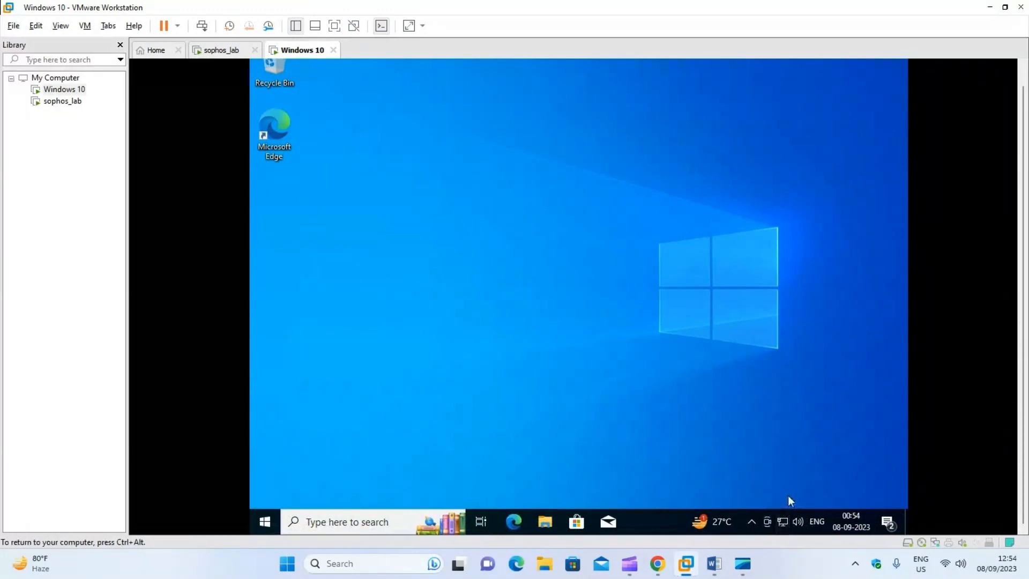
{"action": "right_click", "coordinate": [783, 517]}
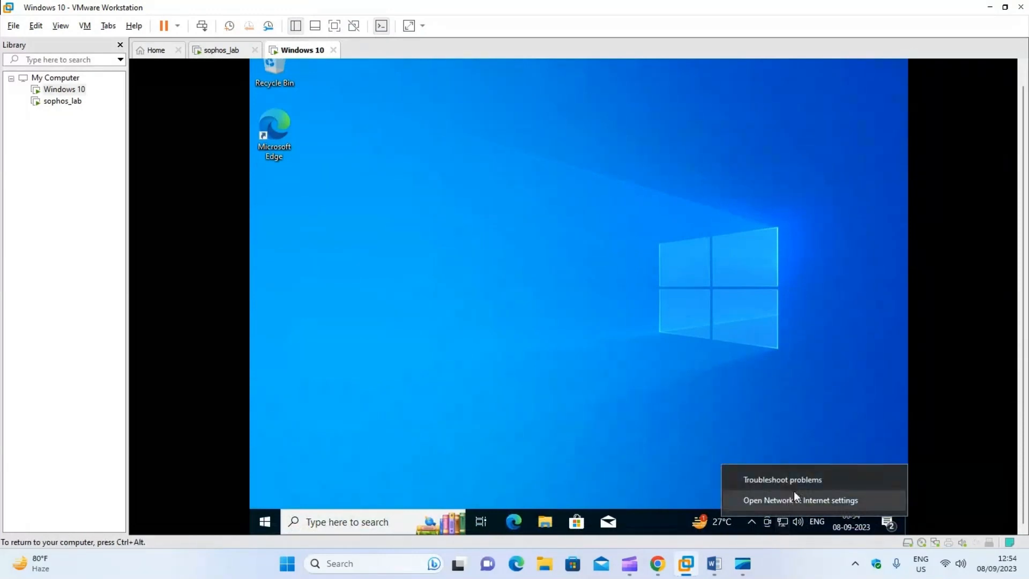
{"action": "left_click", "coordinate": [795, 500]}
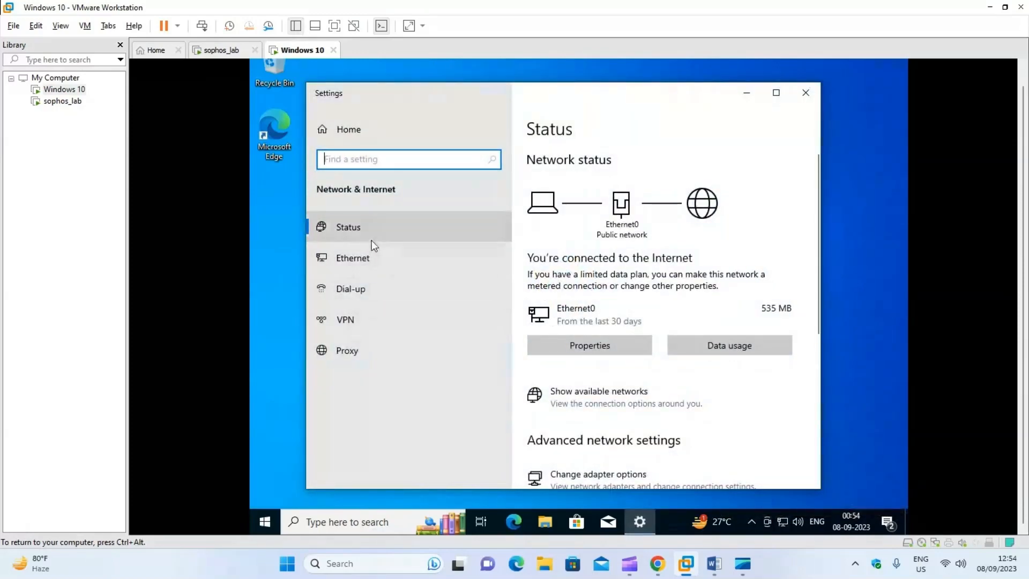
{"action": "left_click", "coordinate": [376, 259]}
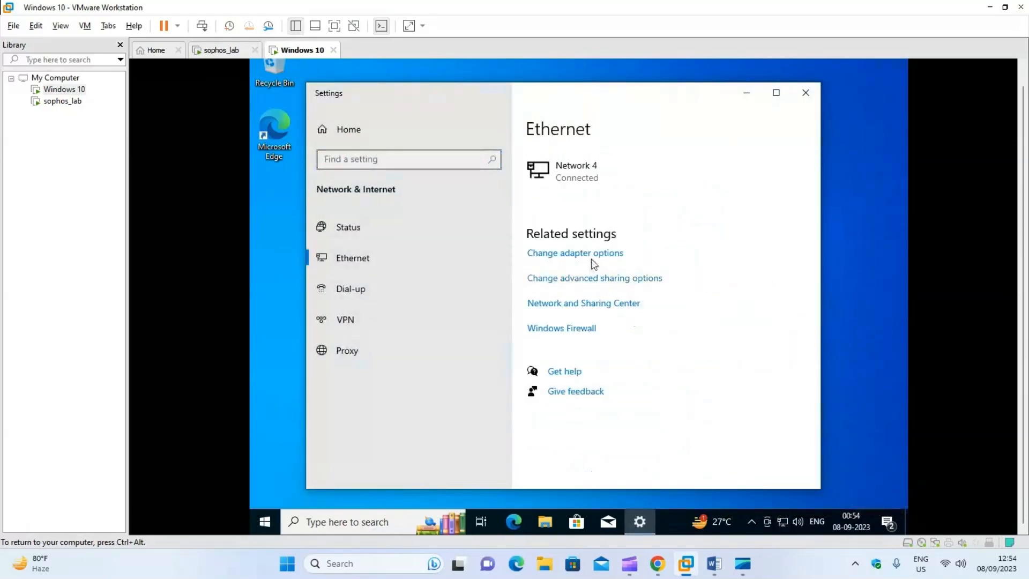
{"action": "left_click", "coordinate": [591, 256]}
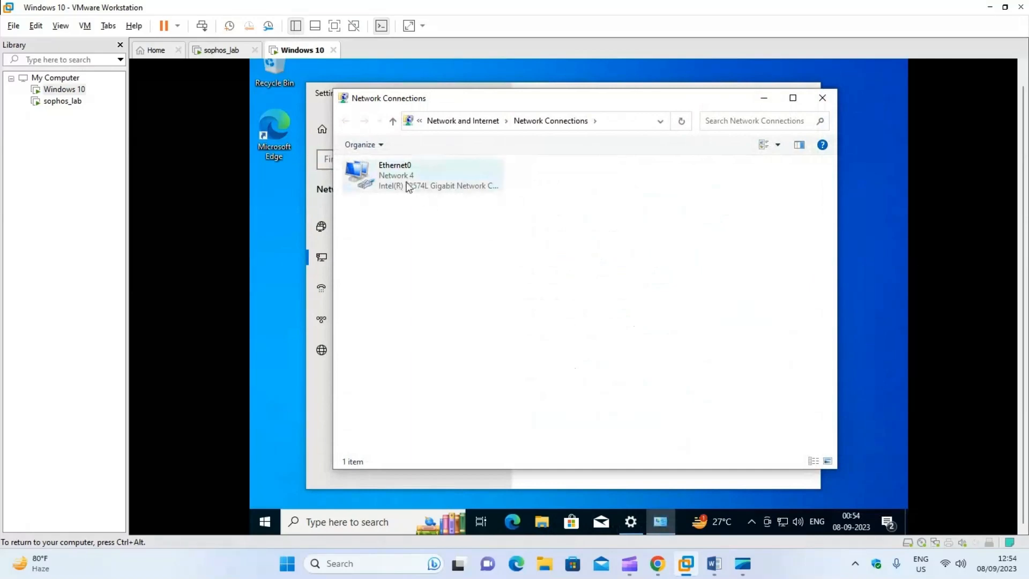
{"action": "right_click", "coordinate": [408, 186]}
{"action": "left_click", "coordinate": [426, 203]}
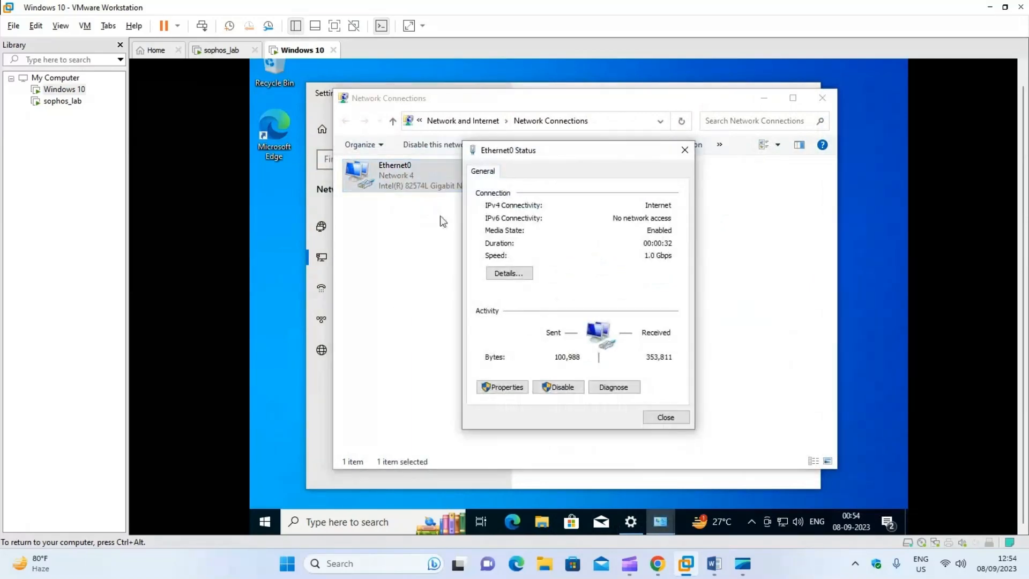
Step: Check Ethernet0 details (IPv4 172.16.16.17, mask 255.255.255.0) without changing IPv4, then close every window
{"action": "left_click", "coordinate": [517, 273]}
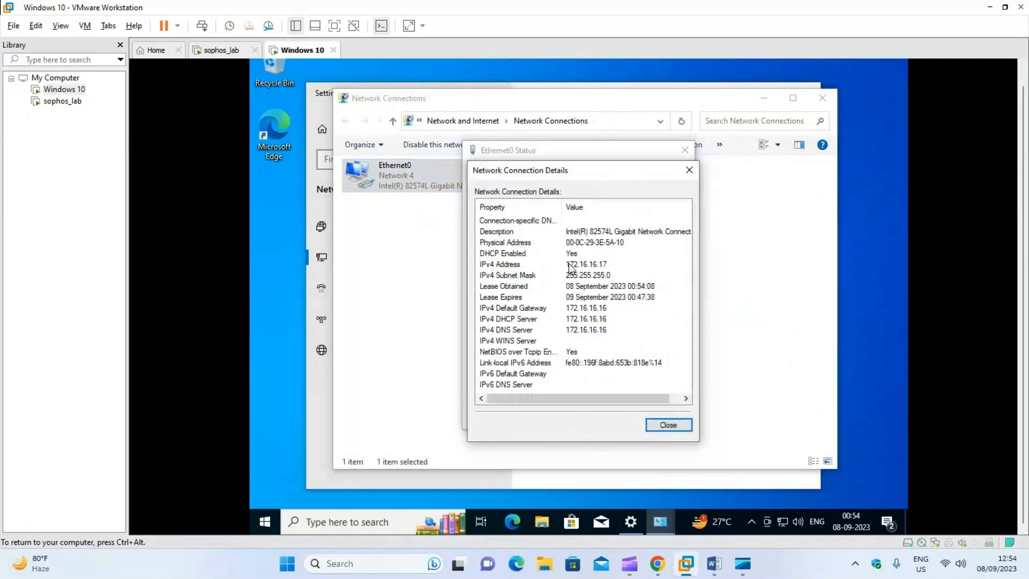
{"action": "left_click", "coordinate": [614, 268]}
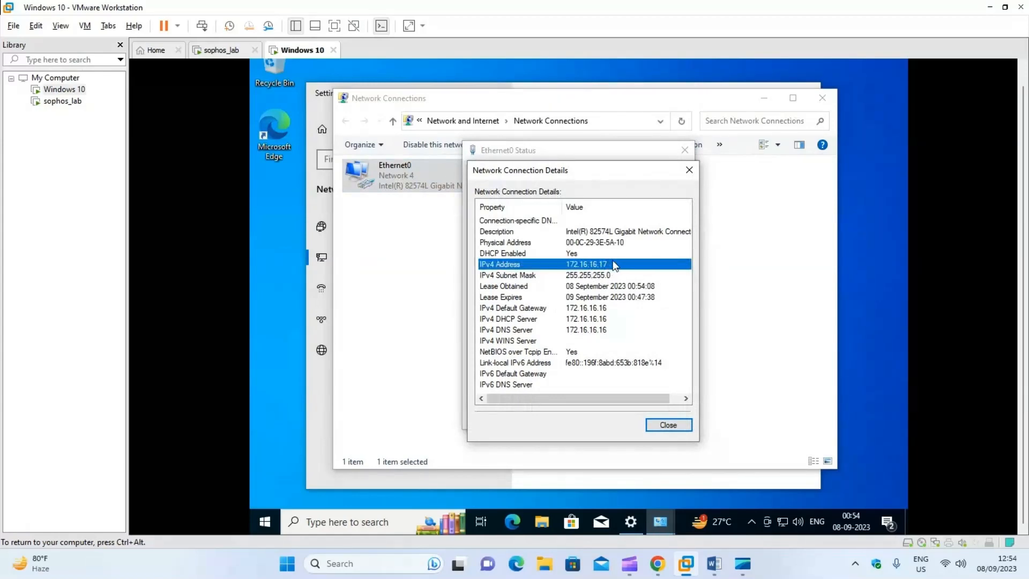
{"action": "left_click", "coordinate": [596, 277]}
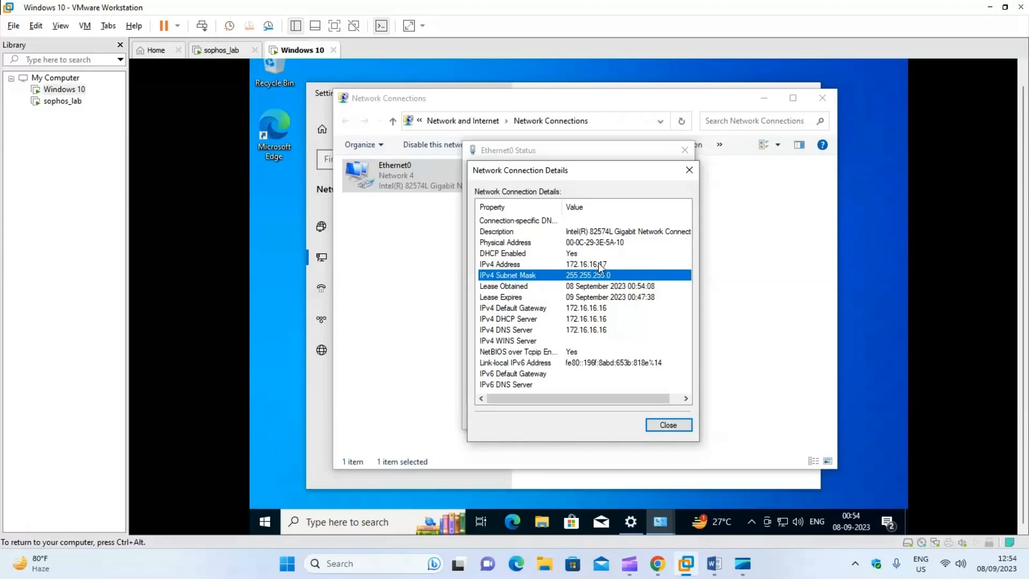
{"action": "left_click", "coordinate": [598, 263]}
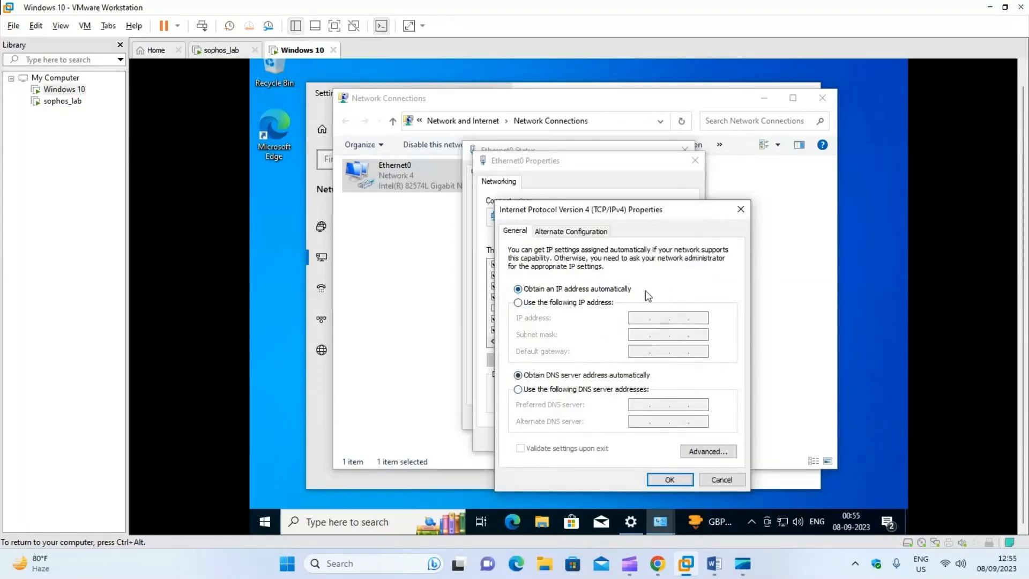
{"action": "left_click", "coordinate": [662, 481]}
{"action": "left_click", "coordinate": [626, 439]}
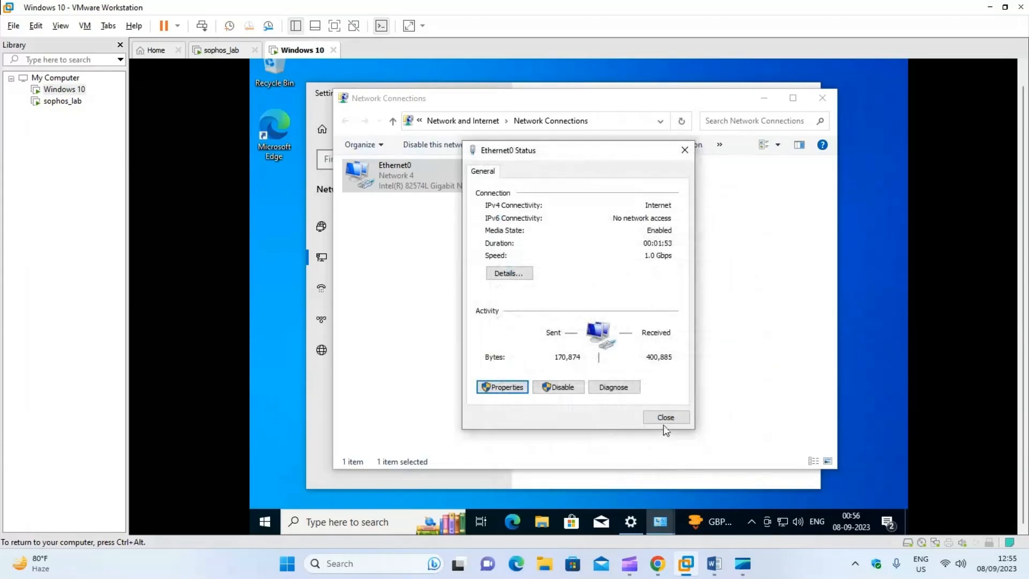
{"action": "left_click", "coordinate": [665, 415]}
{"action": "left_click", "coordinate": [823, 98]}
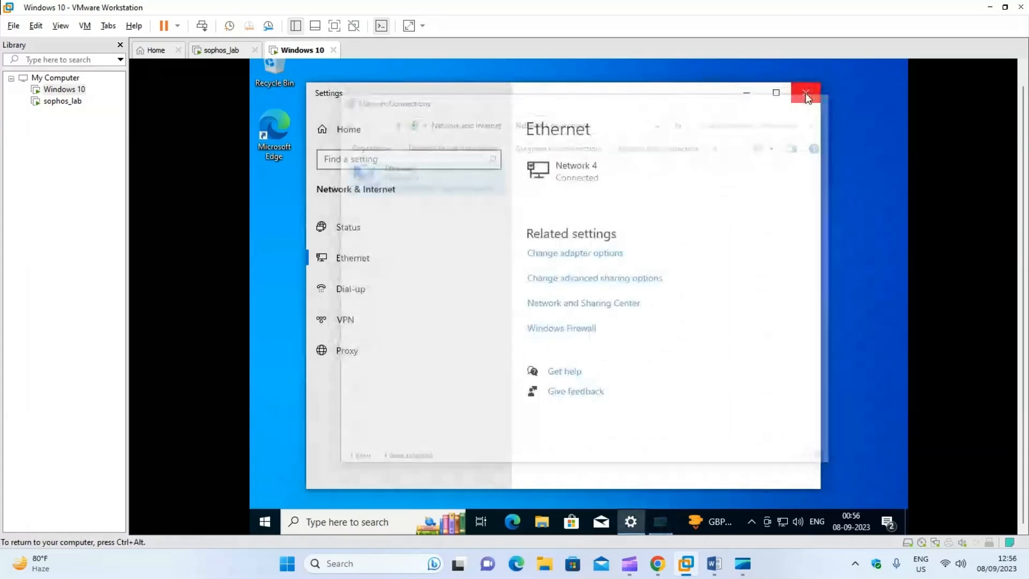
{"action": "left_click", "coordinate": [799, 94]}
{"action": "left_click", "coordinate": [275, 532]}
{"action": "left_click", "coordinate": [274, 531]}
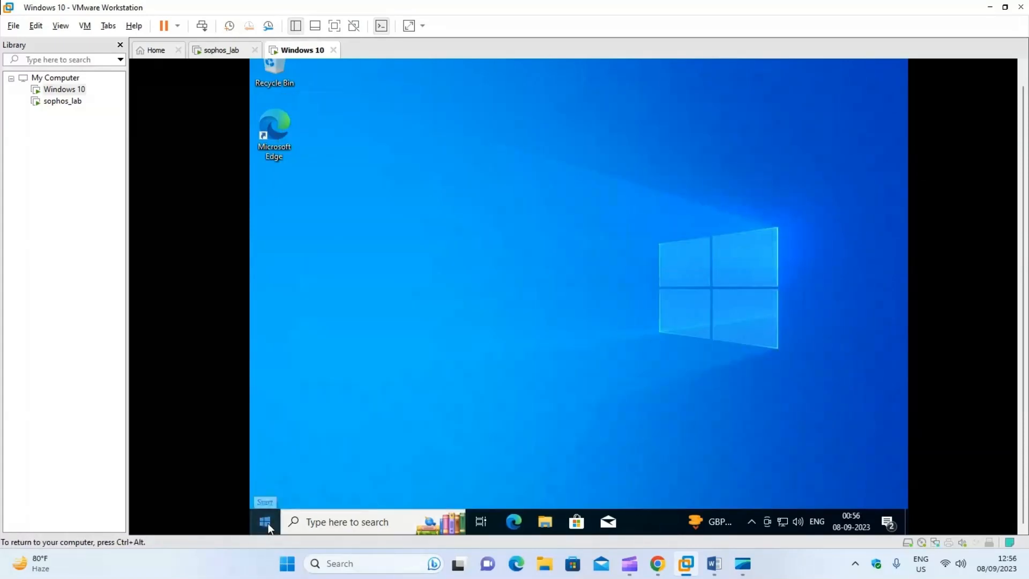
{"action": "right_click", "coordinate": [275, 517]}
{"action": "left_click", "coordinate": [314, 459]}
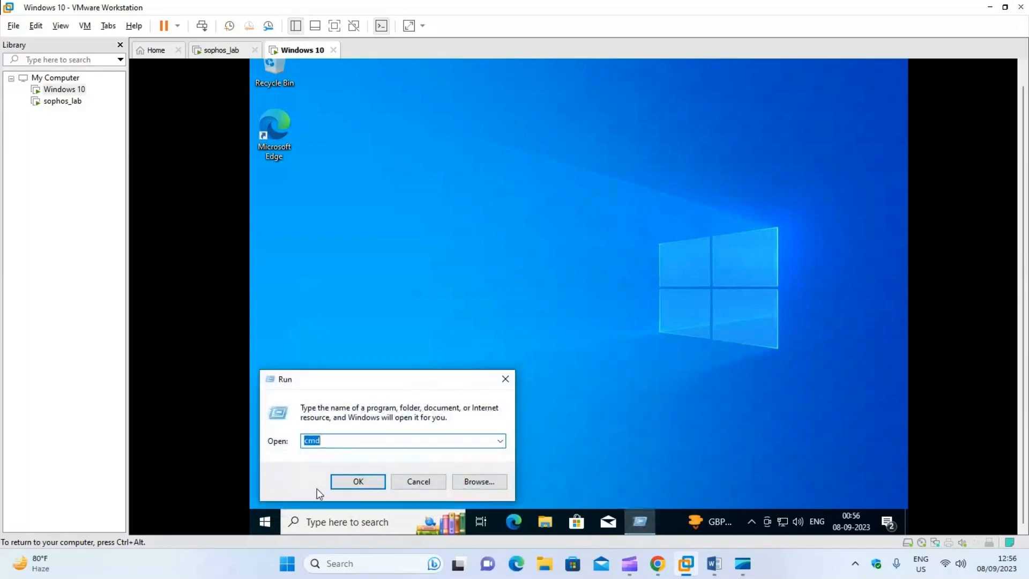
{"action": "type", "text": "cmd"}
{"action": "key", "text": "Return"}
{"action": "type", "text": "pi"}
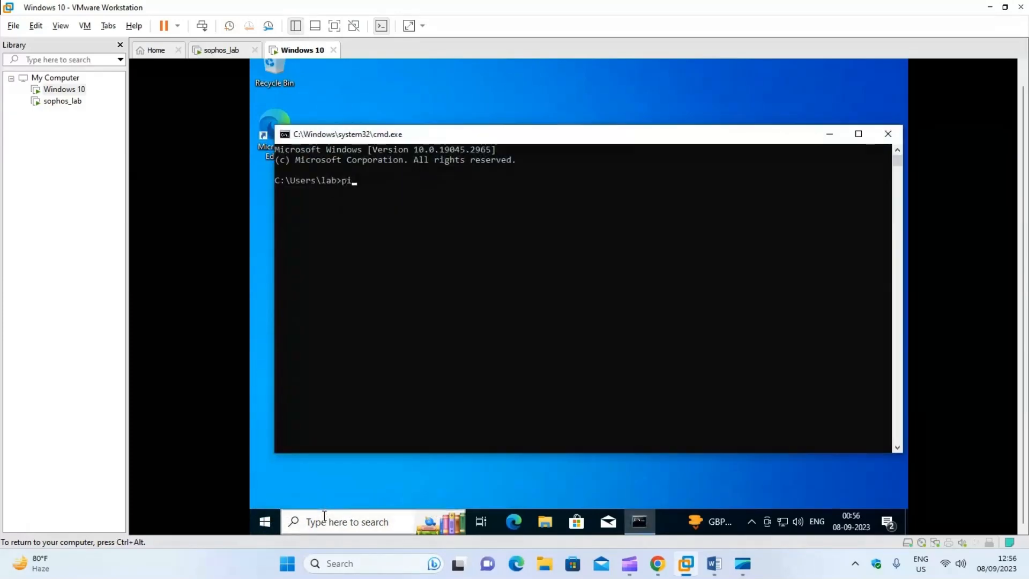
{"action": "type", "text": "ng 172.16.16.16 -t"}
{"action": "key", "text": "Return"}
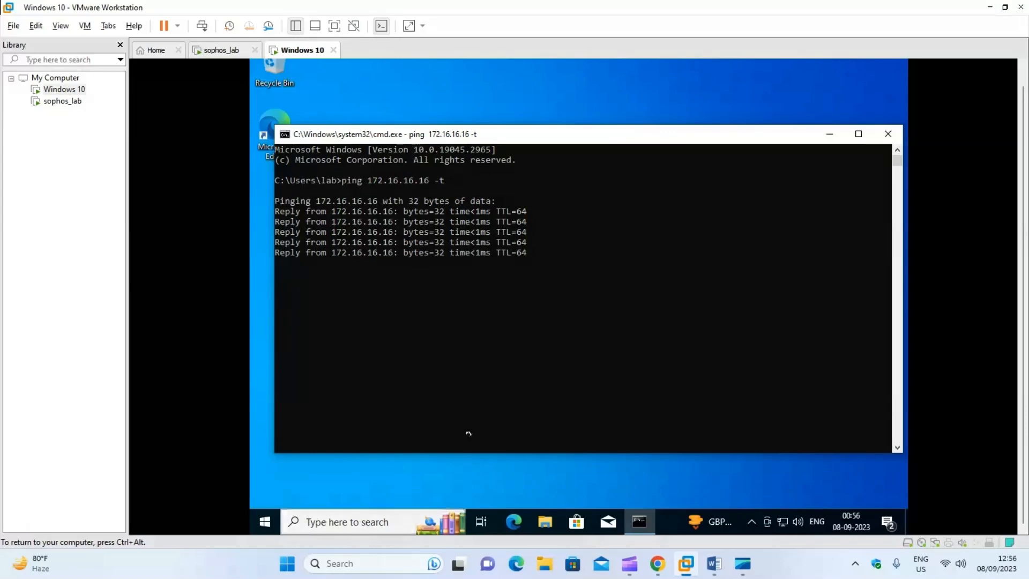
{"action": "left_click_drag", "start_coordinate": [282, 215], "coordinate": [436, 209]}
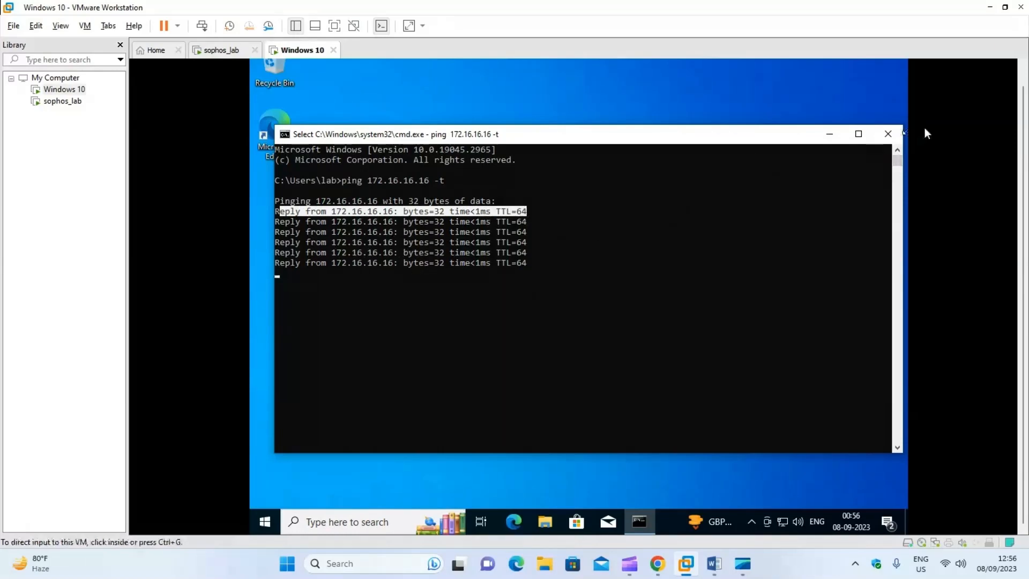
{"action": "left_click", "coordinate": [885, 130]}
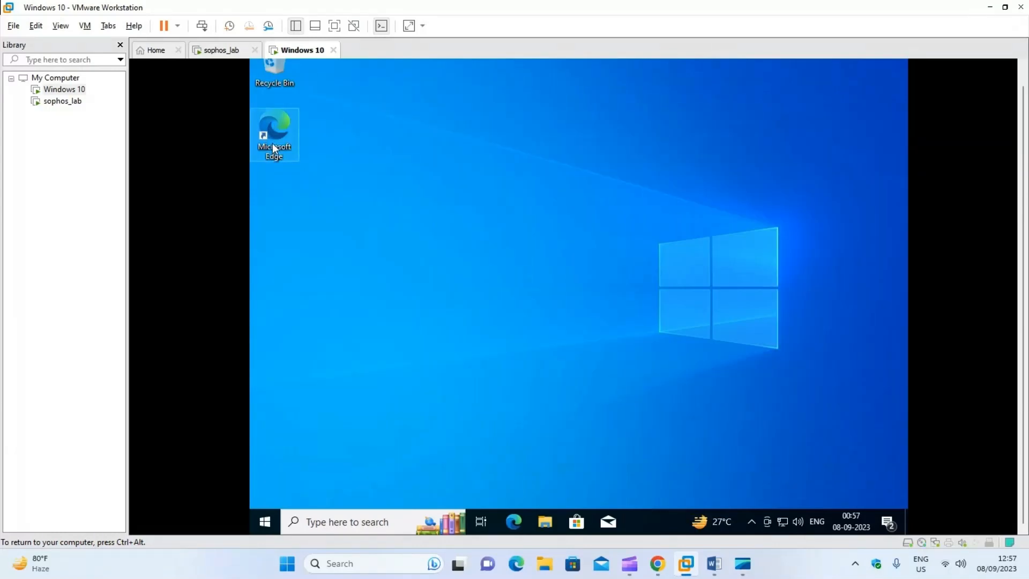
Step: Launch Edge, glance at the privacy statement, and continue without signing in or importing Google data
{"action": "double_click", "coordinate": [272, 143]}
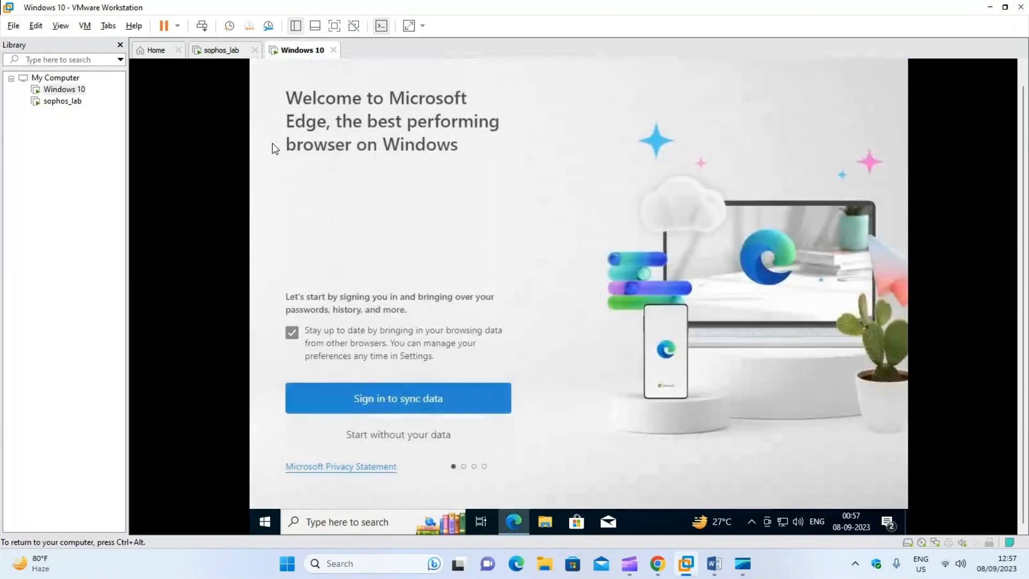
{"action": "left_click", "coordinate": [372, 464]}
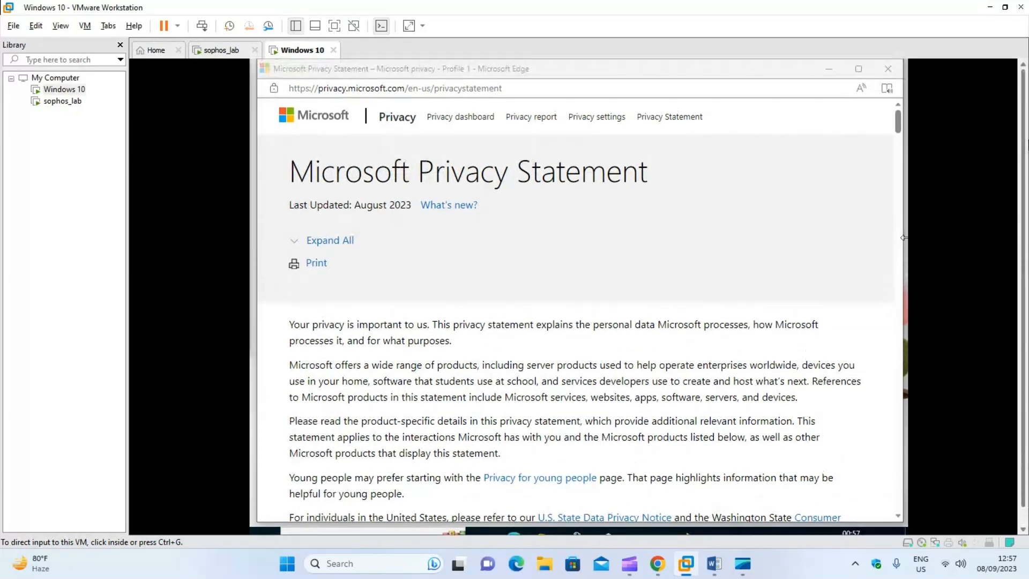
{"action": "left_click", "coordinate": [888, 69]}
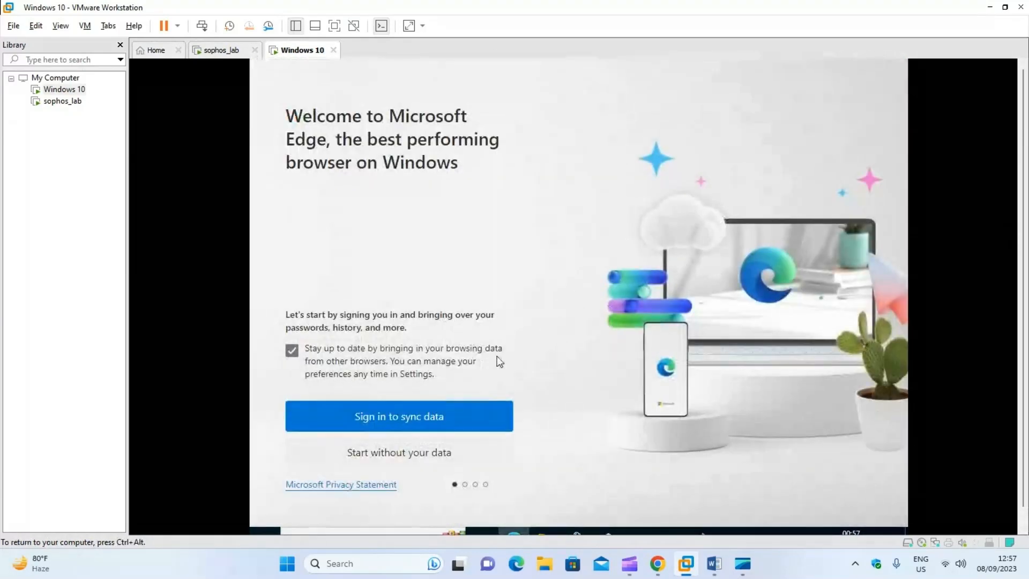
{"action": "left_click", "coordinate": [401, 458]}
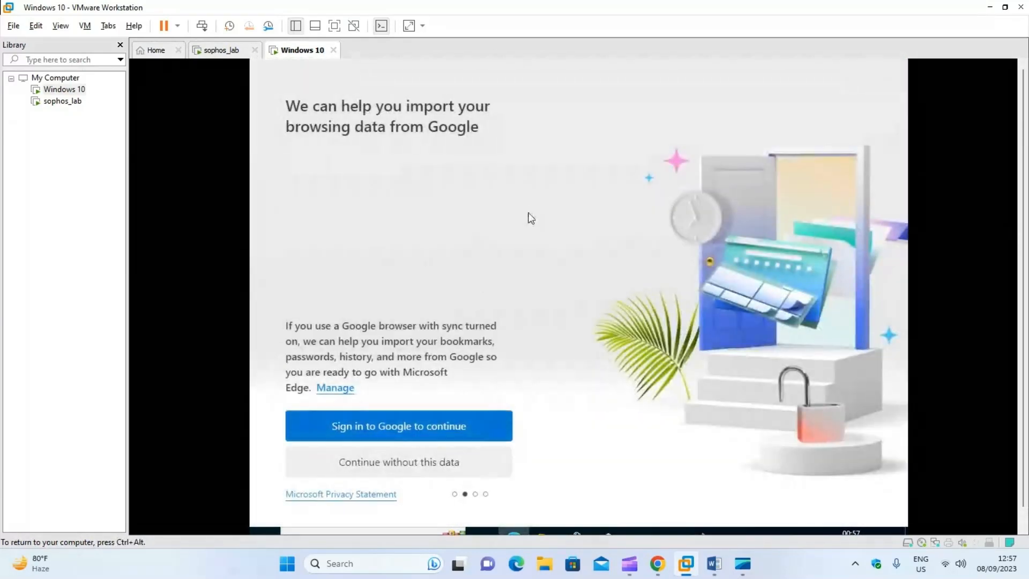
{"action": "left_click", "coordinate": [408, 469]}
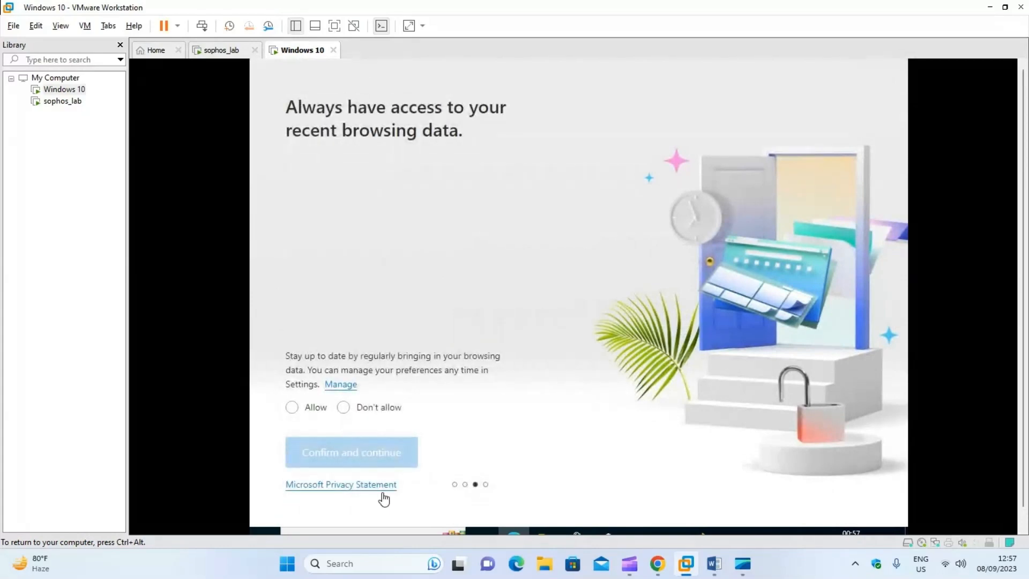
Step: Allow browsing data, finish Edge setup, and switch to the Welcome to Microsoft Edge tab
{"action": "left_click", "coordinate": [292, 409]}
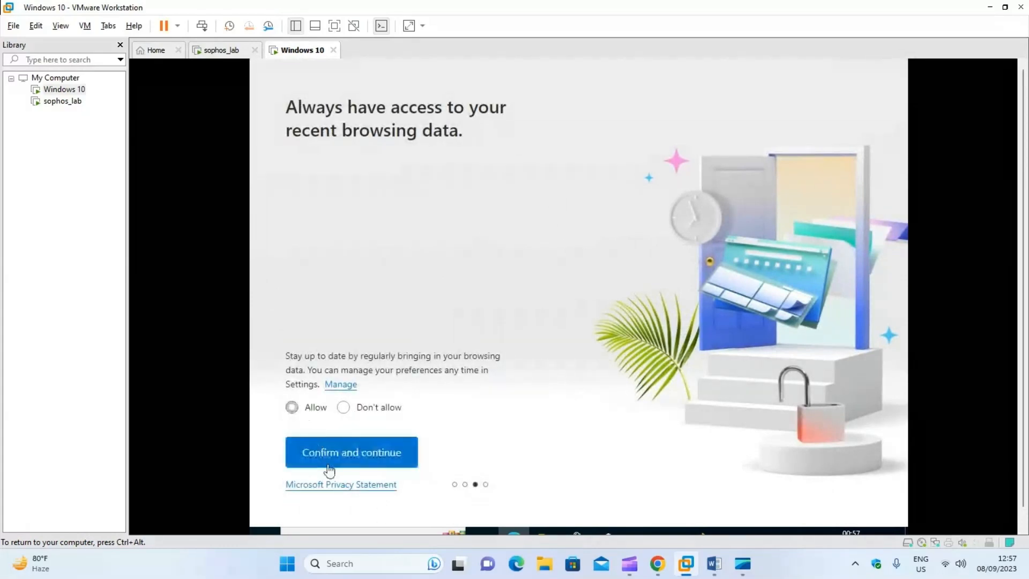
{"action": "left_click", "coordinate": [371, 449]}
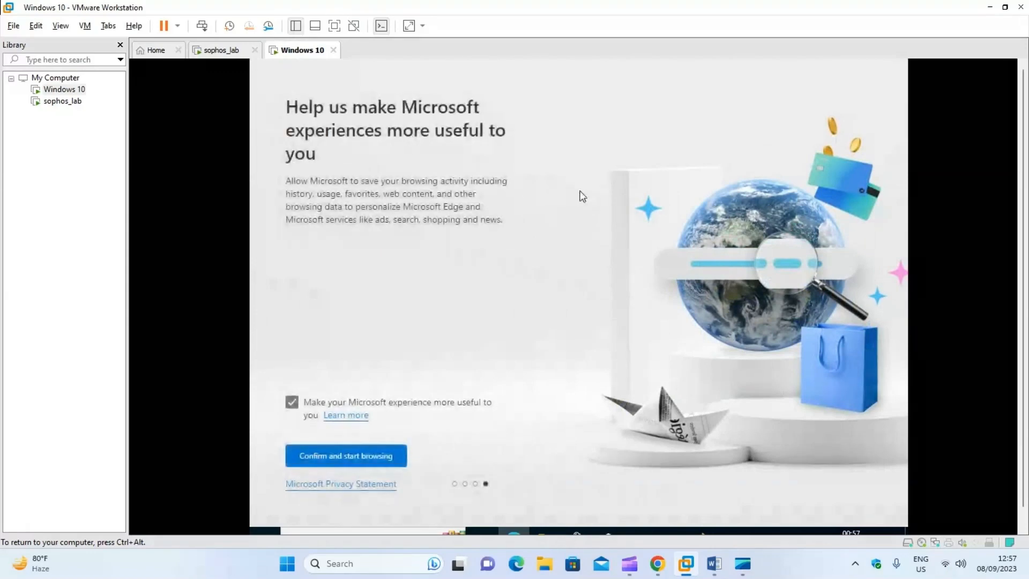
{"action": "left_click", "coordinate": [379, 459]}
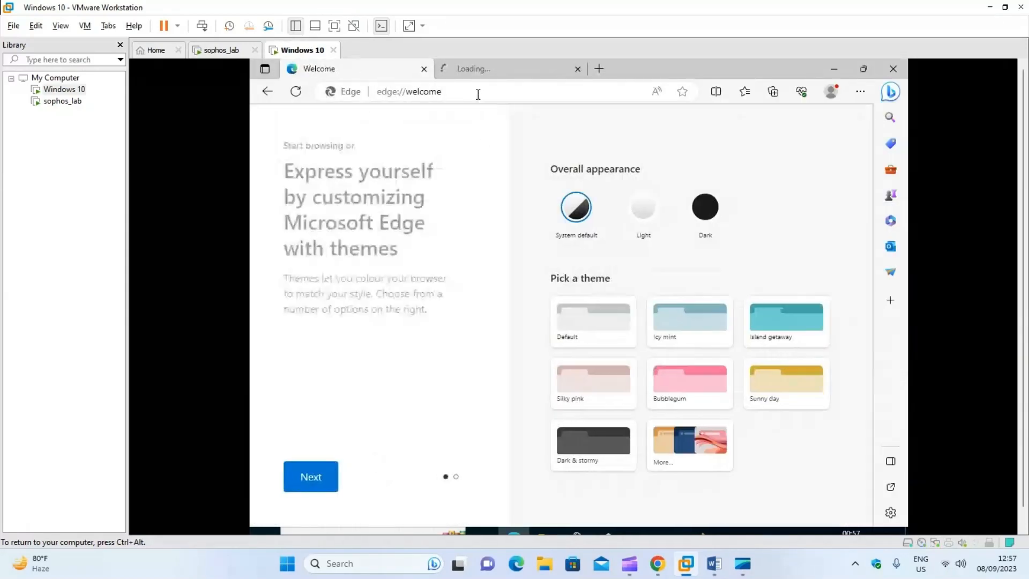
{"action": "left_click", "coordinate": [584, 66]}
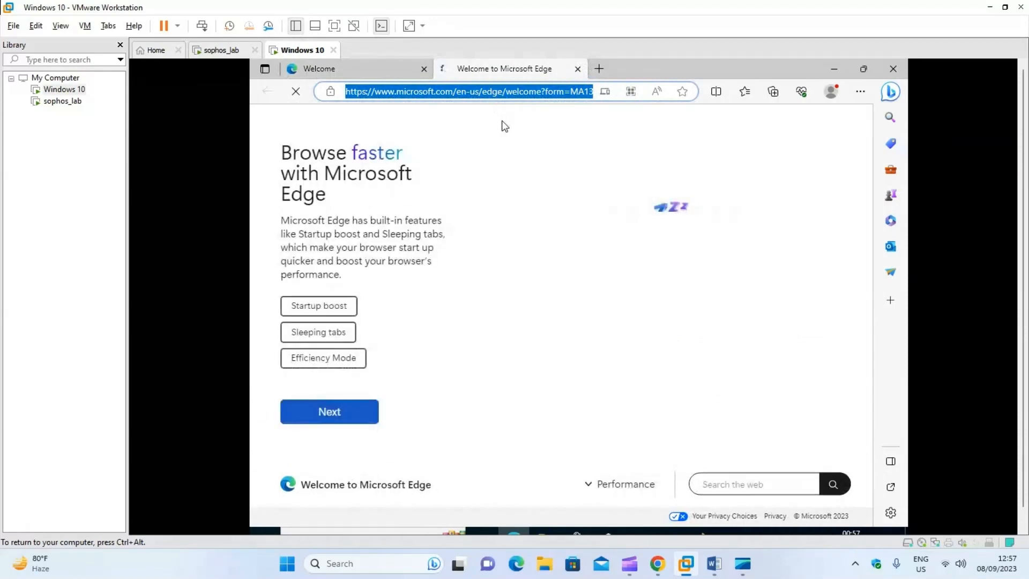
{"action": "type", "text": "17"}
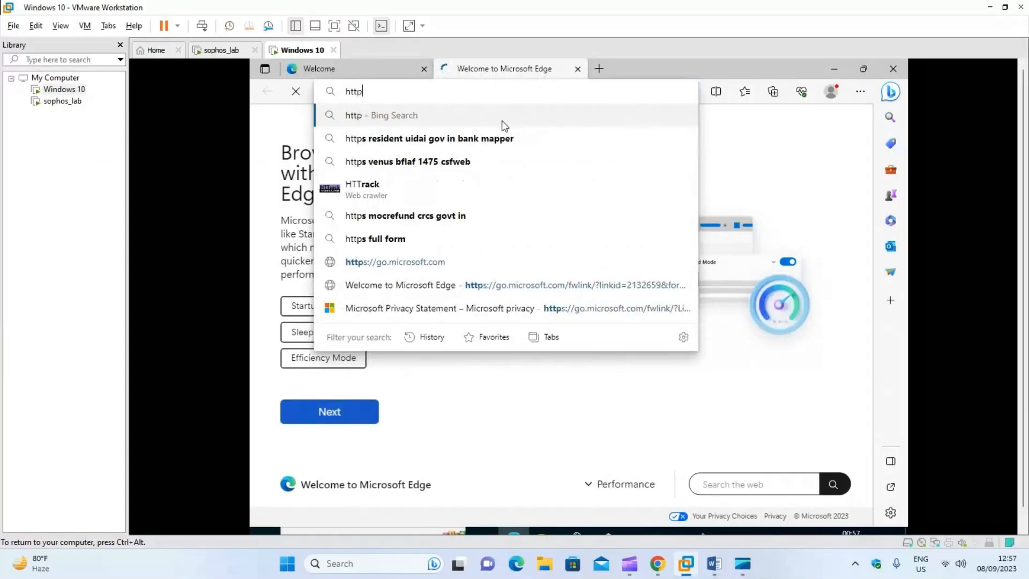
{"action": "type", "text": "s"}
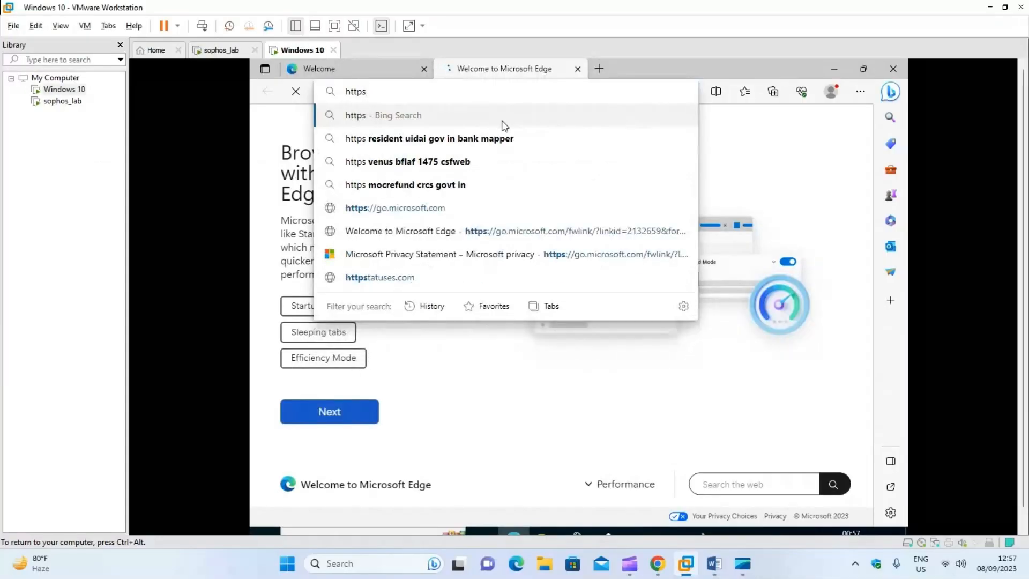
{"action": "type", "text": "://"}
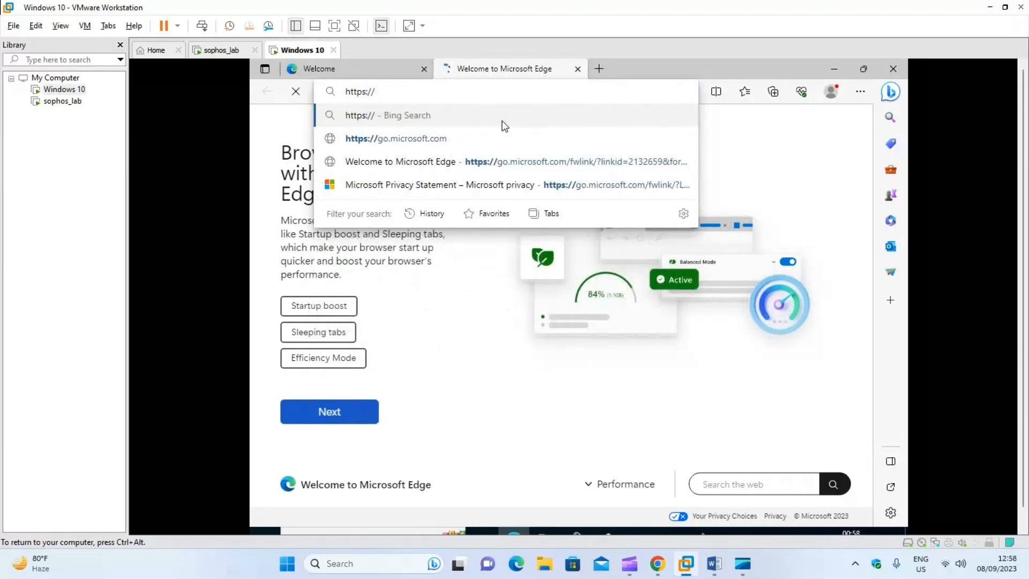
{"action": "type", "text": "172.18"}
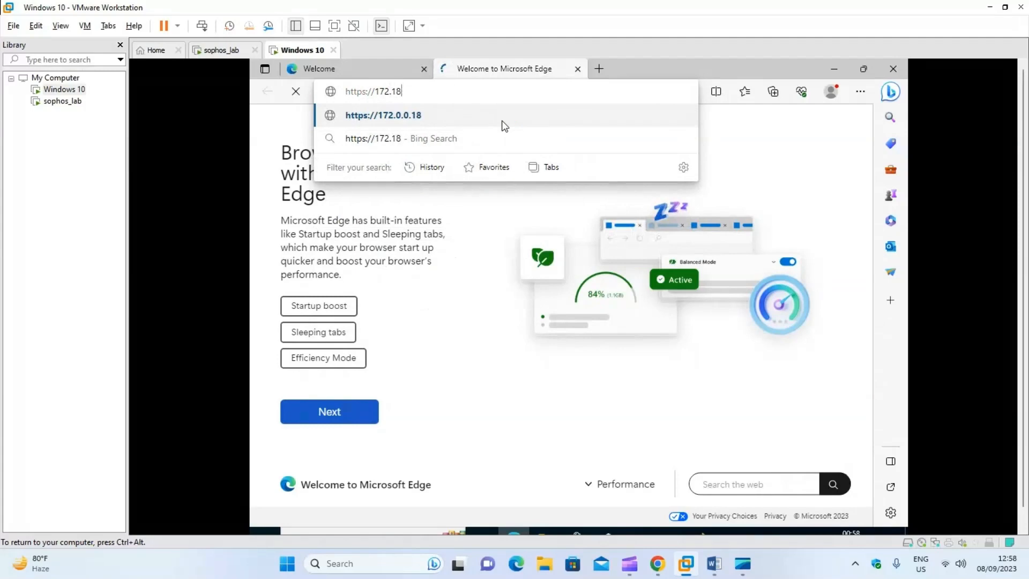
{"action": "key", "text": "BackSpace"}
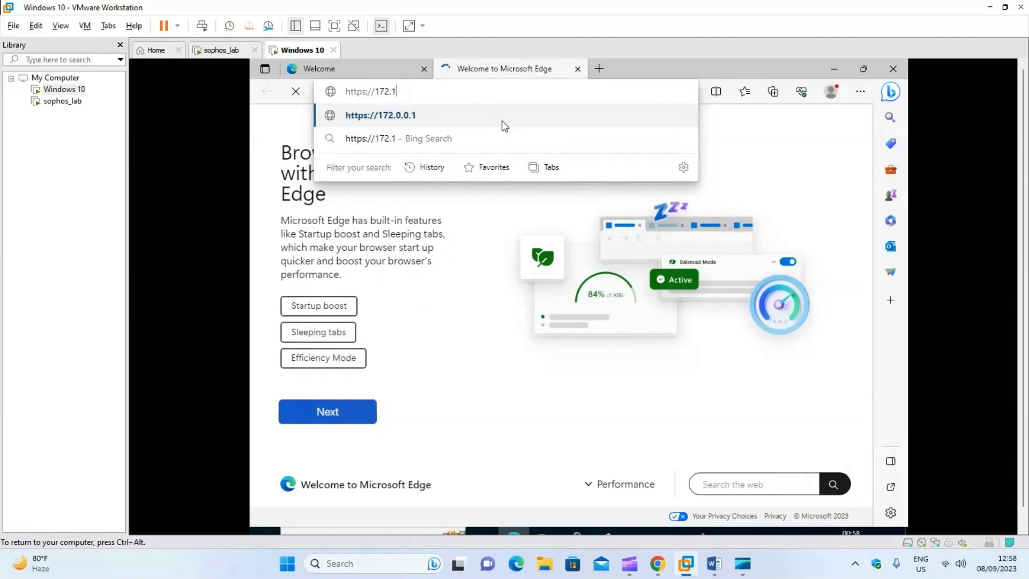
{"action": "type", "text": "5"}
{"action": "key", "text": "BackSpace"}
{"action": "type", "text": "6"}
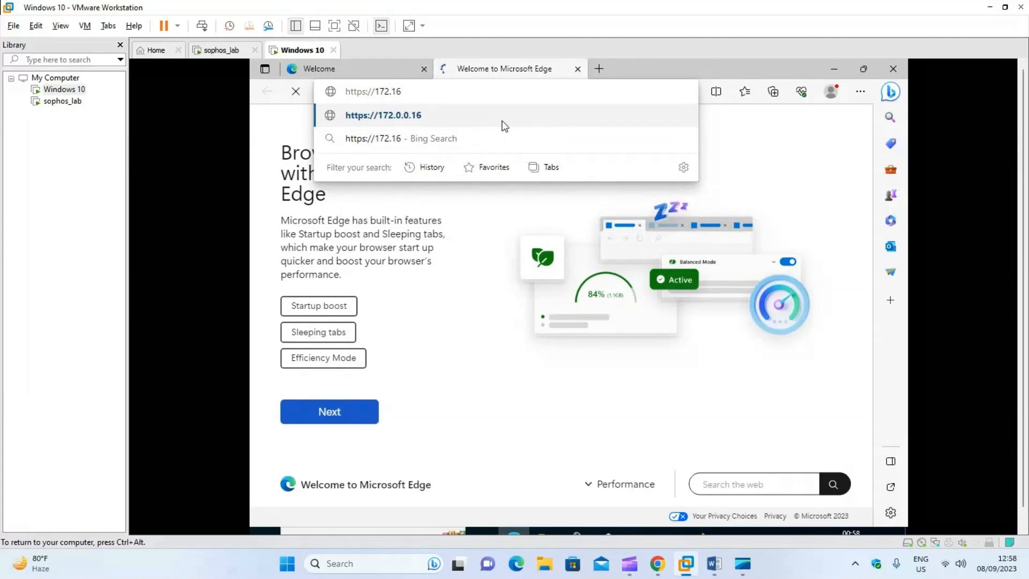
{"action": "type", "text": ".16."}
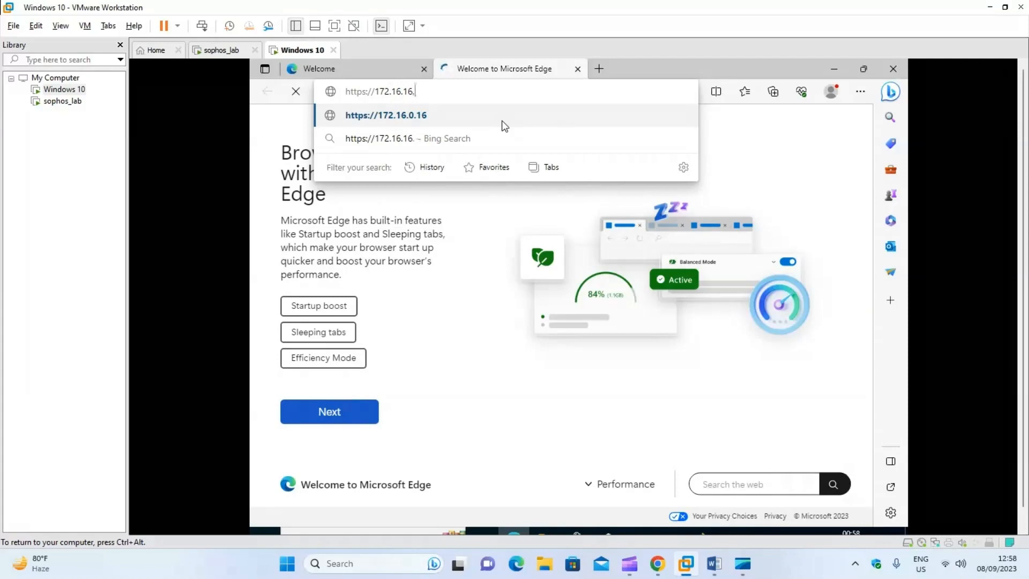
{"action": "type", "text": "16"}
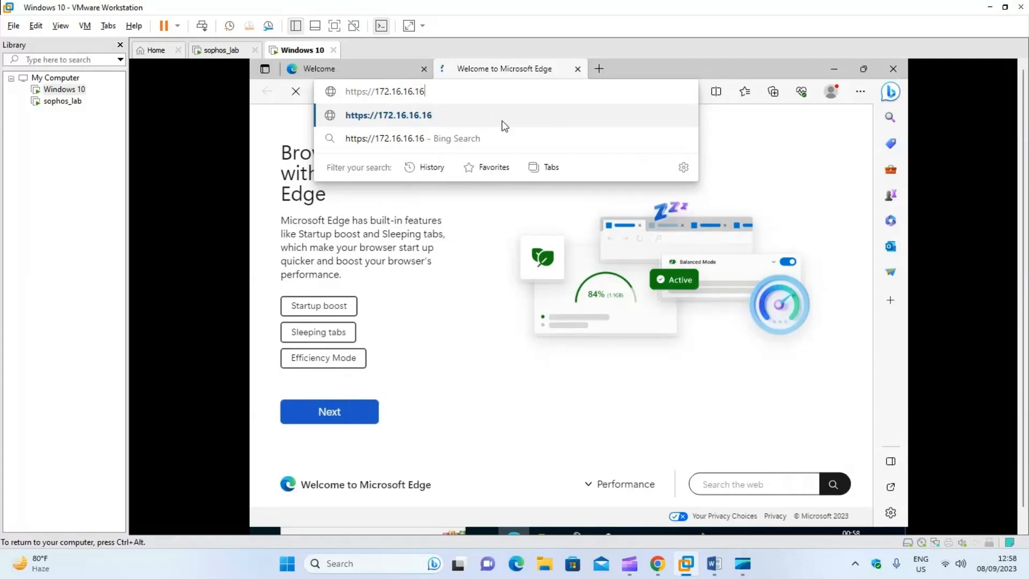
{"action": "type", "text": ":"}
{"action": "type", "text": "444"}
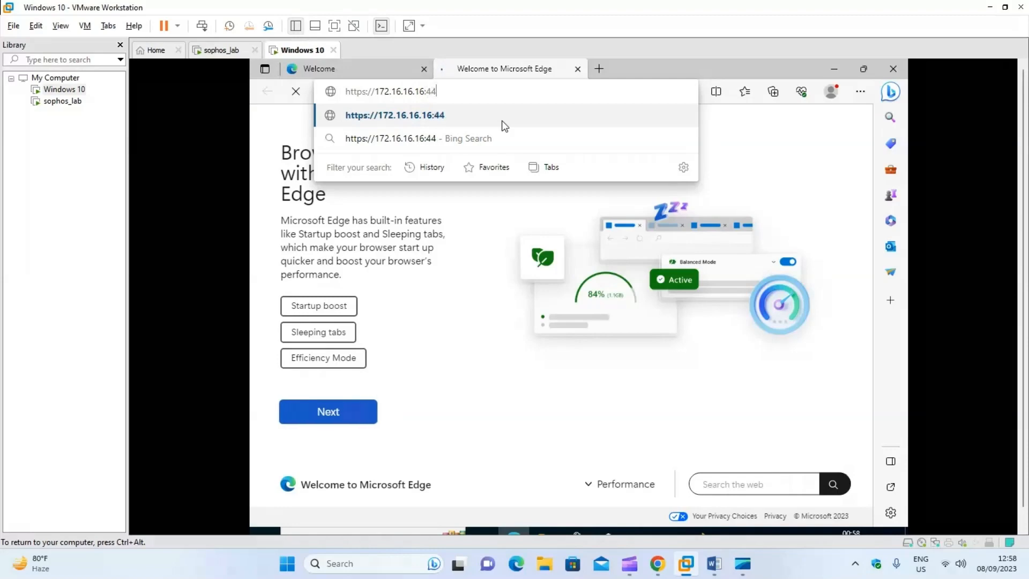
{"action": "type", "text": "4"}
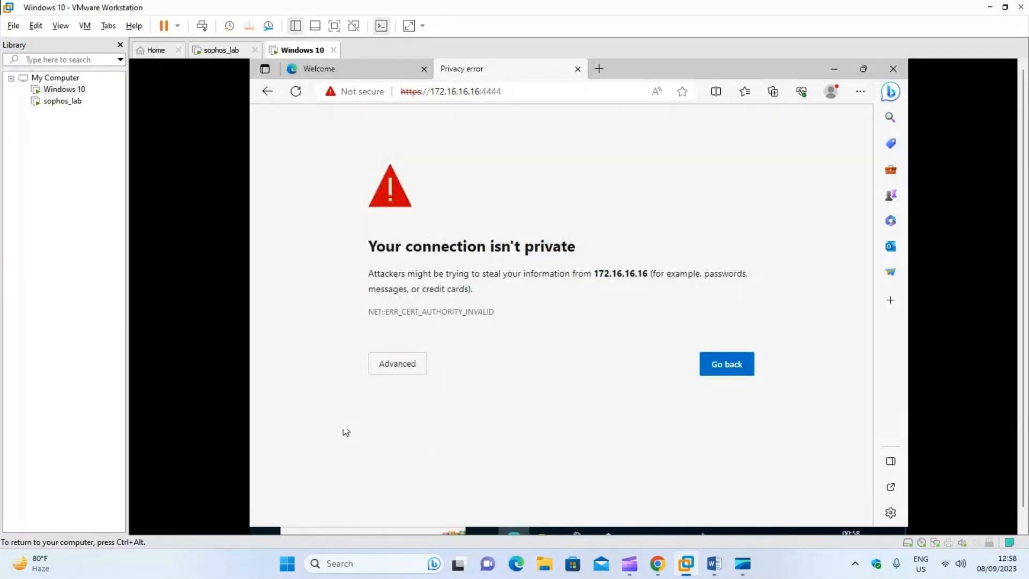
{"action": "left_click", "coordinate": [409, 364]}
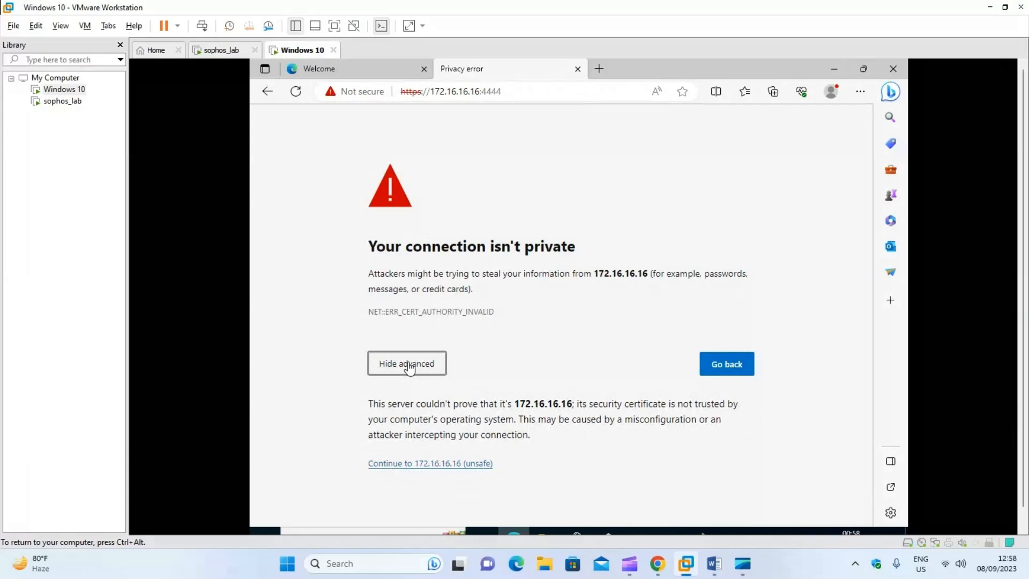
{"action": "left_click", "coordinate": [446, 464]}
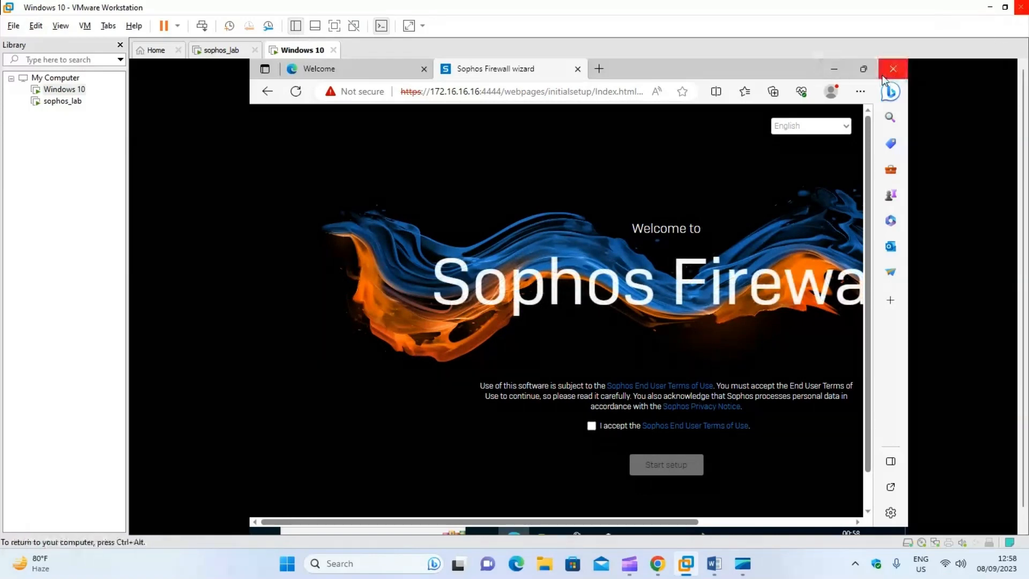
Step: Restore the Edge window, accept the Sophos End User Terms of Use, and start setup
{"action": "left_click", "coordinate": [859, 71]}
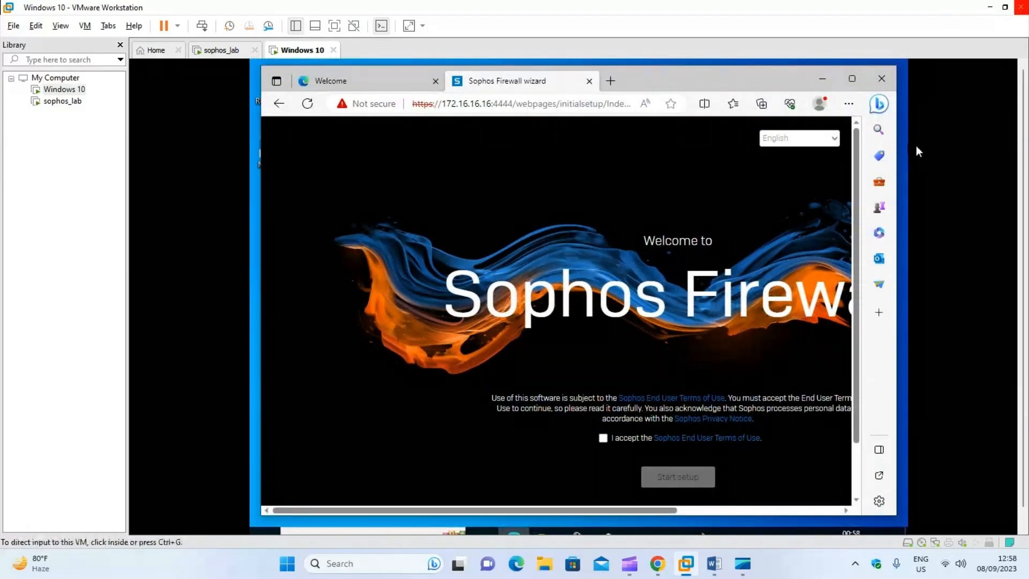
{"action": "left_click", "coordinate": [603, 438]}
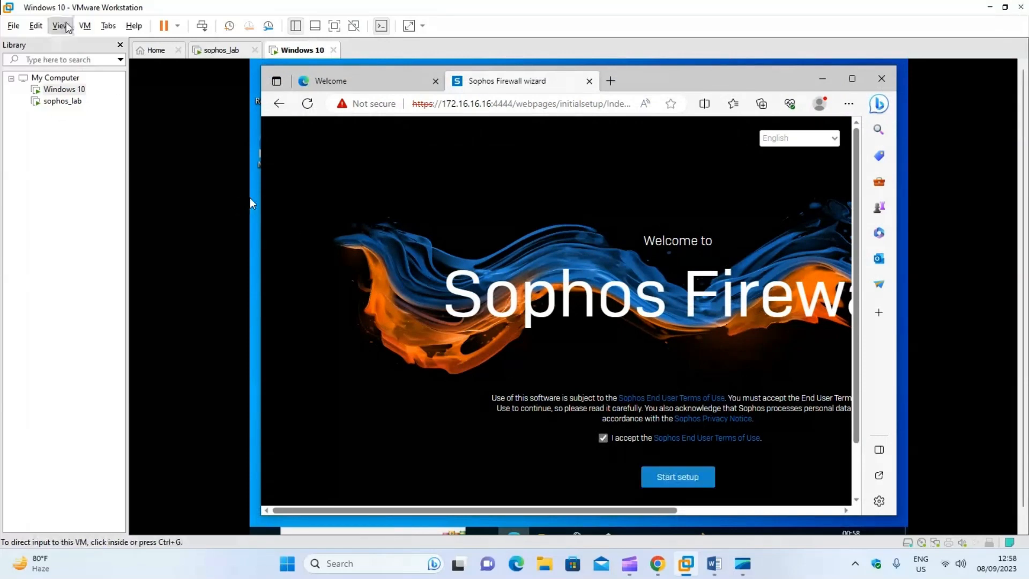
{"action": "left_click", "coordinate": [678, 477]}
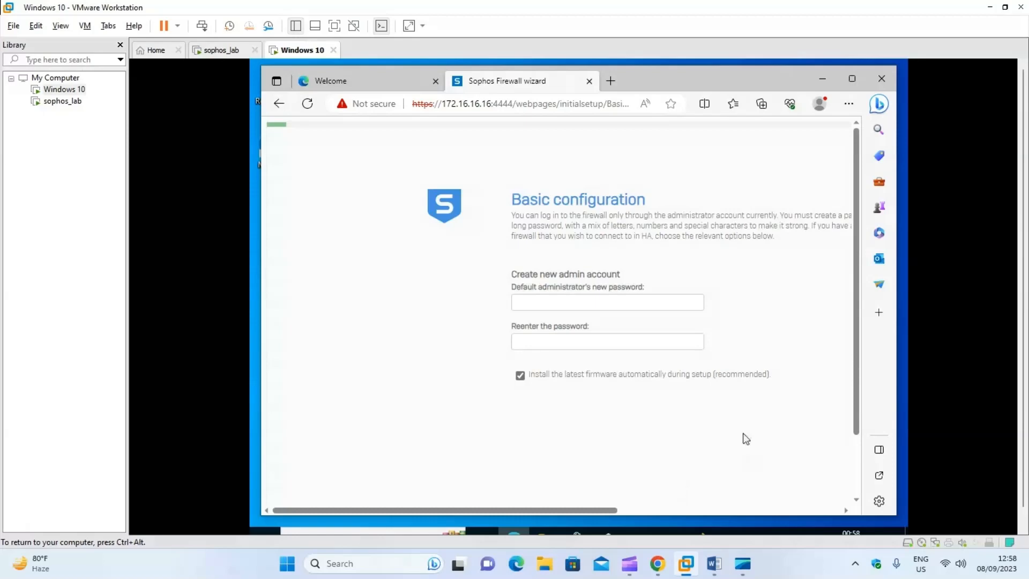
Step: Enter the new admin password and its confirmation, then scroll down to the Continue button
{"action": "left_click", "coordinate": [609, 303]}
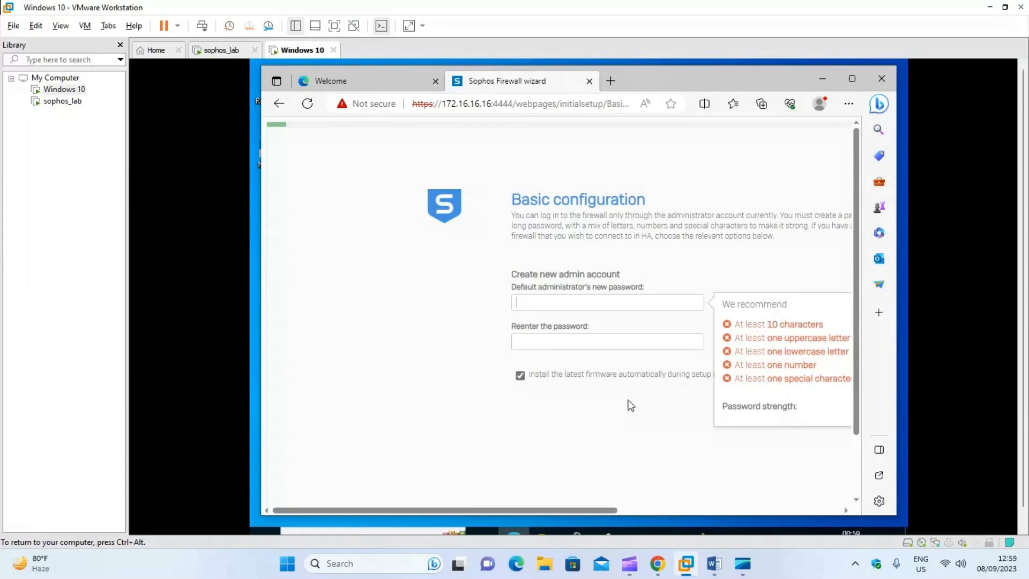
{"action": "type", "text": "A"}
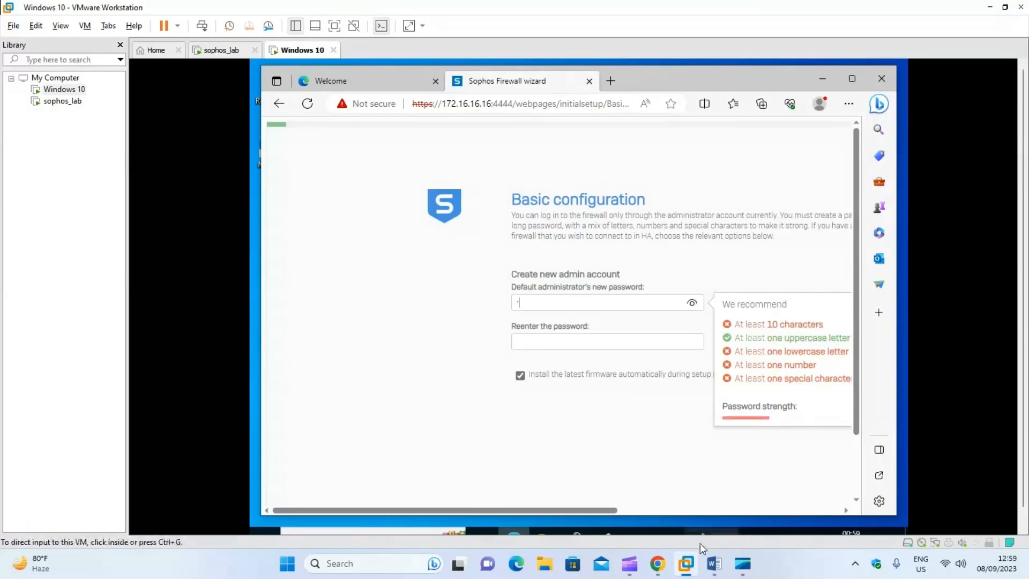
{"action": "mouse_move", "coordinate": [700, 542]}
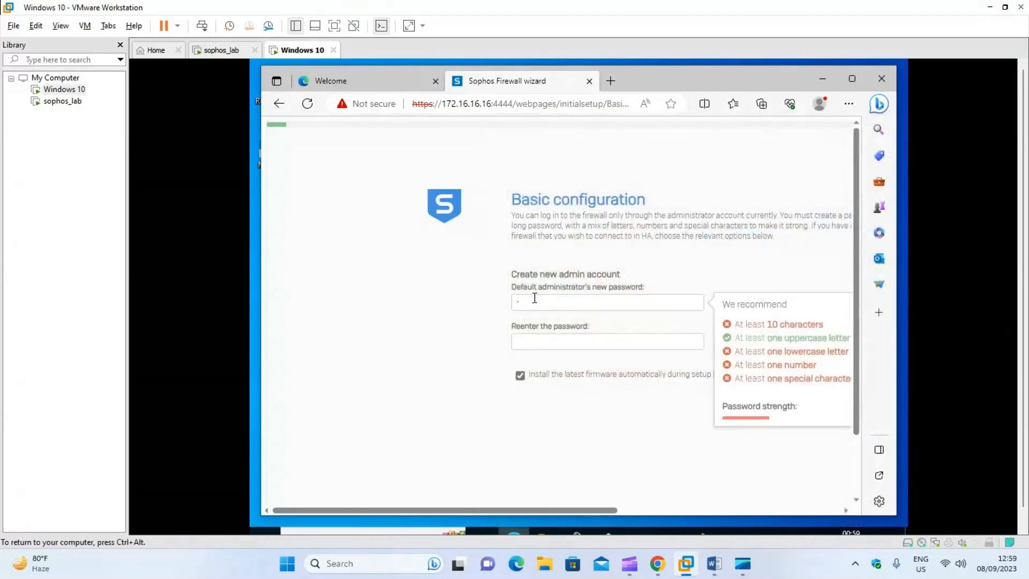
{"action": "key", "text": "BackSpace"}
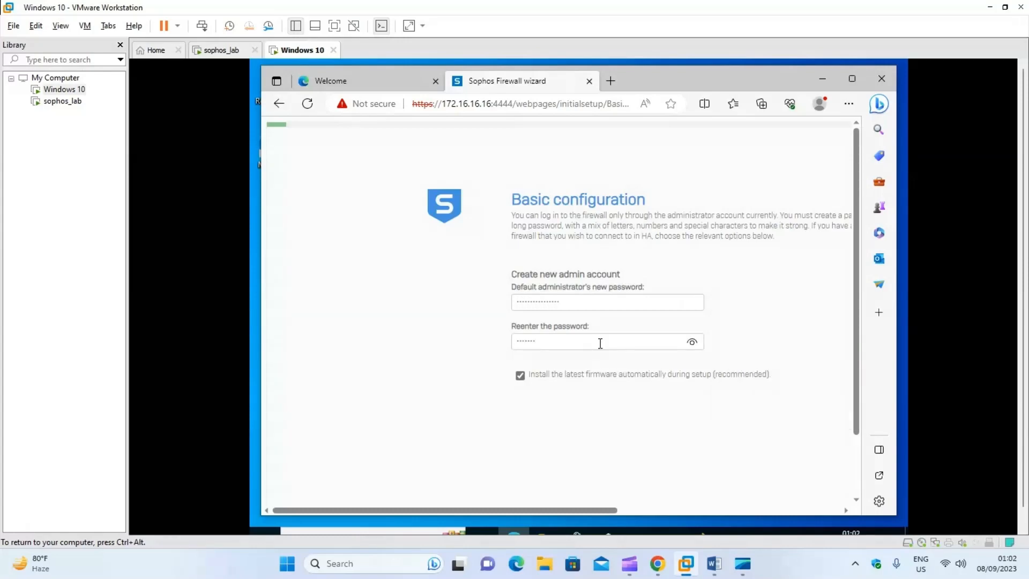
{"action": "scroll", "coordinate": [855, 463], "scroll_direction": "down", "scroll_amount": 1}
{"action": "scroll", "coordinate": [854, 464], "scroll_direction": "down", "scroll_amount": 1}
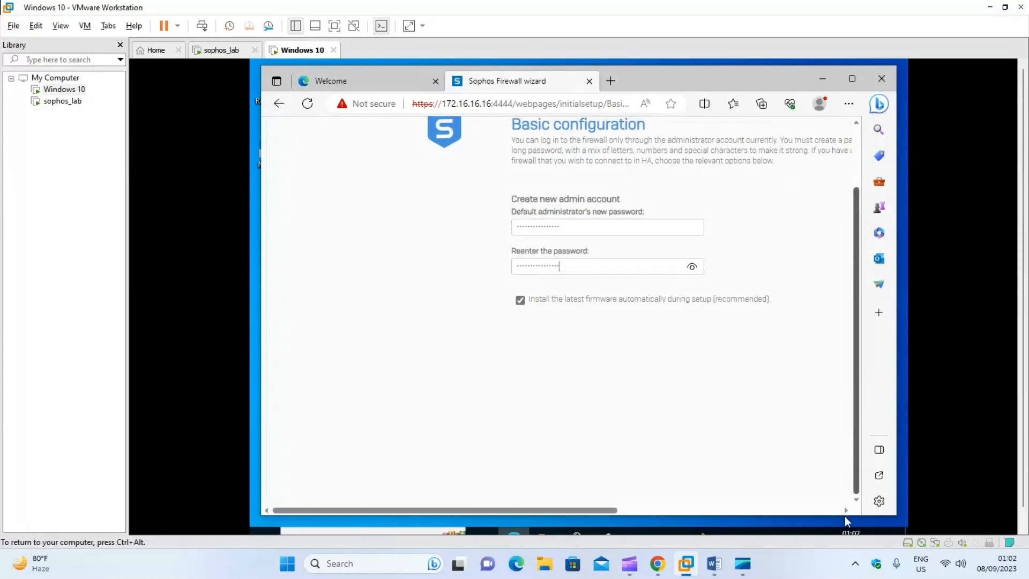
{"action": "left_click_drag", "start_coordinate": [597, 508], "coordinate": [730, 517]}
Step: Submit the password, name the firewall 'sopholab', and set the time zone to Asia/Kolkata
{"action": "left_click", "coordinate": [781, 472]}
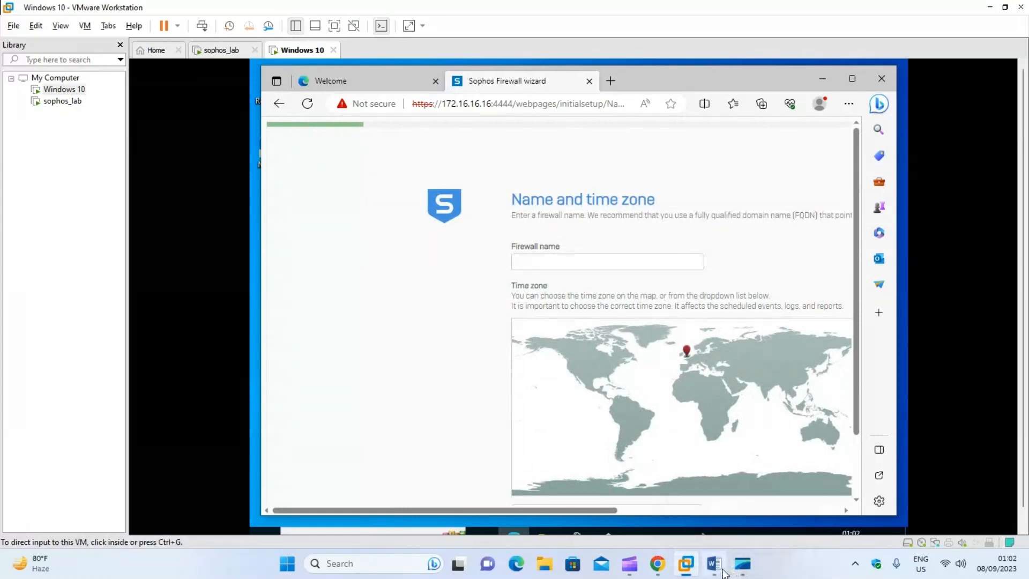
{"action": "left_click", "coordinate": [552, 263]}
{"action": "type", "text": "sopho"}
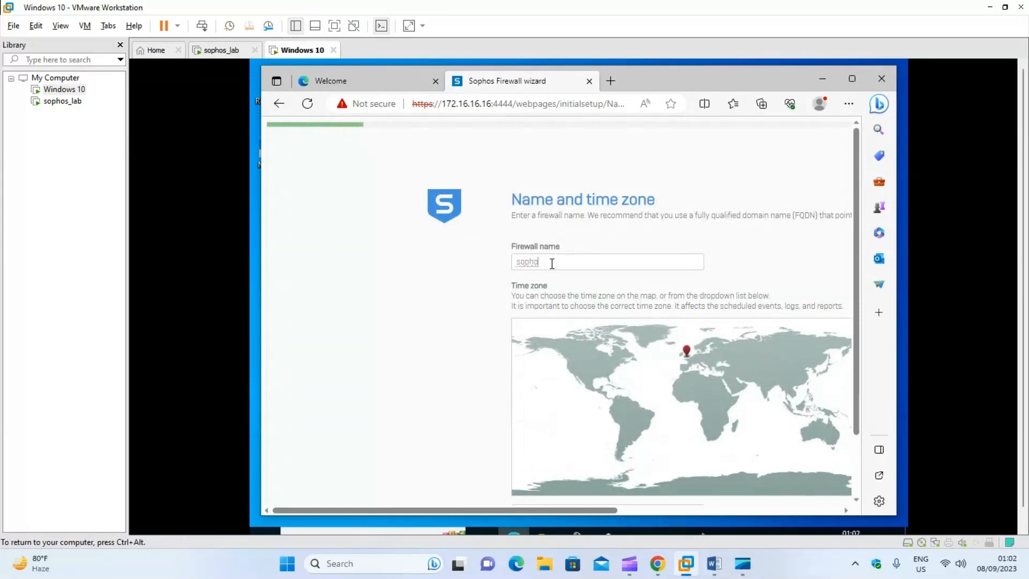
{"action": "type", "text": "lab"}
{"action": "left_click_drag", "start_coordinate": [596, 507], "coordinate": [647, 504]}
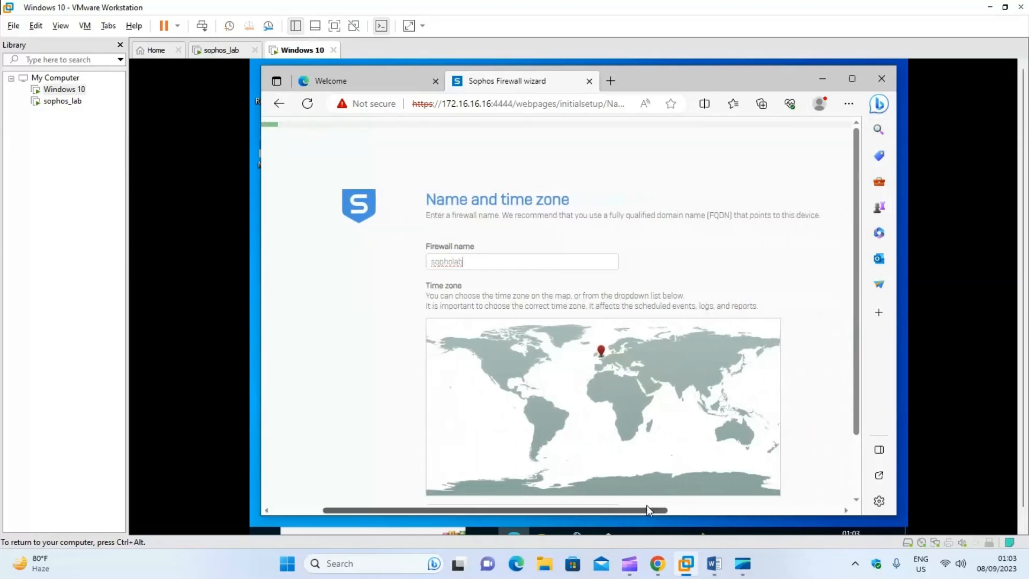
{"action": "left_click", "coordinate": [684, 388]}
{"action": "scroll", "coordinate": [637, 425], "scroll_direction": "down", "scroll_amount": 2}
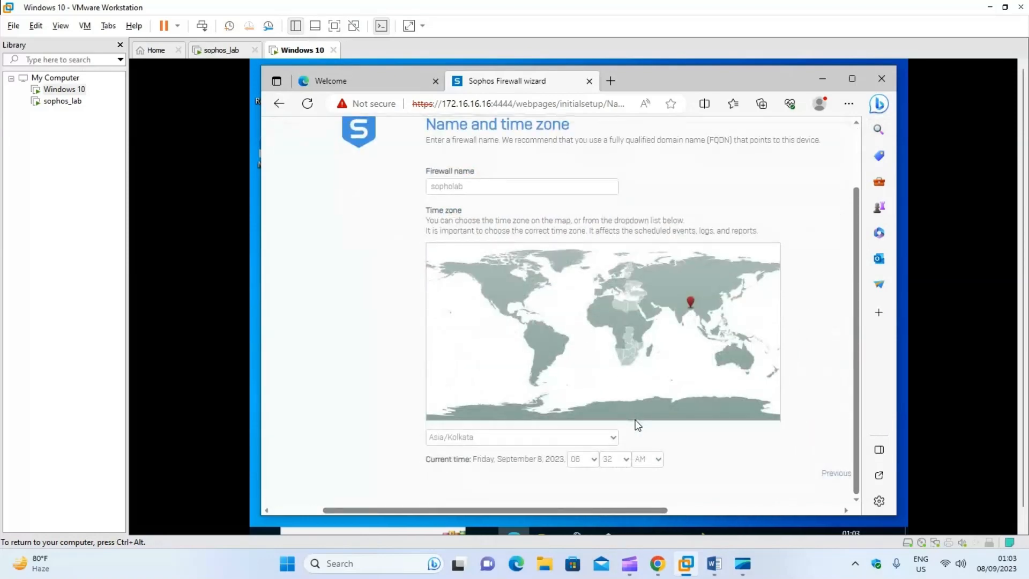
{"action": "left_click", "coordinate": [616, 438]}
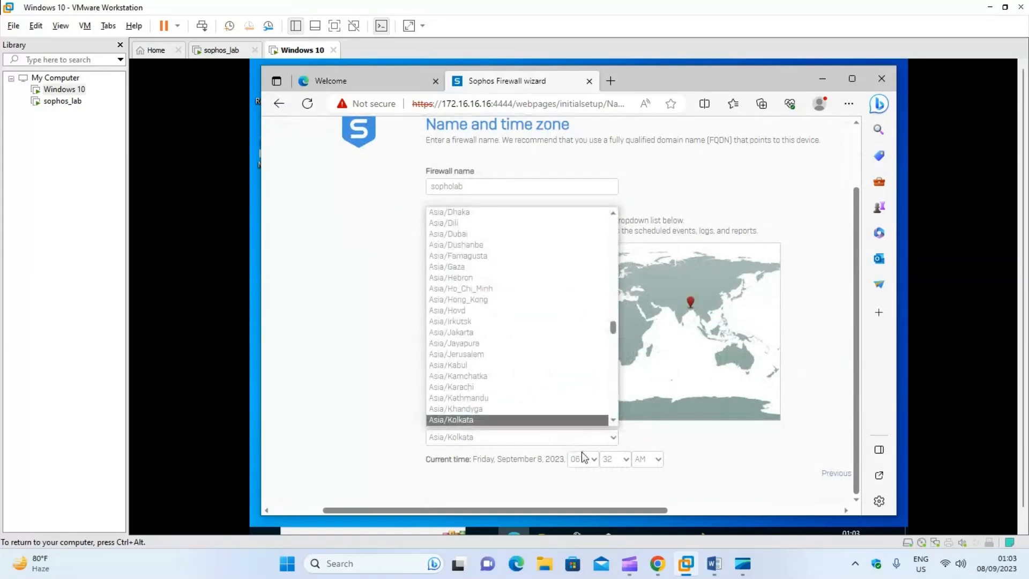
{"action": "left_click", "coordinate": [729, 444]}
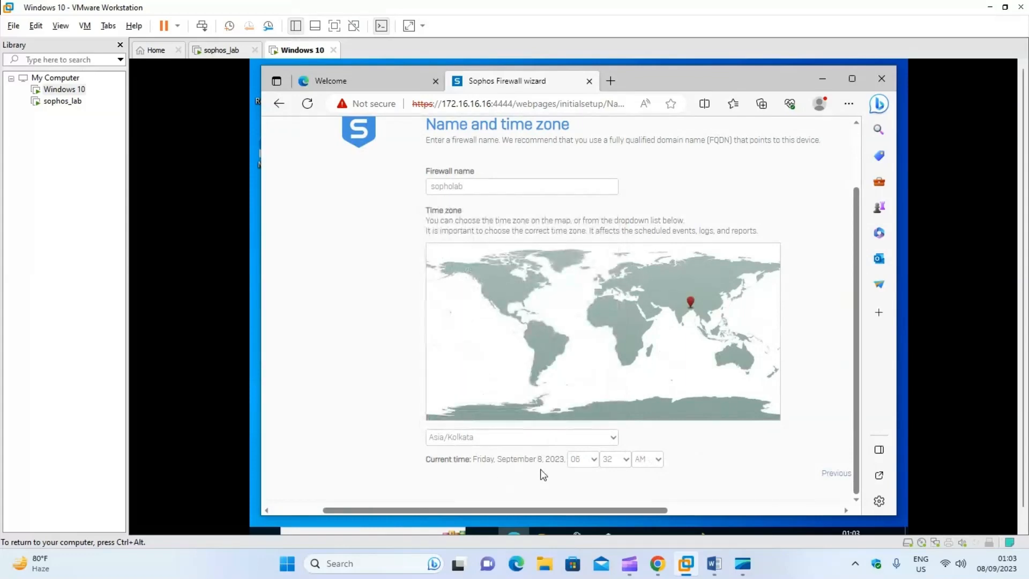
Step: Set the current time to 01:04 and continue to the next wizard page
{"action": "left_click", "coordinate": [590, 462]}
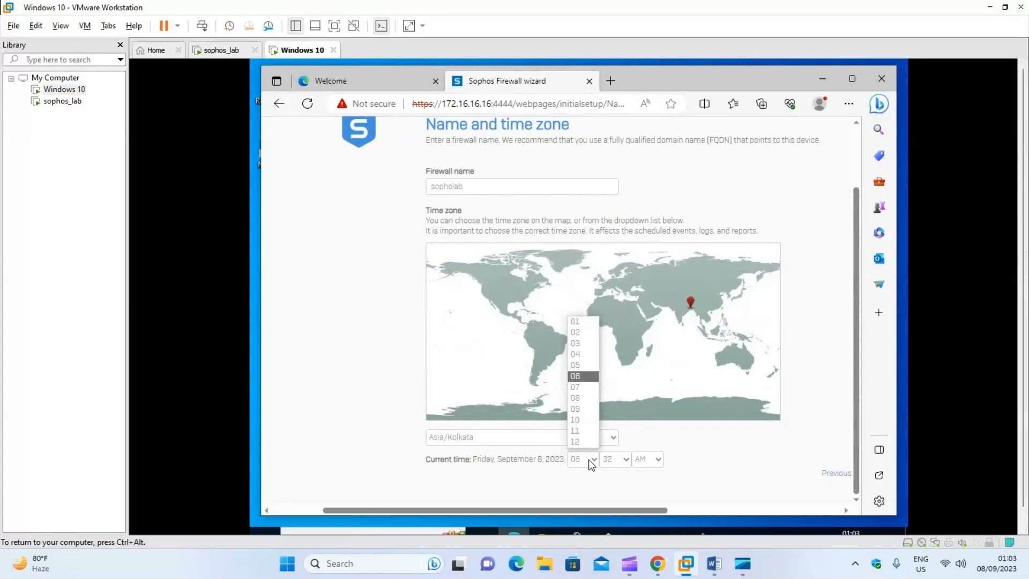
{"action": "left_click", "coordinate": [579, 322]}
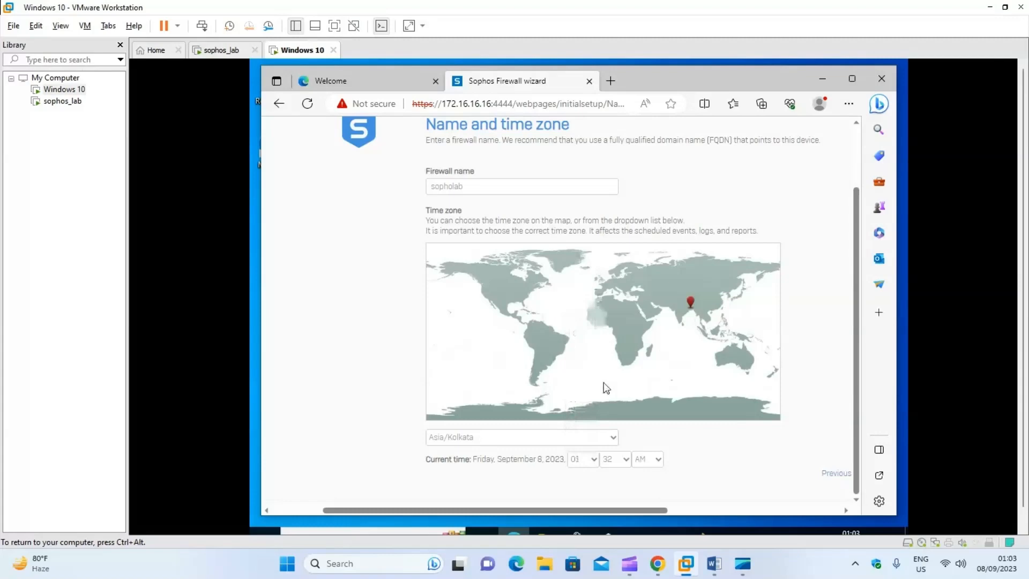
{"action": "left_click", "coordinate": [615, 463]}
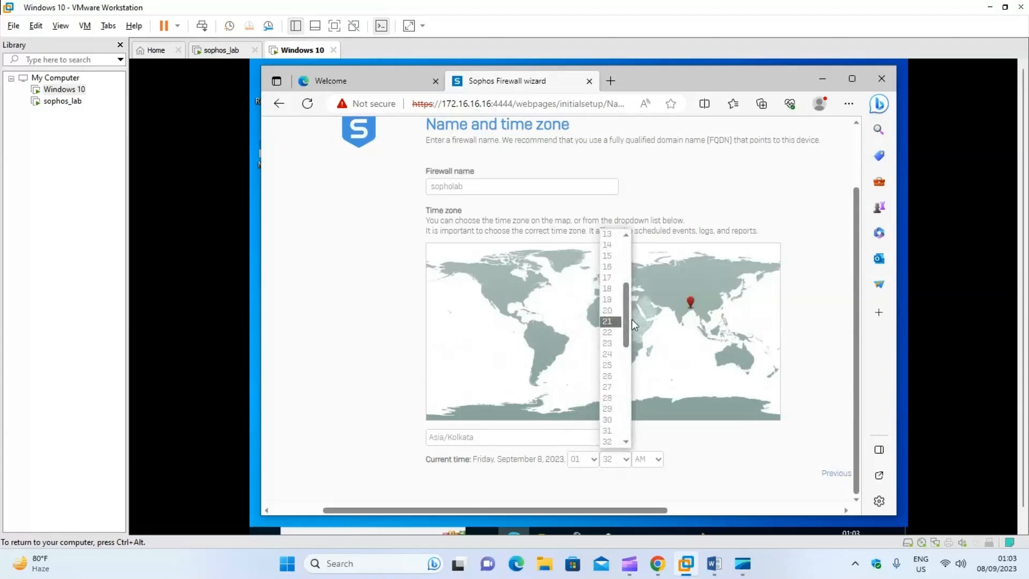
{"action": "left_click_drag", "start_coordinate": [626, 337], "coordinate": [635, 252]}
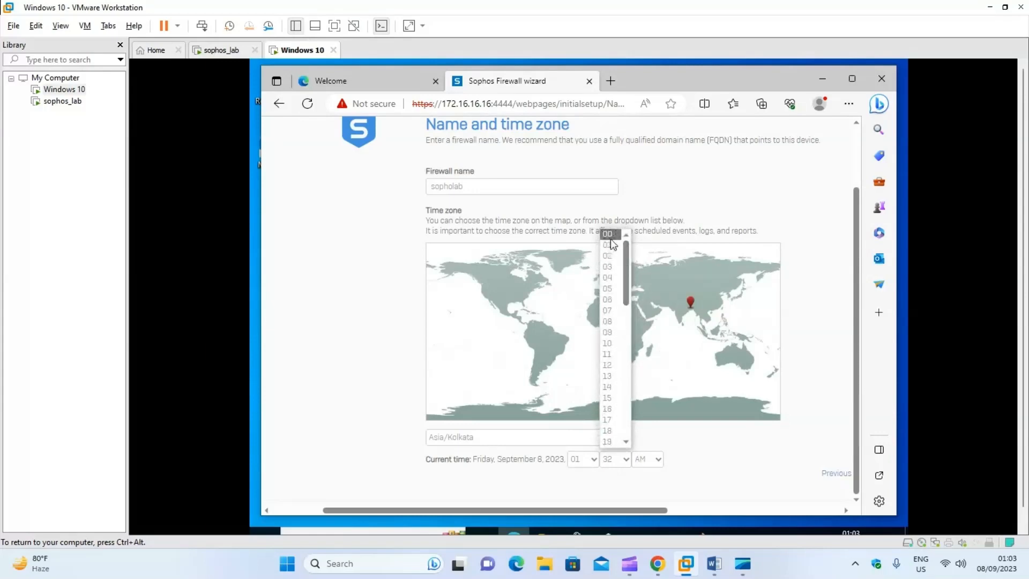
{"action": "left_click", "coordinate": [611, 277]}
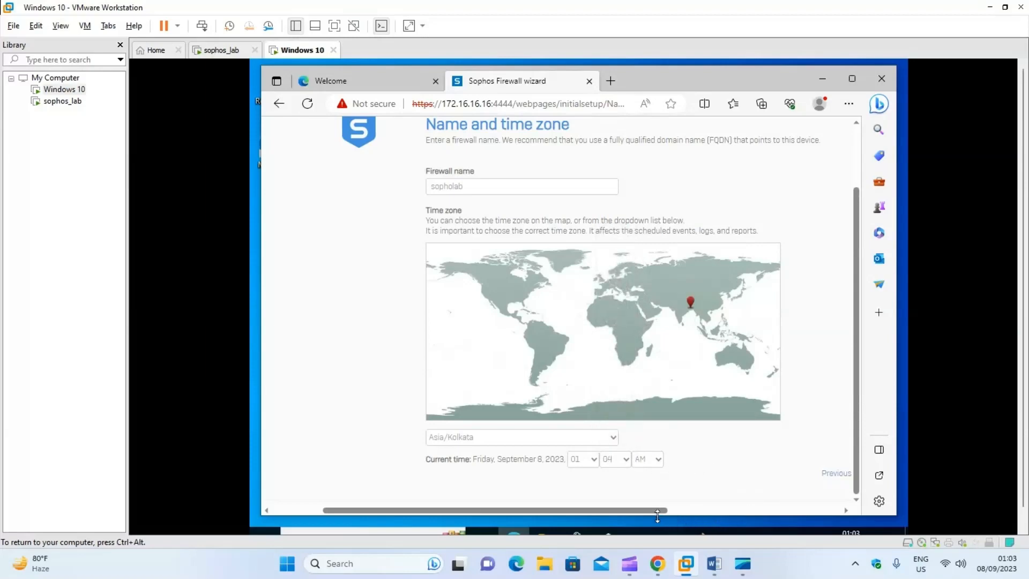
{"action": "left_click_drag", "start_coordinate": [658, 508], "coordinate": [755, 482]}
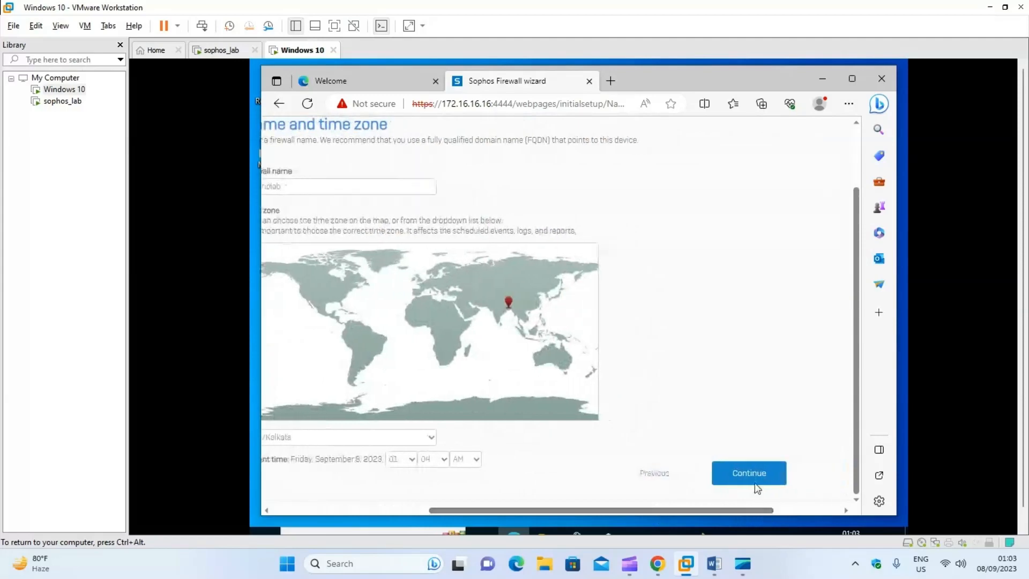
{"action": "left_click", "coordinate": [754, 471]}
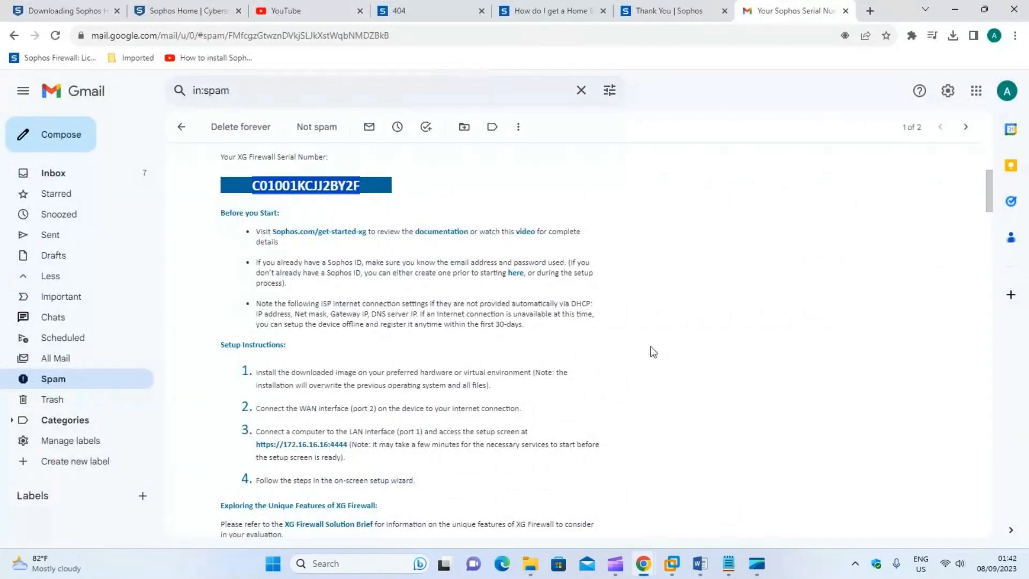
Step: Back in the VM, dismiss the news panel and paste the firewall serial into the existing serial field
{"action": "mouse_move", "coordinate": [672, 563]}
{"action": "left_click", "coordinate": [761, 478]}
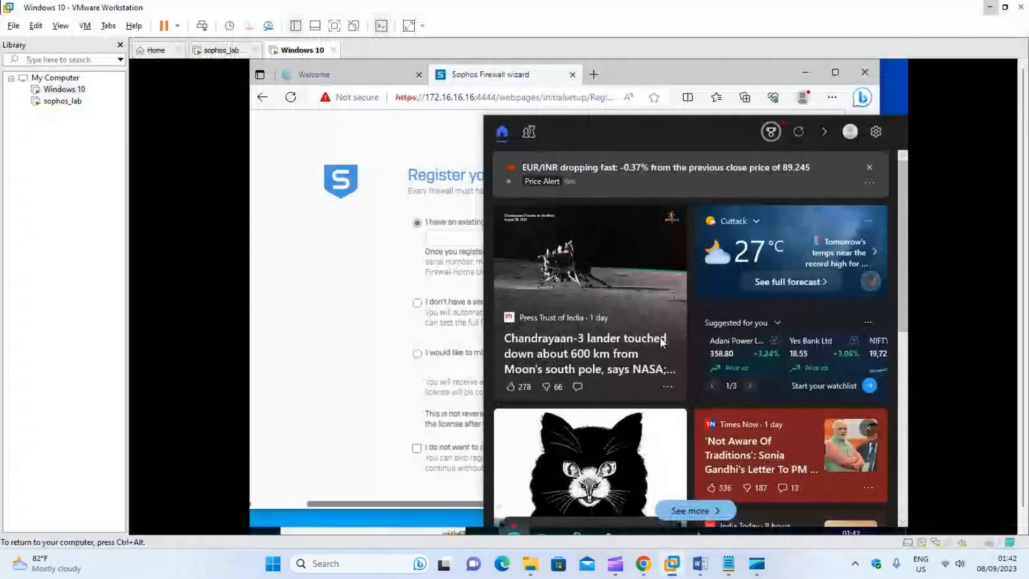
{"action": "left_click", "coordinate": [369, 214]}
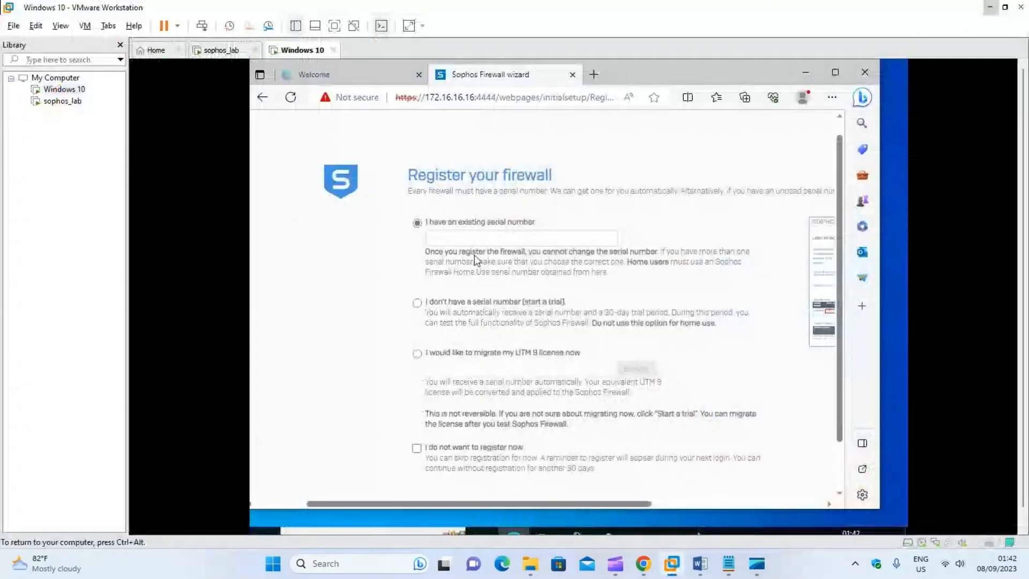
{"action": "left_click", "coordinate": [521, 238]}
{"action": "key", "text": "ctrl+v"}
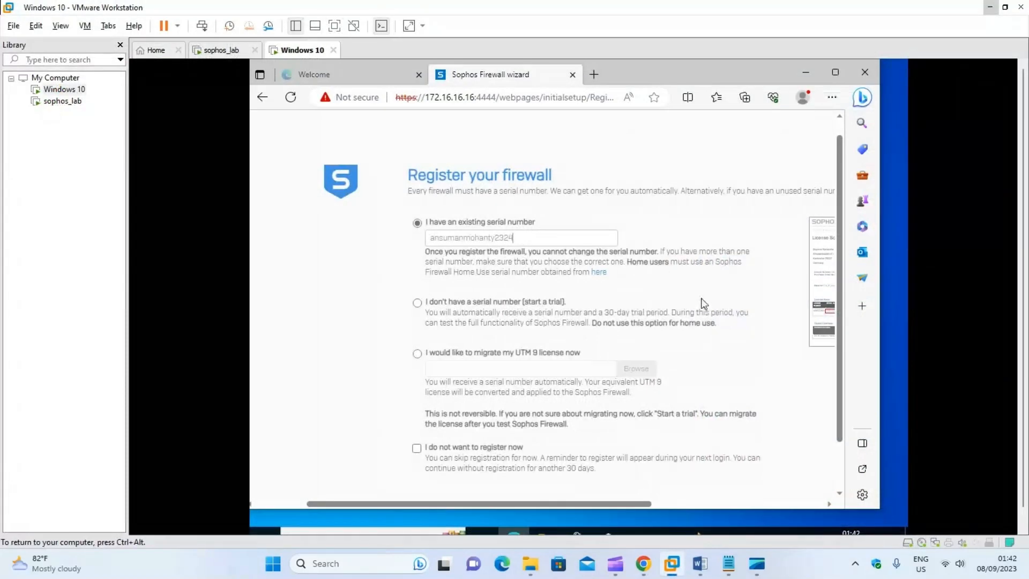
{"action": "scroll", "coordinate": [697, 327], "scroll_direction": "down", "scroll_amount": 1}
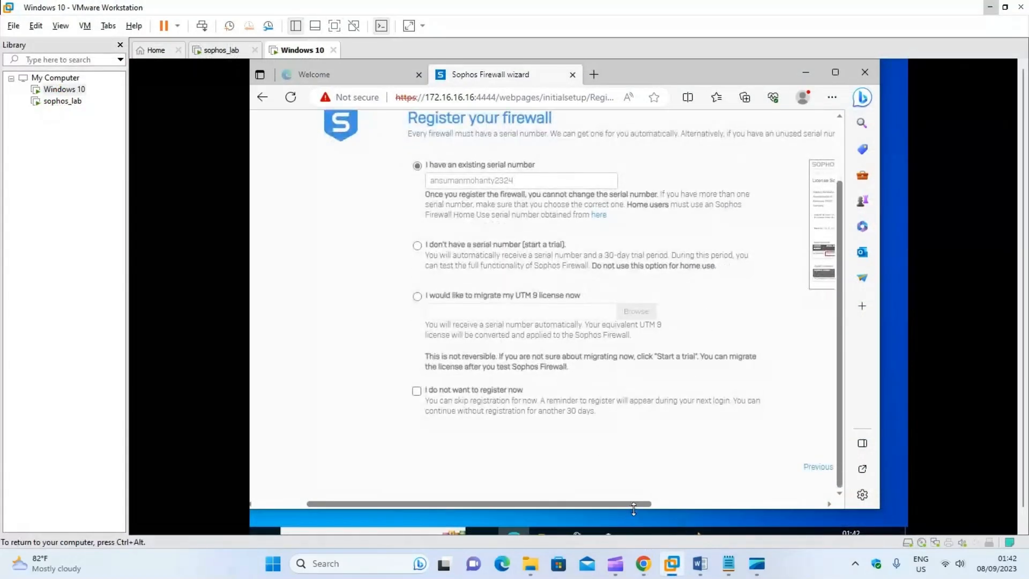
{"action": "left_click_drag", "start_coordinate": [634, 504], "coordinate": [744, 494]}
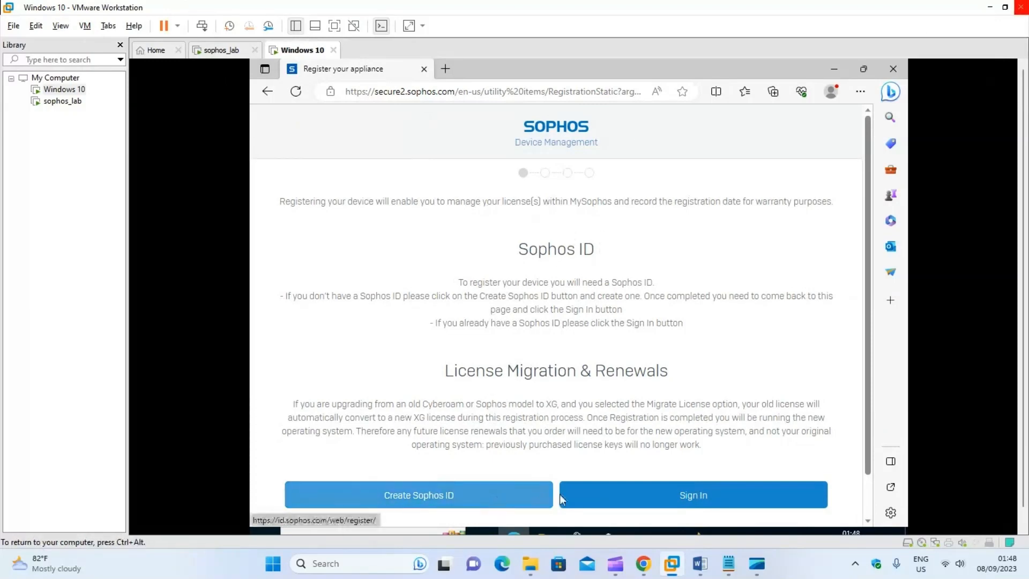
Step: Start a new Sophos ID with the saved e-mail address and request a verification code
{"action": "scroll", "coordinate": [666, 391], "scroll_direction": "down", "scroll_amount": 1}
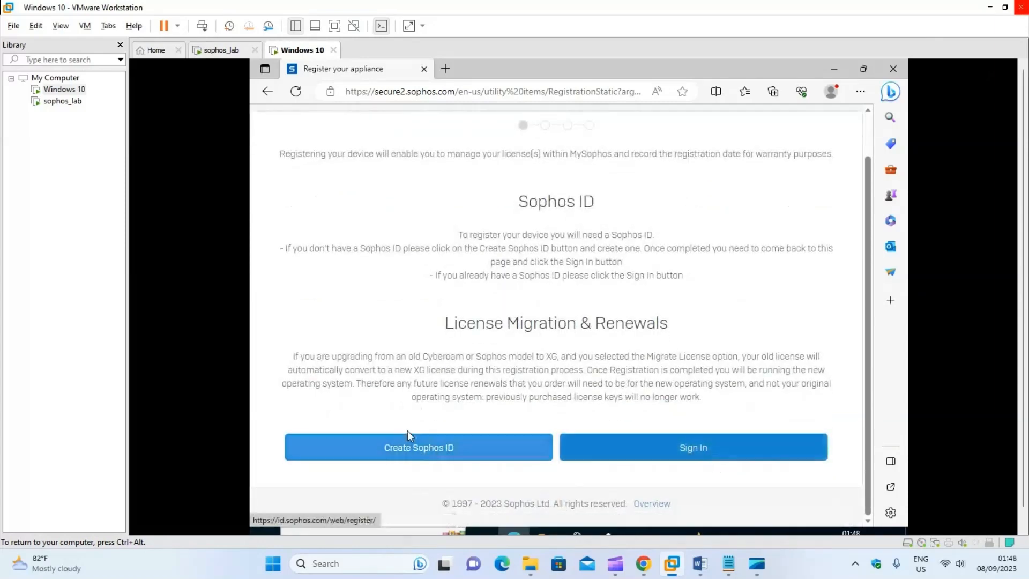
{"action": "left_click", "coordinate": [423, 448]}
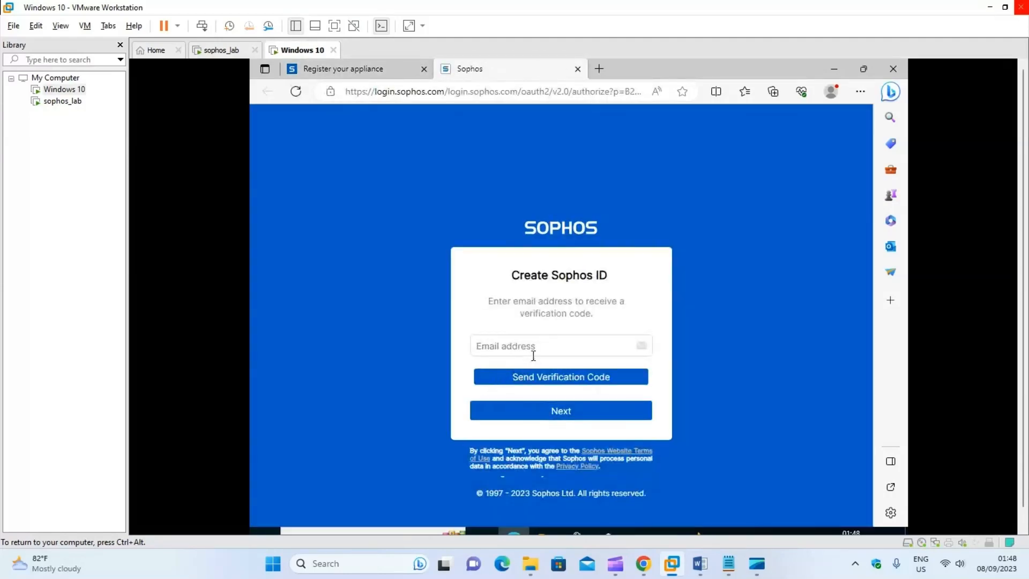
{"action": "left_click", "coordinate": [537, 348]}
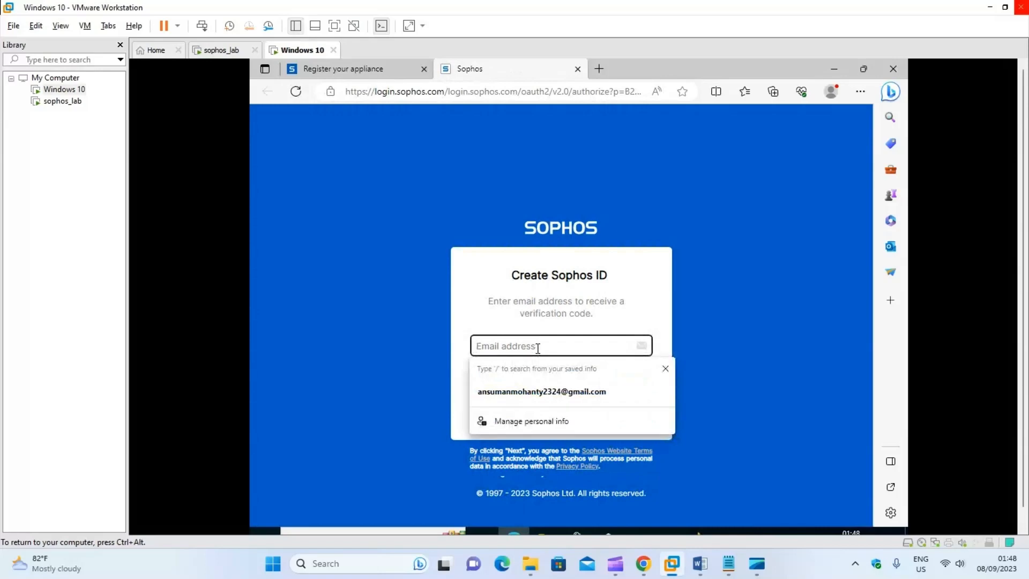
{"action": "left_click", "coordinate": [555, 392]}
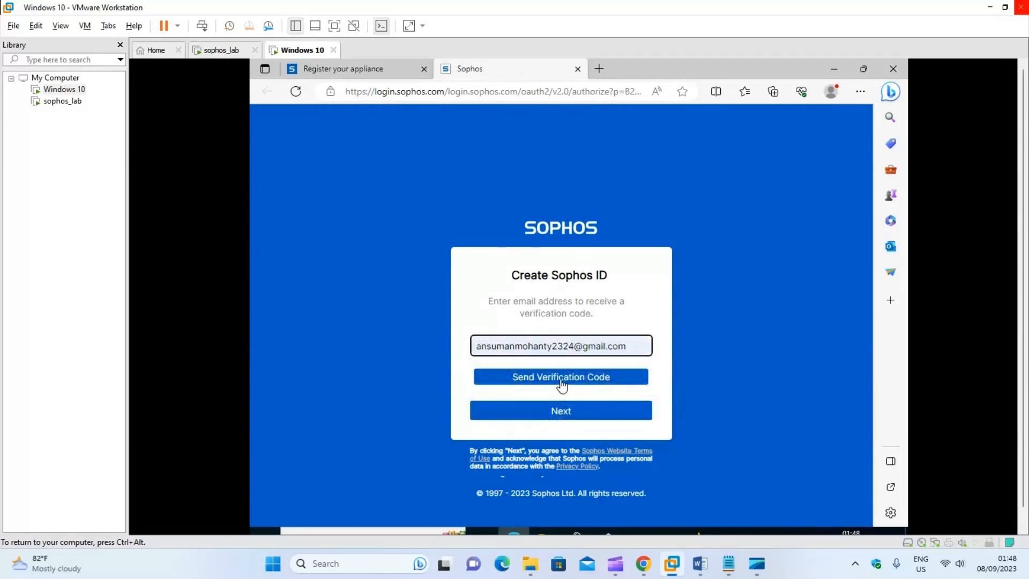
{"action": "left_click", "coordinate": [562, 383]}
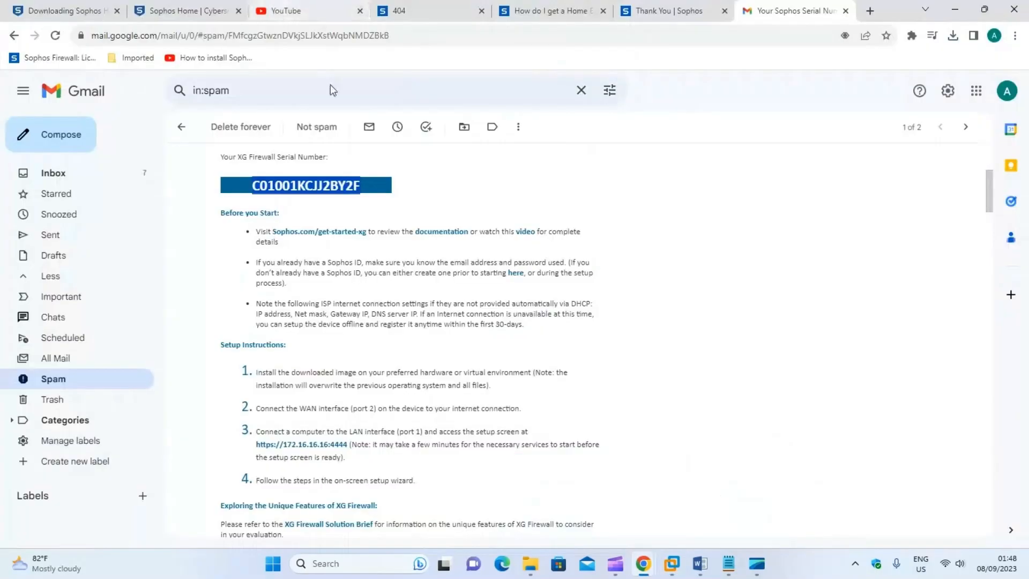
Step: Open the Sophos PROD verification-code e-mail in the Gmail inbox, then return to the VM
{"action": "left_click", "coordinate": [78, 172]}
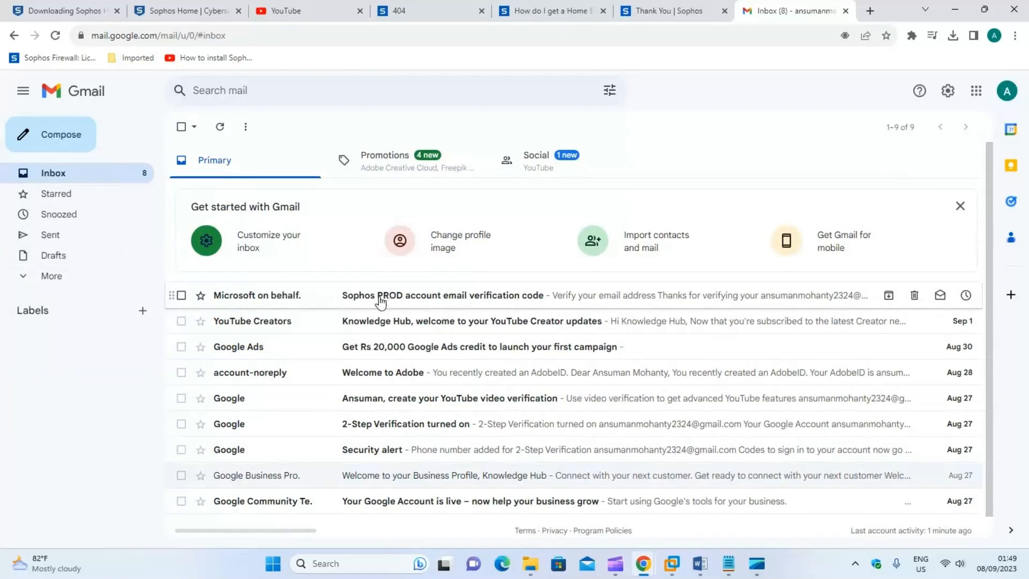
{"action": "left_click", "coordinate": [560, 298]}
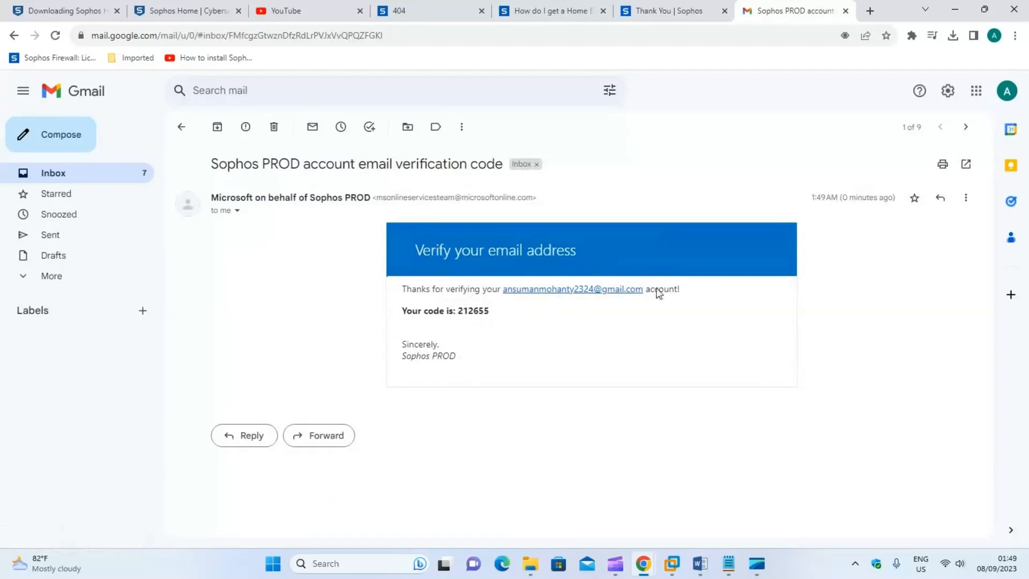
{"action": "mouse_move", "coordinate": [682, 567]}
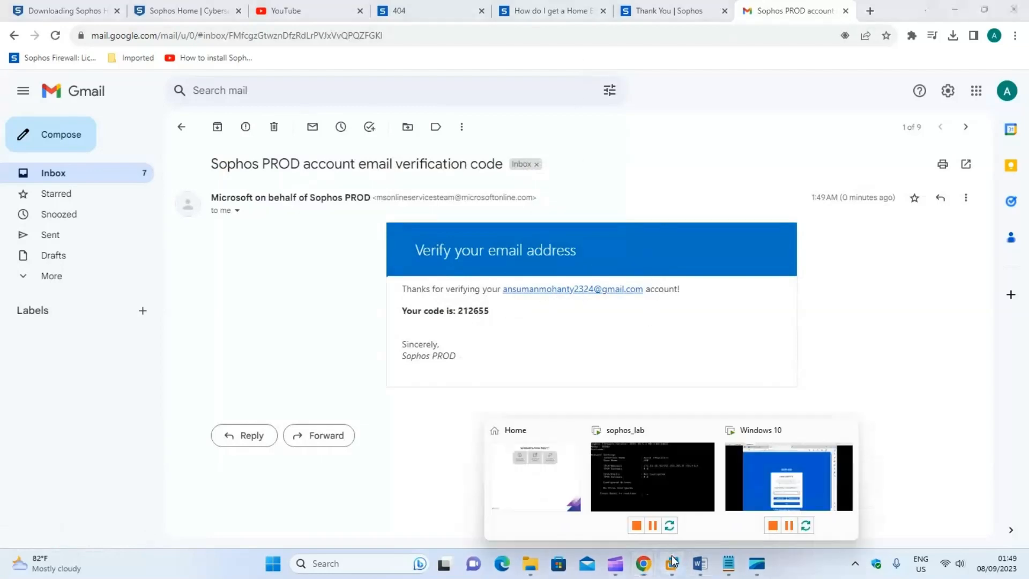
{"action": "left_click", "coordinate": [754, 475]}
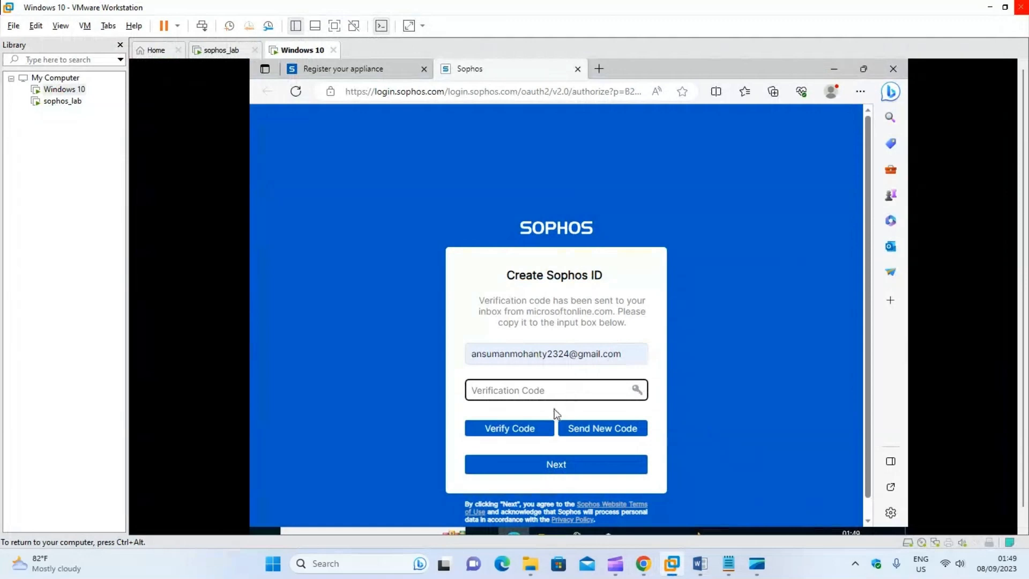
Step: Enter the e-mailed verification code, verify it, and move to the password step
{"action": "left_click", "coordinate": [531, 429]}
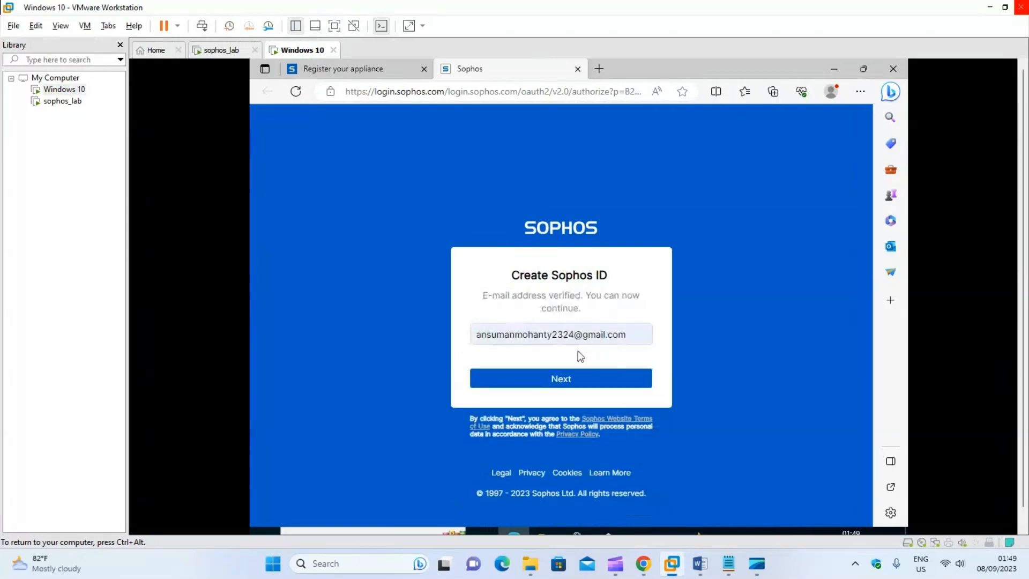
{"action": "left_click", "coordinate": [568, 378]}
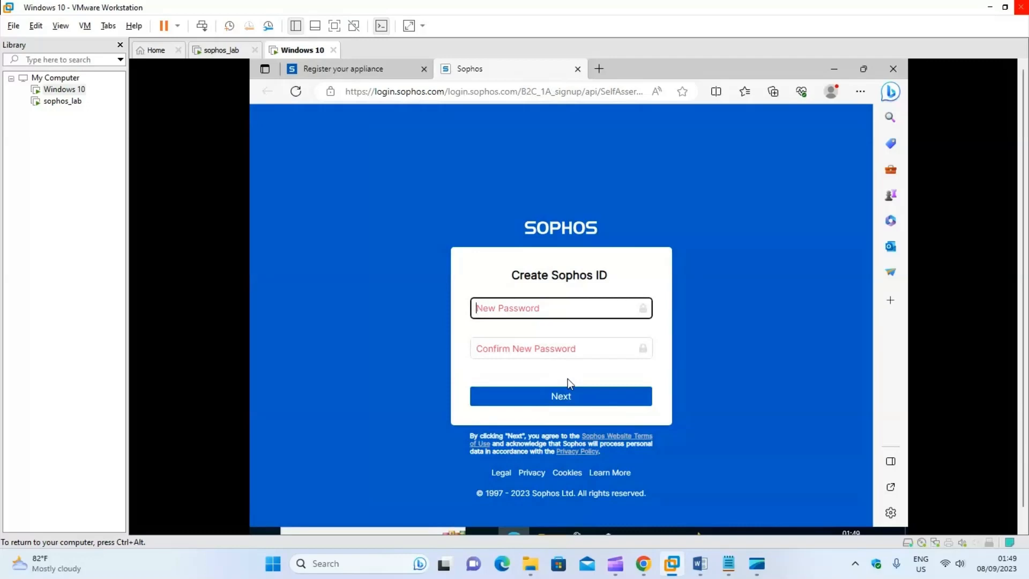
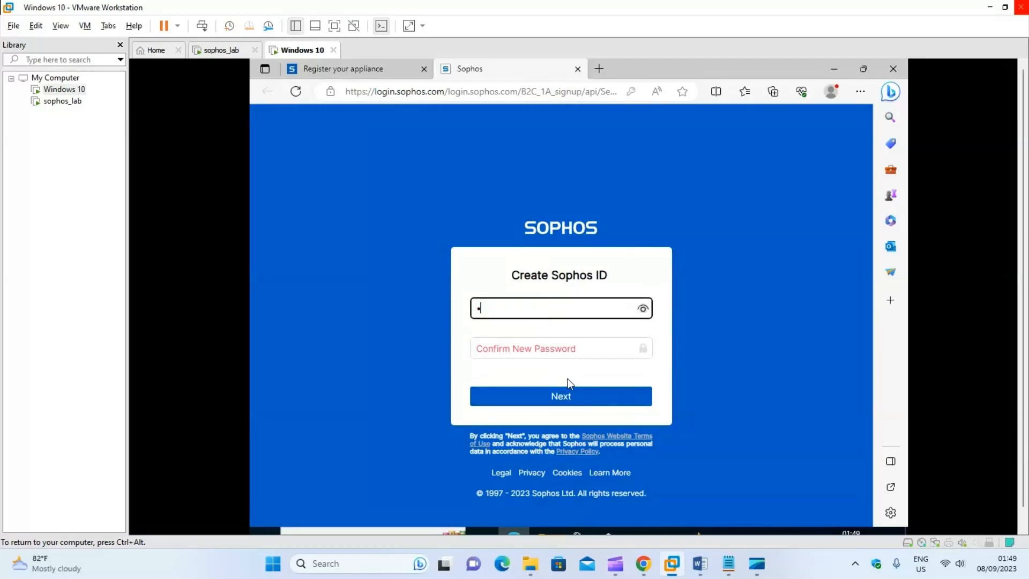
Step: Set and confirm the Sophos ID password, then save it with auto-saving turned on
{"action": "left_click", "coordinate": [596, 349]}
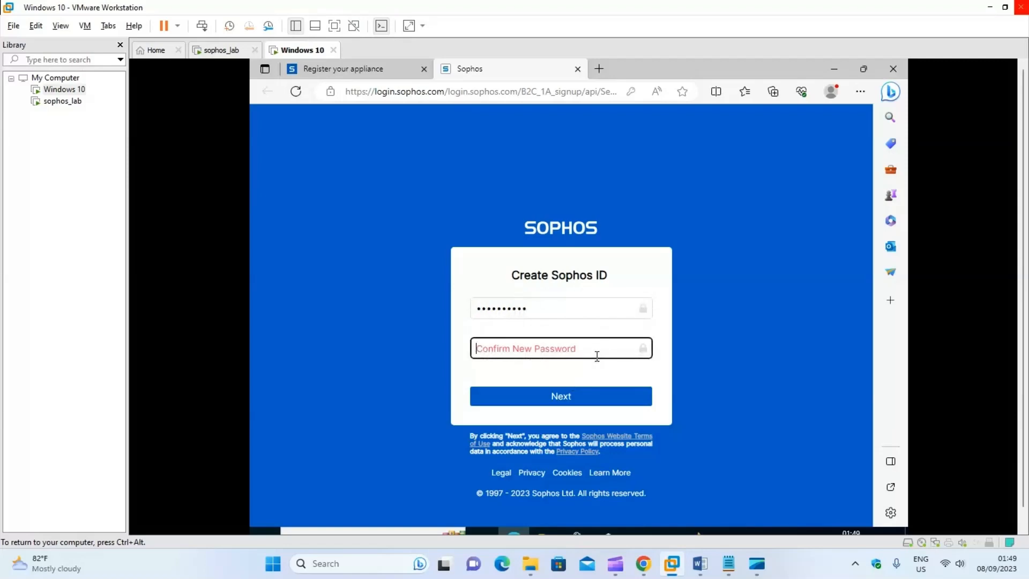
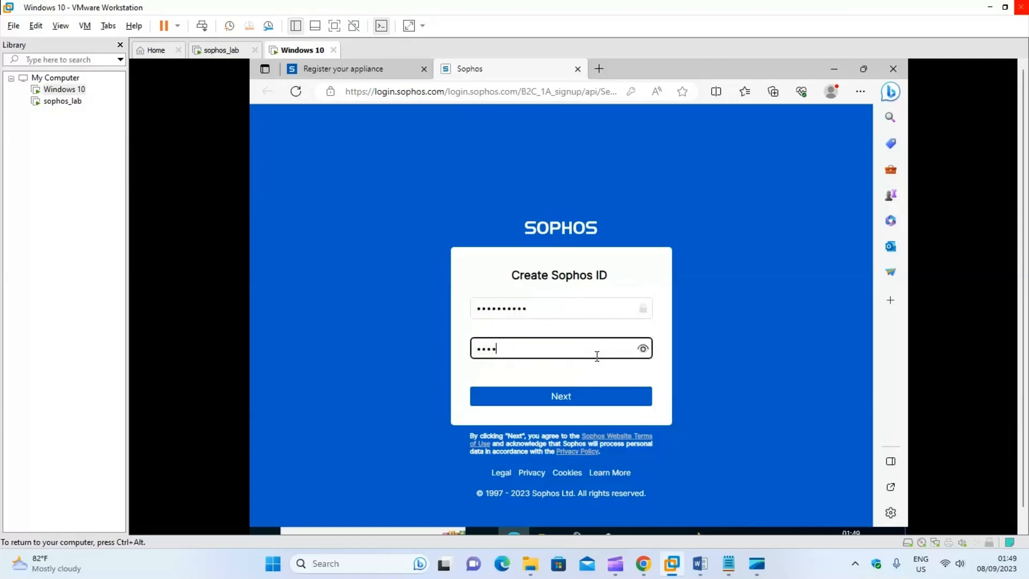
{"action": "left_click", "coordinate": [593, 399]}
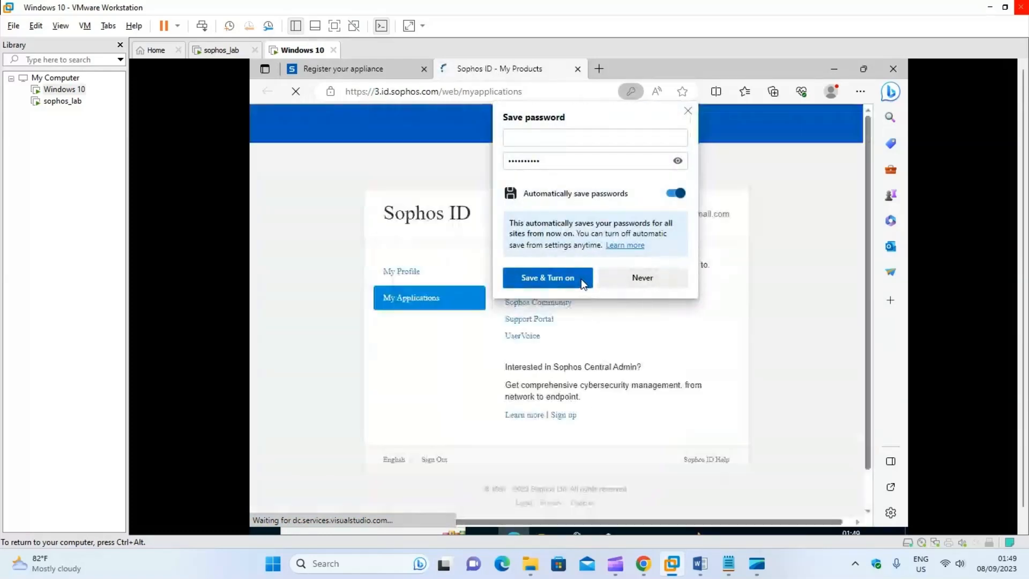
{"action": "left_click", "coordinate": [581, 279]}
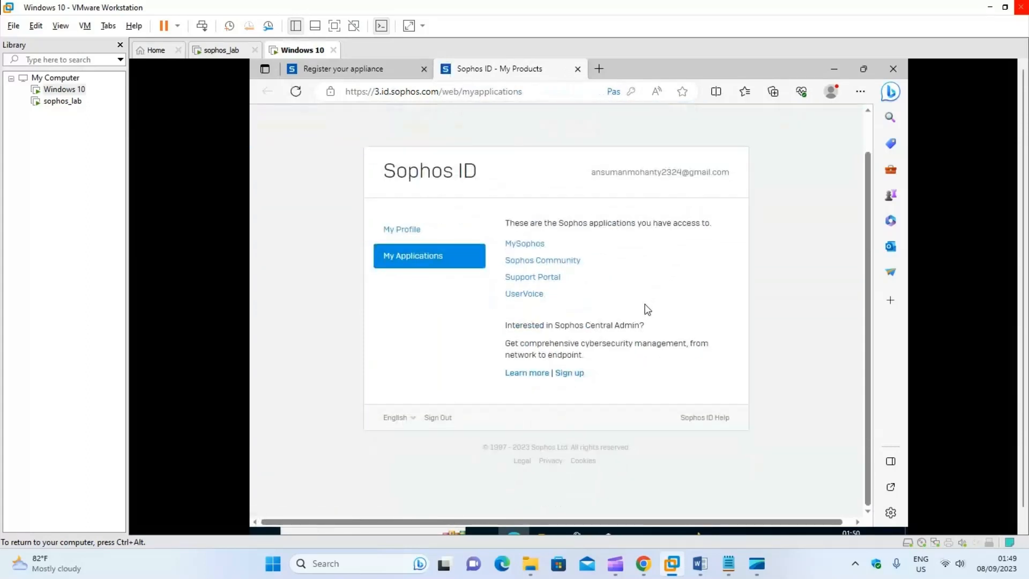
Step: Sign in on the appliance registration page, select the serial number and submit with the robot check
{"action": "left_click", "coordinate": [570, 375]}
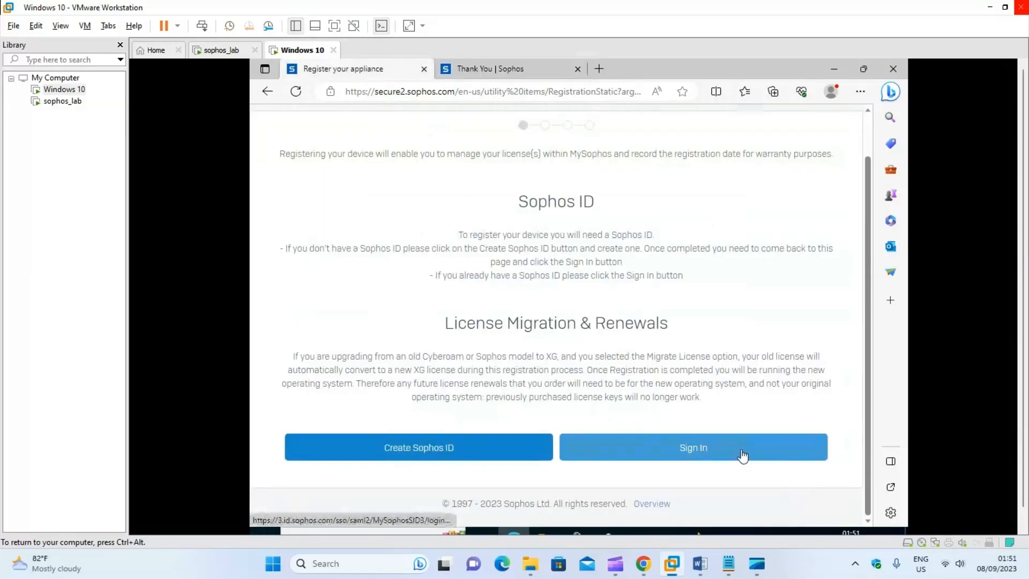
{"action": "left_click", "coordinate": [743, 455]}
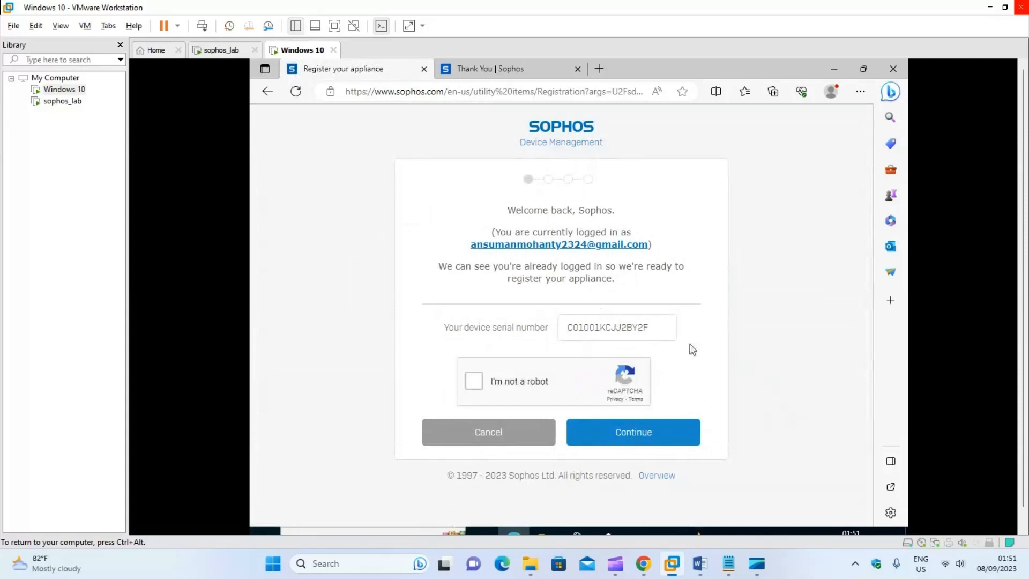
{"action": "left_click_drag", "start_coordinate": [666, 326], "coordinate": [534, 332]}
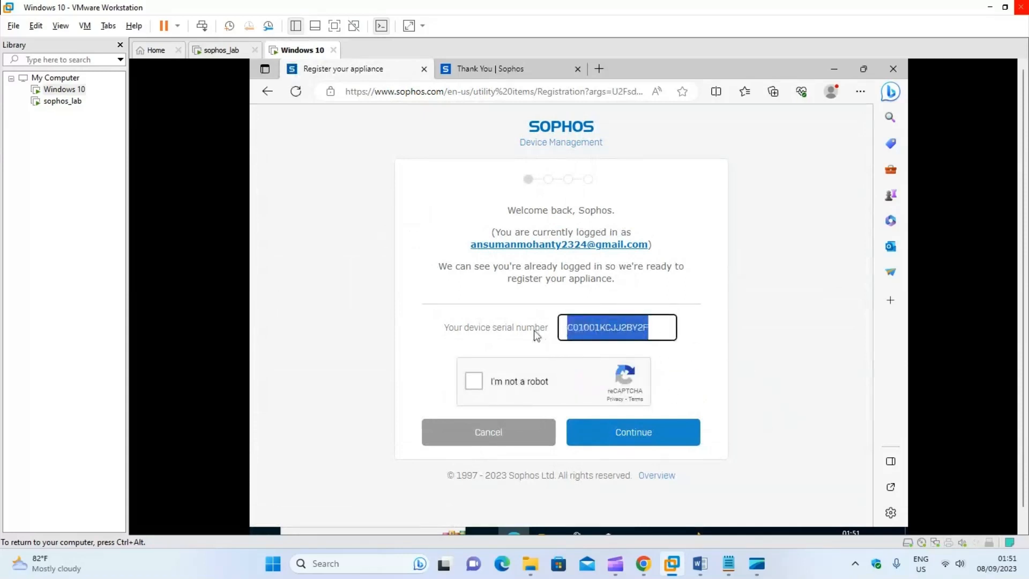
{"action": "left_click", "coordinate": [481, 379]}
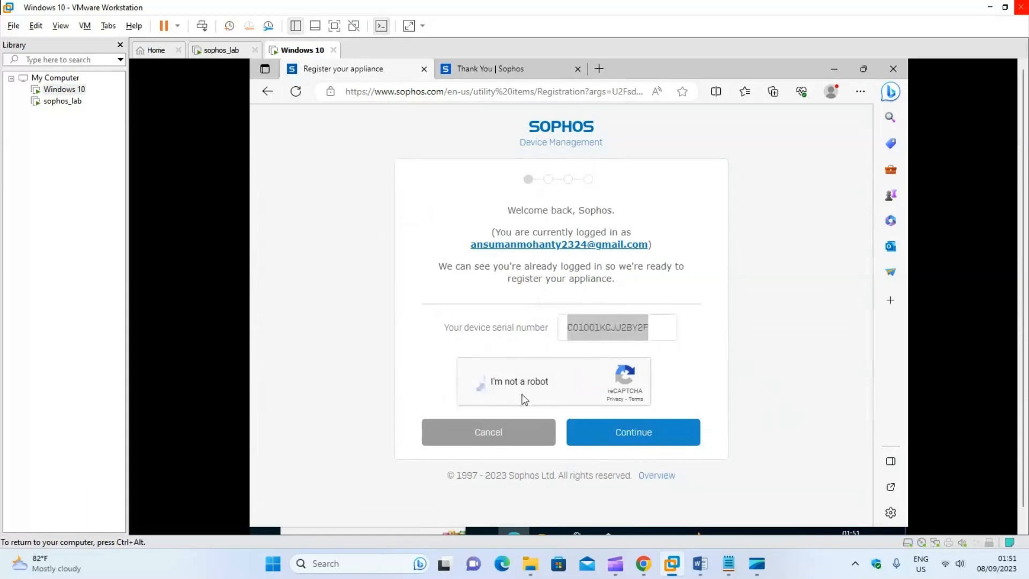
{"action": "left_click", "coordinate": [636, 438]}
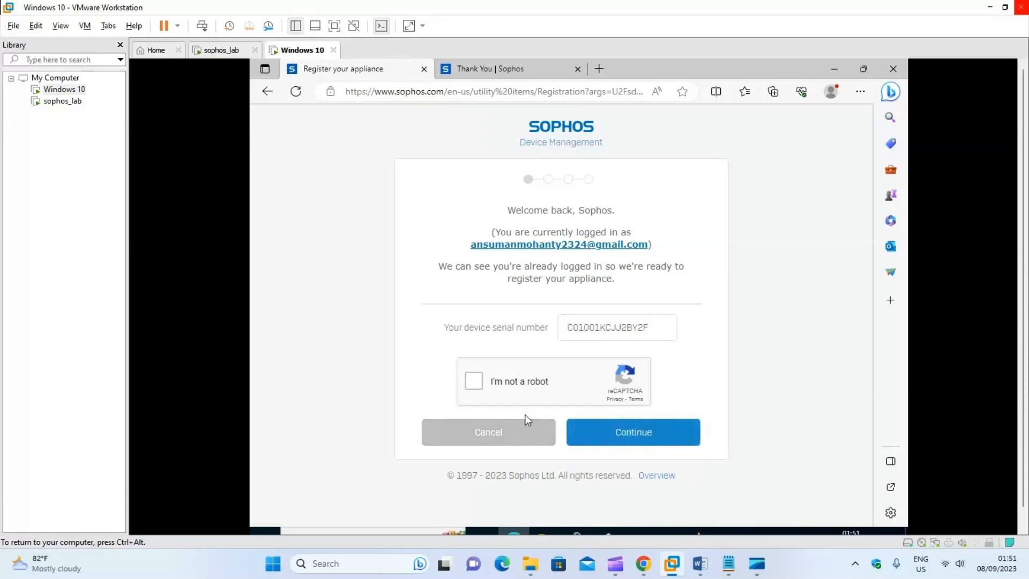
Step: Pass the reCAPTCHA by selecting the four motorcycle tiles, verify, and continue the registration
{"action": "left_click", "coordinate": [470, 383]}
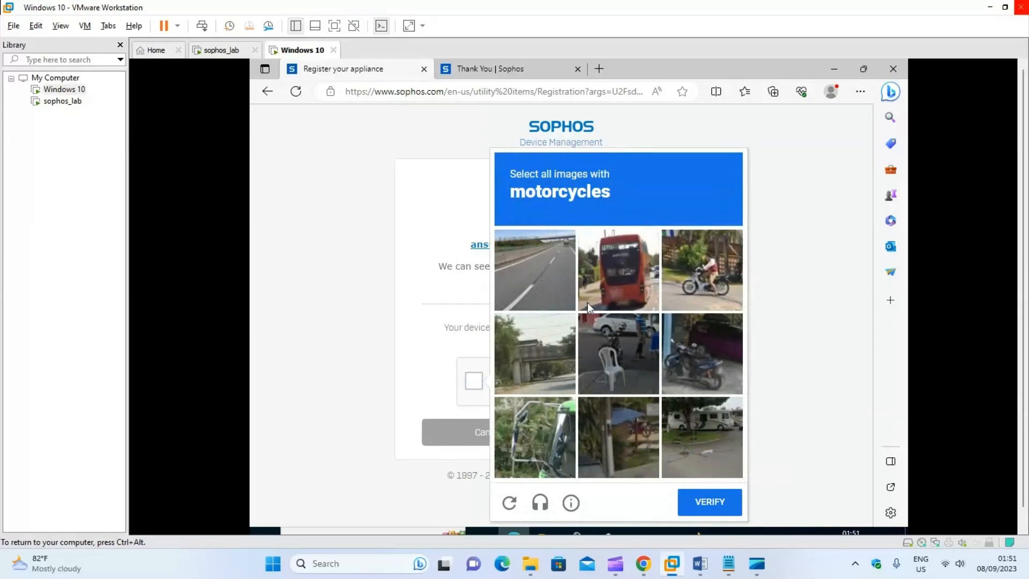
{"action": "left_click", "coordinate": [701, 367]}
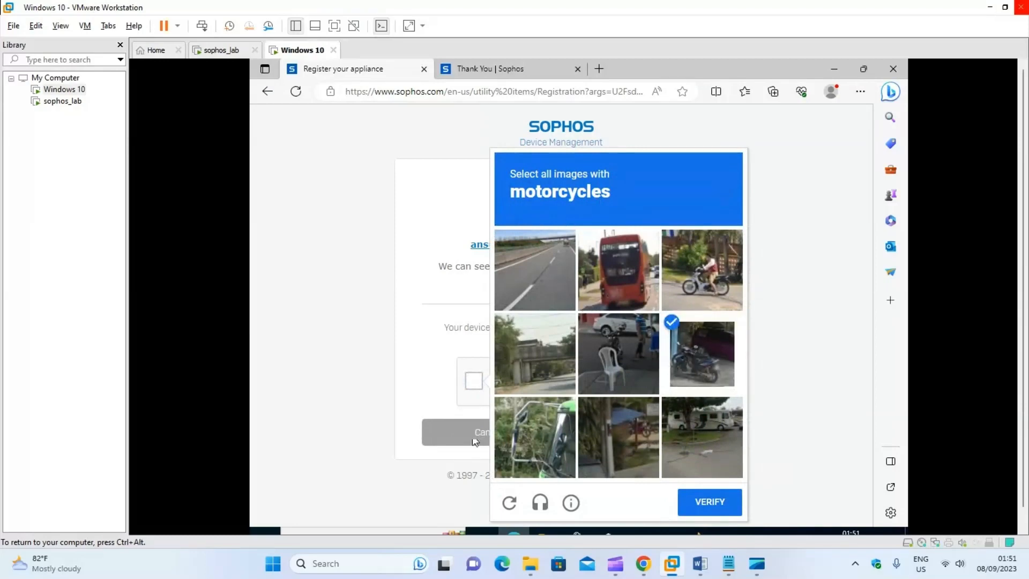
{"action": "left_click", "coordinate": [623, 353]}
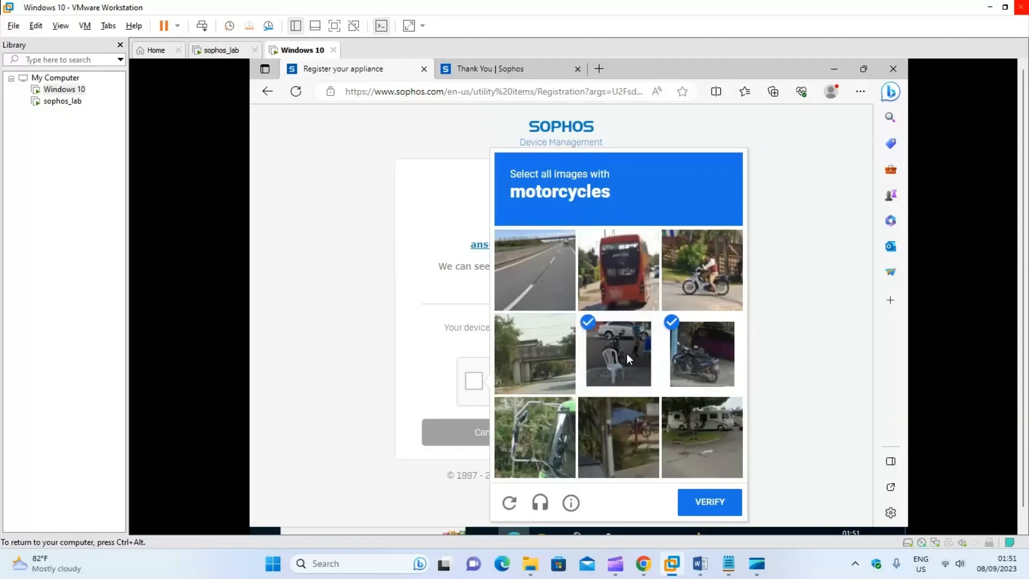
{"action": "left_click", "coordinate": [647, 436]}
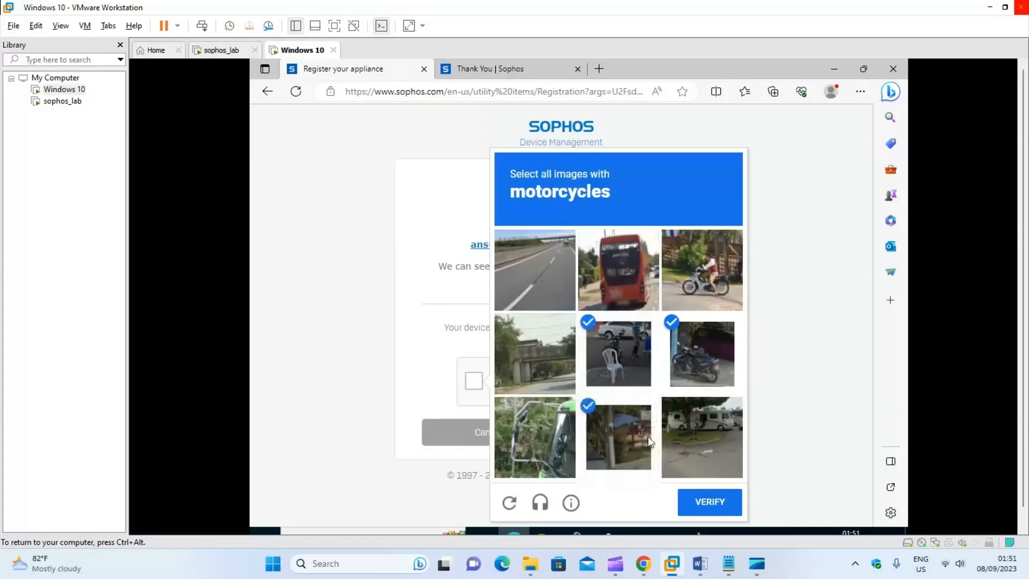
{"action": "left_click", "coordinate": [712, 266]}
{"action": "left_click", "coordinate": [715, 501]}
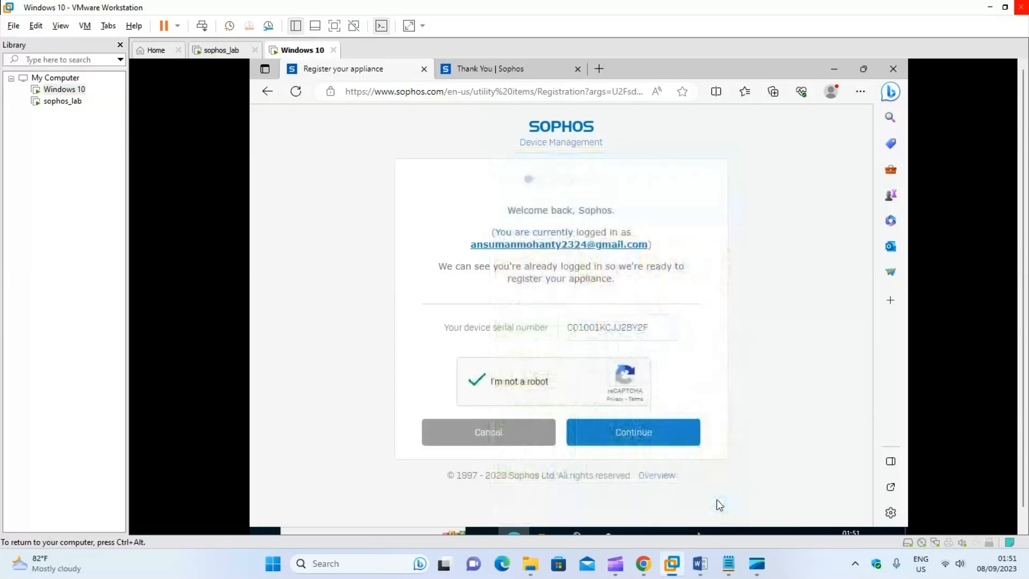
{"action": "left_click", "coordinate": [661, 440]}
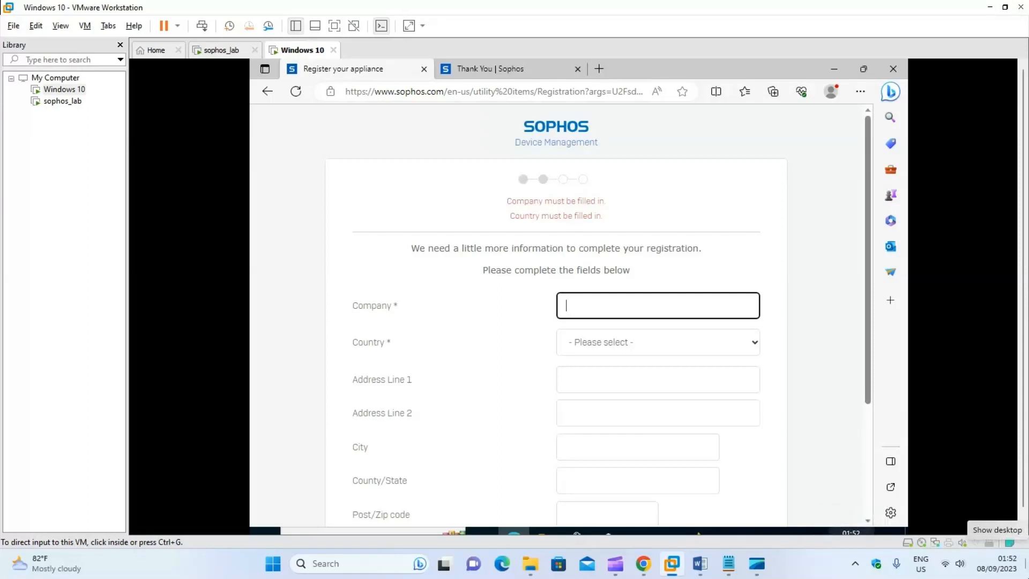
Step: Fill Company from saved info and set the Country to India
{"action": "left_click", "coordinate": [694, 309]}
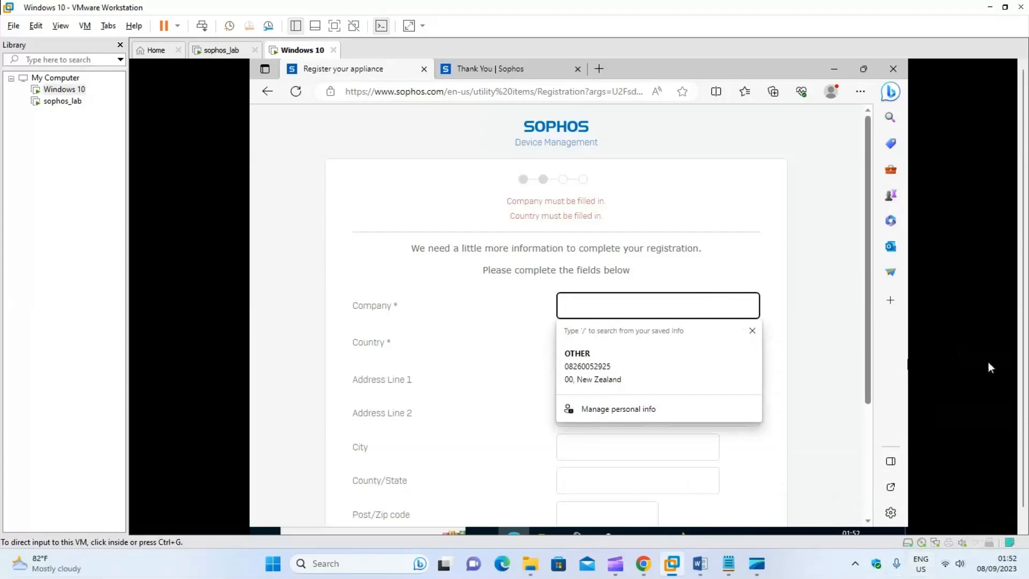
{"action": "left_click", "coordinate": [646, 350]}
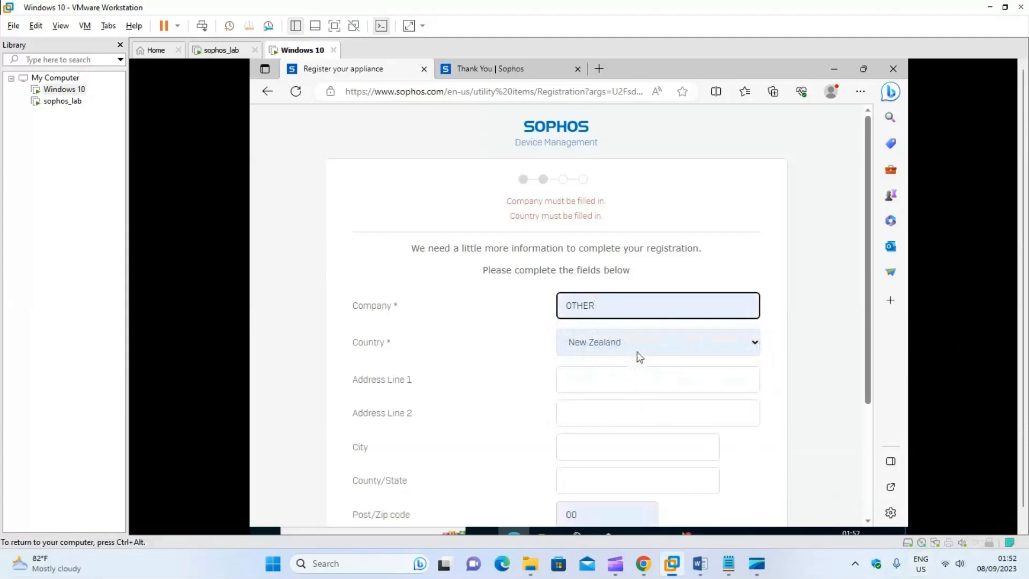
{"action": "left_click", "coordinate": [638, 349]}
{"action": "scroll", "coordinate": [643, 196], "scroll_direction": "up", "scroll_amount": 15}
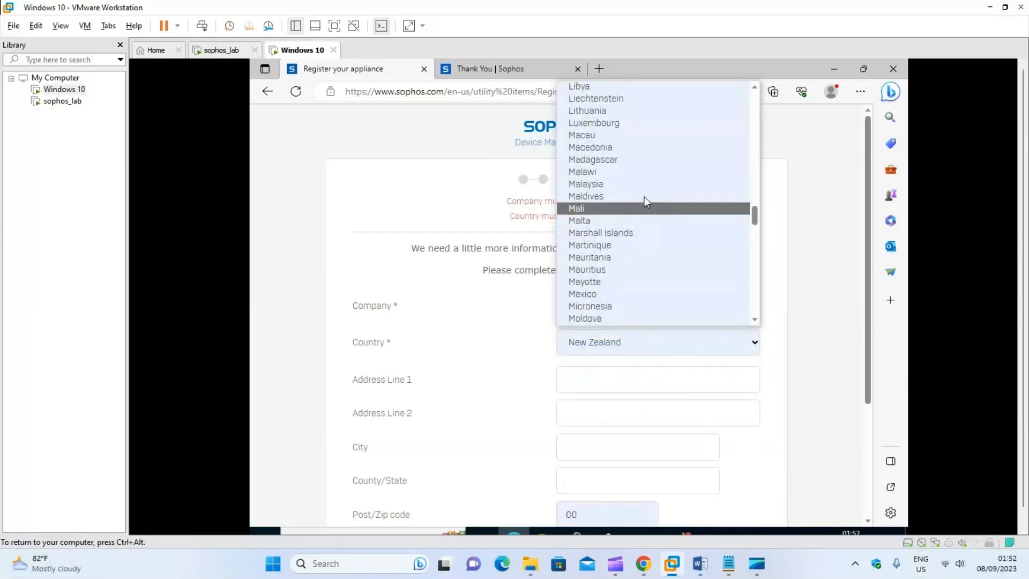
{"action": "scroll", "coordinate": [627, 225], "scroll_direction": "down", "scroll_amount": 2}
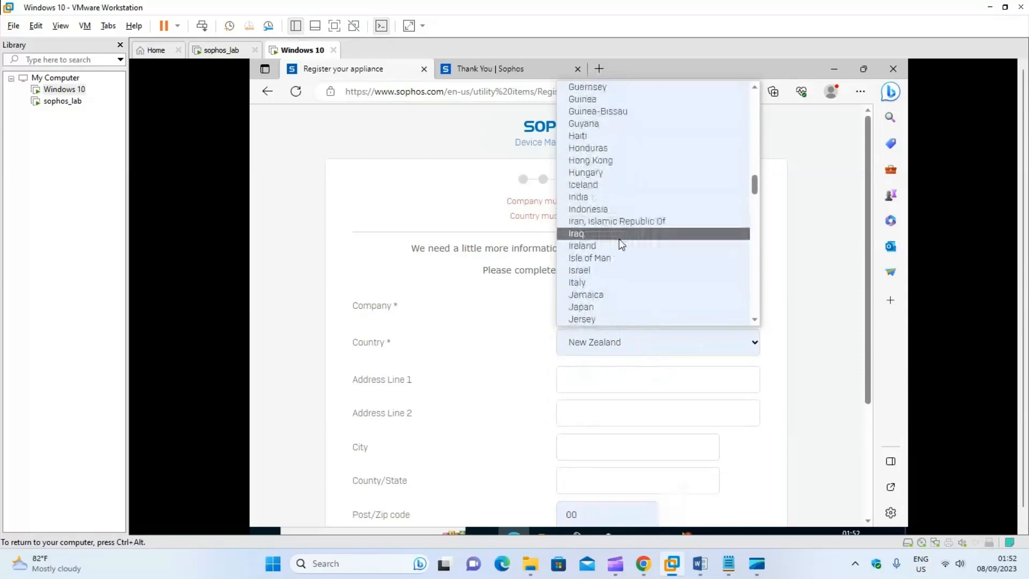
{"action": "scroll", "coordinate": [606, 276], "scroll_direction": "down", "scroll_amount": 1}
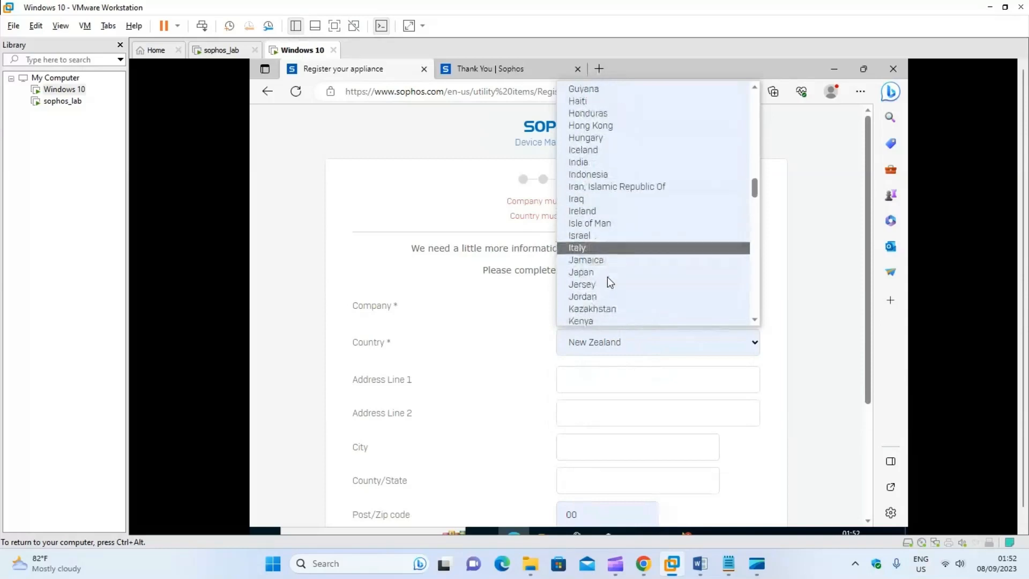
{"action": "left_click", "coordinate": [600, 161]}
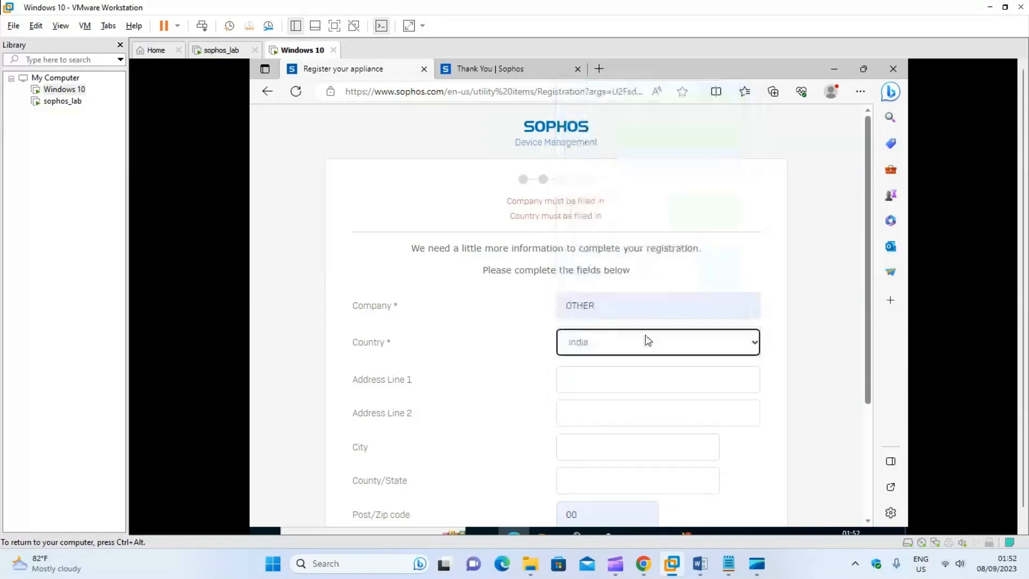
Step: Change the post code to 753008 and set the industry to Other
{"action": "left_click", "coordinate": [612, 380]}
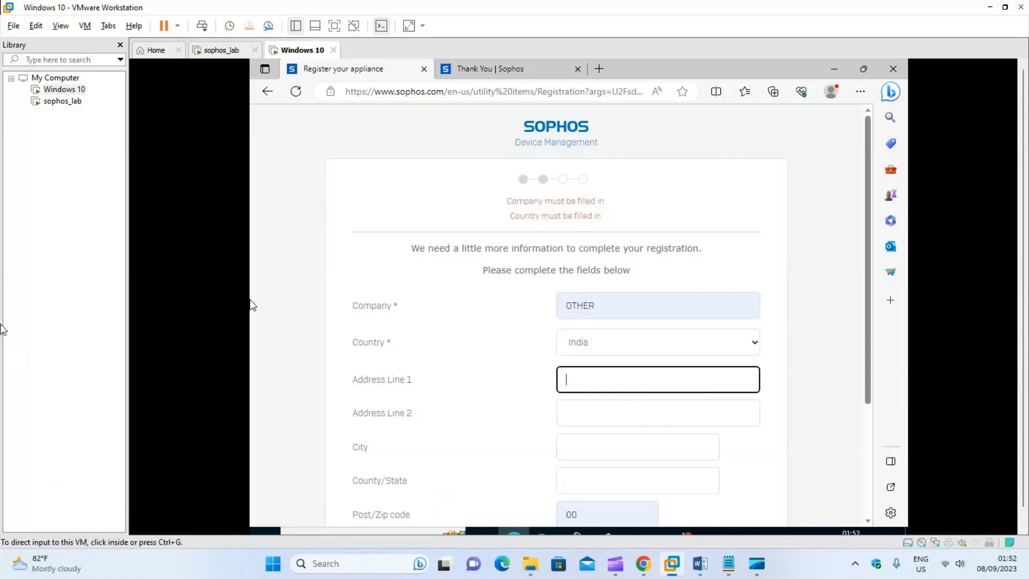
{"action": "scroll", "coordinate": [647, 420], "scroll_direction": "down", "scroll_amount": 3}
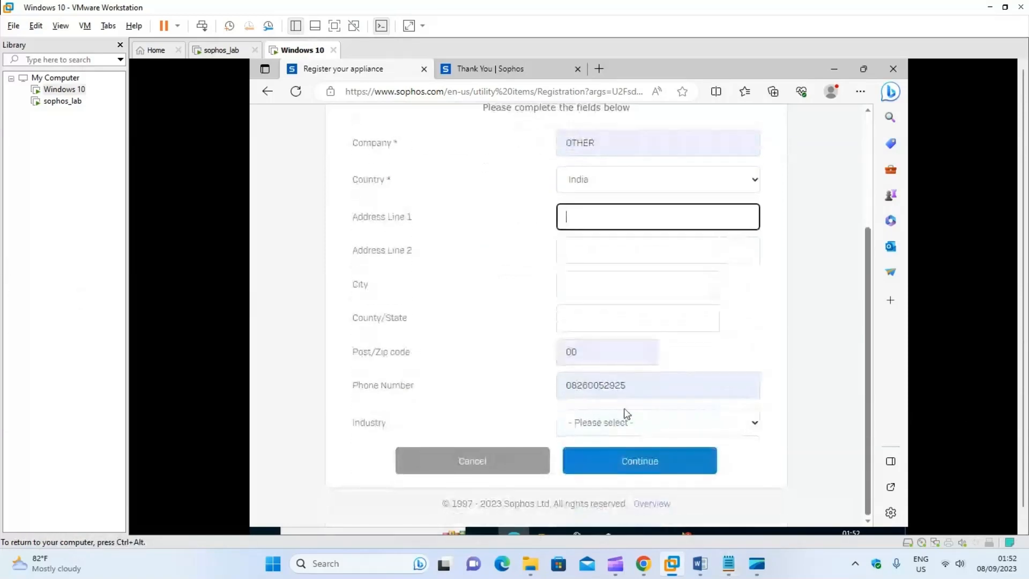
{"action": "double_click", "coordinate": [620, 355]}
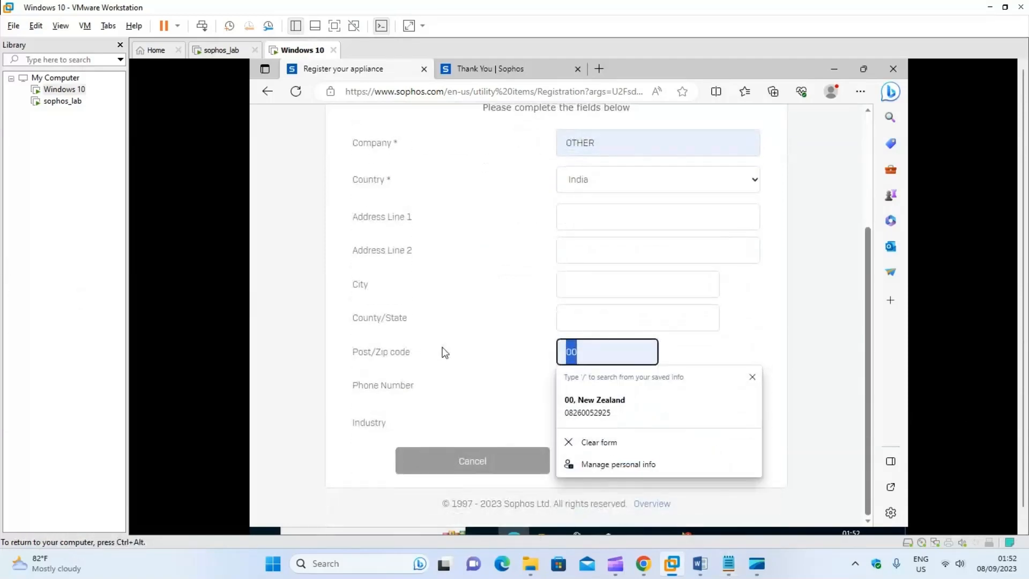
{"action": "type", "text": "7"}
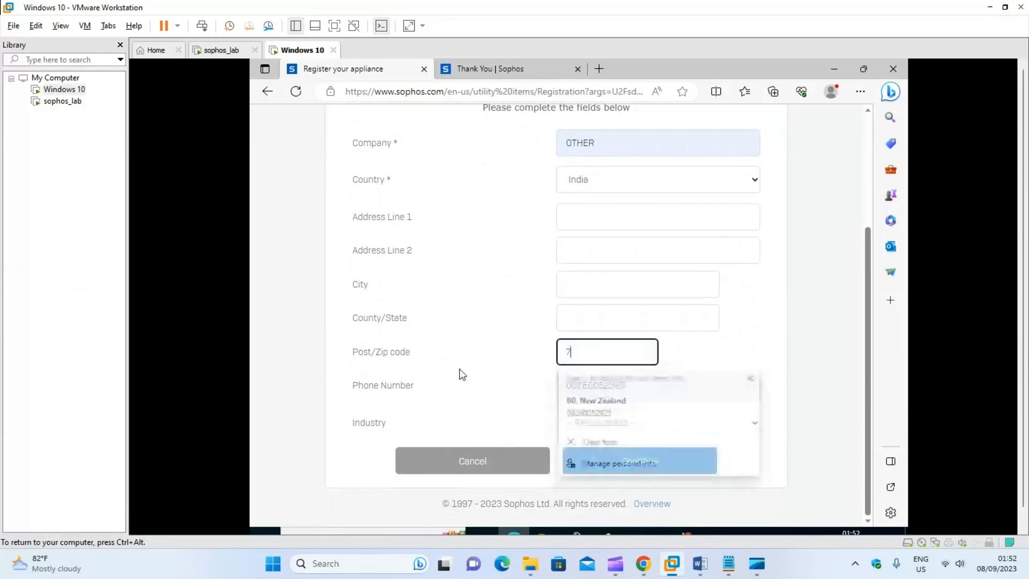
{"action": "type", "text": "53"}
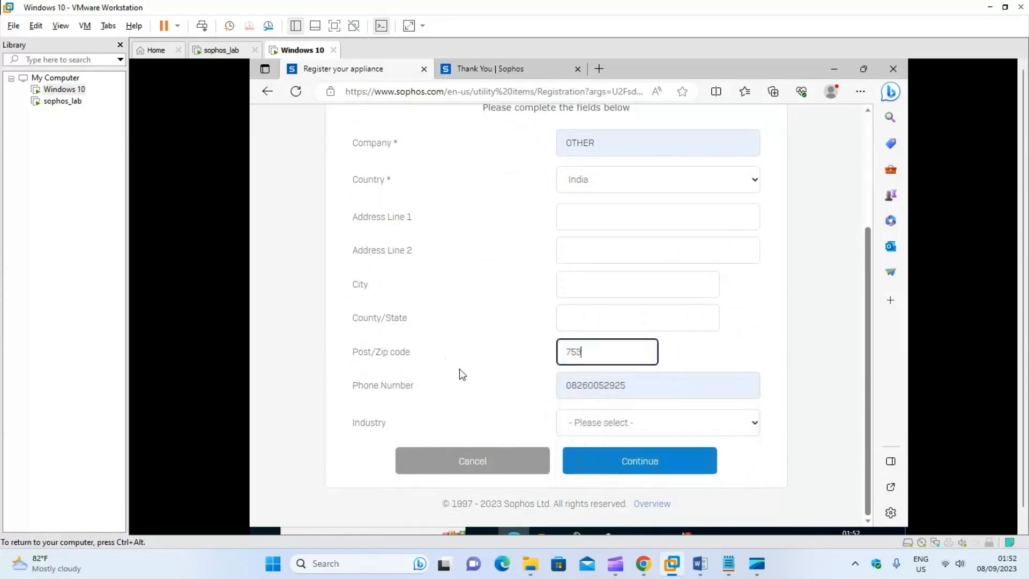
{"action": "type", "text": "008"}
{"action": "left_click", "coordinate": [656, 429]}
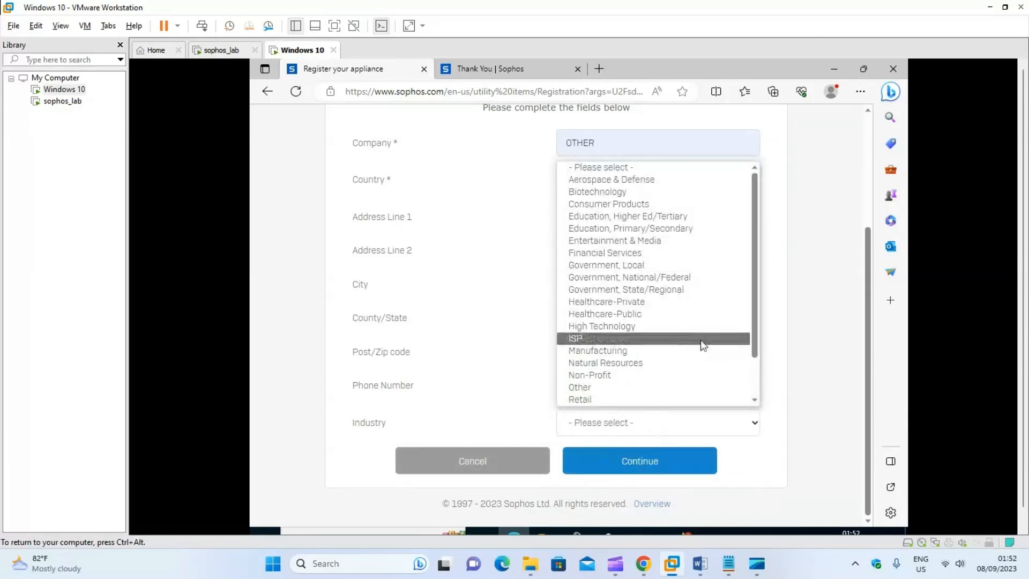
{"action": "left_click", "coordinate": [652, 388]}
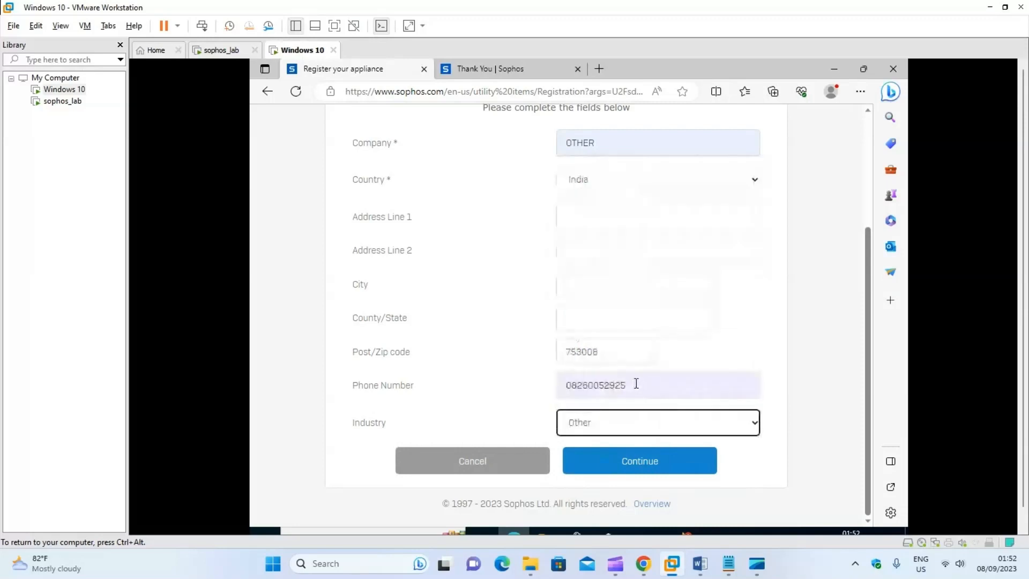
Step: Enter NAYABAZAR as the first address line, correcting the mistyped text
{"action": "left_click", "coordinate": [612, 295]}
{"action": "type", "text": "FDF"}
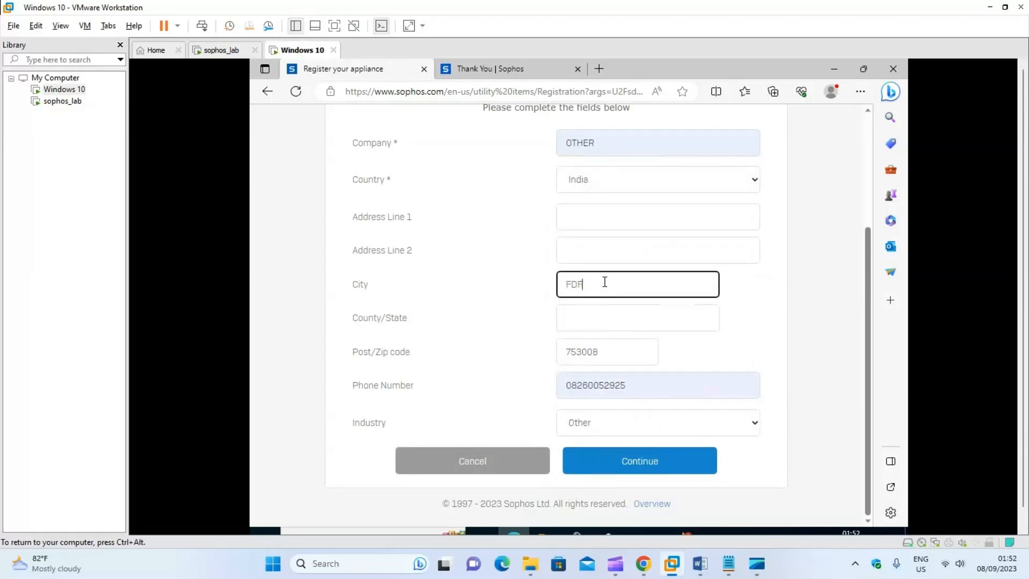
{"action": "left_click", "coordinate": [596, 219]}
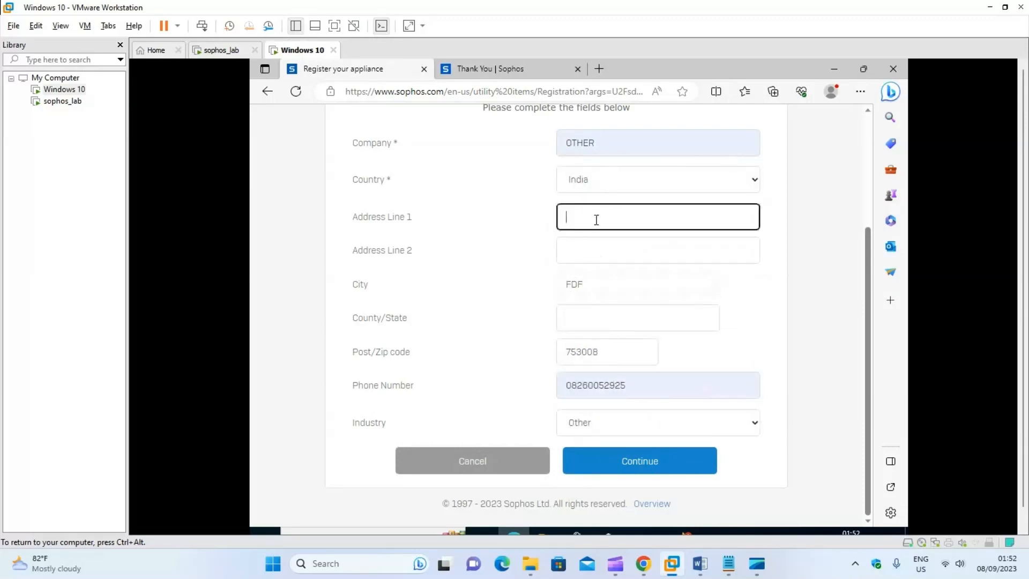
{"action": "type", "text": "DFD"}
{"action": "key", "text": "BackSpace"}
{"action": "key", "text": "BackSpace"}
{"action": "key", "text": "BackSpace"}
{"action": "left_click", "coordinate": [597, 354]}
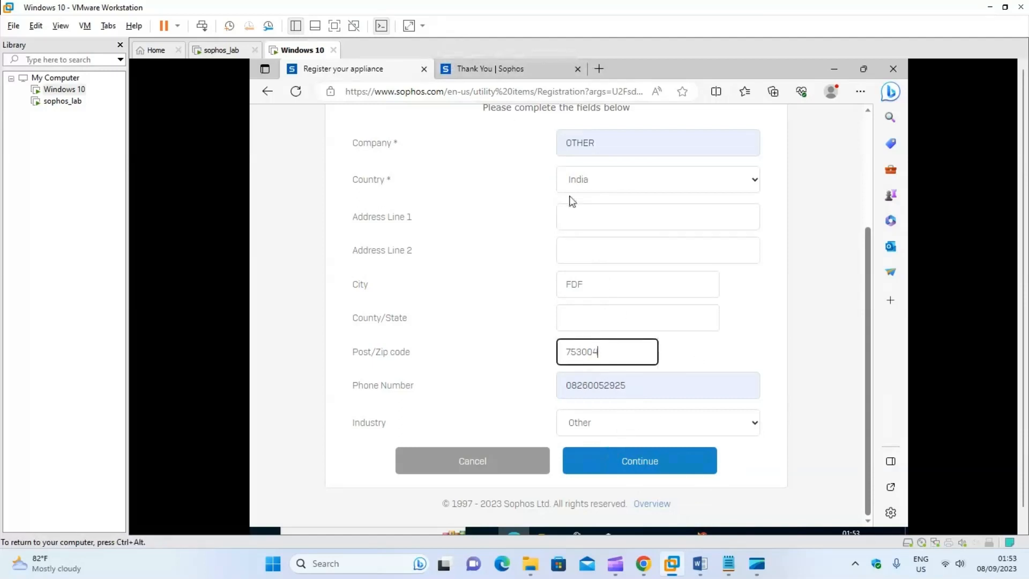
{"action": "left_click", "coordinate": [651, 221]}
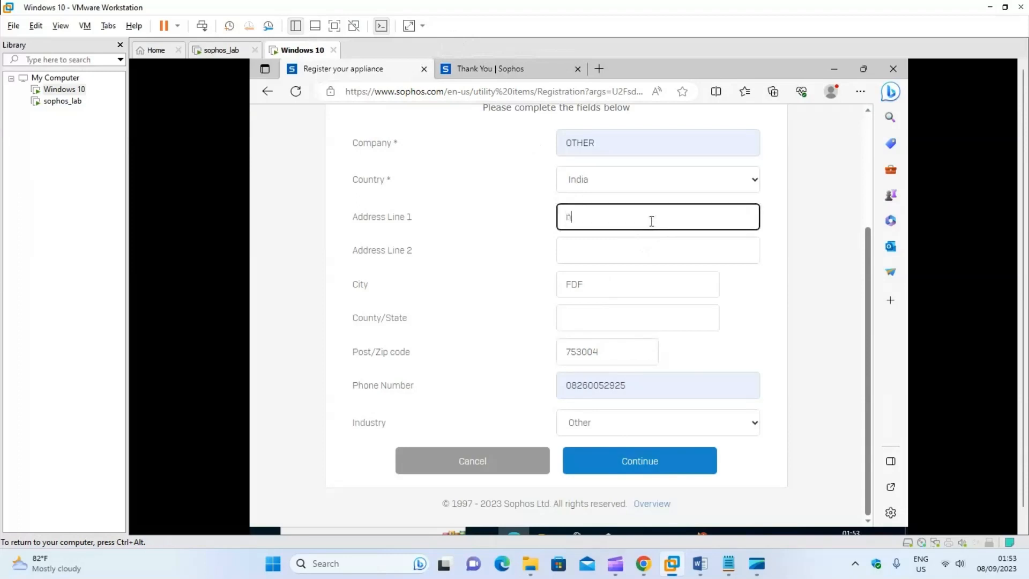
{"action": "type", "text": "nAYABAZAR"}
{"action": "key", "text": "BackSpace"}
{"action": "key", "text": "BackSpace"}
{"action": "key", "text": "BackSpace"}
{"action": "key", "text": "BackSpace"}
{"action": "key", "text": "BackSpace"}
{"action": "key", "text": "BackSpace"}
{"action": "key", "text": "BackSpace"}
{"action": "type", "text": "NAYABAZAR"}
Step: Enter CUTTAC as the second address line and CUTTACK as the city
{"action": "left_click", "coordinate": [637, 254]}
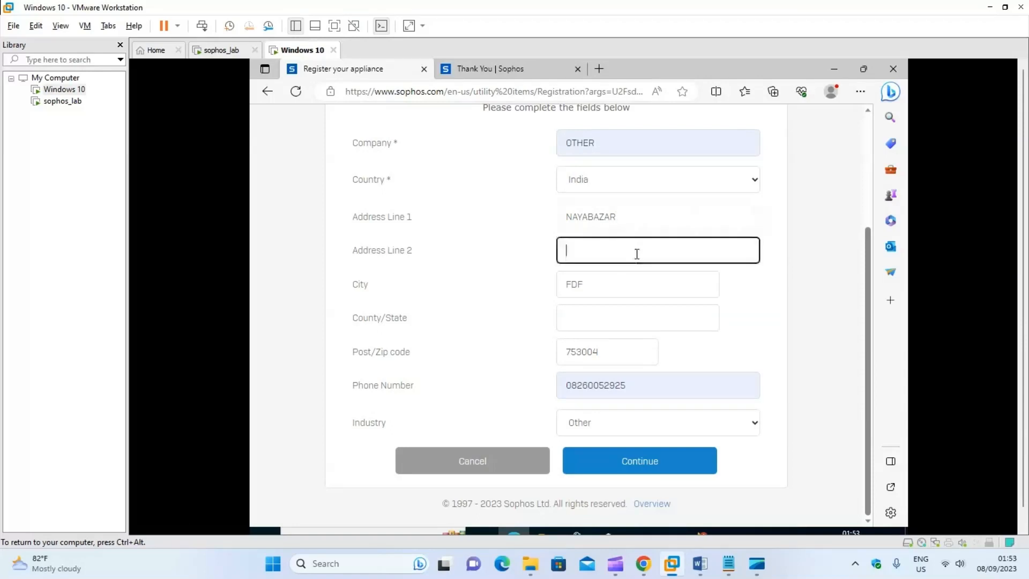
{"action": "type", "text": "CUTTACK"}
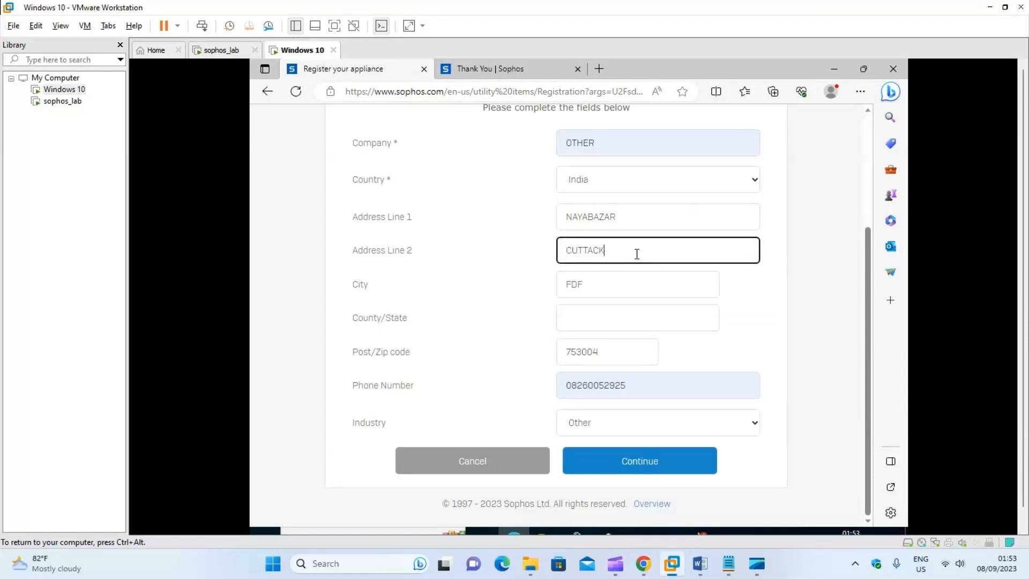
{"action": "double_click", "coordinate": [645, 287]}
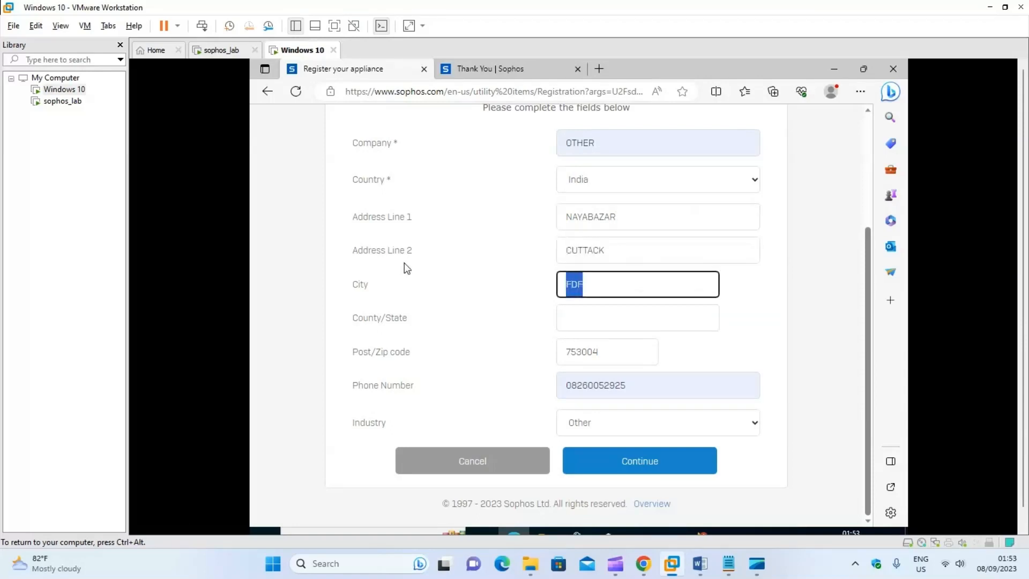
{"action": "type", "text": "CUTTACK"}
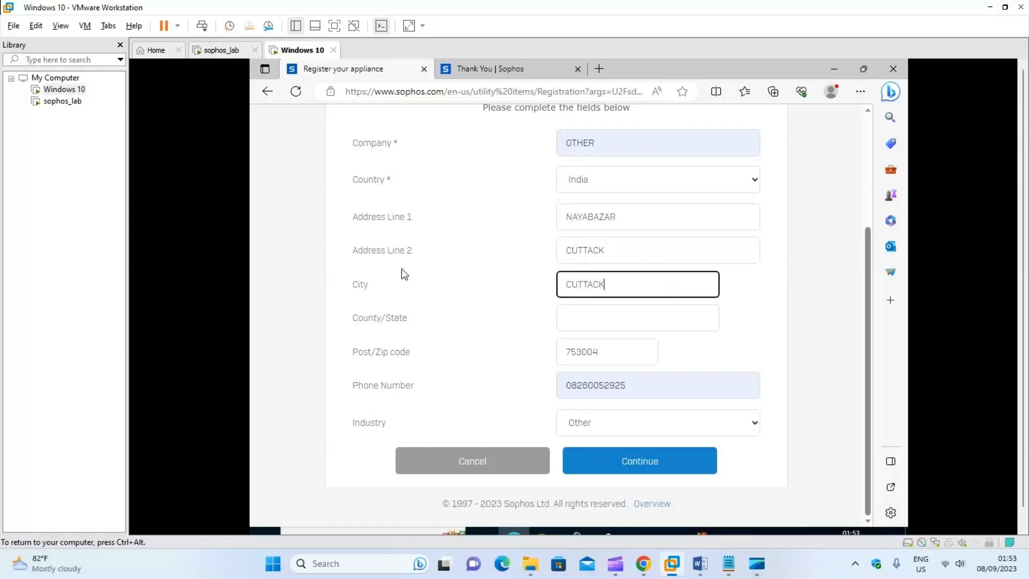
{"action": "left_click", "coordinate": [596, 329]}
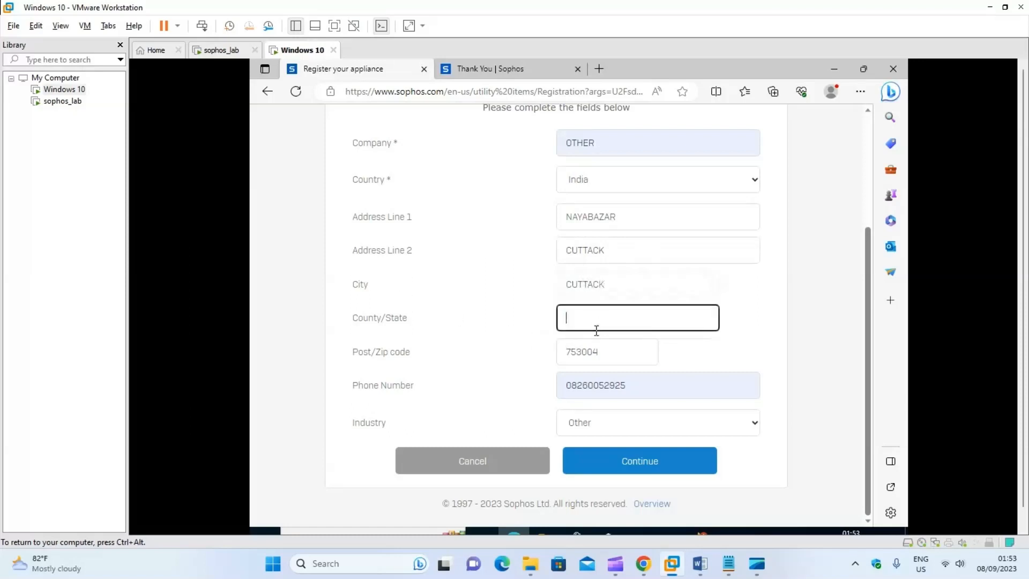
Step: Enter INDIA as the state, submit, confirm the registration and synchronise the licences
{"action": "type", "text": "INDIA"}
{"action": "left_click", "coordinate": [684, 468]}
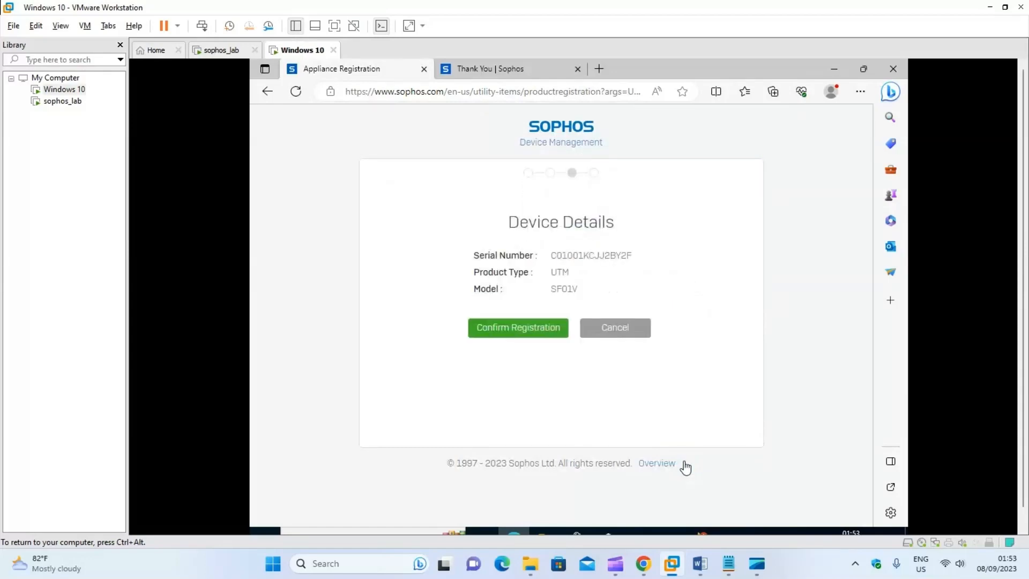
{"action": "left_click", "coordinate": [549, 333]}
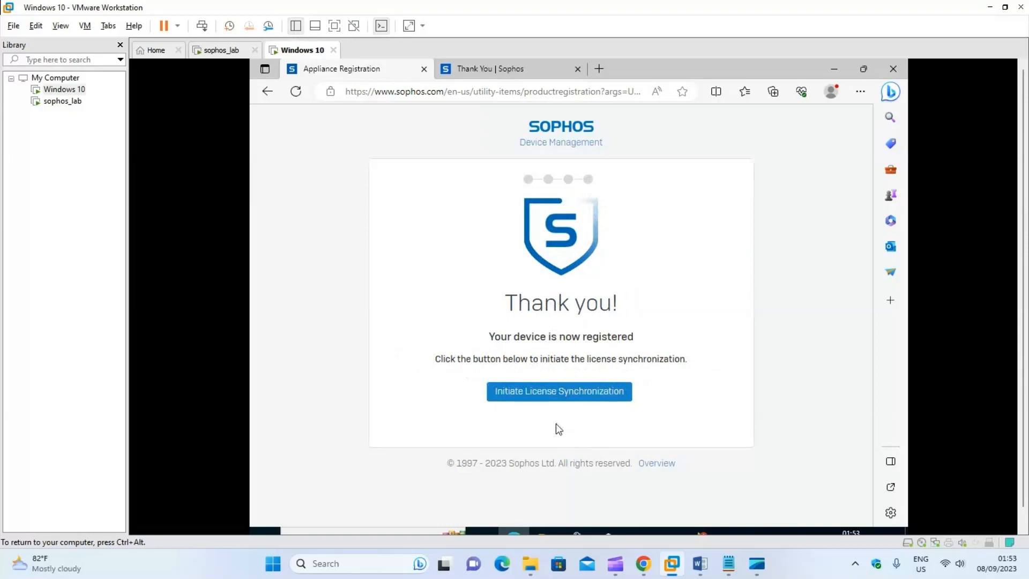
{"action": "left_click", "coordinate": [562, 391]}
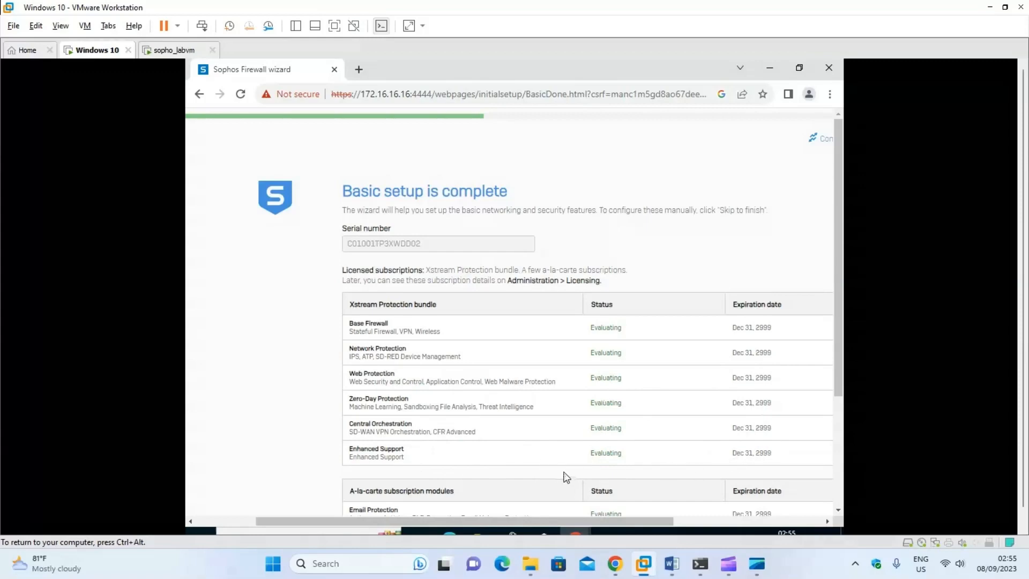
Step: Move past the licensing summary and review the LAN settings (Port1, 172.16.16.16/24, DHCP)
{"action": "scroll", "coordinate": [565, 475], "scroll_direction": "down", "scroll_amount": 3}
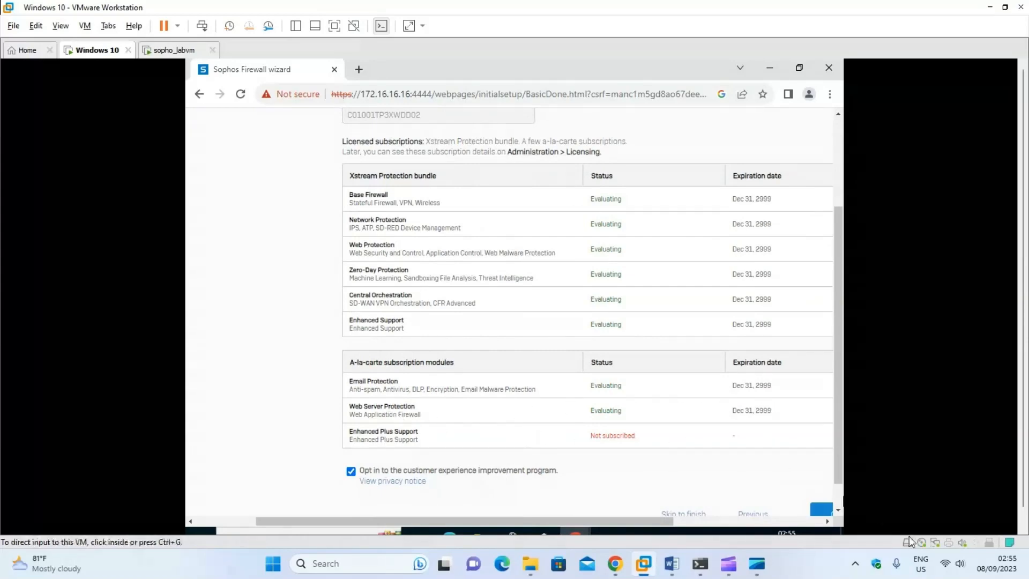
{"action": "left_click_drag", "start_coordinate": [649, 529], "coordinate": [775, 528]}
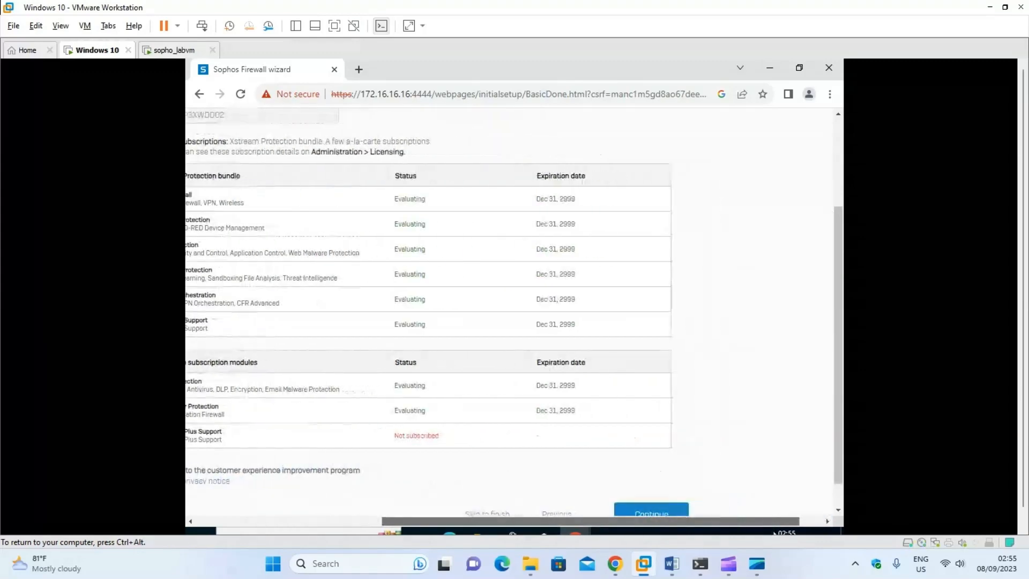
{"action": "left_click_drag", "start_coordinate": [836, 446], "coordinate": [837, 467]}
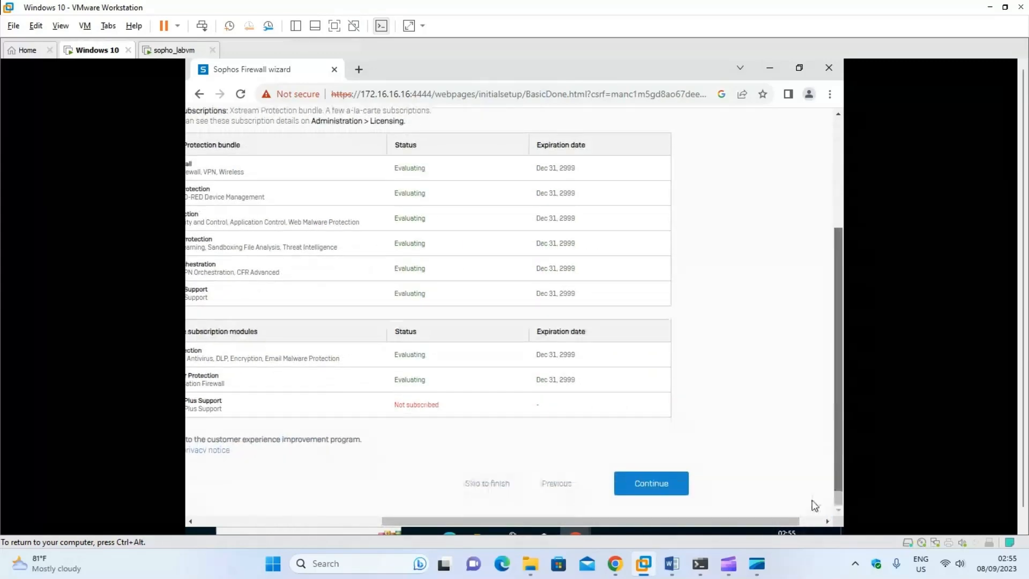
{"action": "left_click", "coordinate": [645, 481]}
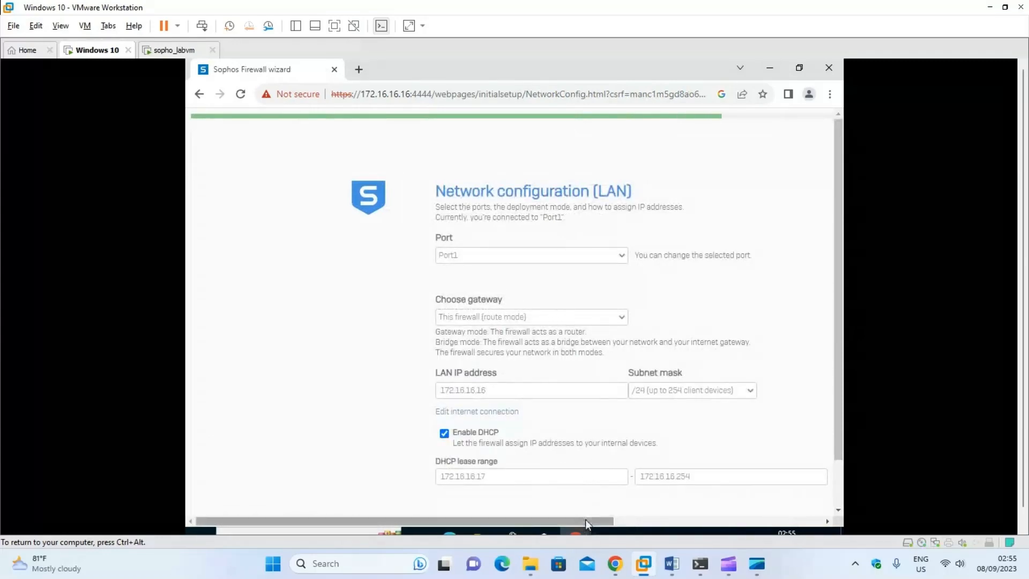
{"action": "left_click_drag", "start_coordinate": [586, 519], "coordinate": [725, 518]}
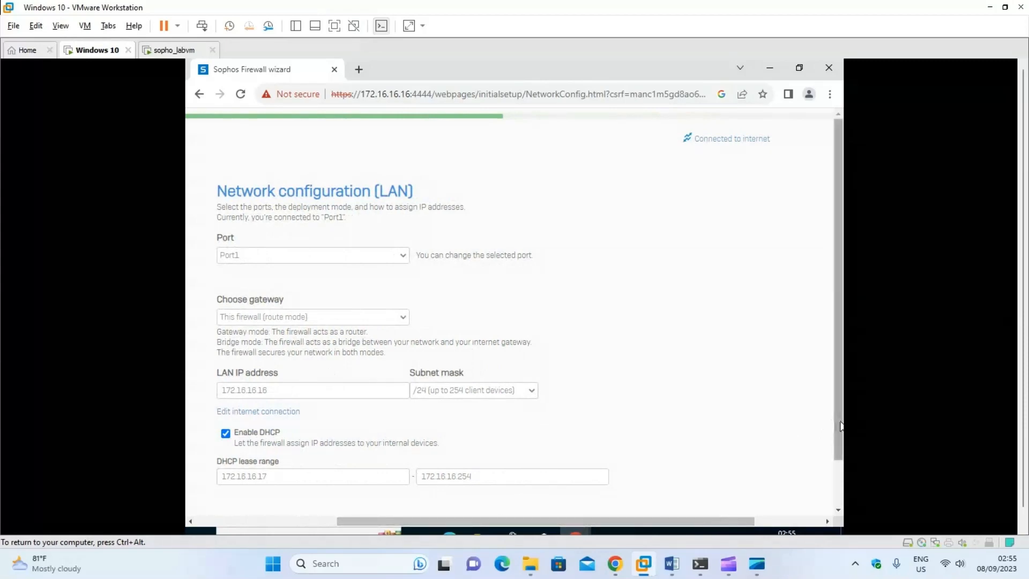
{"action": "scroll", "coordinate": [831, 429], "scroll_direction": "down", "scroll_amount": 2}
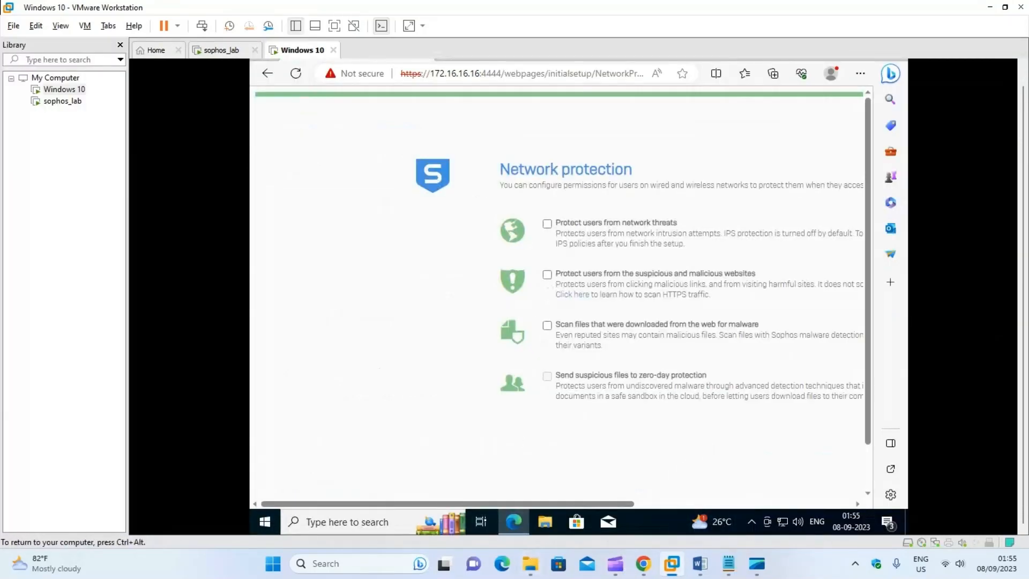
Step: Turn off the guest taskbar's News and interests widget
{"action": "right_click", "coordinate": [653, 530]}
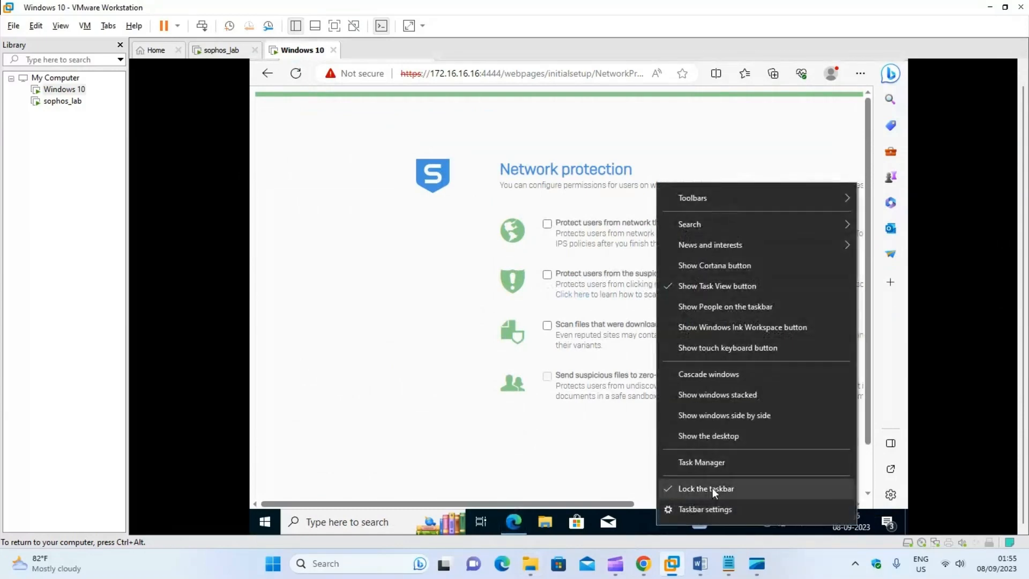
{"action": "mouse_move", "coordinate": [738, 244]}
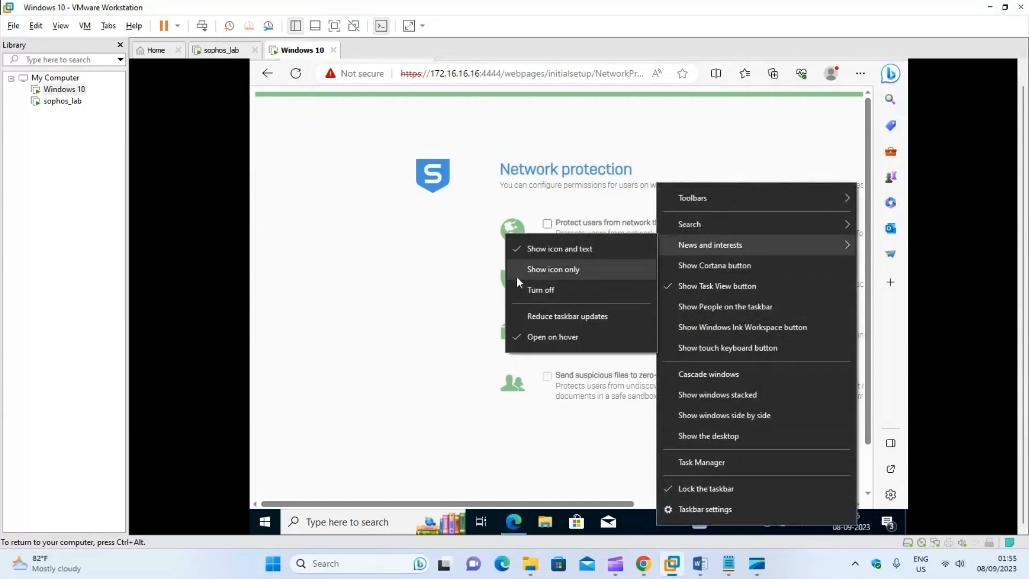
{"action": "left_click", "coordinate": [536, 288]}
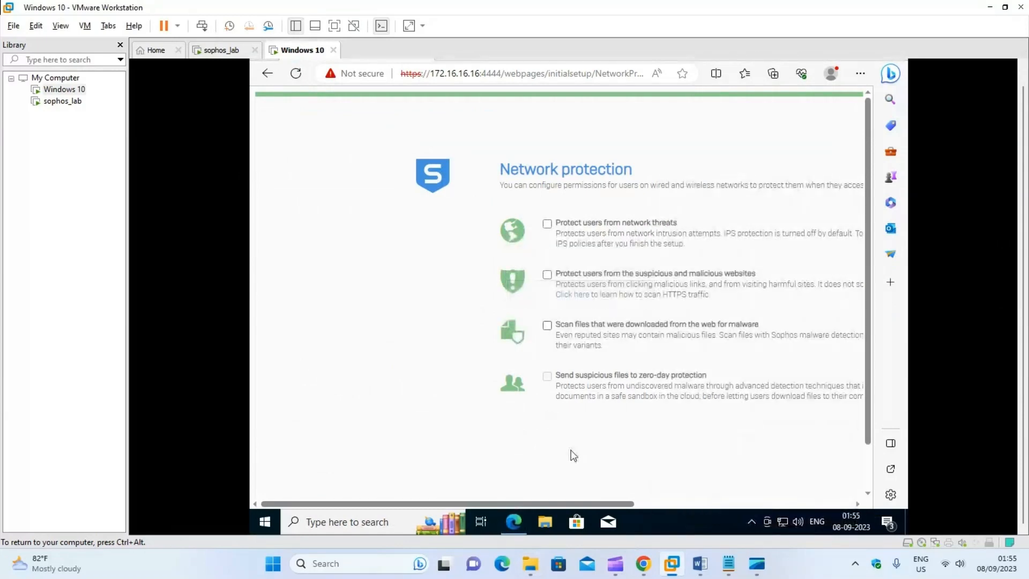
Step: Enable protection from network threats, malicious websites and malware downloads, then continue
{"action": "left_click", "coordinate": [548, 223]}
{"action": "left_click", "coordinate": [547, 274]}
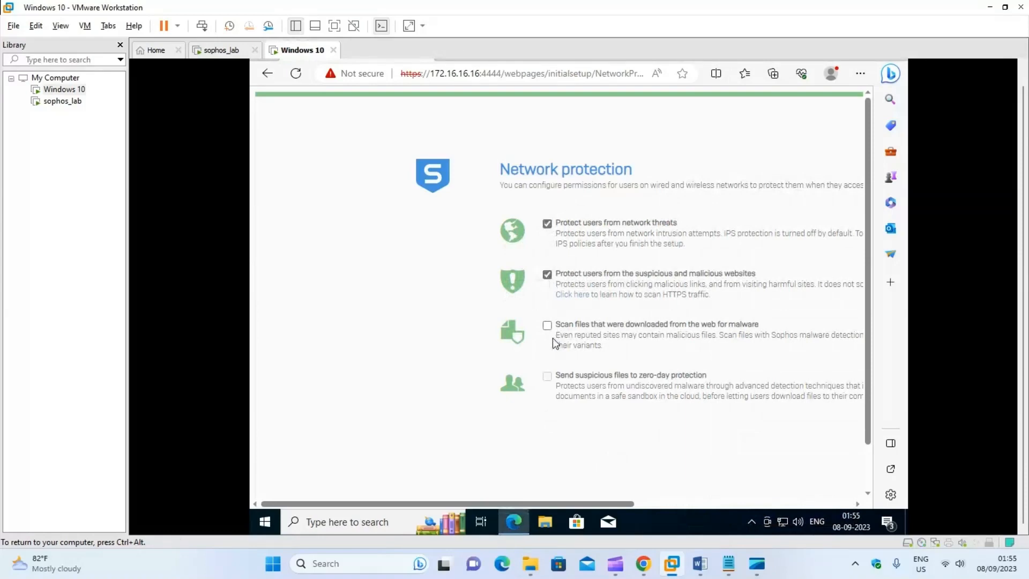
{"action": "left_click", "coordinate": [547, 325]}
{"action": "left_click_drag", "start_coordinate": [624, 503], "coordinate": [893, 461]}
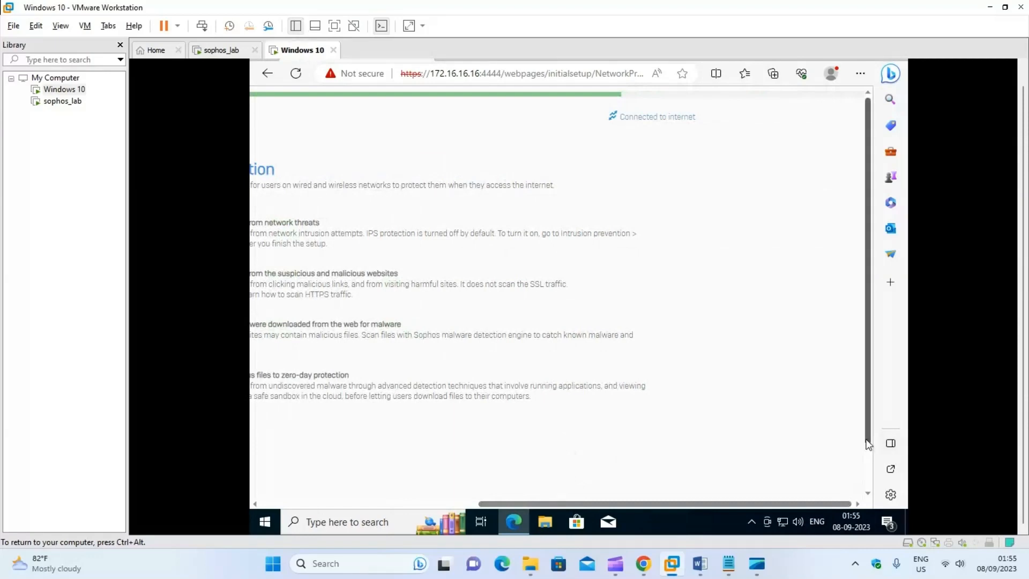
{"action": "scroll", "coordinate": [860, 471], "scroll_direction": "down", "scroll_amount": 1}
{"action": "left_click", "coordinate": [623, 468]}
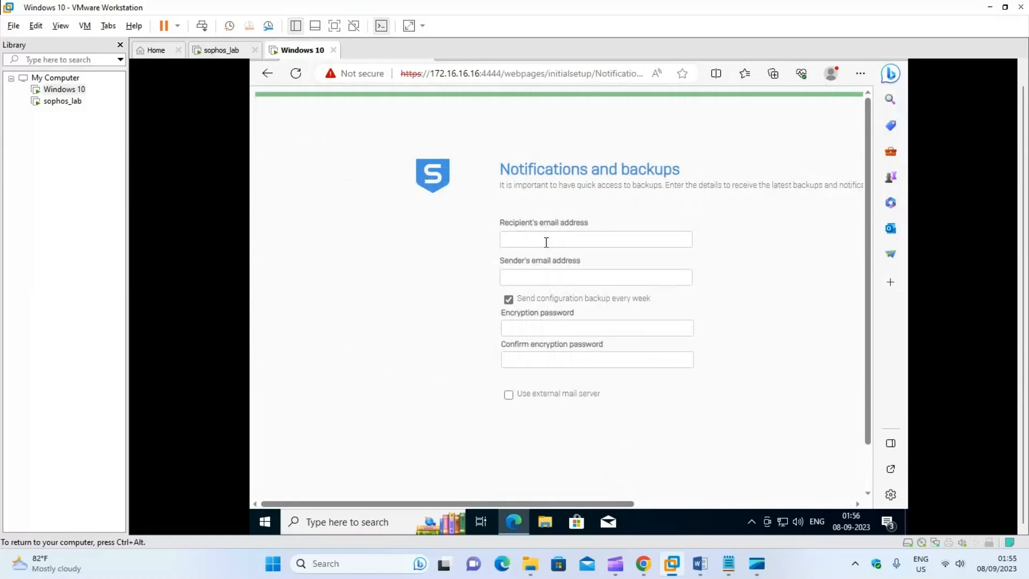
Step: Fill the recipient and sender e-mail fields from saved autofill entries
{"action": "left_click", "coordinate": [546, 242]}
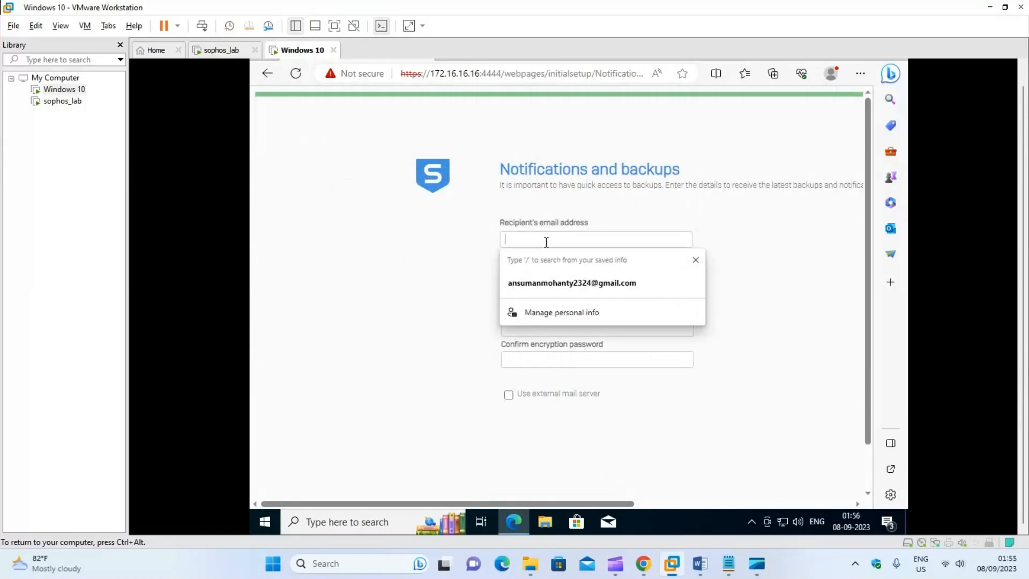
{"action": "left_click", "coordinate": [560, 283]}
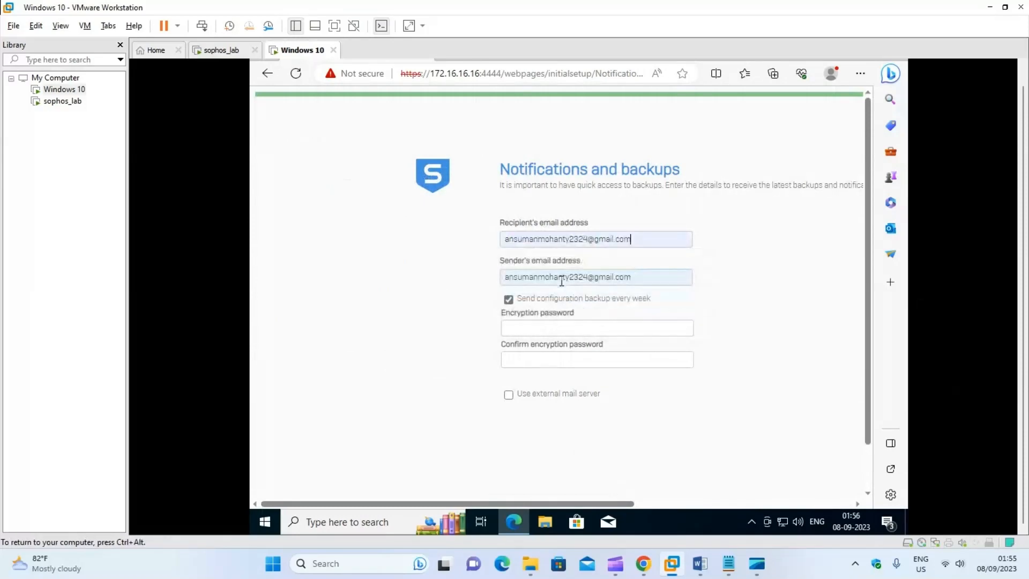
{"action": "left_click", "coordinate": [528, 327]}
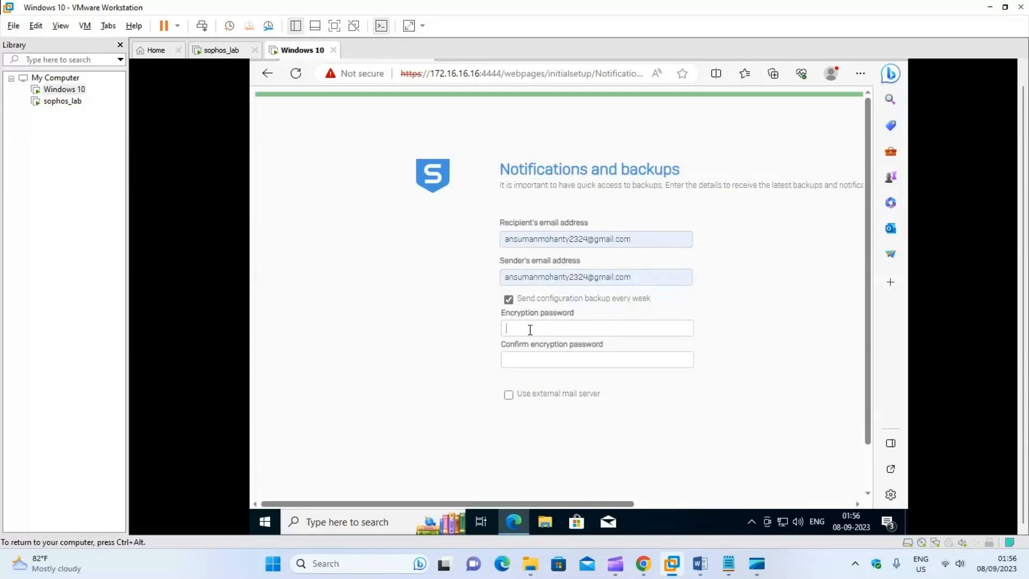
Step: Untick weekly configuration backups and continue to the configuration summary
{"action": "left_click", "coordinate": [508, 301]}
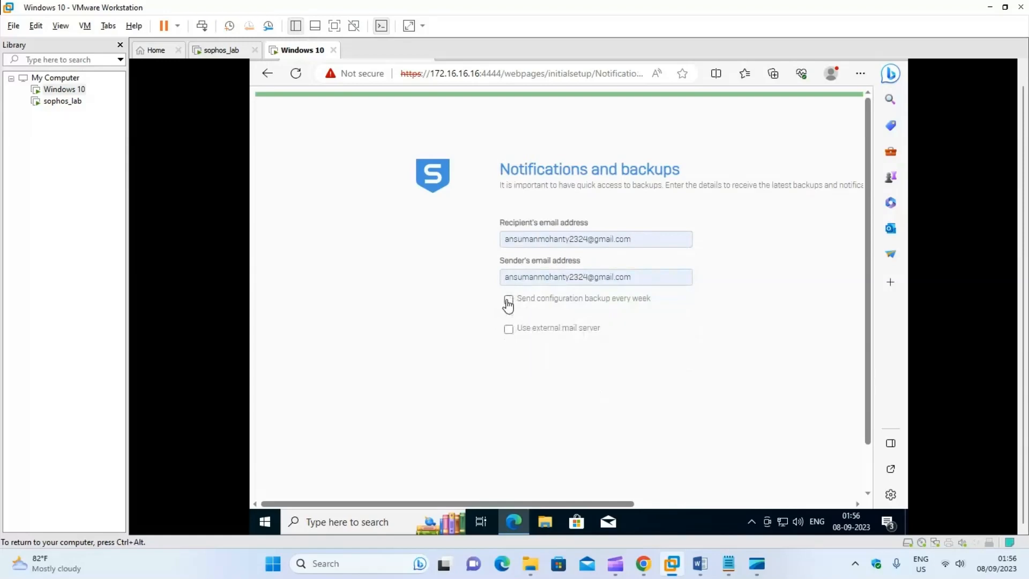
{"action": "left_click", "coordinate": [519, 301]}
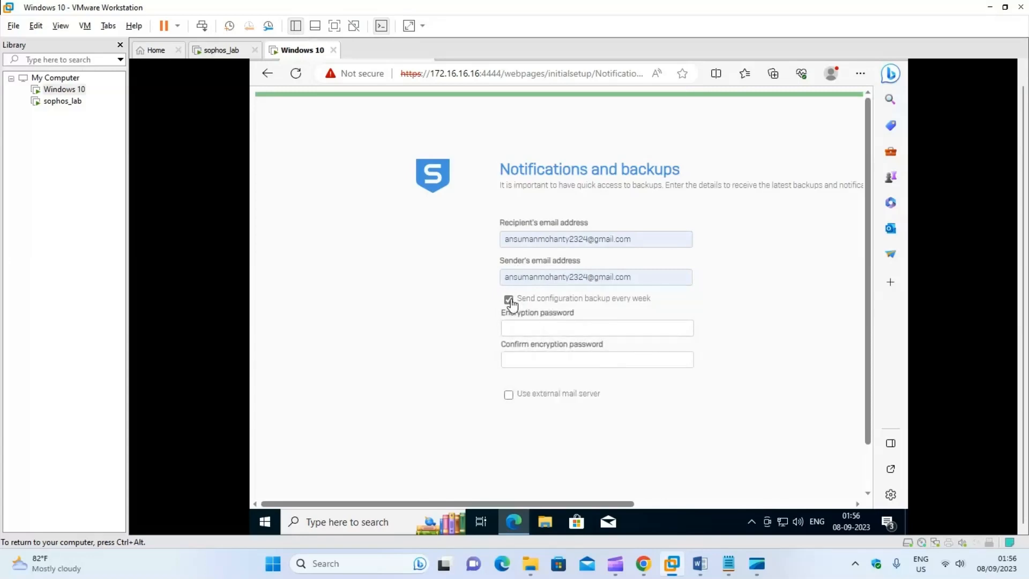
{"action": "left_click", "coordinate": [509, 301]}
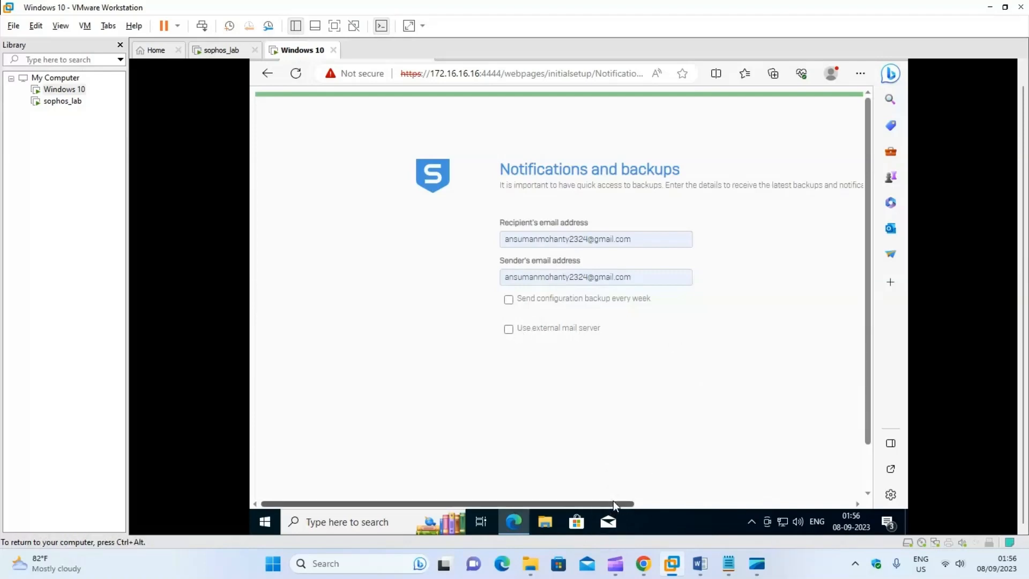
{"action": "left_click_drag", "start_coordinate": [613, 500], "coordinate": [845, 482]}
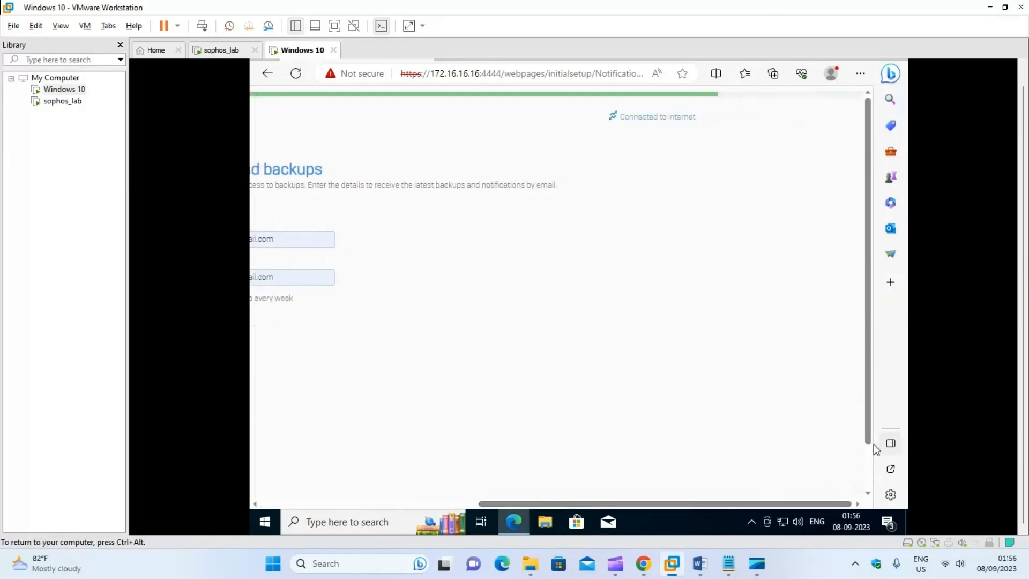
{"action": "scroll", "coordinate": [874, 444], "scroll_direction": "down", "scroll_amount": 2}
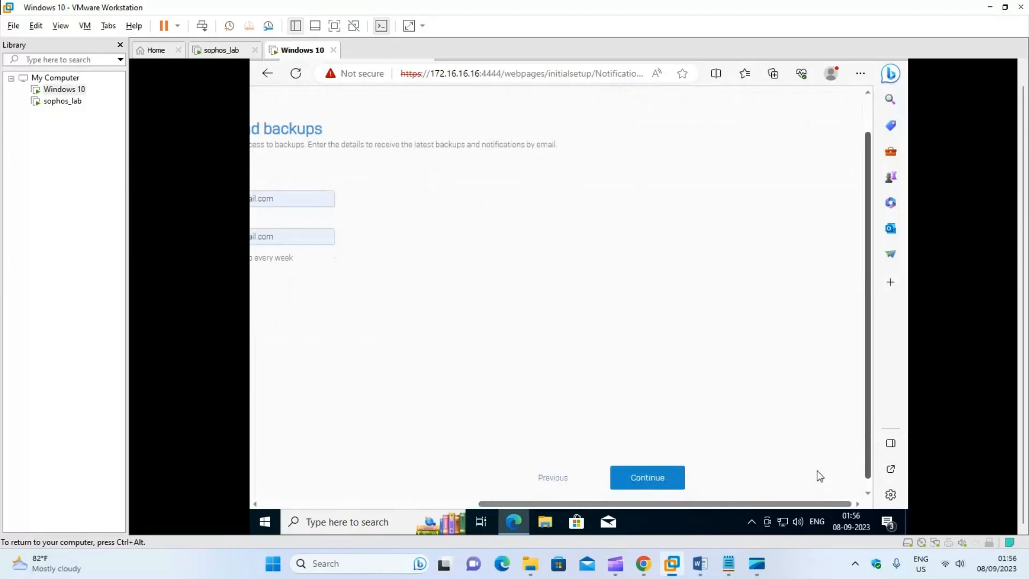
{"action": "left_click", "coordinate": [650, 468]}
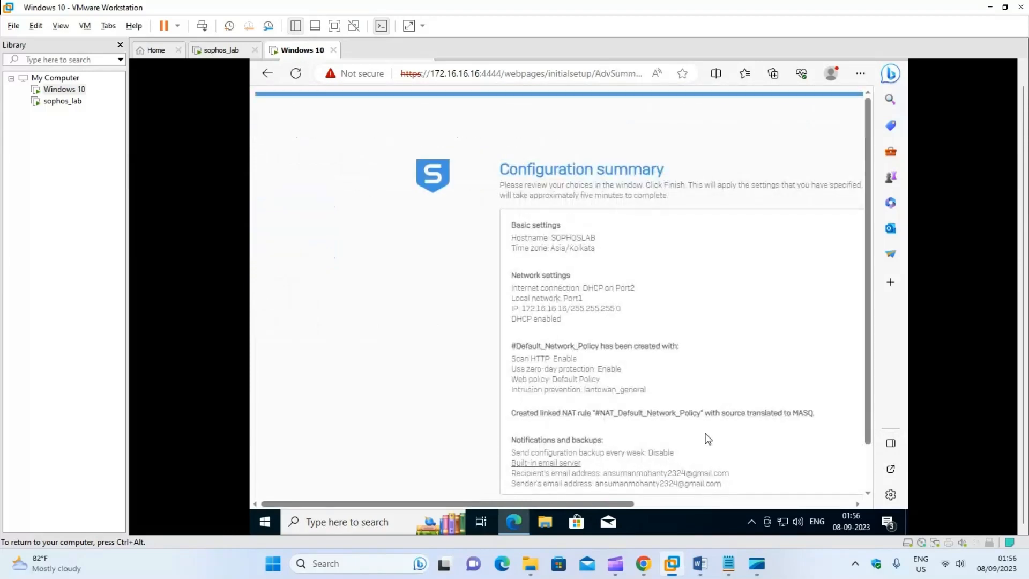
Step: Review the configuration summary and finish the wizard to apply the changes
{"action": "scroll", "coordinate": [636, 397], "scroll_direction": "down", "scroll_amount": 1}
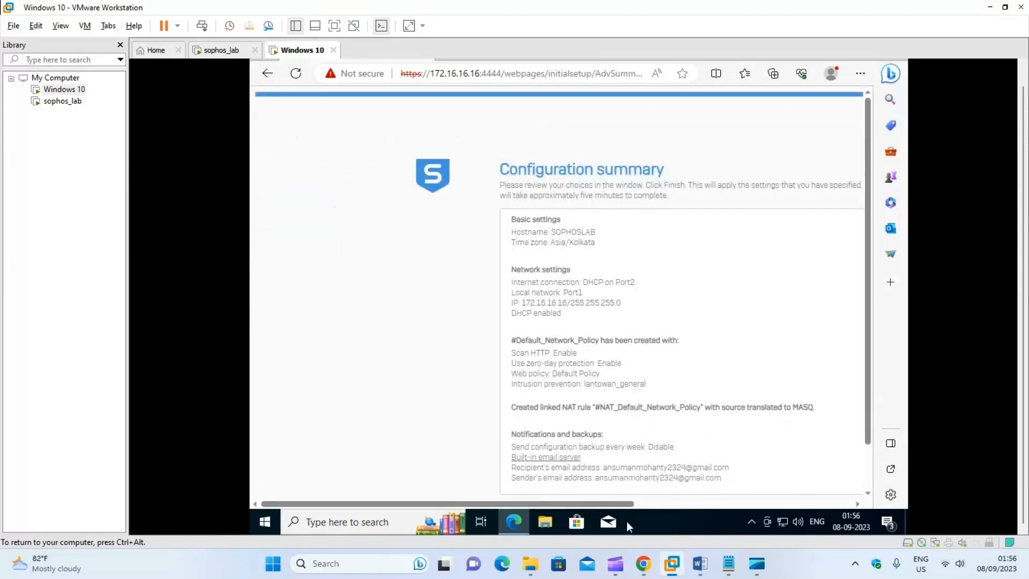
{"action": "left_click_drag", "start_coordinate": [622, 502], "coordinate": [780, 503]}
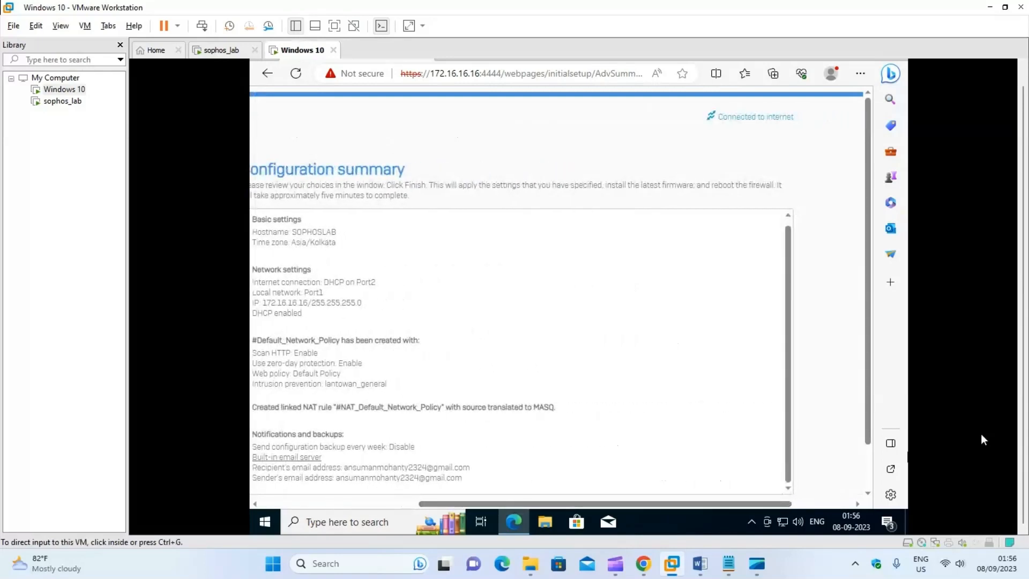
{"action": "scroll", "coordinate": [866, 449], "scroll_direction": "down", "scroll_amount": 1}
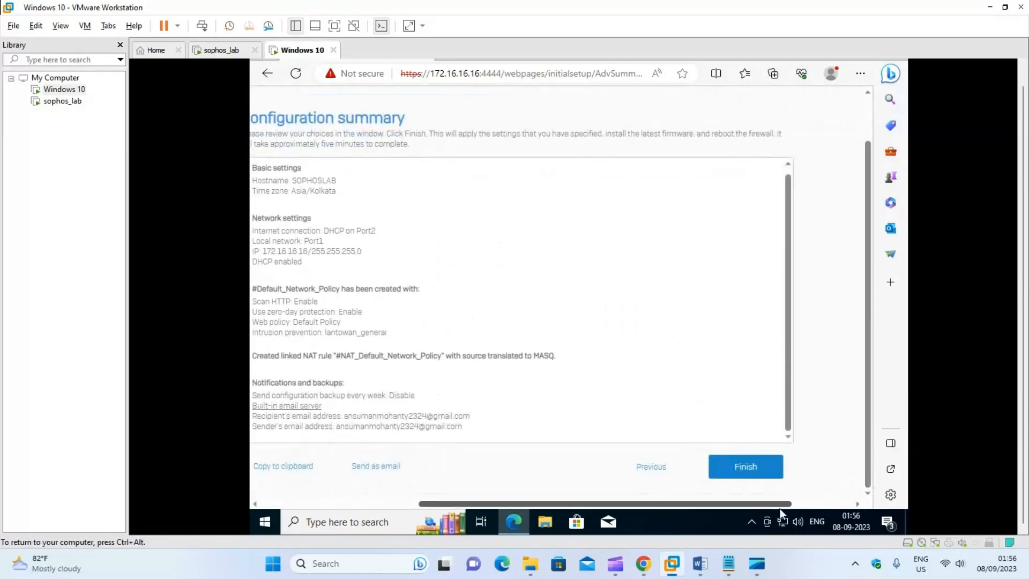
{"action": "left_click_drag", "start_coordinate": [770, 502], "coordinate": [731, 502]}
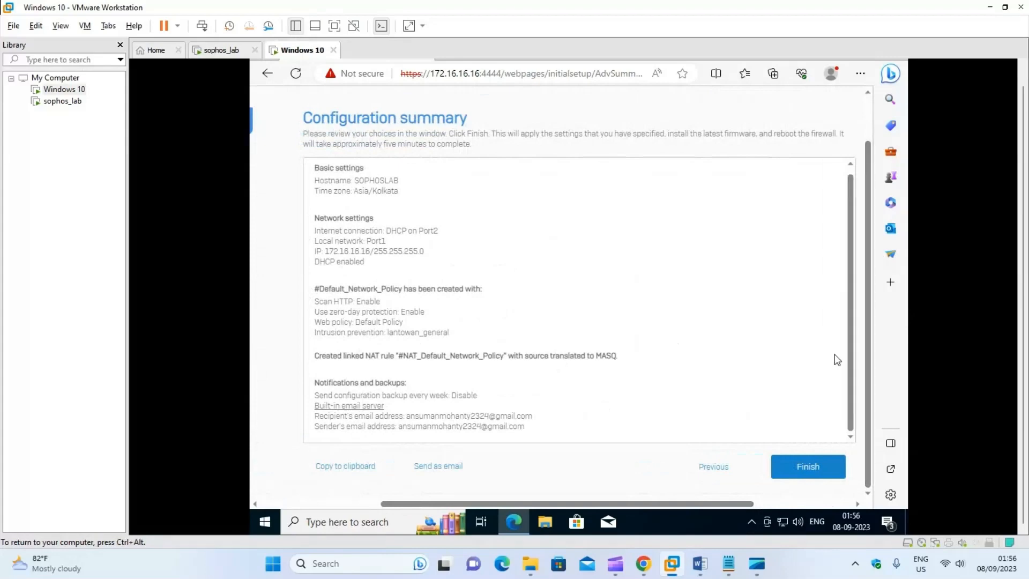
{"action": "left_click", "coordinate": [806, 462]}
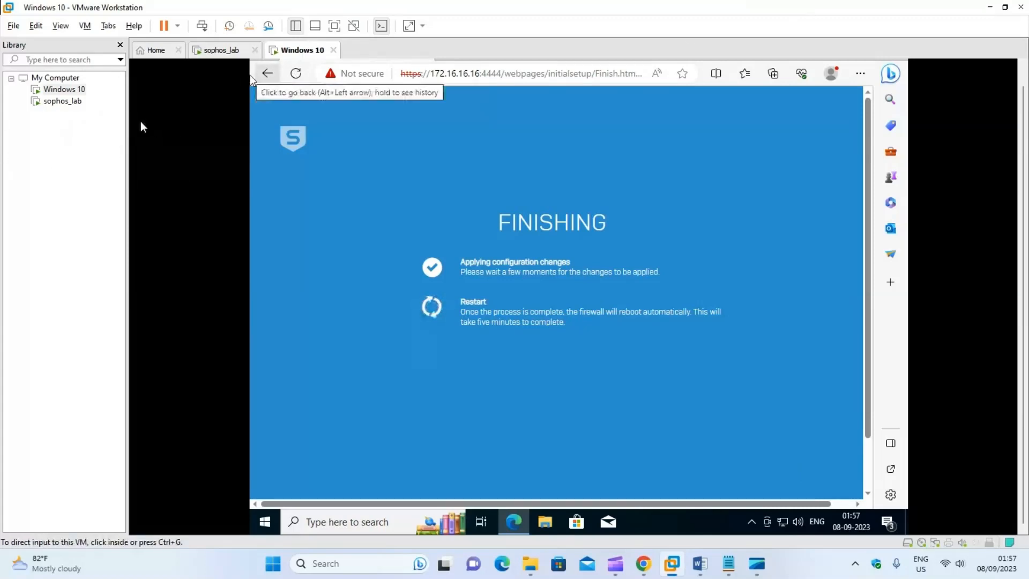
Step: Hide the Library sidebar and set Edge's page zoom to 110% and back to 100%
{"action": "left_click", "coordinate": [120, 45]}
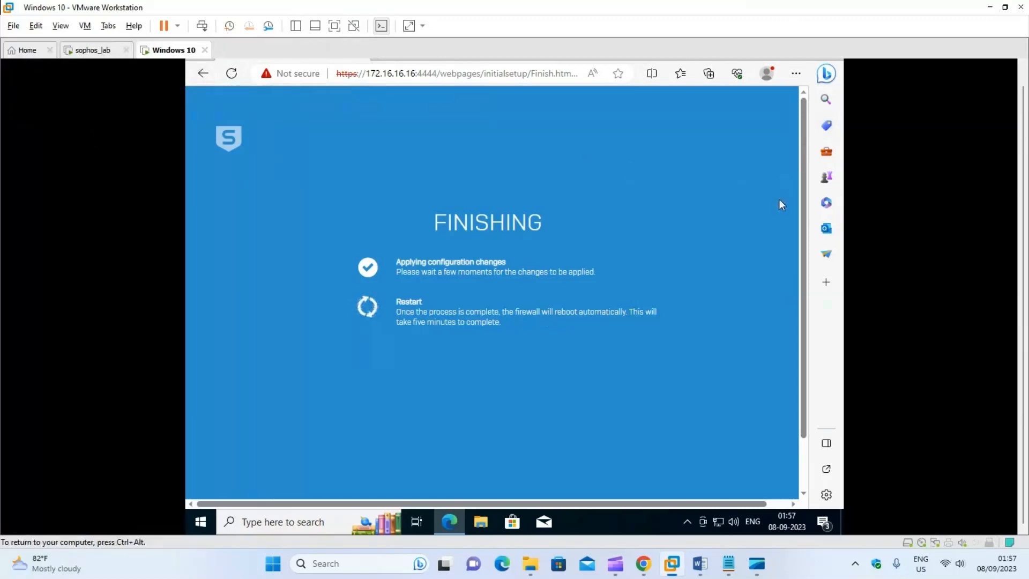
{"action": "left_click", "coordinate": [794, 75]}
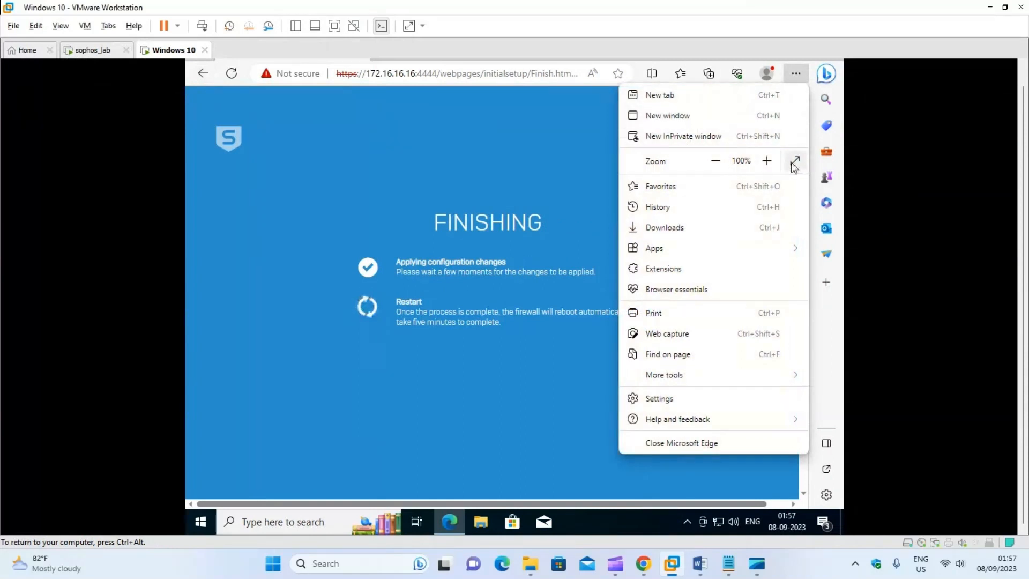
{"action": "left_click", "coordinate": [767, 161]}
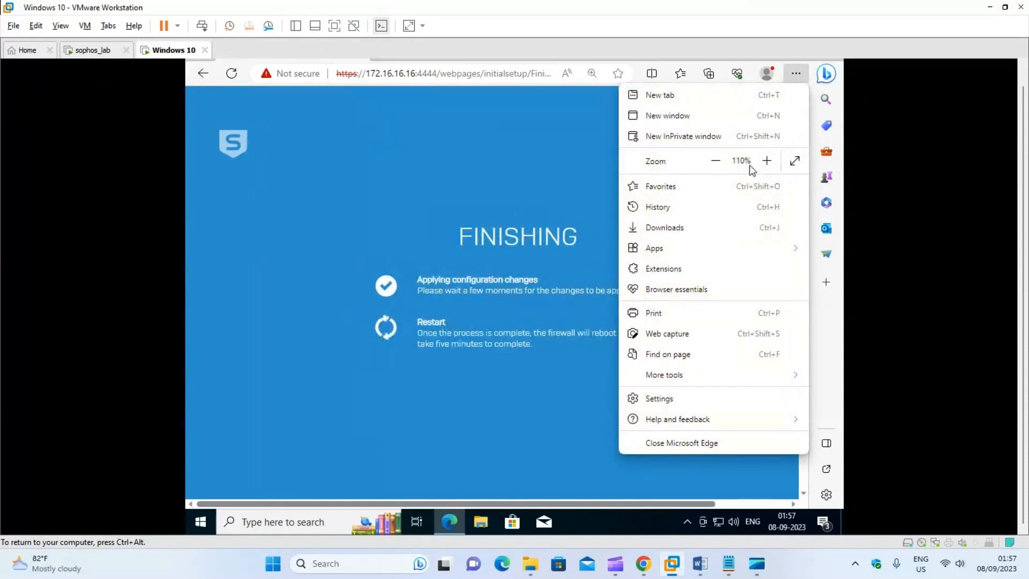
{"action": "left_click", "coordinate": [716, 162]}
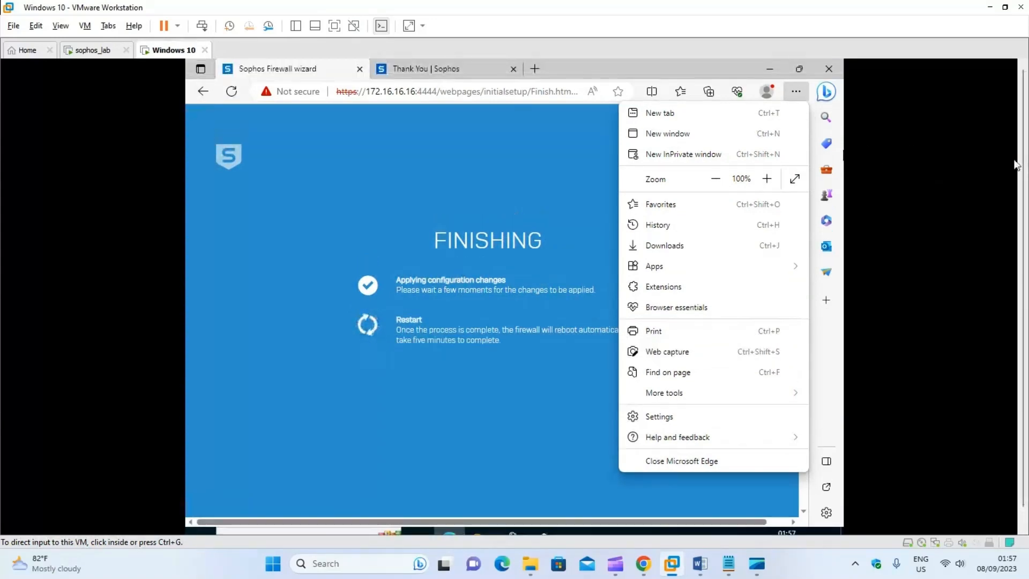
{"action": "left_click", "coordinate": [796, 74]}
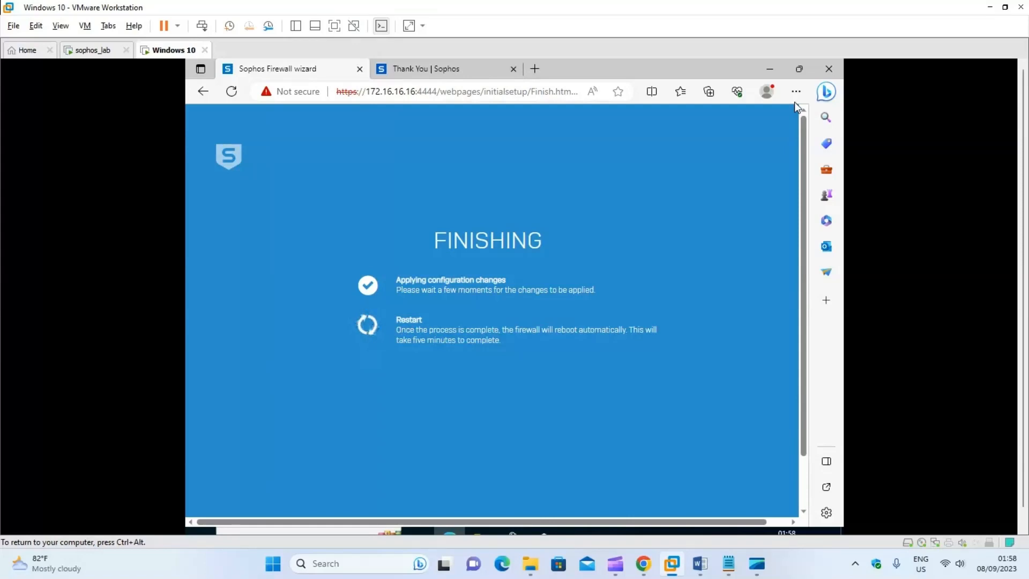
{"action": "left_click_drag", "start_coordinate": [803, 220], "coordinate": [797, 321]}
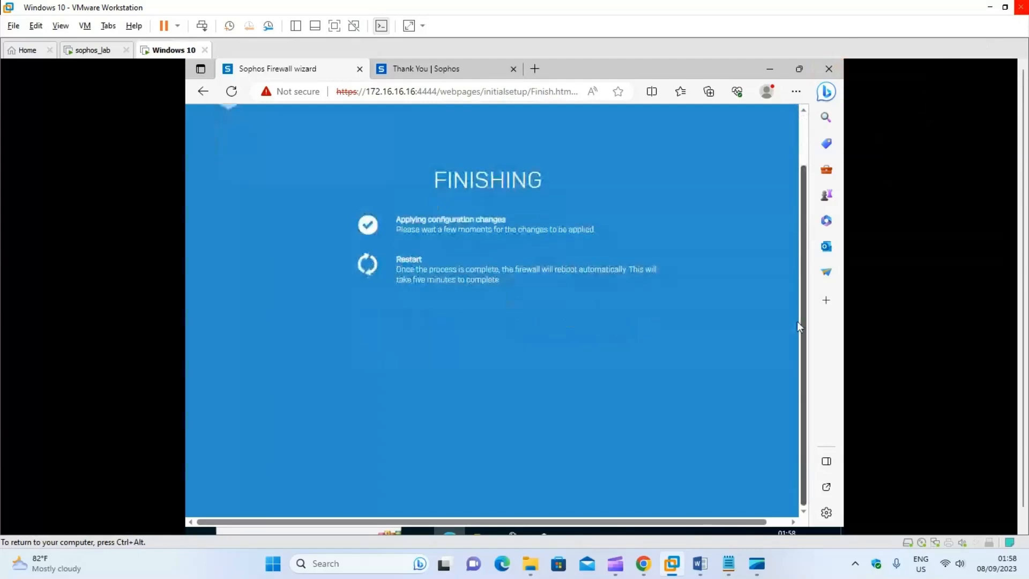